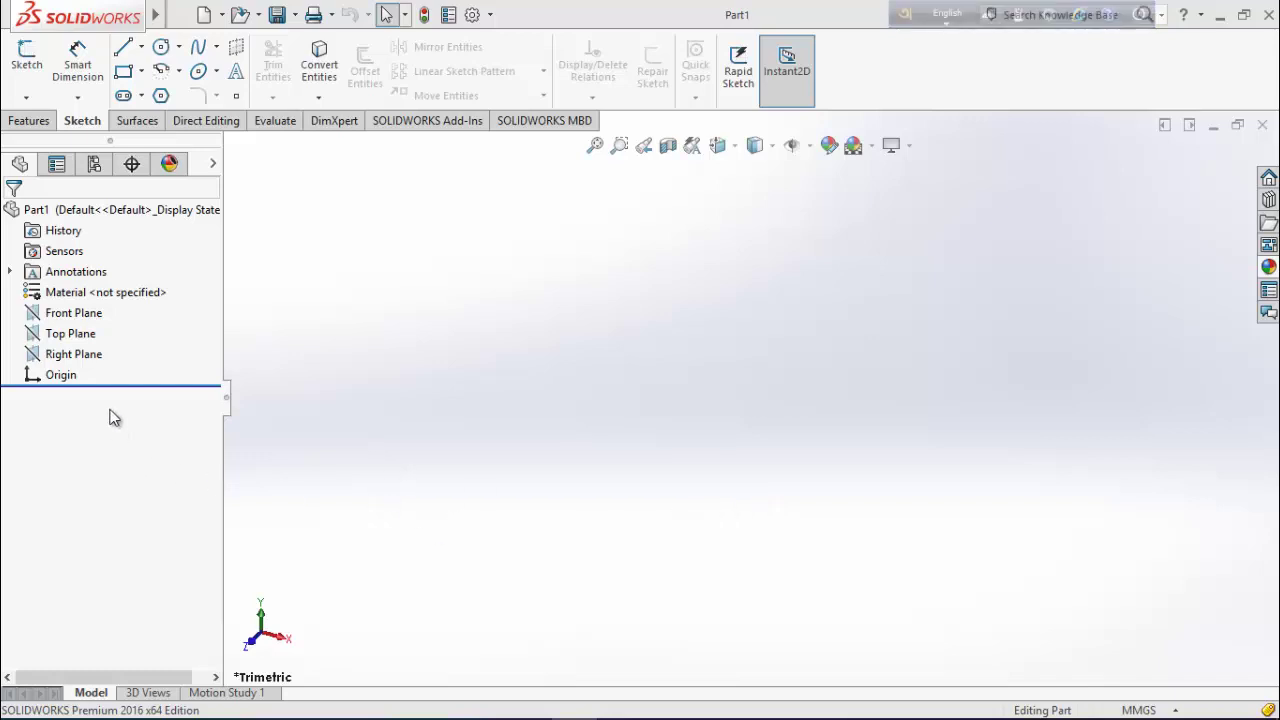
# Start a sketch on the Top Plane and draw a circle centred on the origin with a radius of about 90 mm.
pyautogui.click(86, 333)
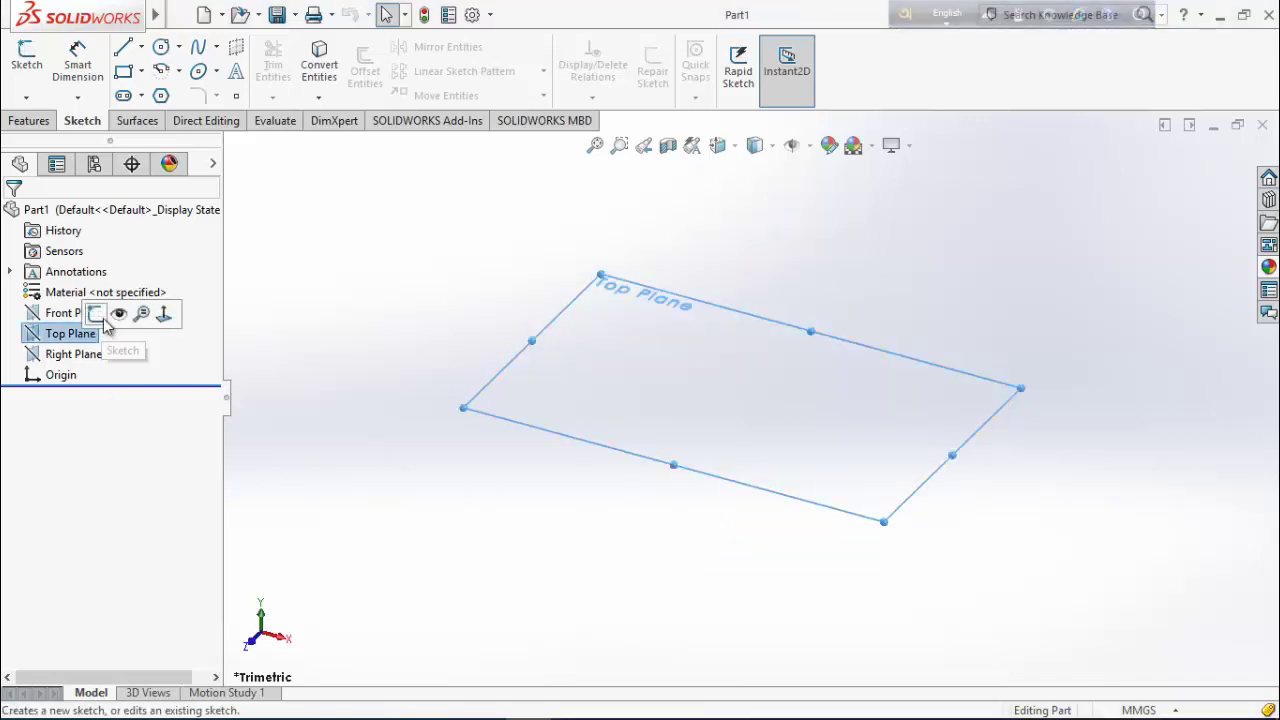
pyautogui.click(105, 321)
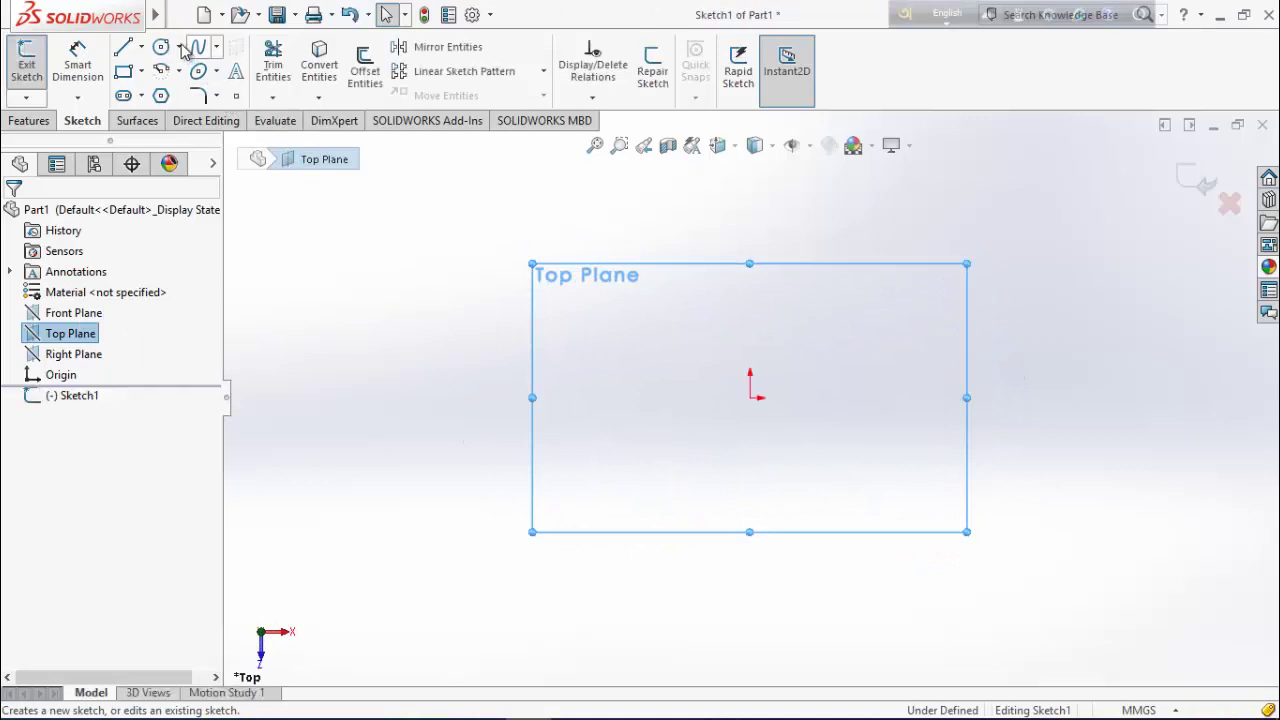
pyautogui.click(163, 48)
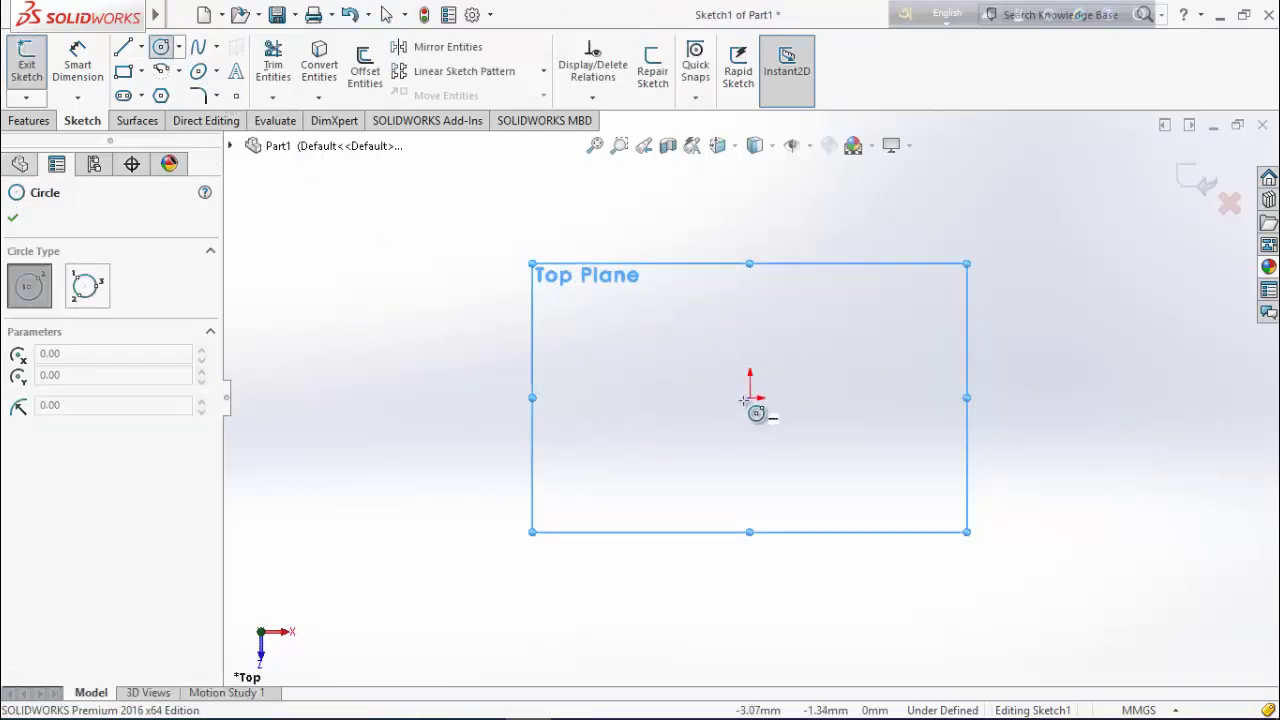
pyautogui.moveTo(750, 398); pyautogui.dragTo(560, 500)
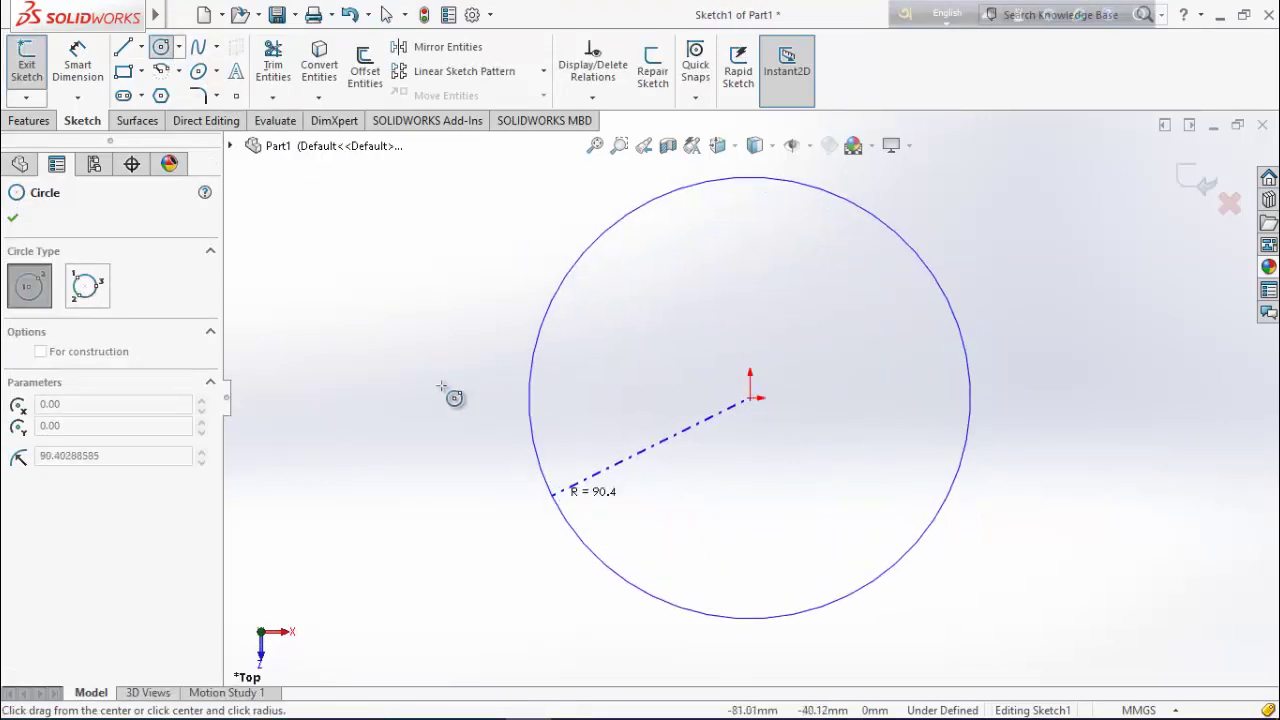
pyautogui.rightClick(411, 373)
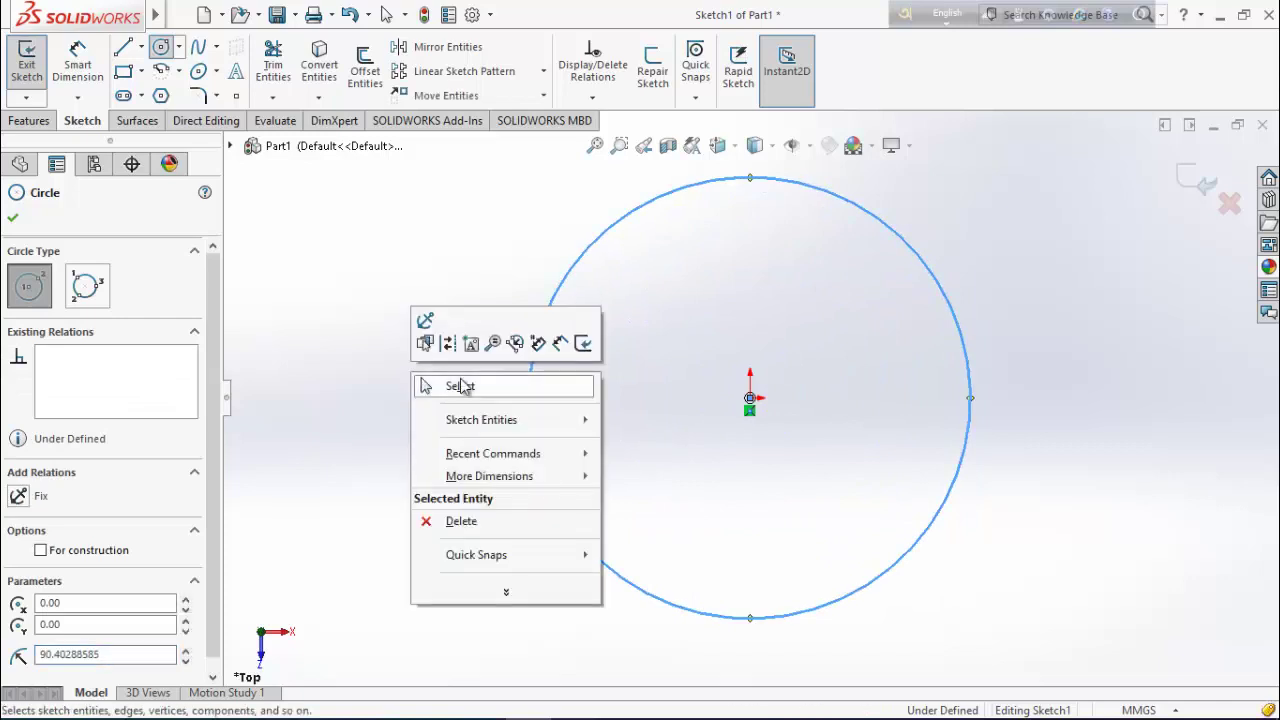
pyautogui.click(458, 384)
# Draw a vertical centerline about 263 mm long through the origin, extending past the circle at both ends.
pyautogui.scroll(2, 740, 385)
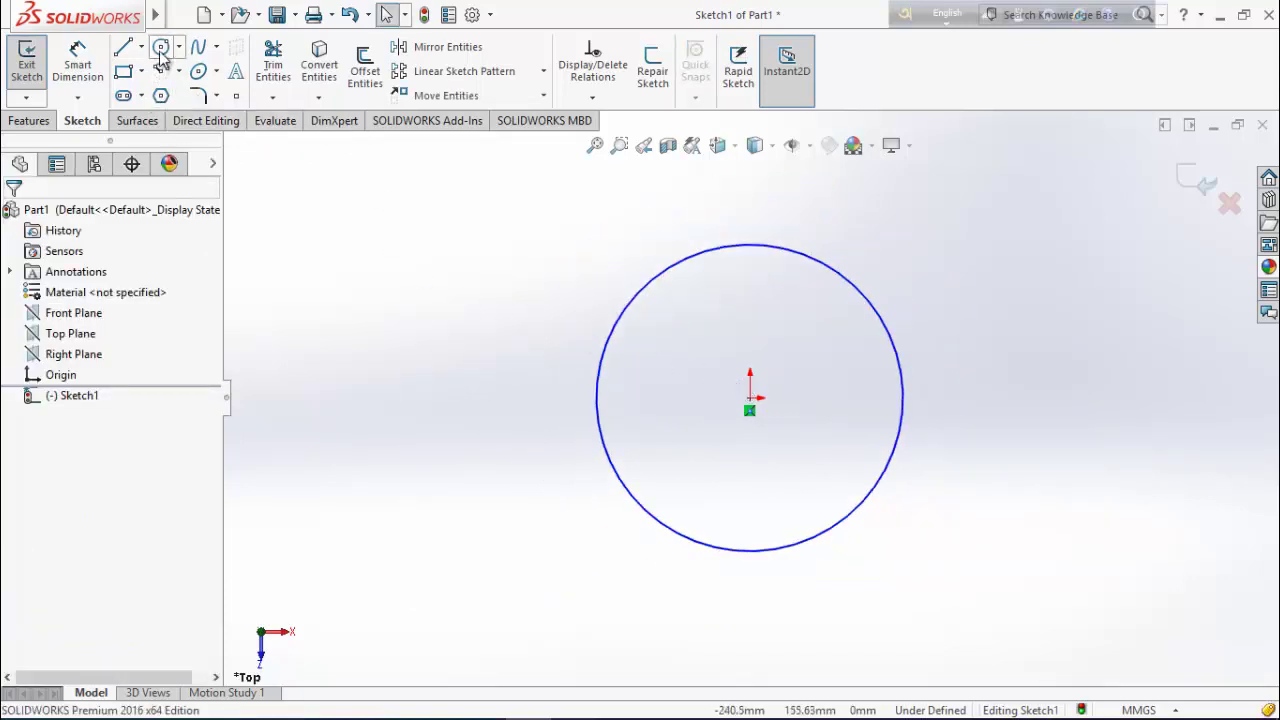
pyautogui.click(142, 48)
pyautogui.click(170, 89)
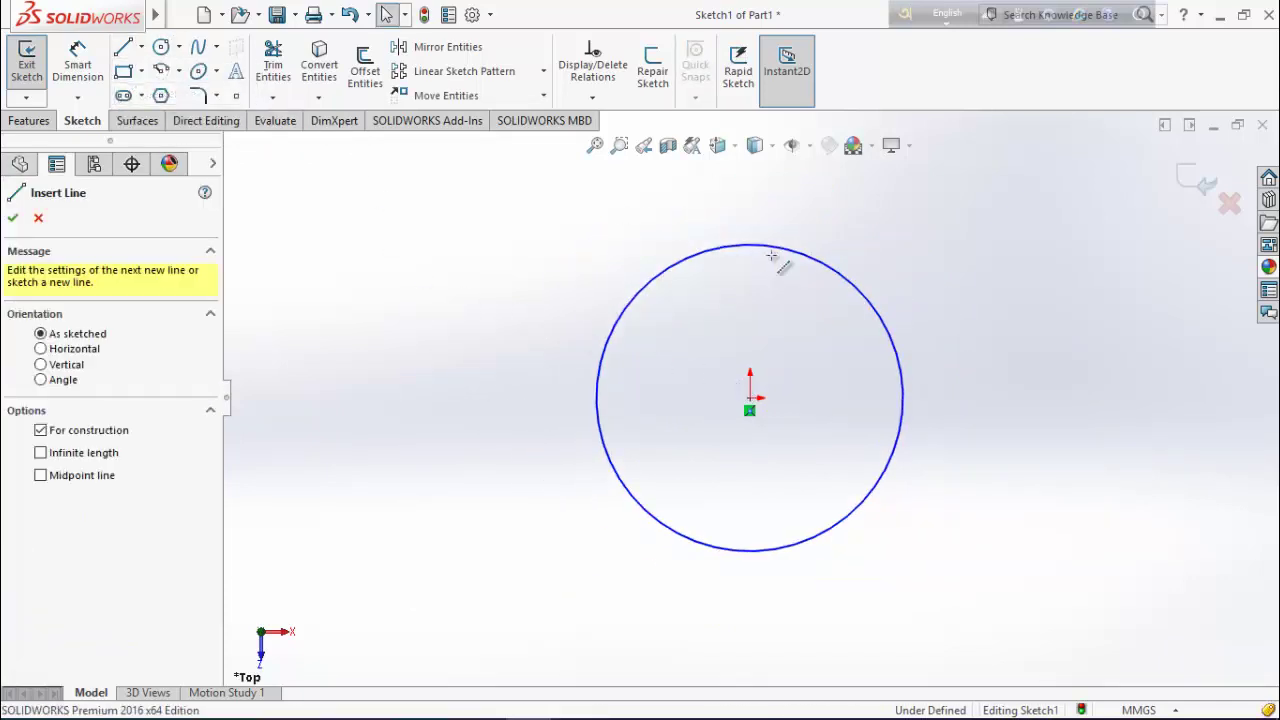
pyautogui.click(749, 204)
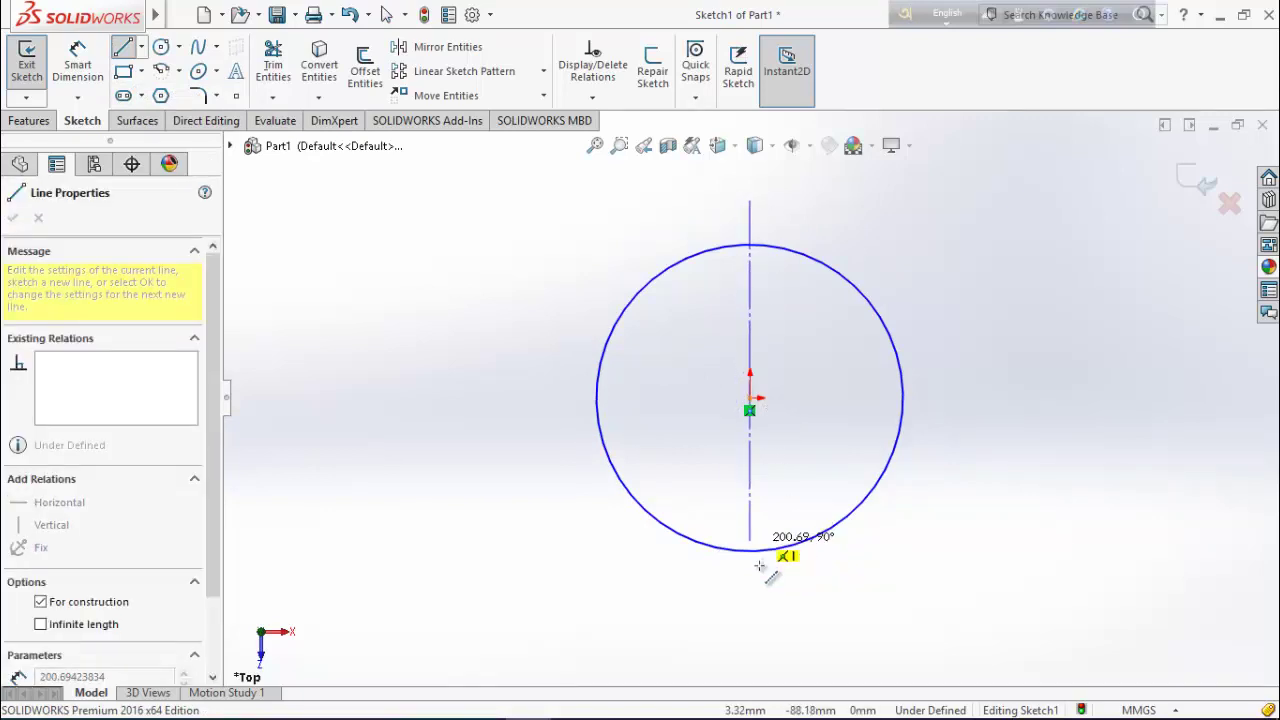
pyautogui.click(750, 645)
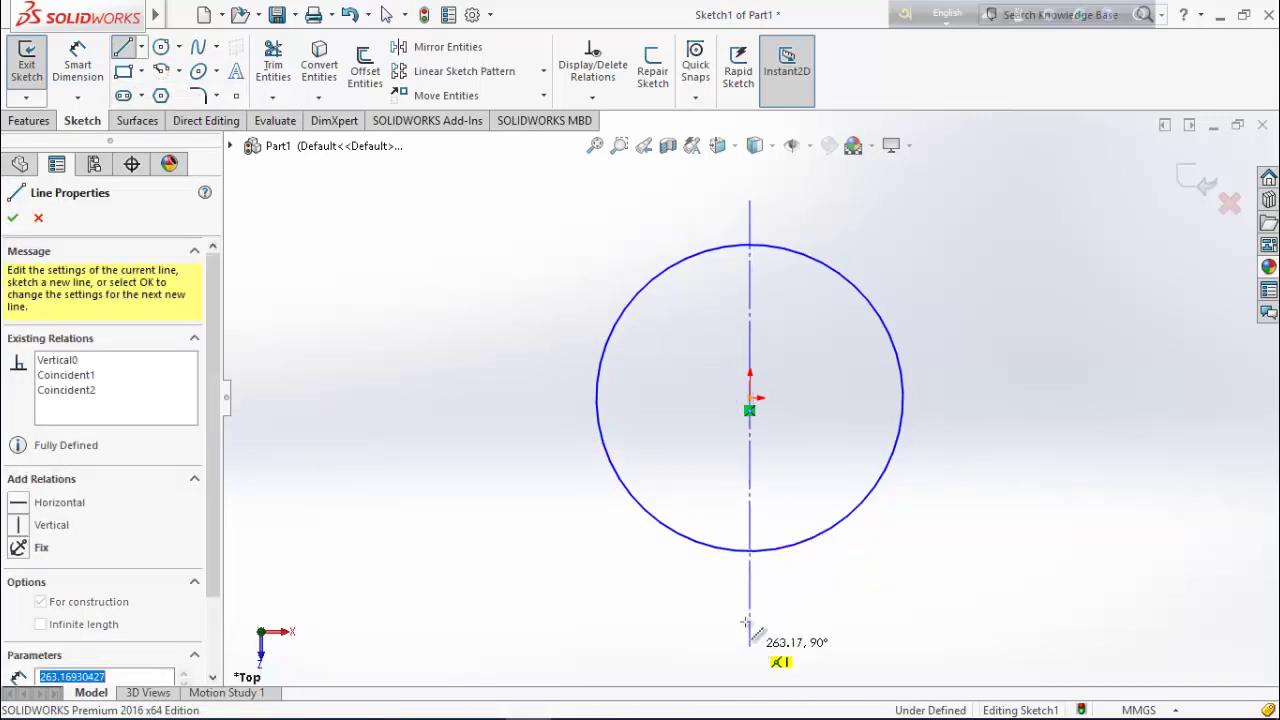
pyautogui.rightClick(463, 373)
pyautogui.click(564, 398)
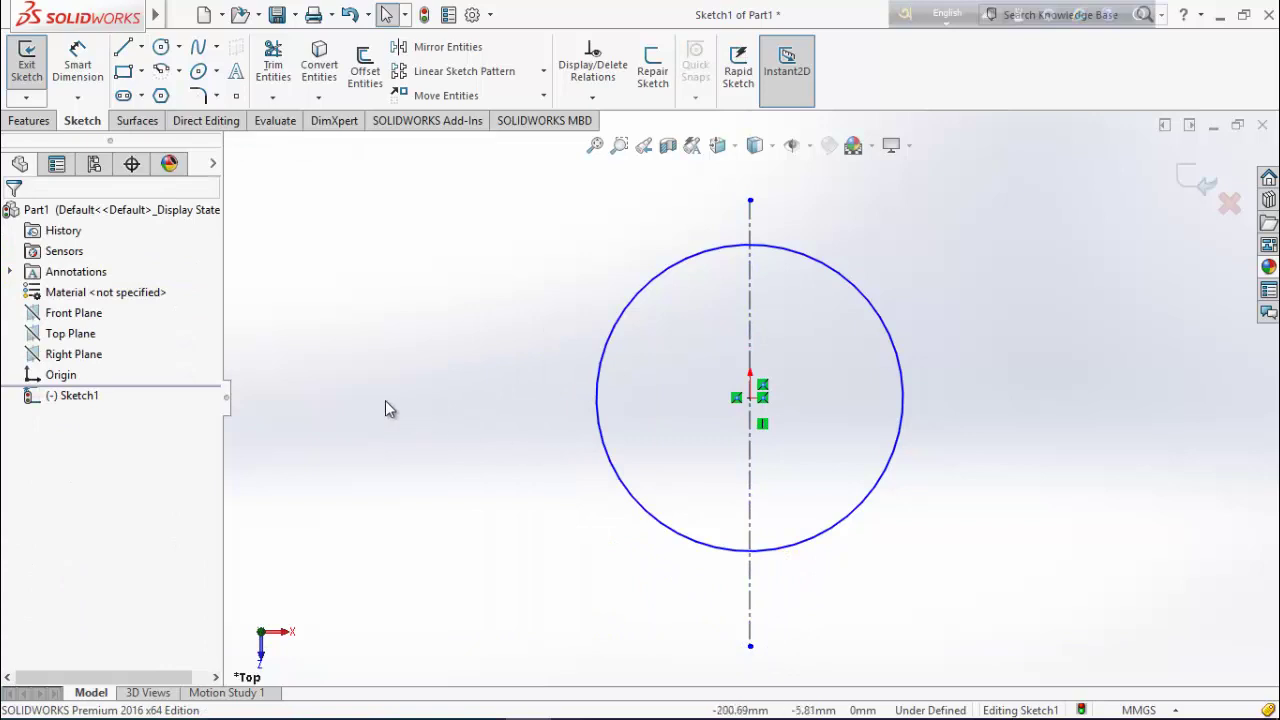
# Draw a circle of about 28 mm radius at the origin and one of about 16 mm radius on the centerline near the outer circle's upper edge.
pyautogui.scroll(-2, 302, 359)
pyautogui.click(161, 48)
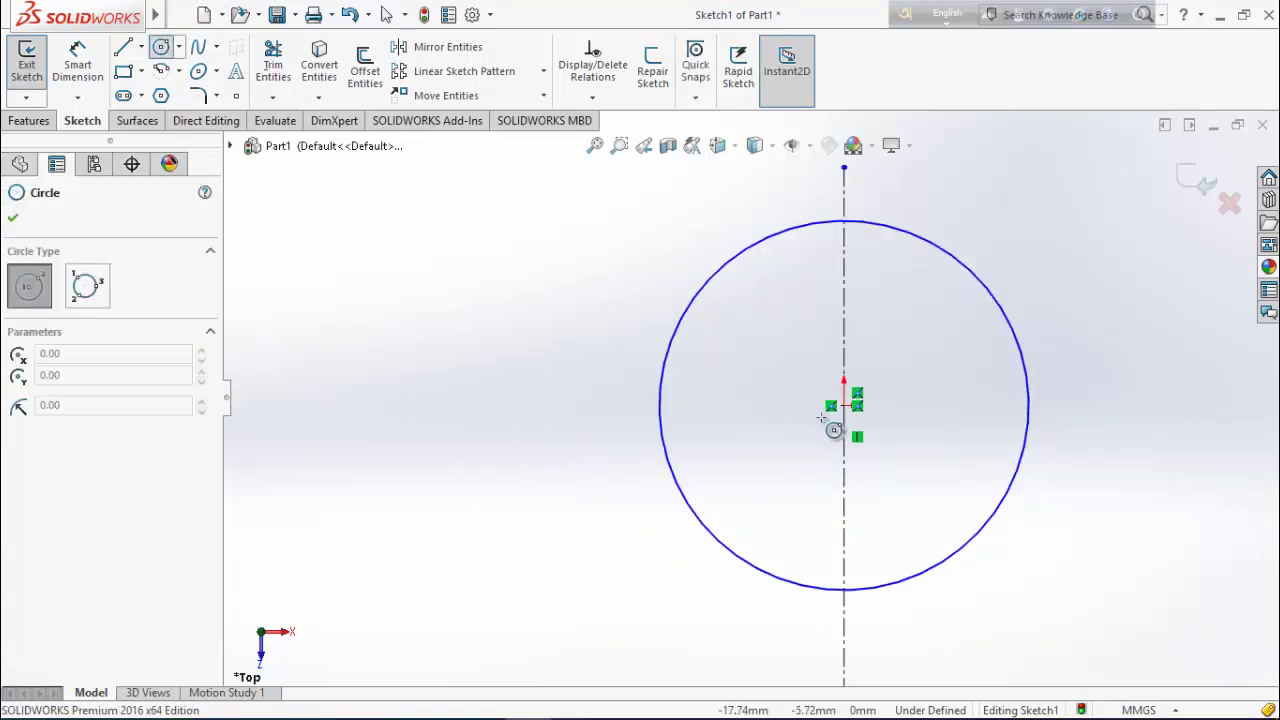
pyautogui.click(845, 406)
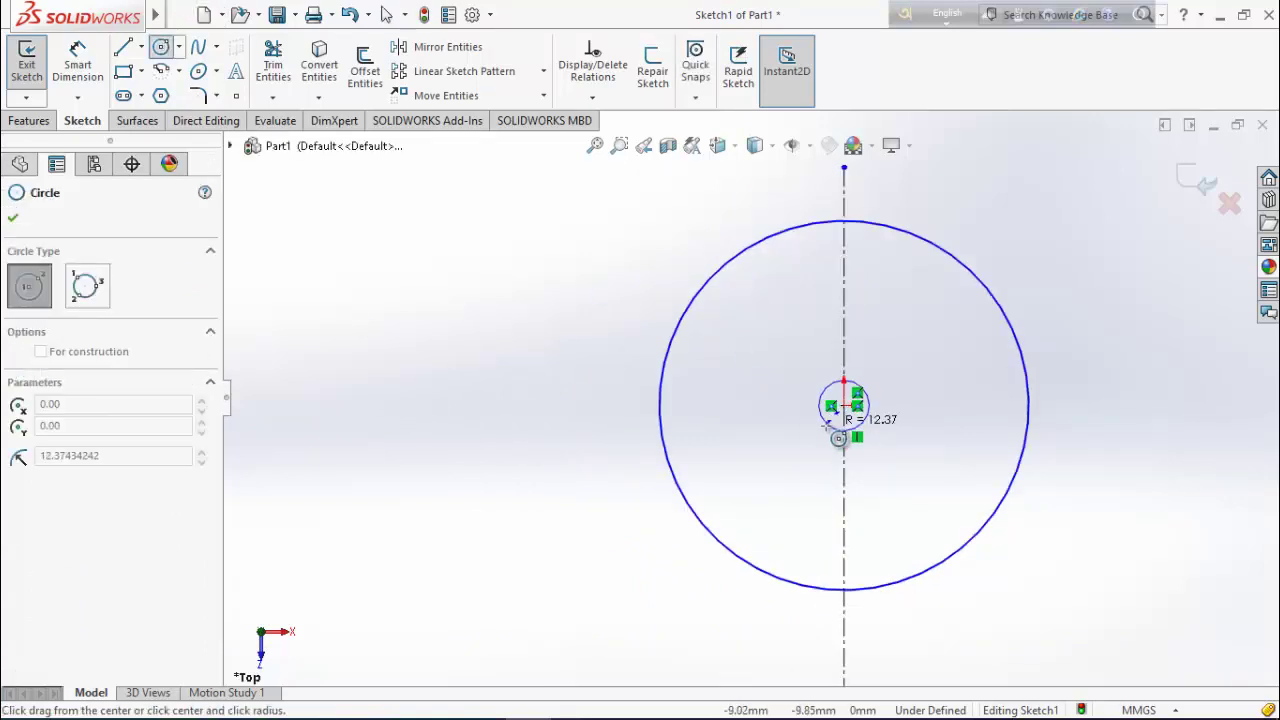
pyautogui.click(844, 348)
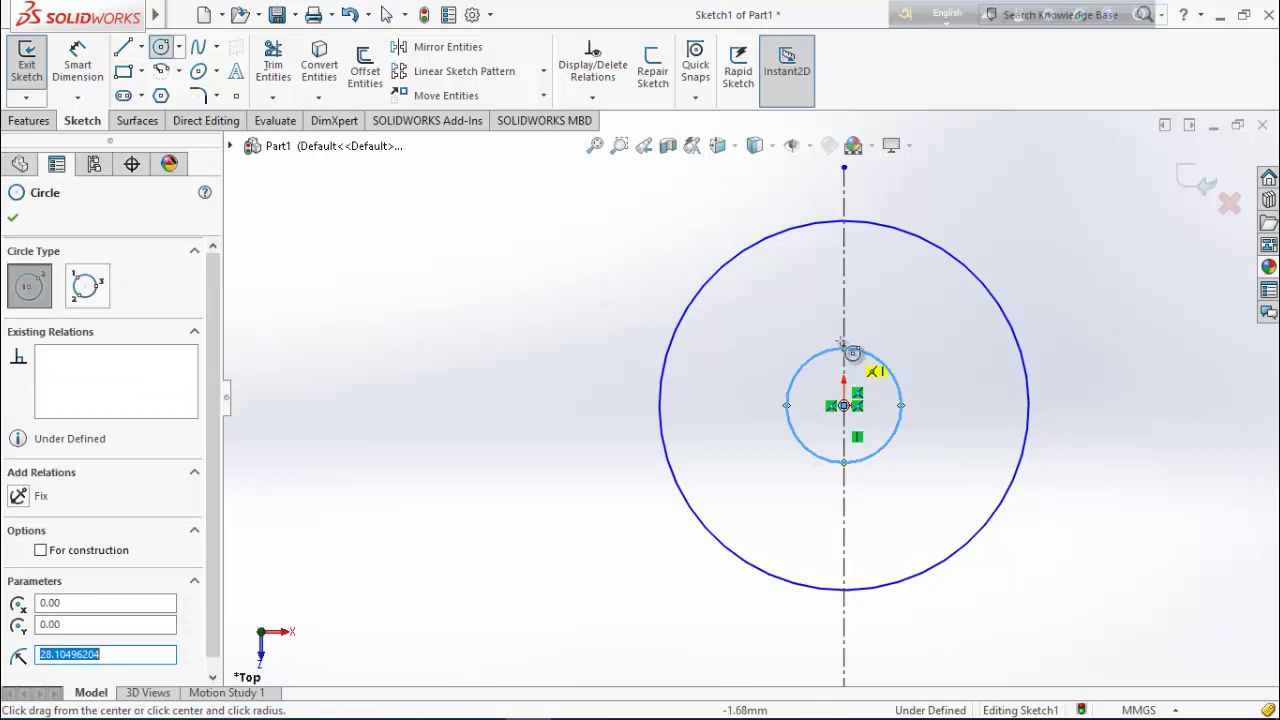
pyautogui.click(844, 245)
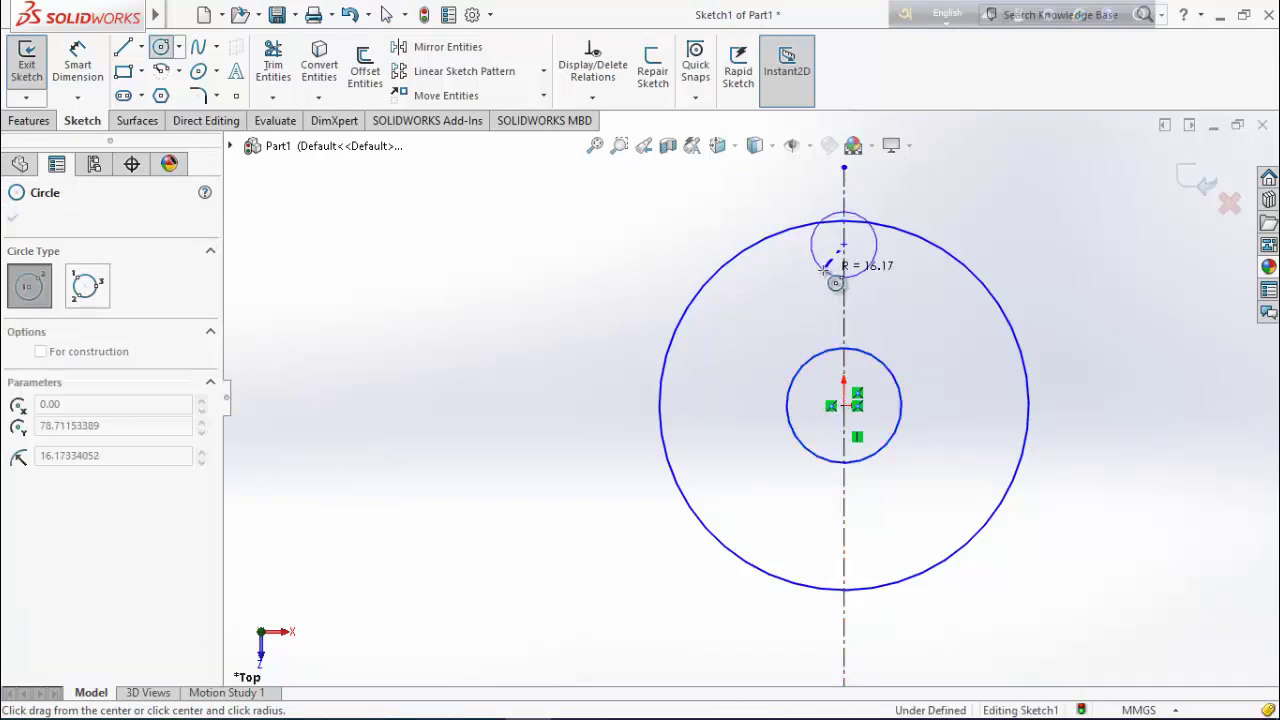
pyautogui.click(834, 275)
pyautogui.press('Escape')
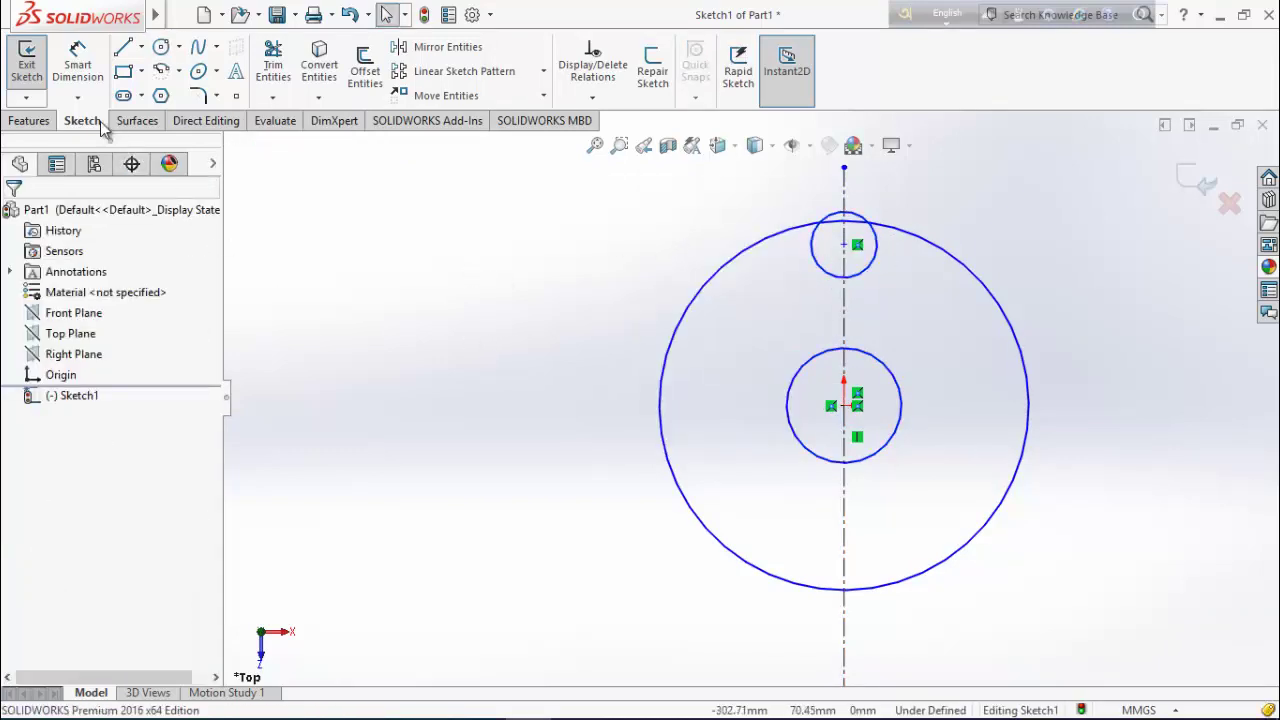
# Dimension the outer circle's diameter as 300 mm.
pyautogui.click(94, 75)
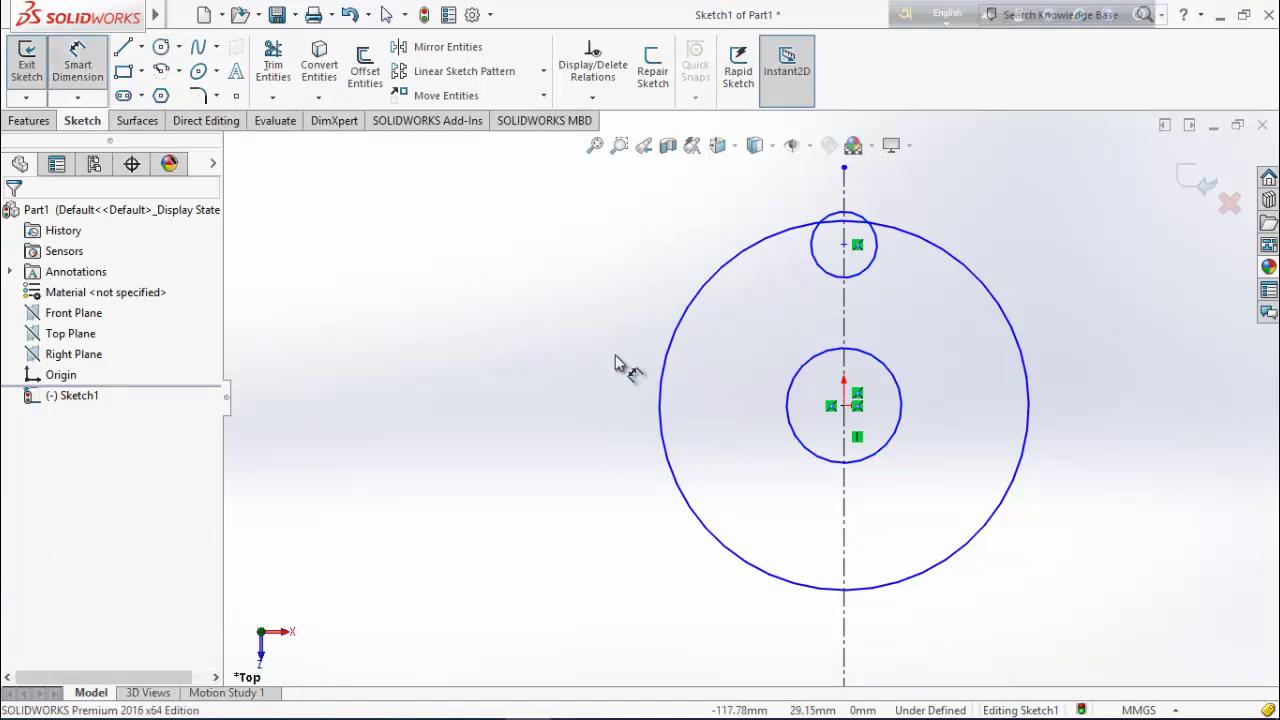
pyautogui.click(660, 382)
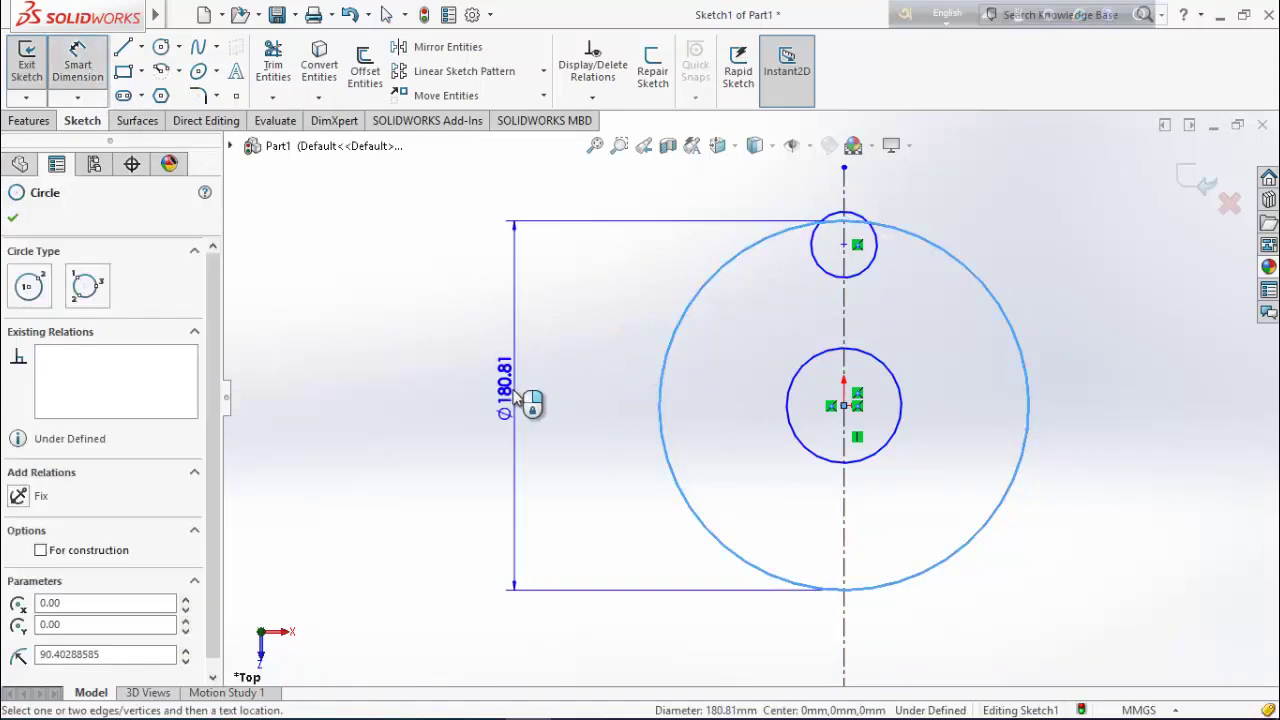
pyautogui.click(520, 398)
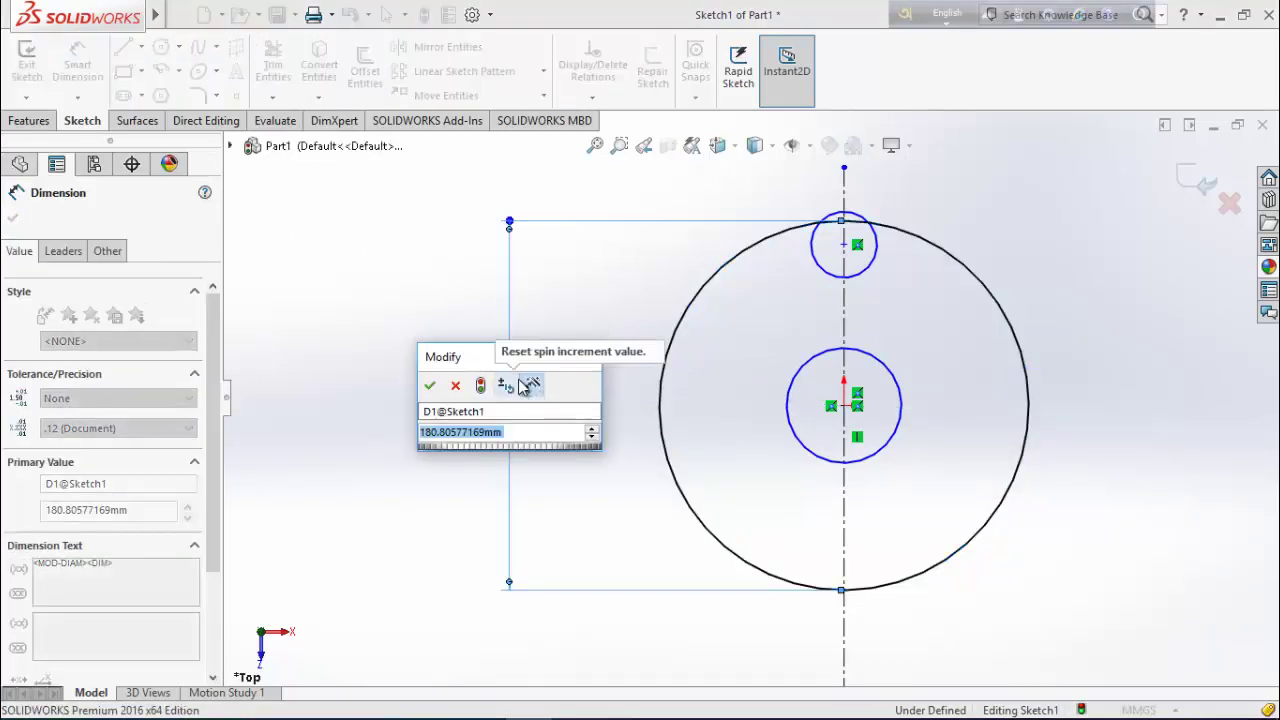
pyautogui.write('300')
pyautogui.press('Return')
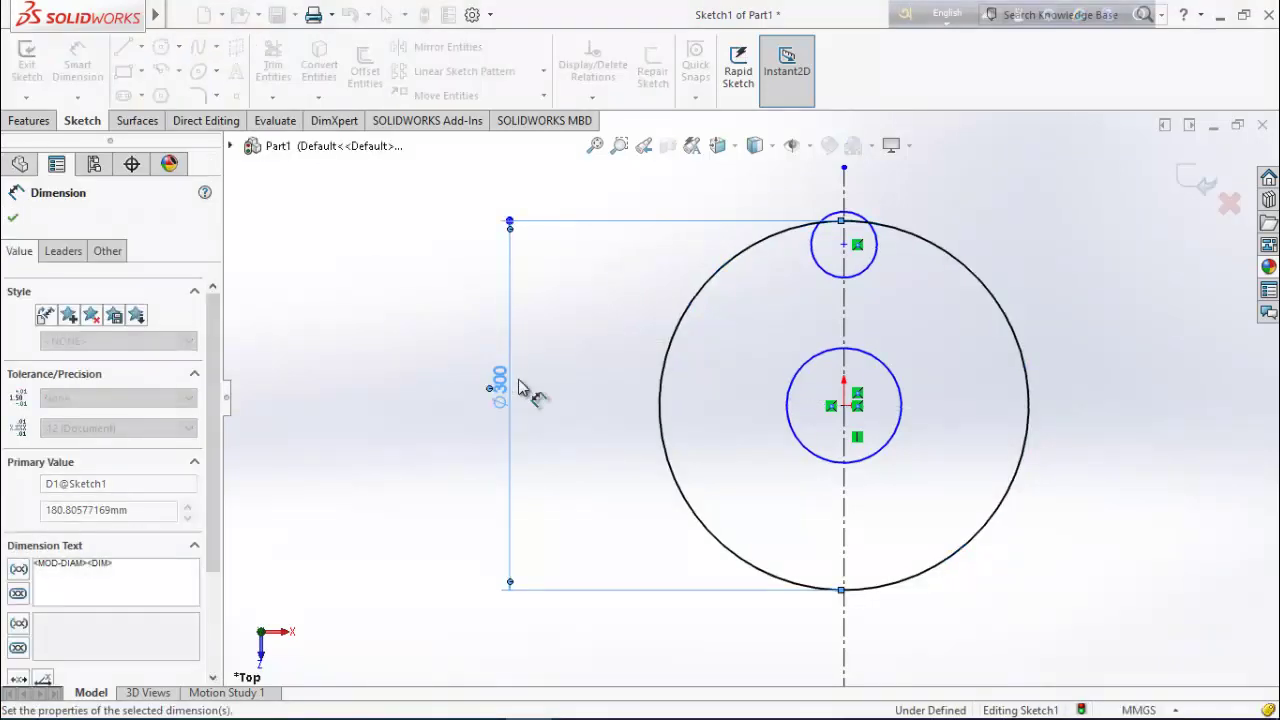
# Dimension the inner concentric circle's diameter as 100 mm.
pyautogui.click(900, 432)
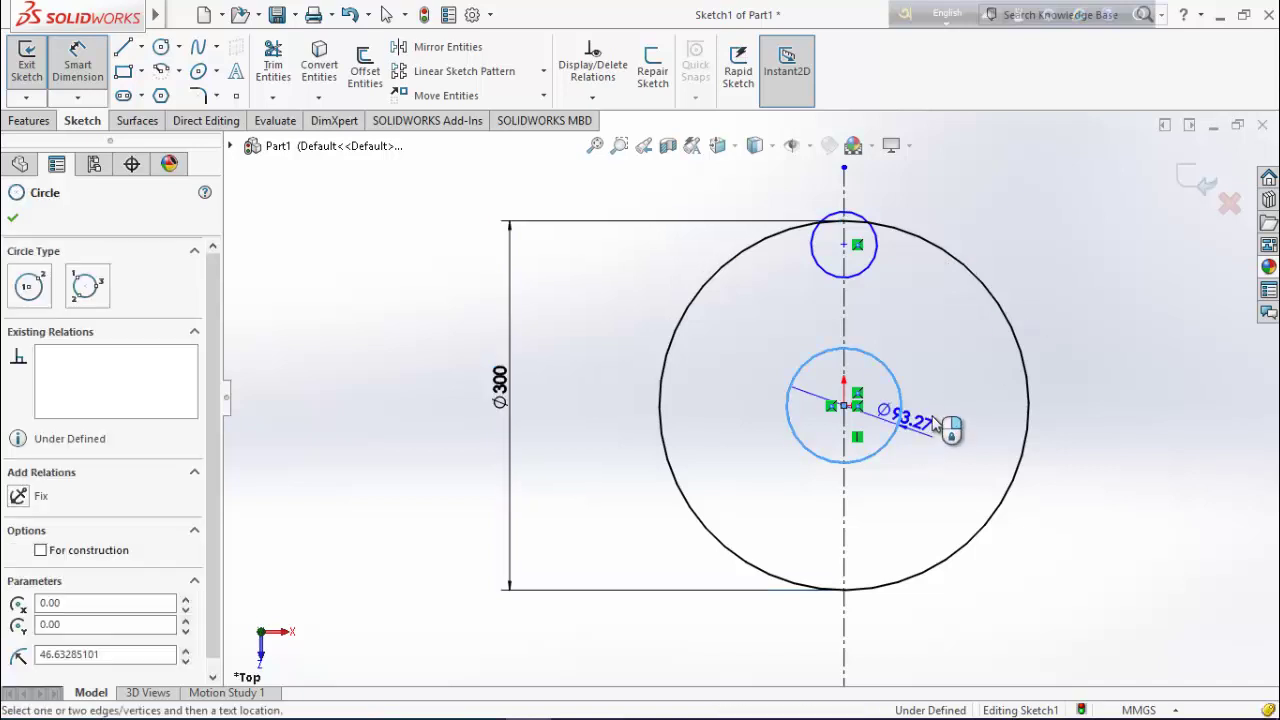
pyautogui.click(951, 424)
pyautogui.write('1')
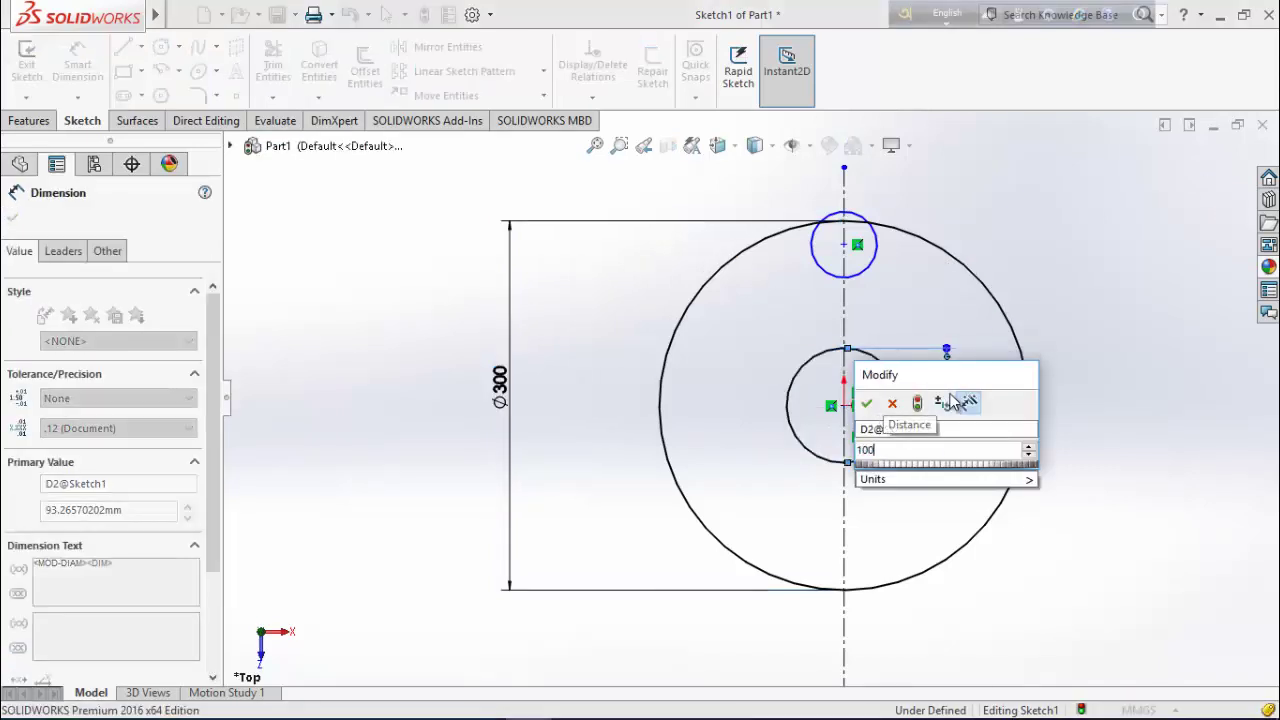
pyautogui.write('00')
pyautogui.press('Return')
# Dimension the small circle on the centerline with a diameter of 15 mm.
pyautogui.click(870, 268)
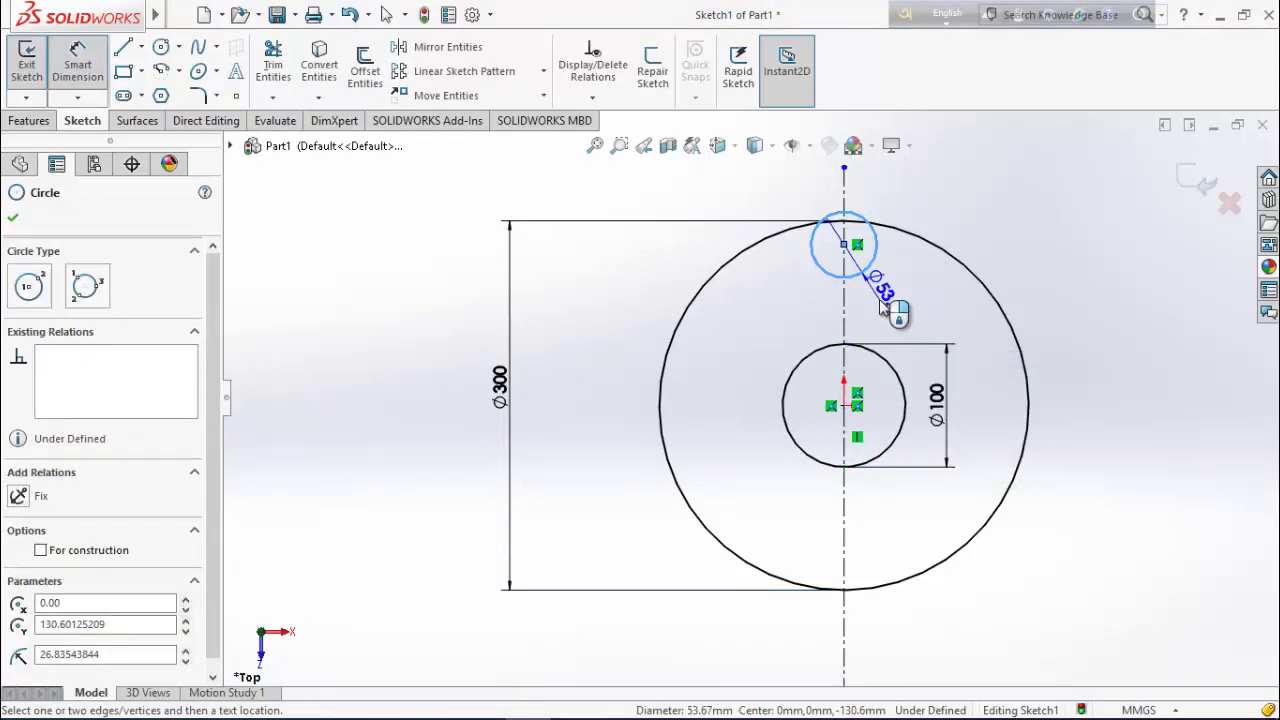
pyautogui.click(884, 303)
pyautogui.write('1')
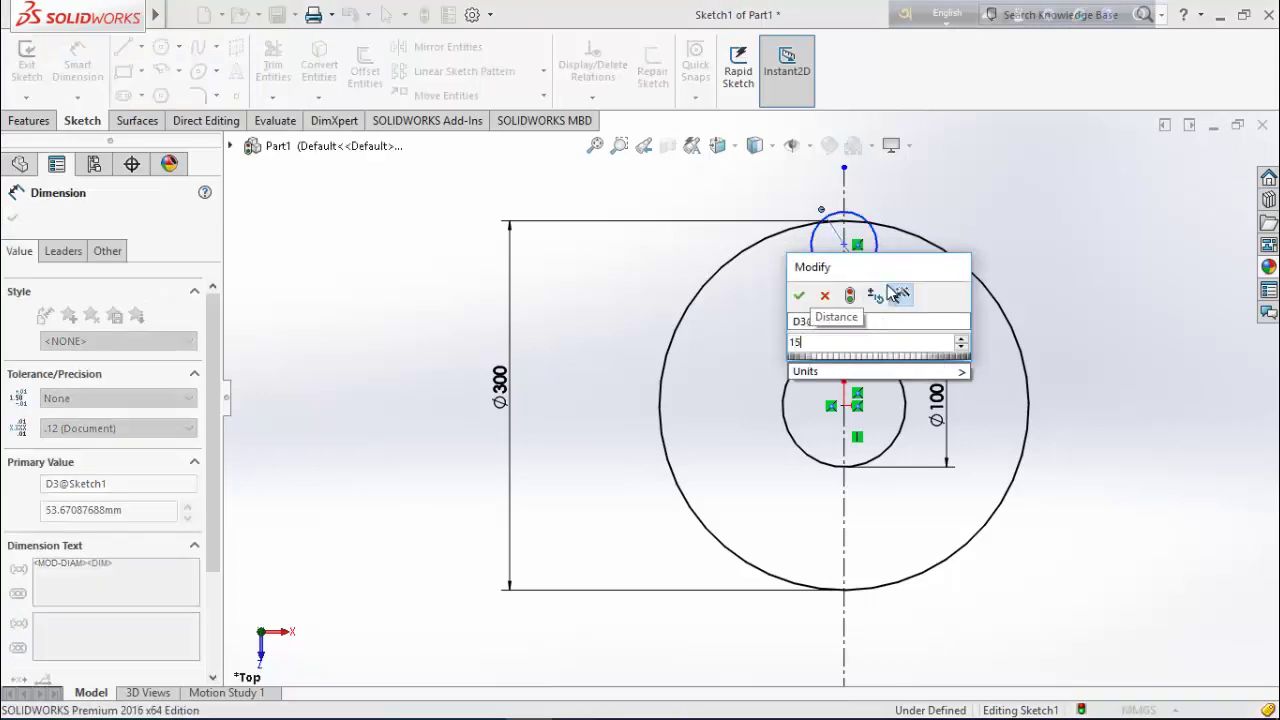
pyautogui.write('5')
pyautogui.press('Return')
# Set the vertical distance between the small circle's centre and the origin to 125 mm.
pyautogui.scroll(-5, 850, 320)
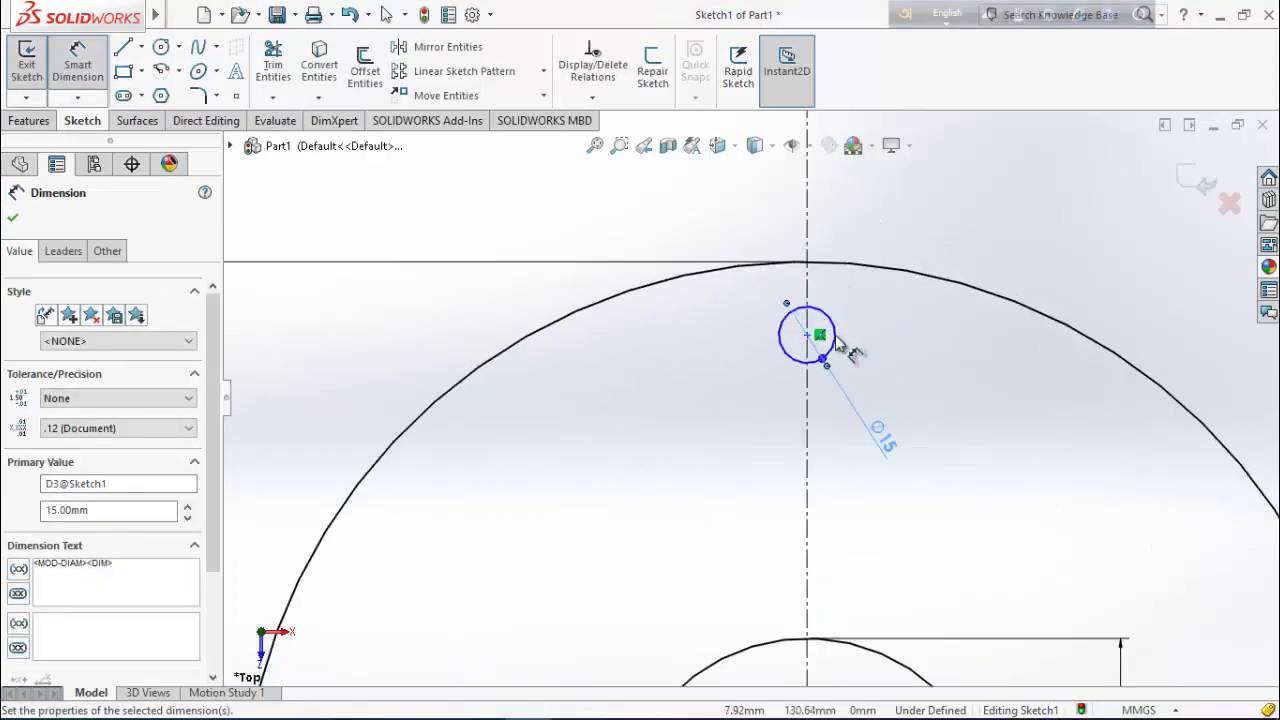
pyautogui.click(818, 338)
pyautogui.scroll(5, 830, 503)
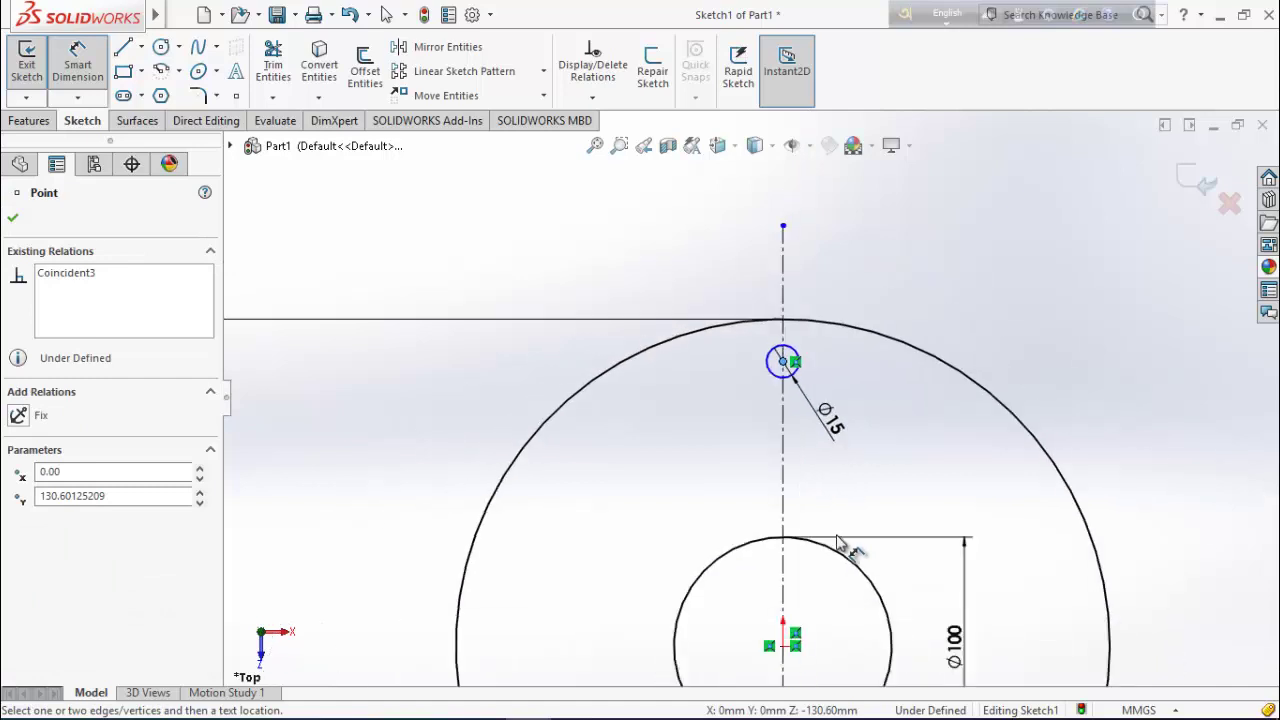
pyautogui.click(772, 571)
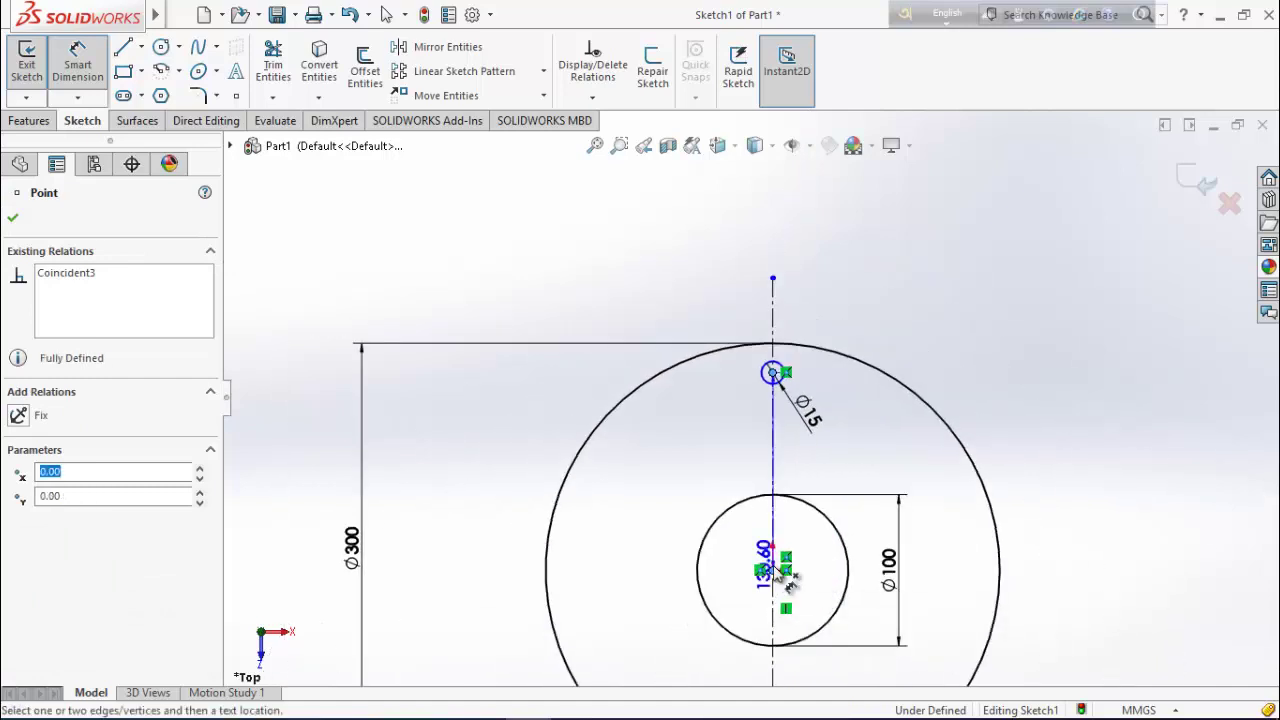
pyautogui.click(697, 480)
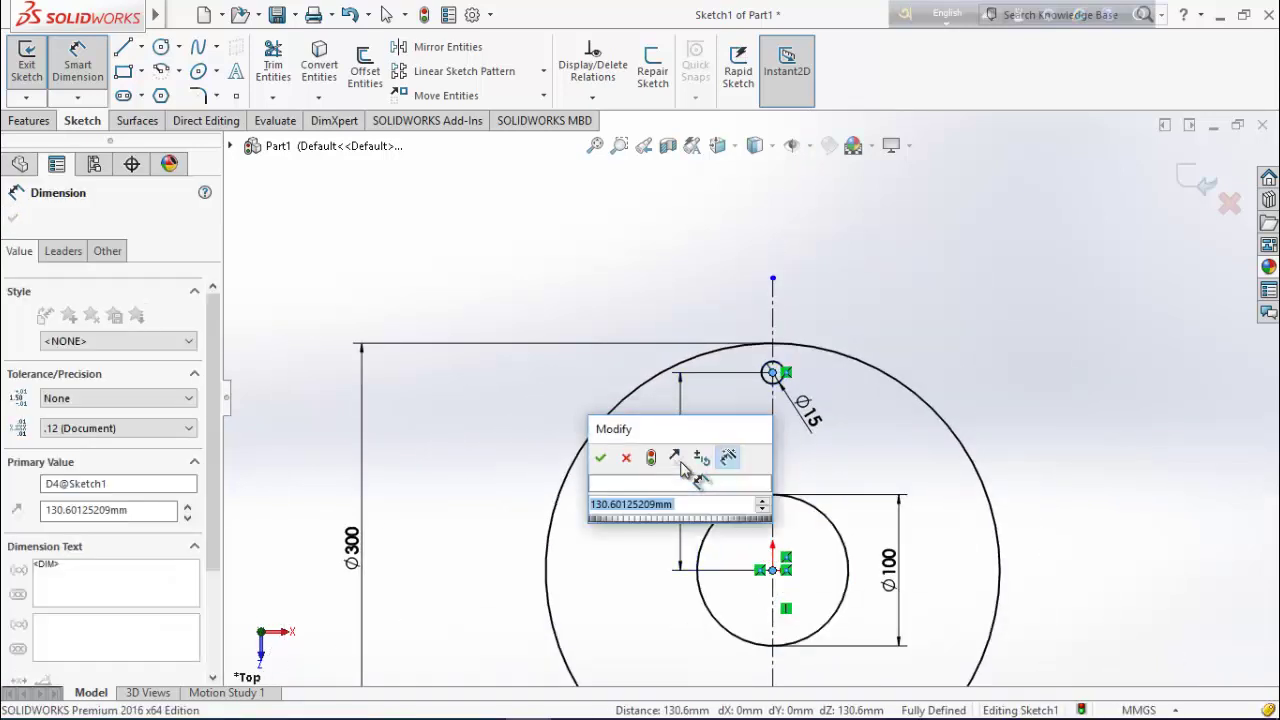
pyautogui.write('125')
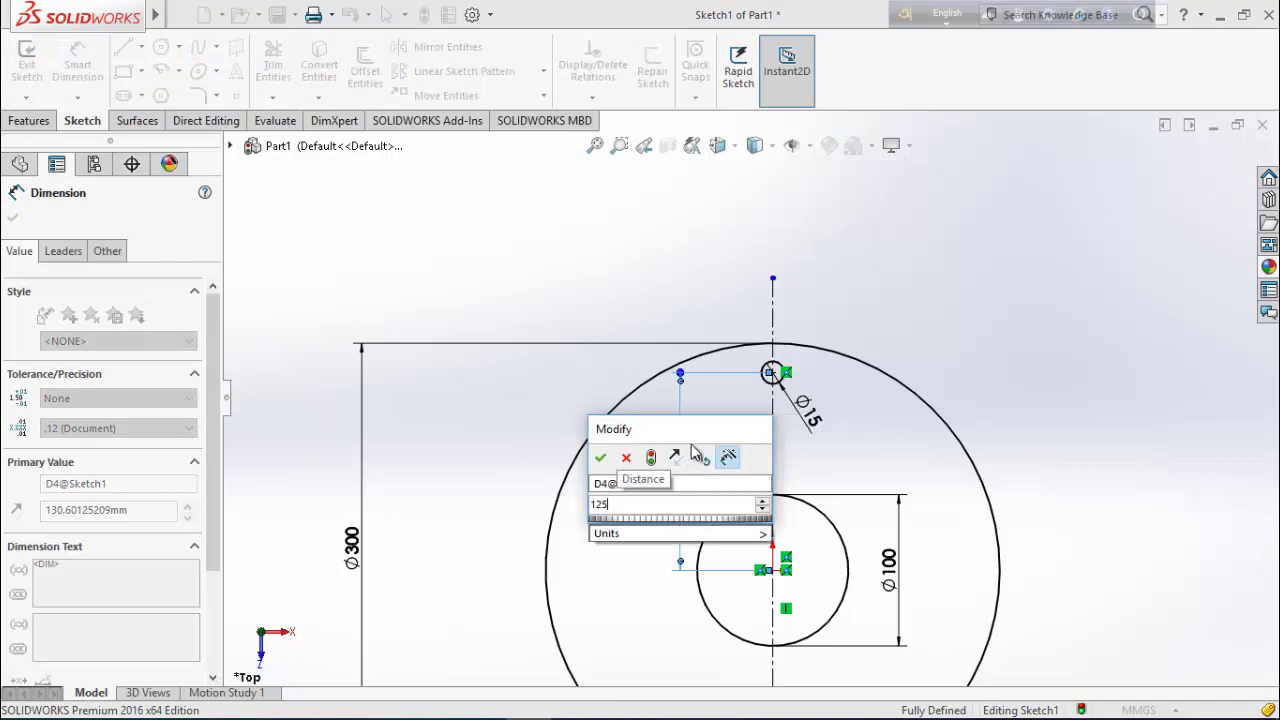
pyautogui.press('Return')
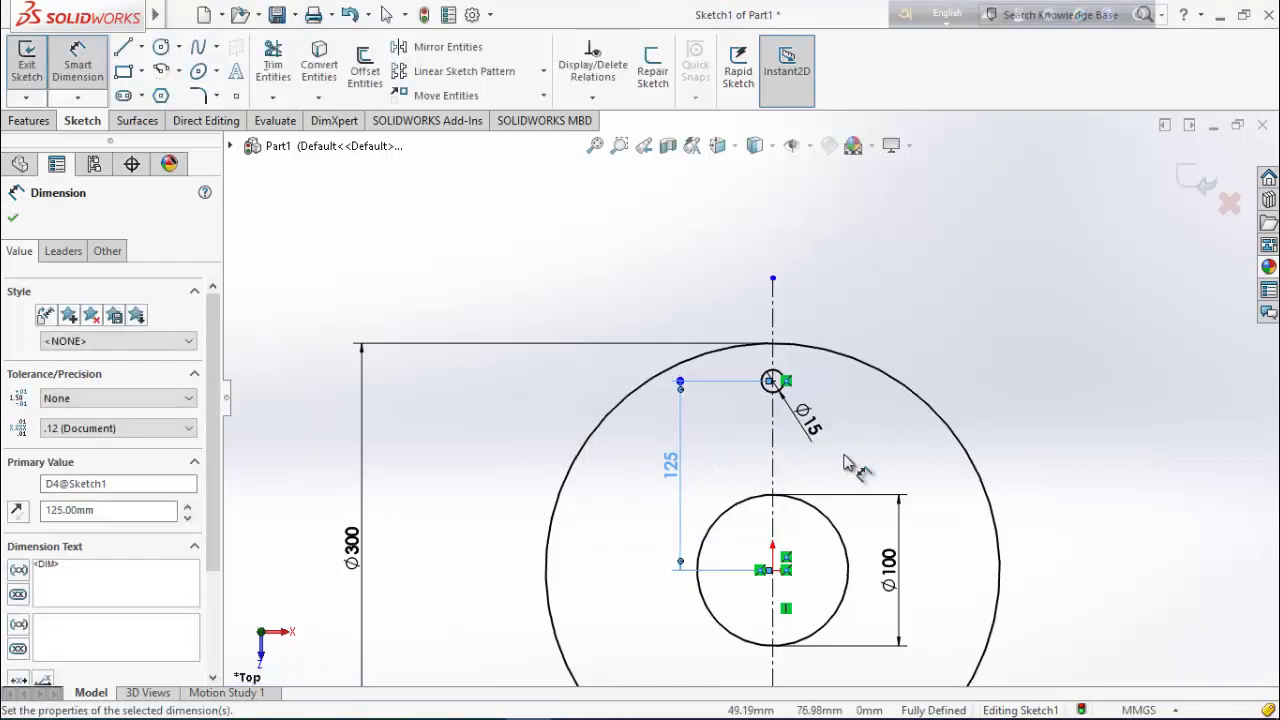
pyautogui.click(13, 218)
# Draw a nearly vertical line about 76 mm long from the small circle's right side down to the 100 mm circle, just right of the centerline.
pyautogui.scroll(-3, 794, 449)
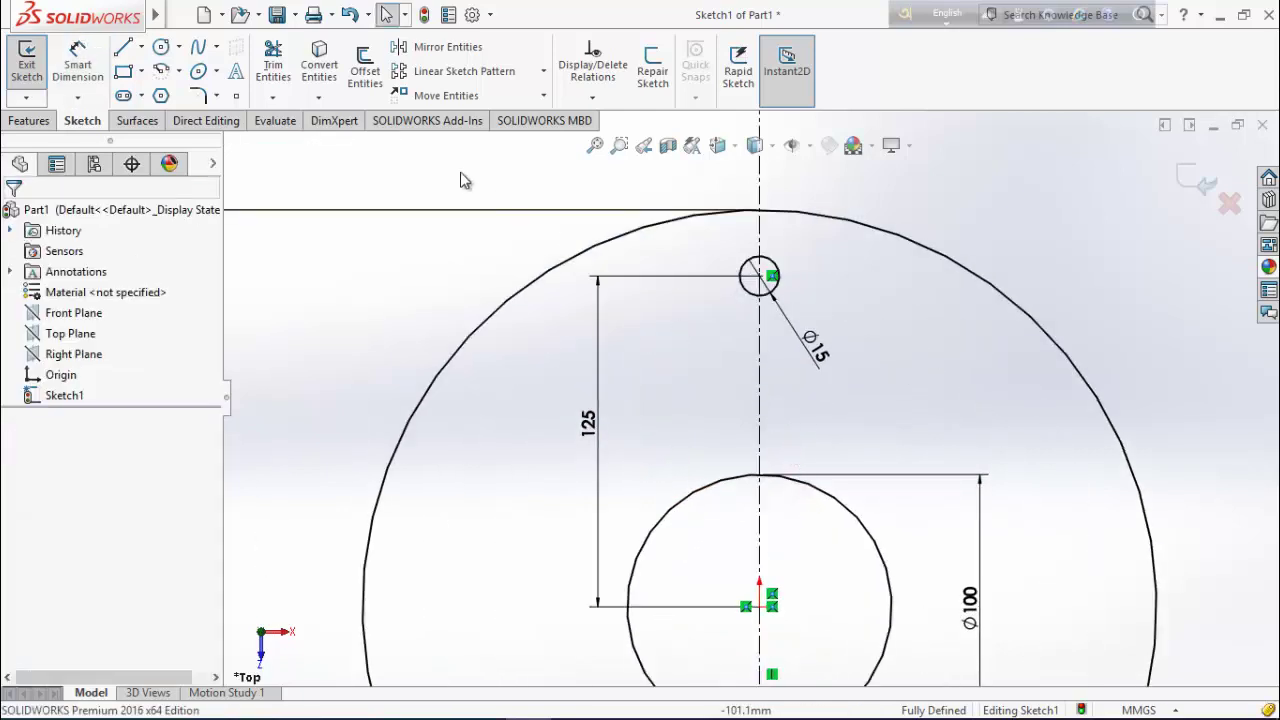
pyautogui.click(124, 49)
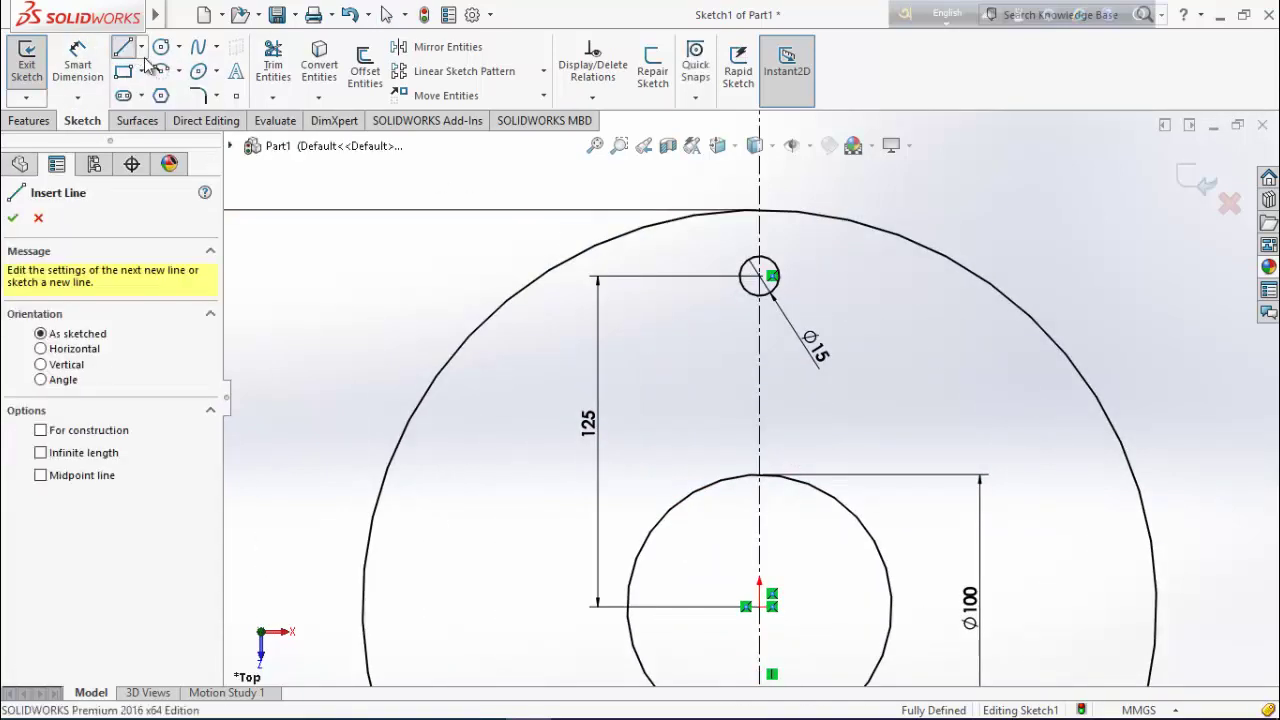
pyautogui.click(771, 277)
pyautogui.scroll(-2, 790, 474)
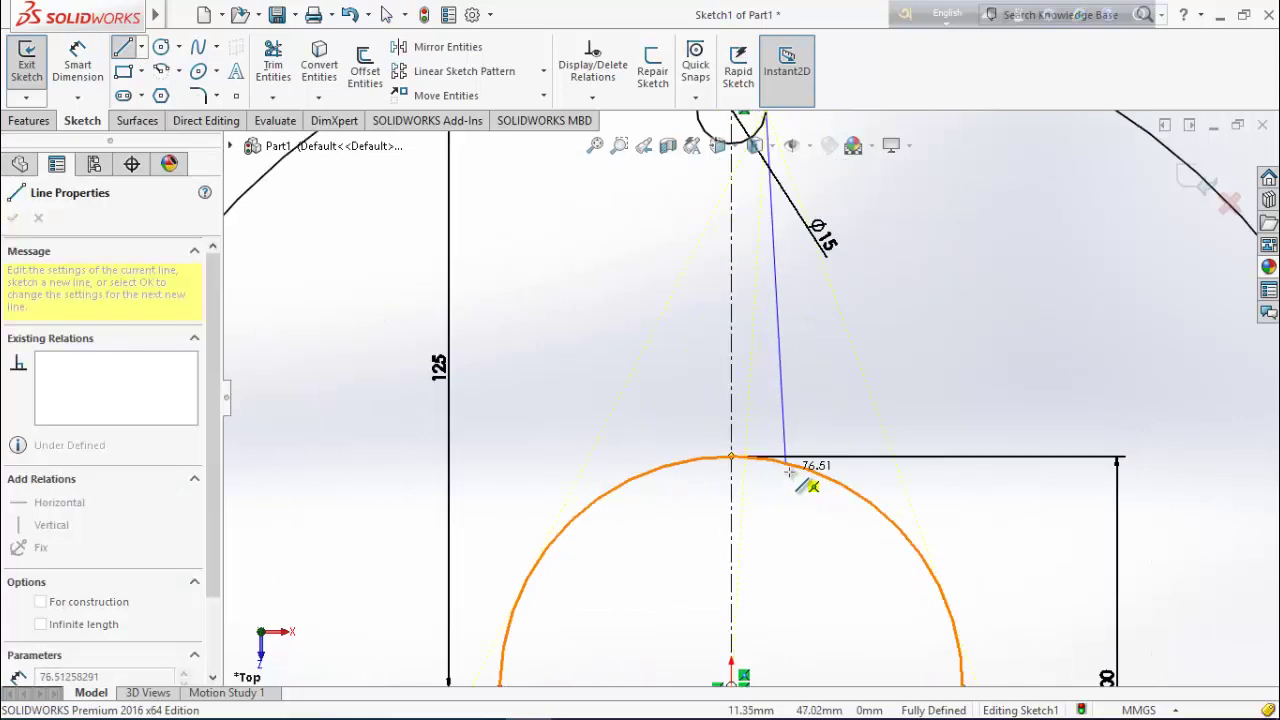
pyautogui.click(774, 449)
pyautogui.rightClick(837, 364)
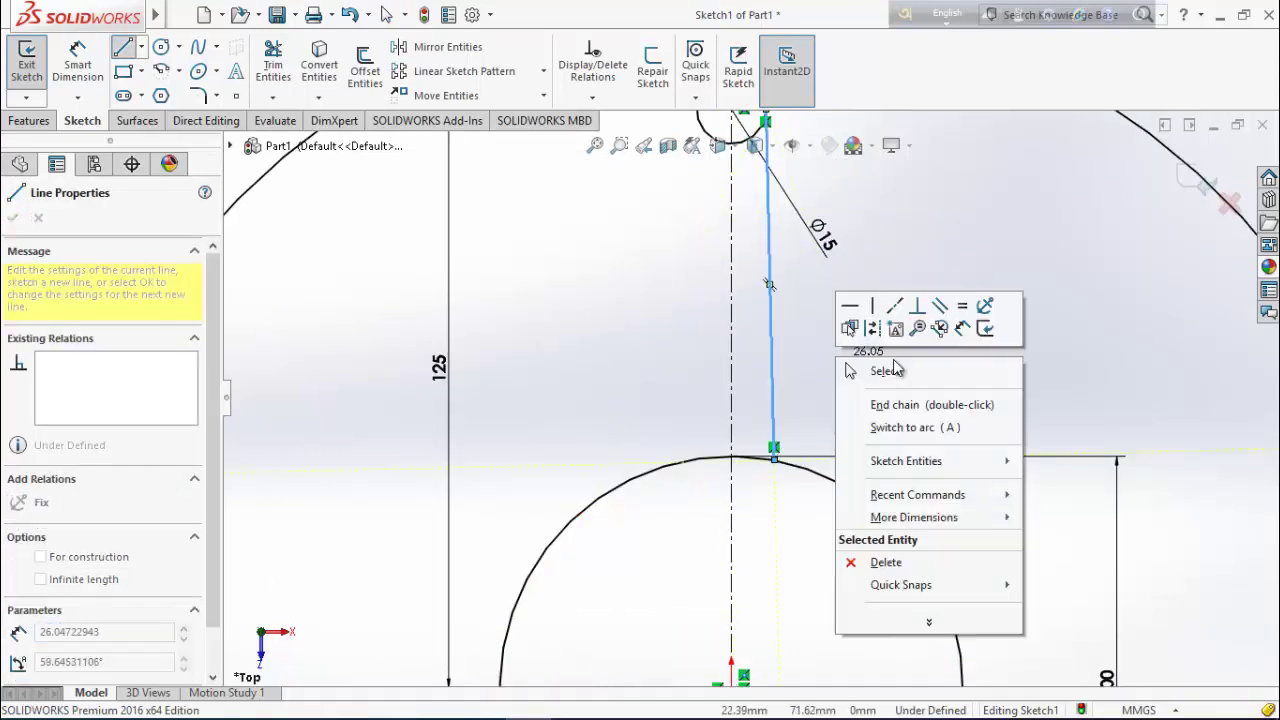
pyautogui.click(886, 371)
pyautogui.press('f')
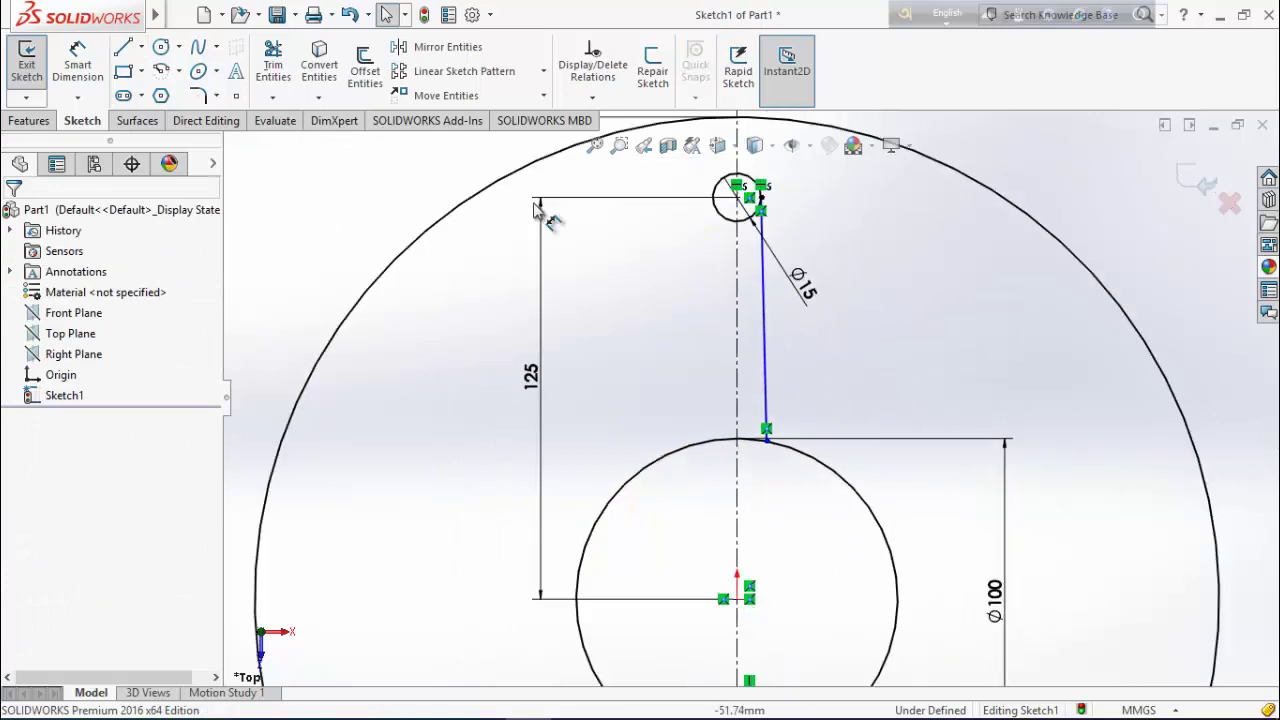
# Mirror the slot's right side line about the vertical centerline to form the opposite side of the slot.
pyautogui.click(440, 47)
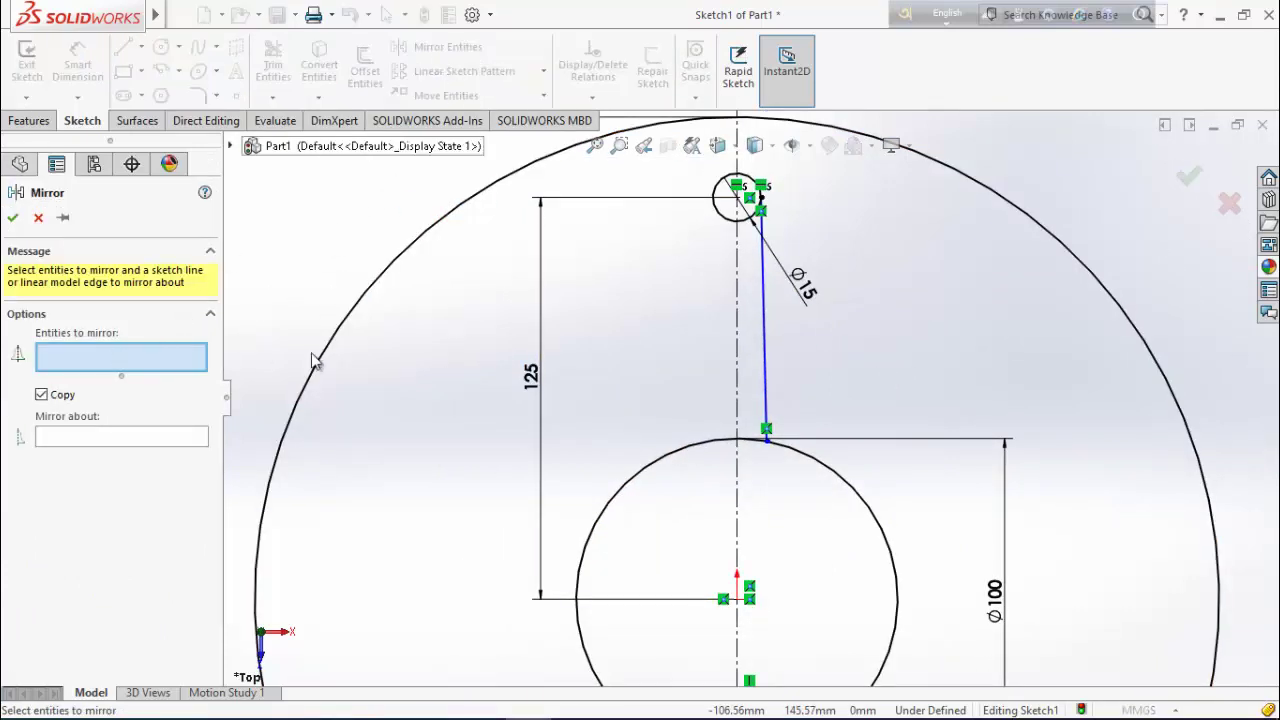
pyautogui.click(763, 297)
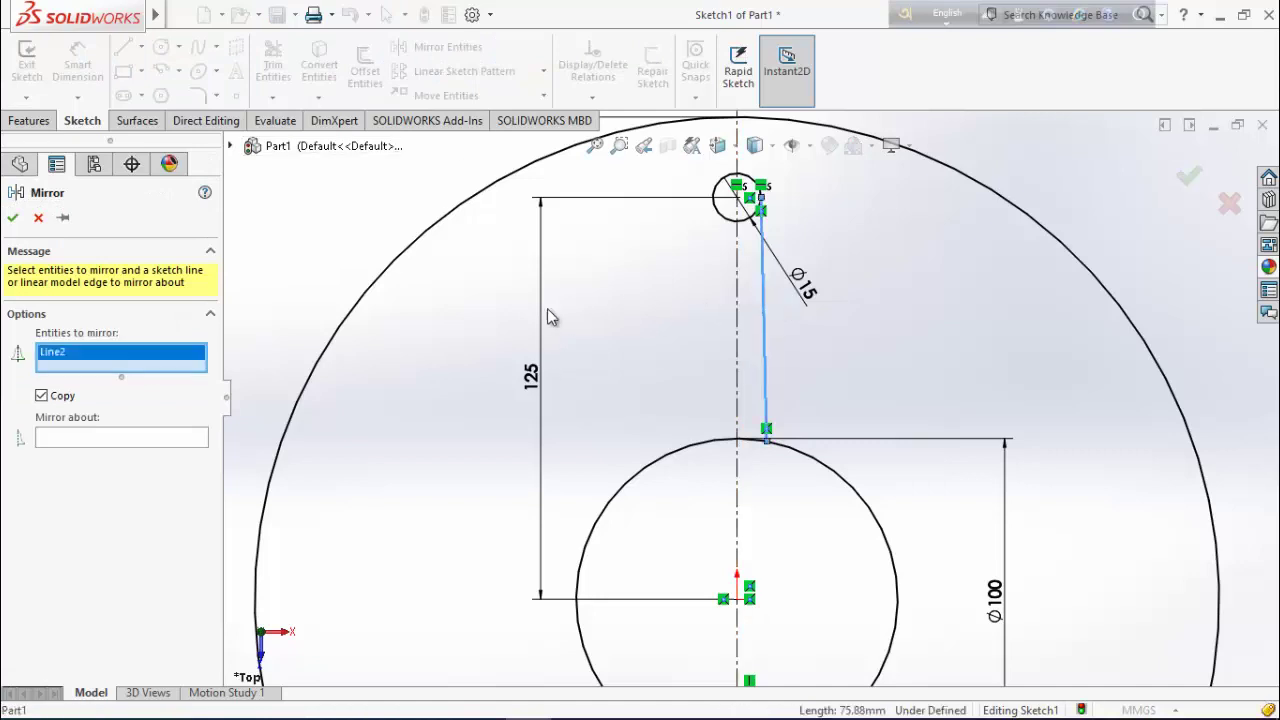
pyautogui.click(103, 437)
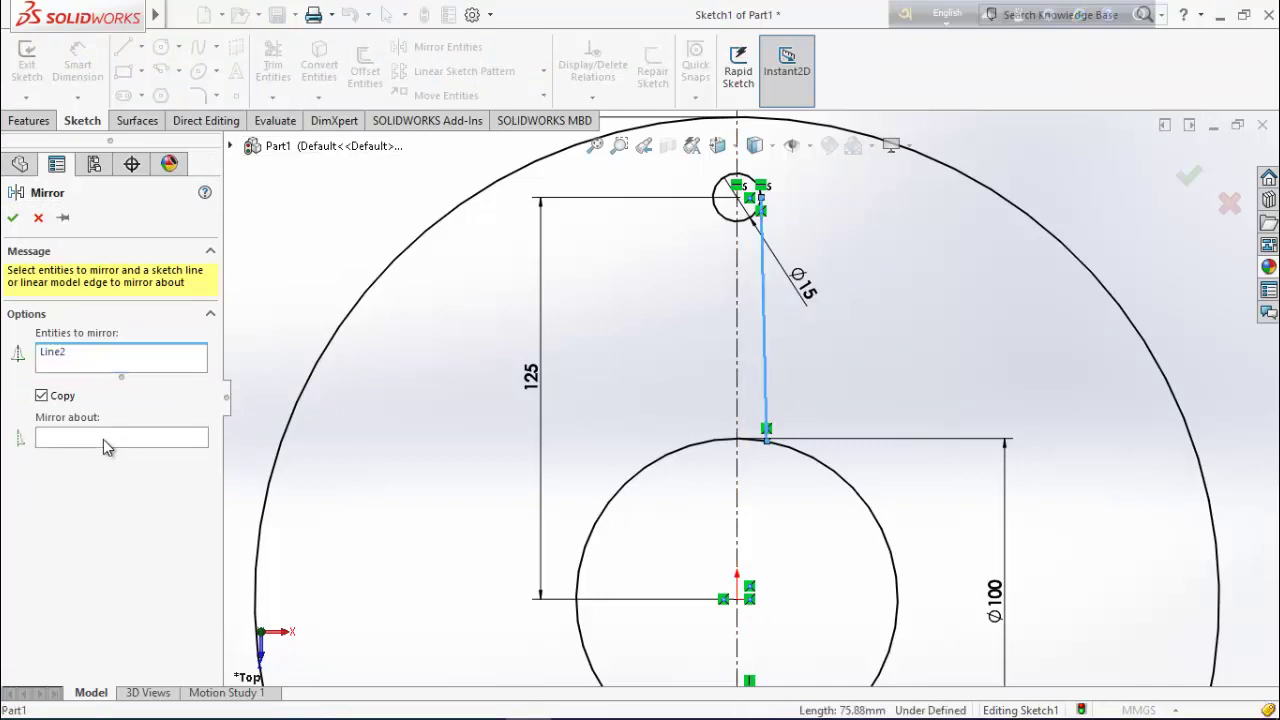
pyautogui.click(737, 349)
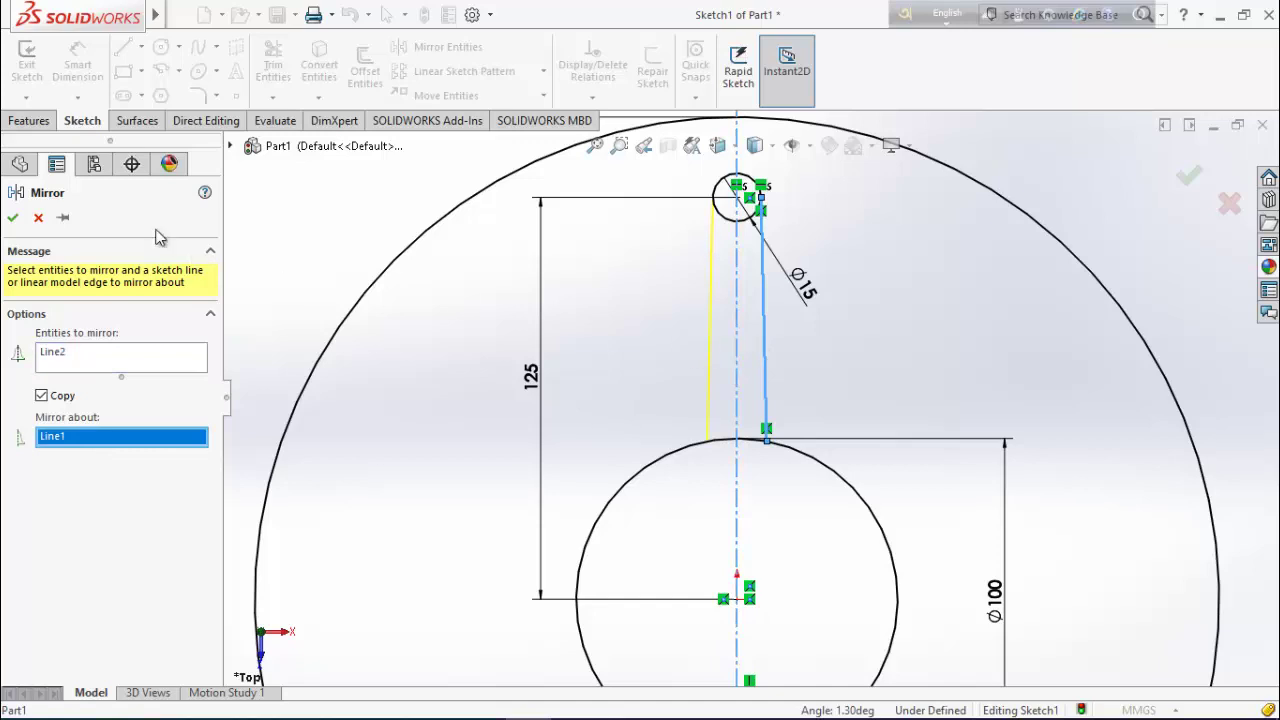
pyautogui.click(12, 218)
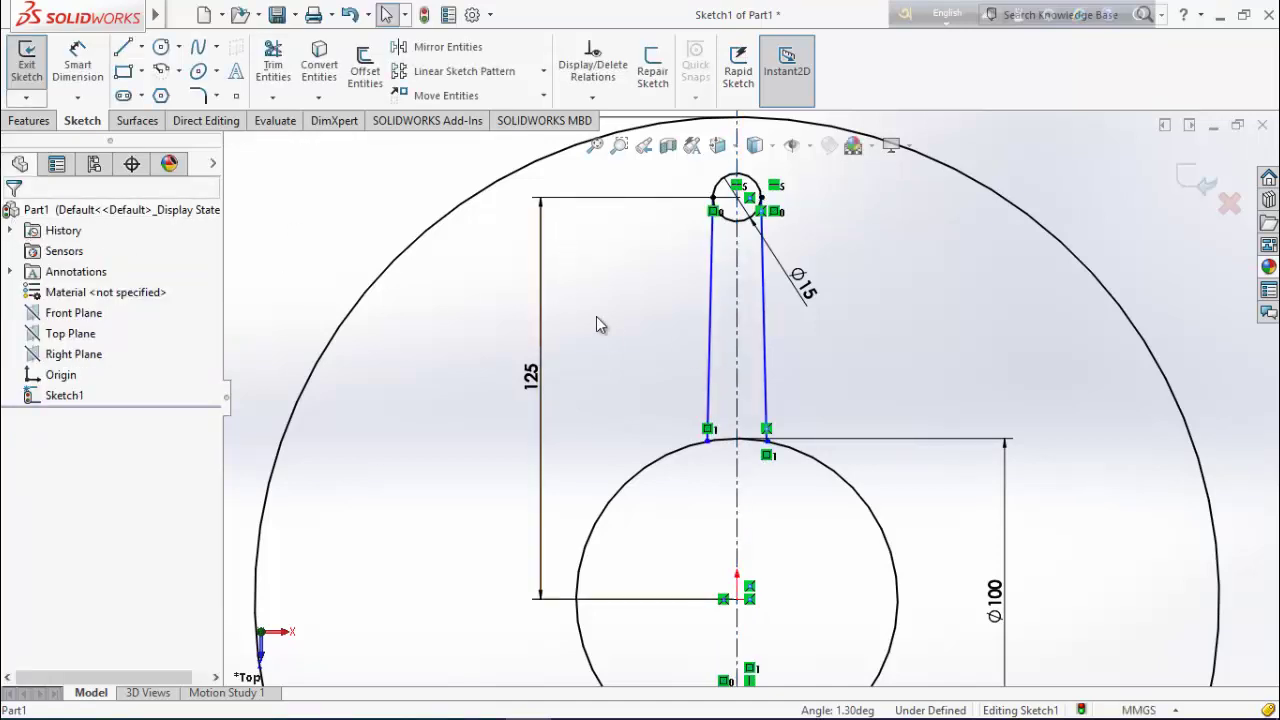
# Trim away the lower half of the 15 mm circle between the two slot side lines with Power trim.
pyautogui.scroll(-1, 597, 318)
pyautogui.scroll(4, 745, 190)
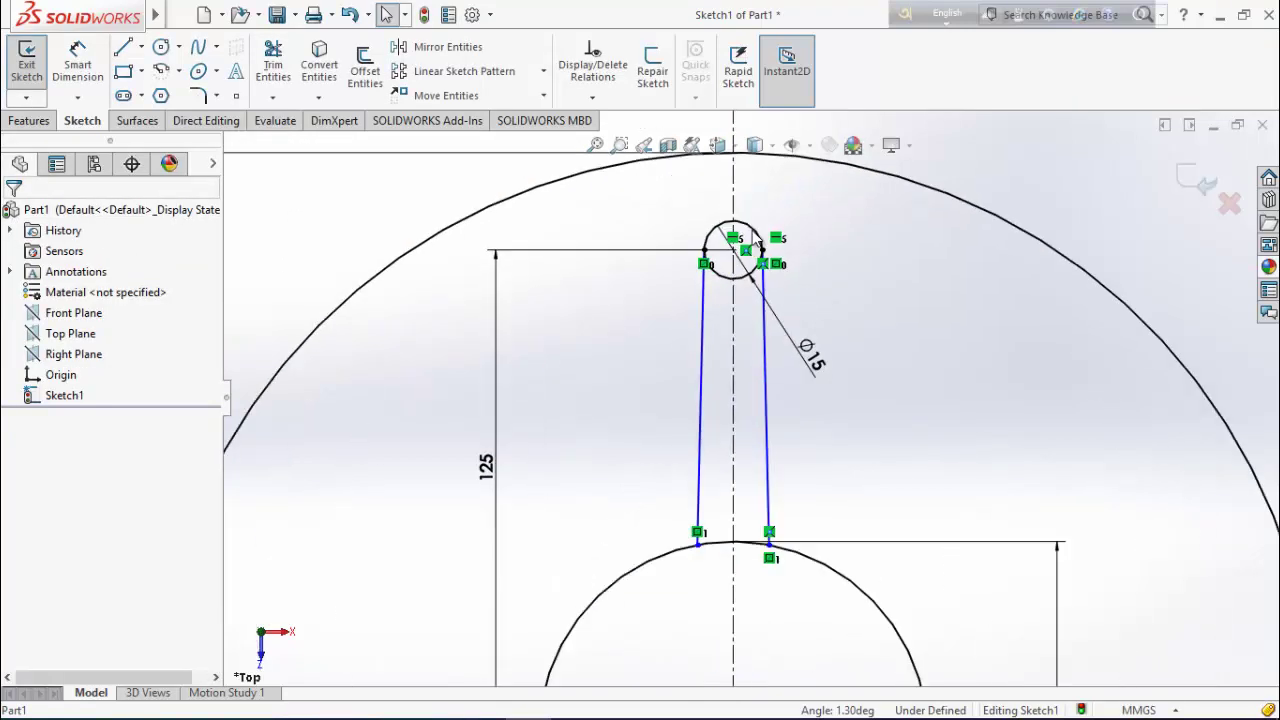
pyautogui.click(273, 65)
pyautogui.scroll(1, 652, 310)
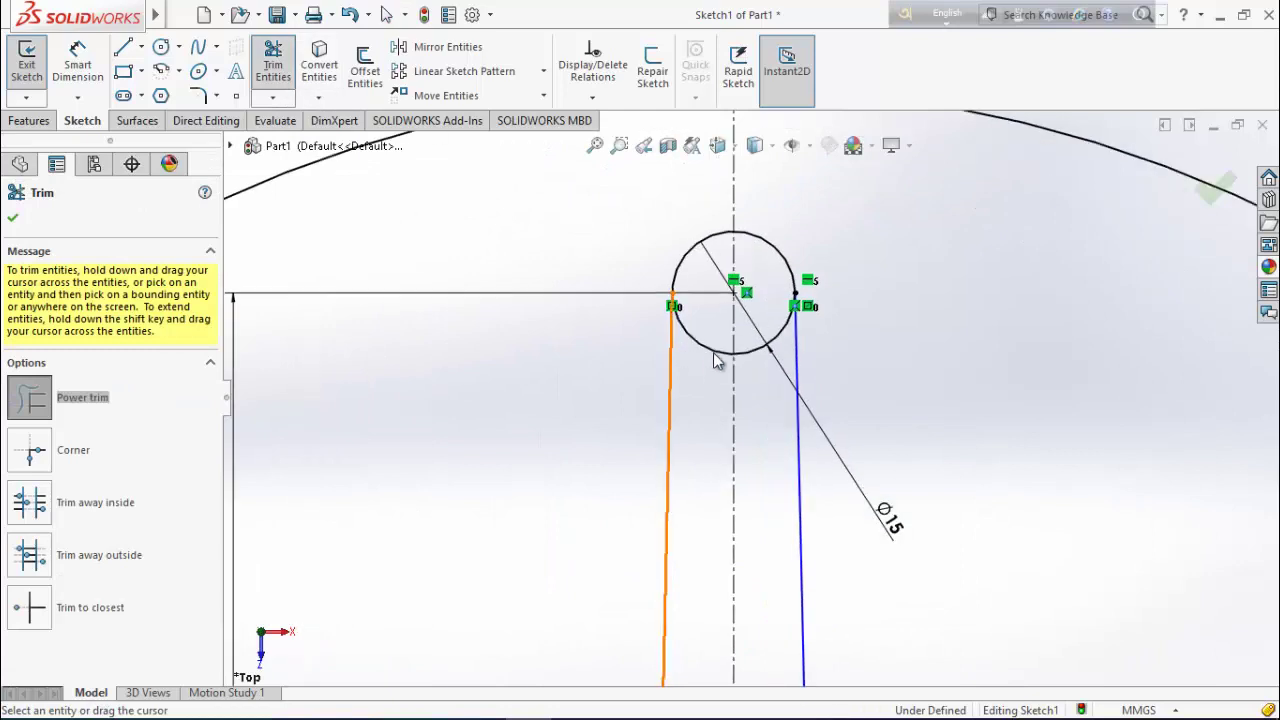
pyautogui.moveTo(718, 362)
pyautogui.mouseDown()
pyautogui.moveTo(720, 343)
pyautogui.moveTo(749, 354)
pyautogui.moveTo(762, 336)
pyautogui.mouseUp()
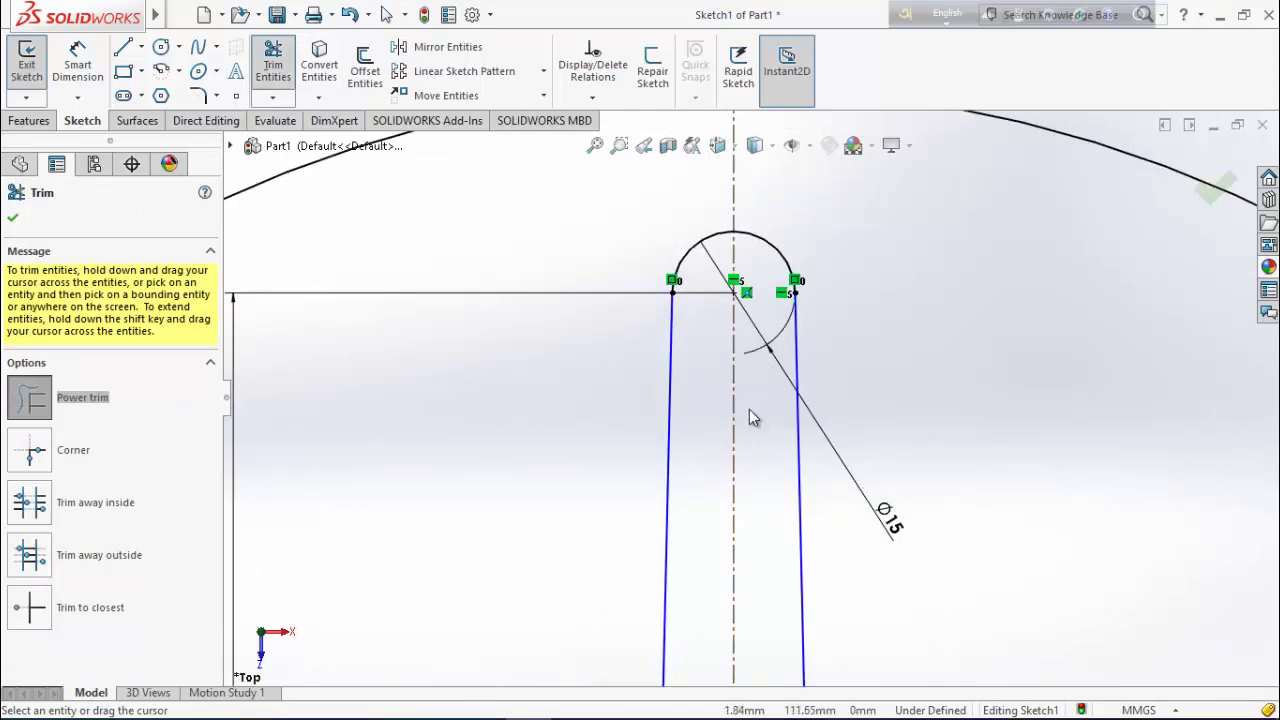
pyautogui.scroll(1, 763, 410)
pyautogui.scroll(-1, 763, 406)
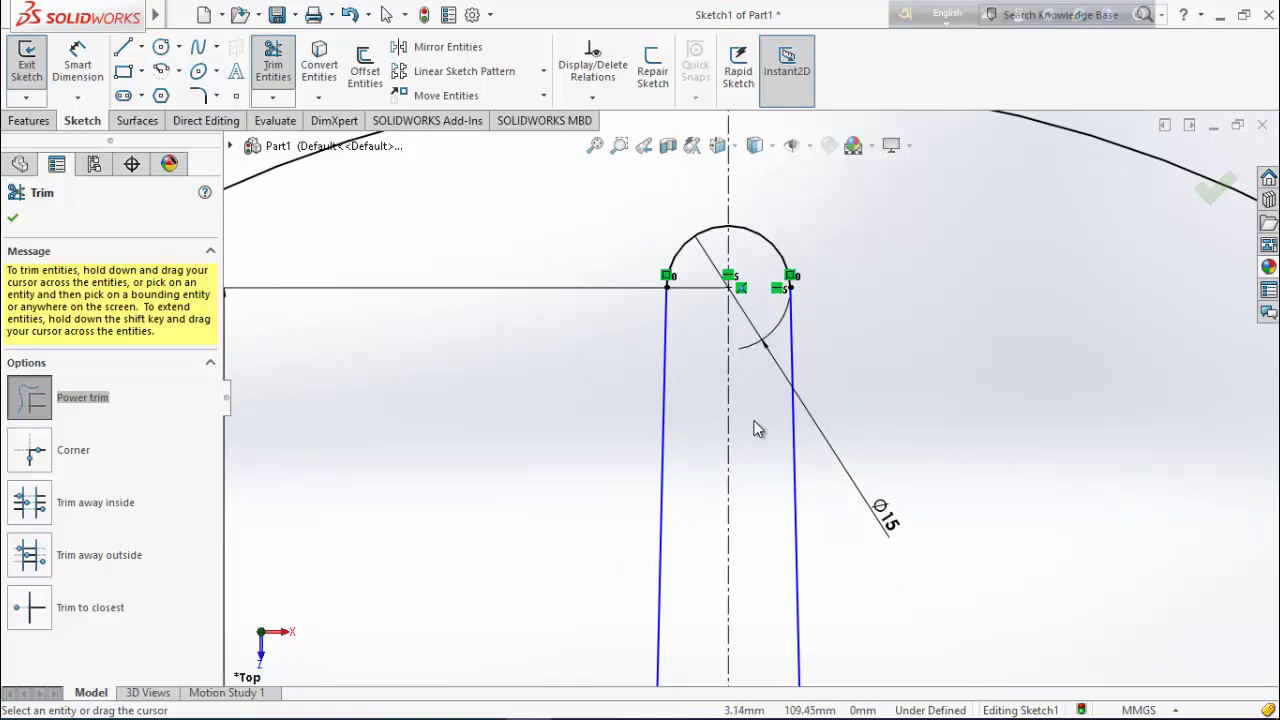
pyautogui.scroll(2, 755, 432)
pyautogui.scroll(-5, 748, 432)
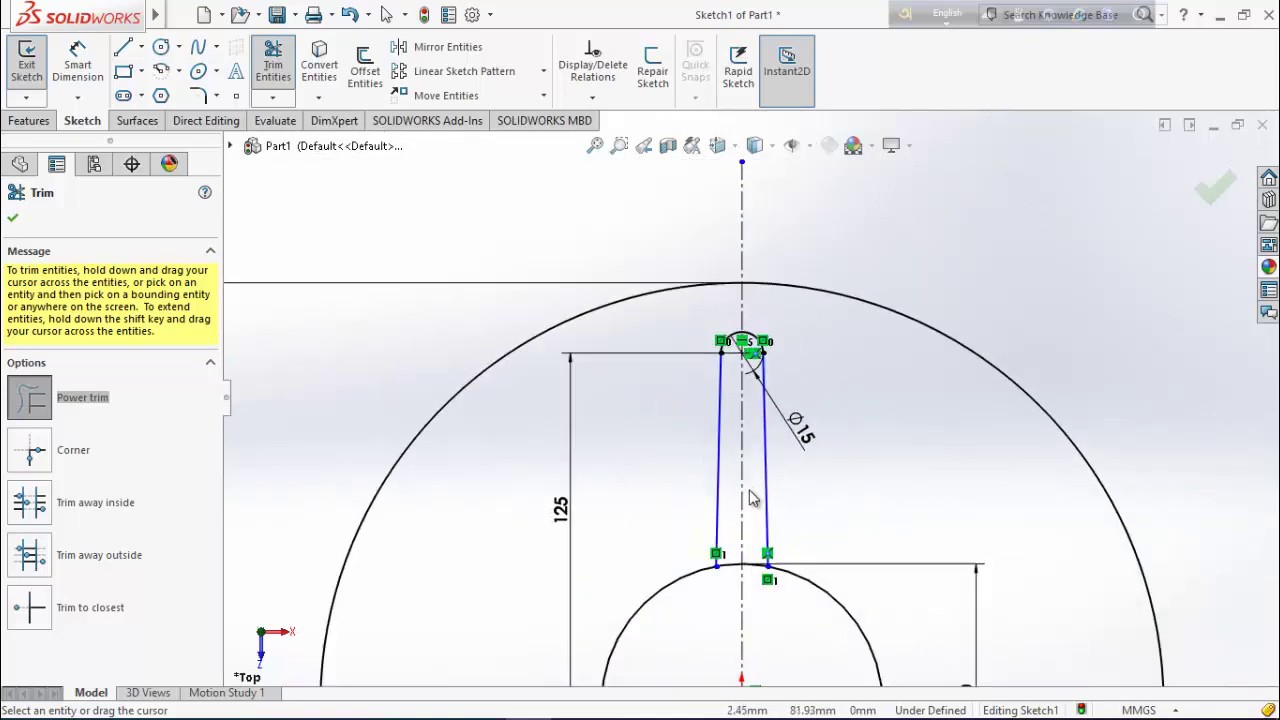
pyautogui.scroll(2, 757, 593)
pyautogui.scroll(-3, 760, 568)
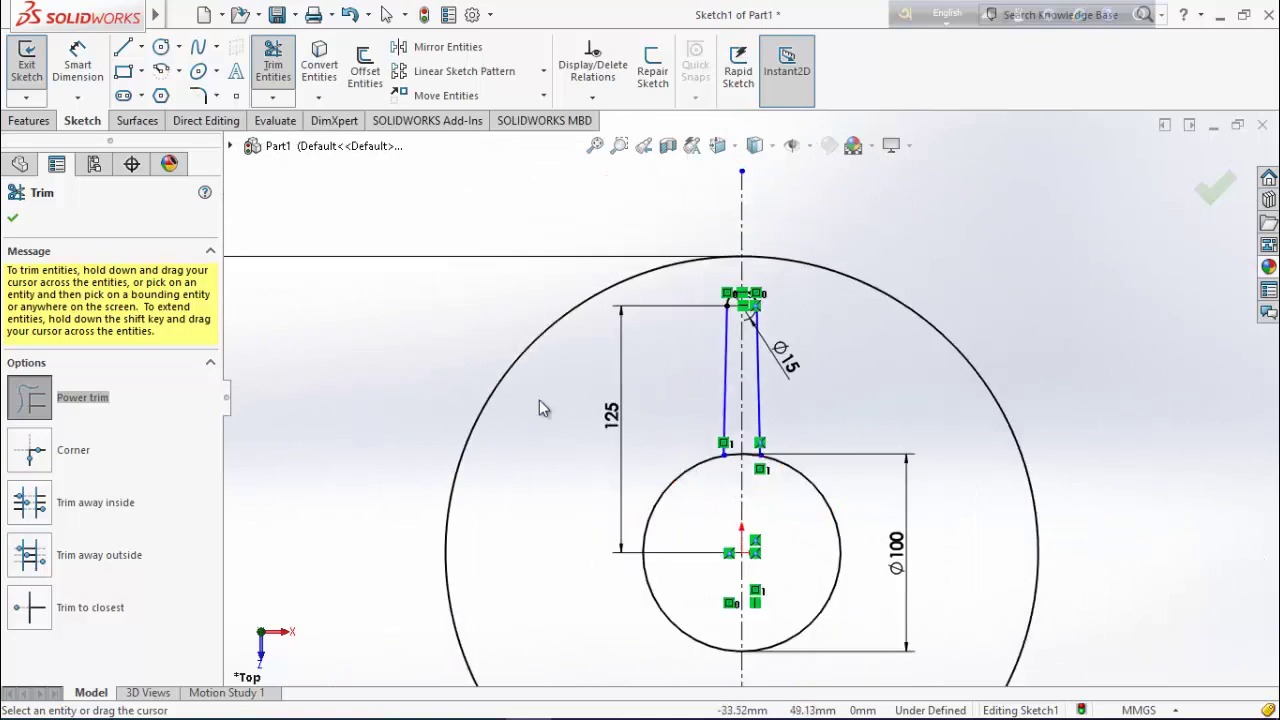
pyautogui.click(12, 217)
pyautogui.scroll(-2, 757, 398)
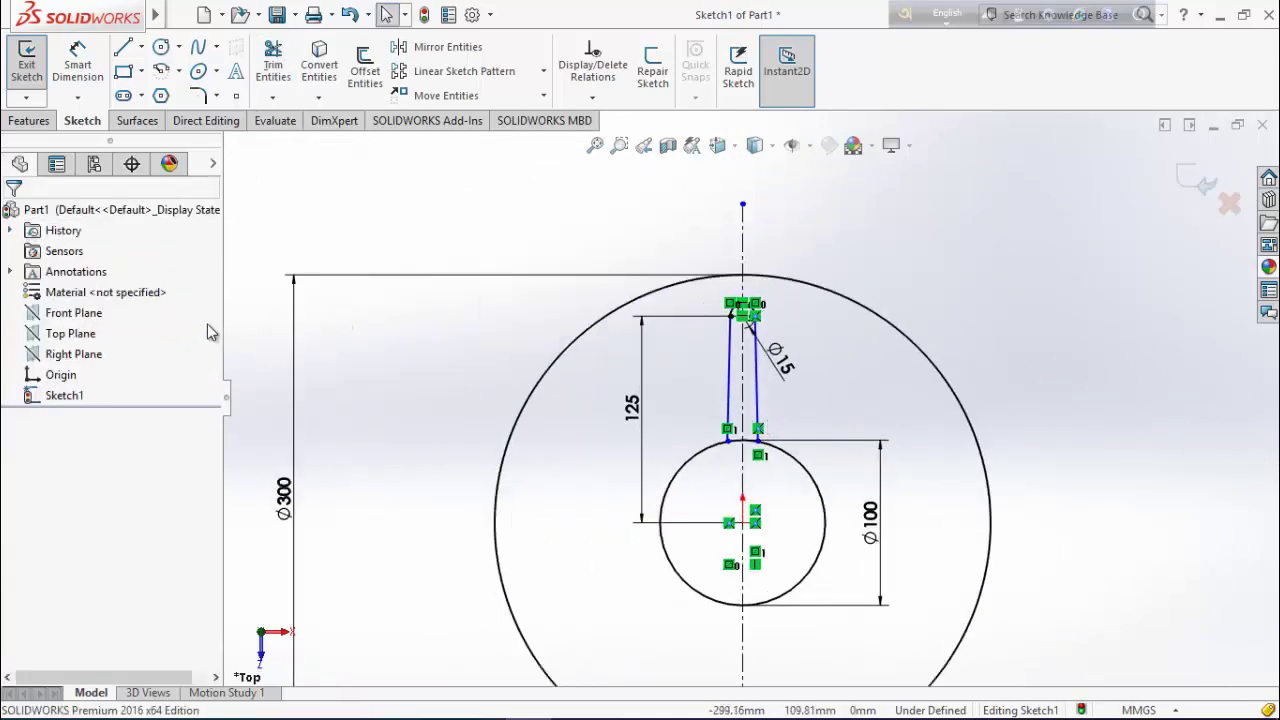
# Start a circular sketch pattern with the origin at the disc's centre as its pattern centre.
pyautogui.click(543, 71)
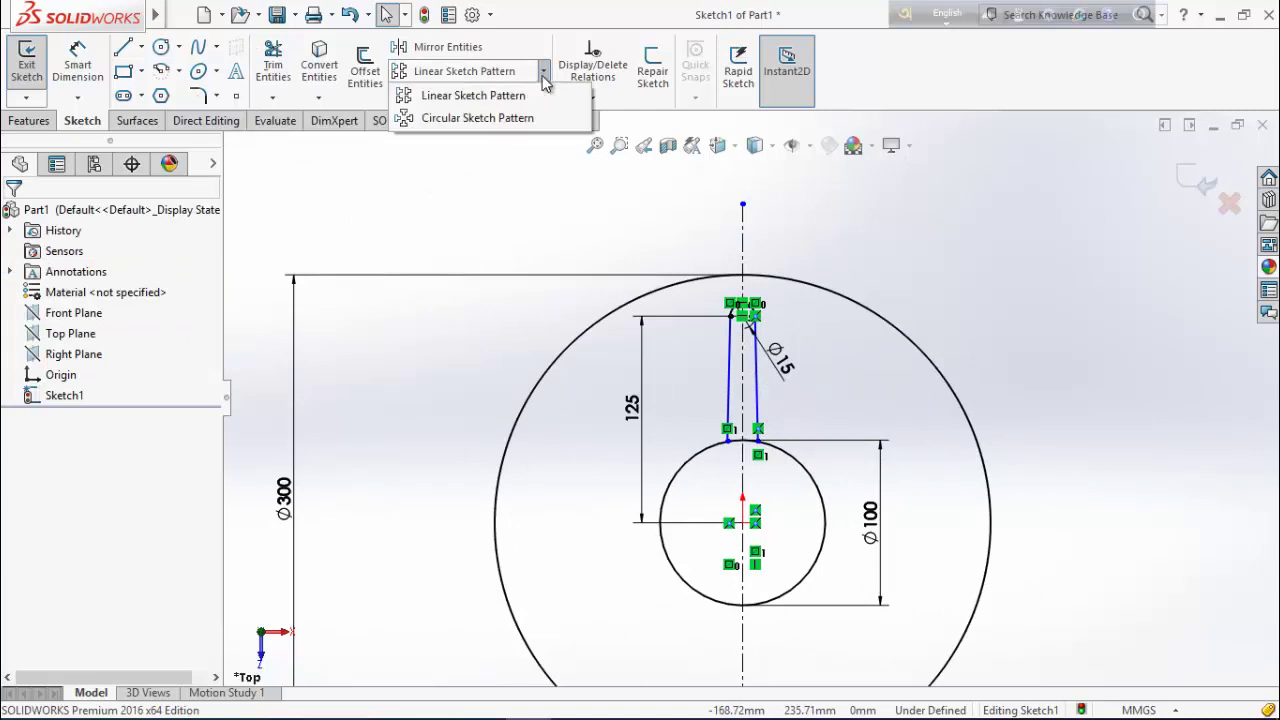
pyautogui.click(512, 118)
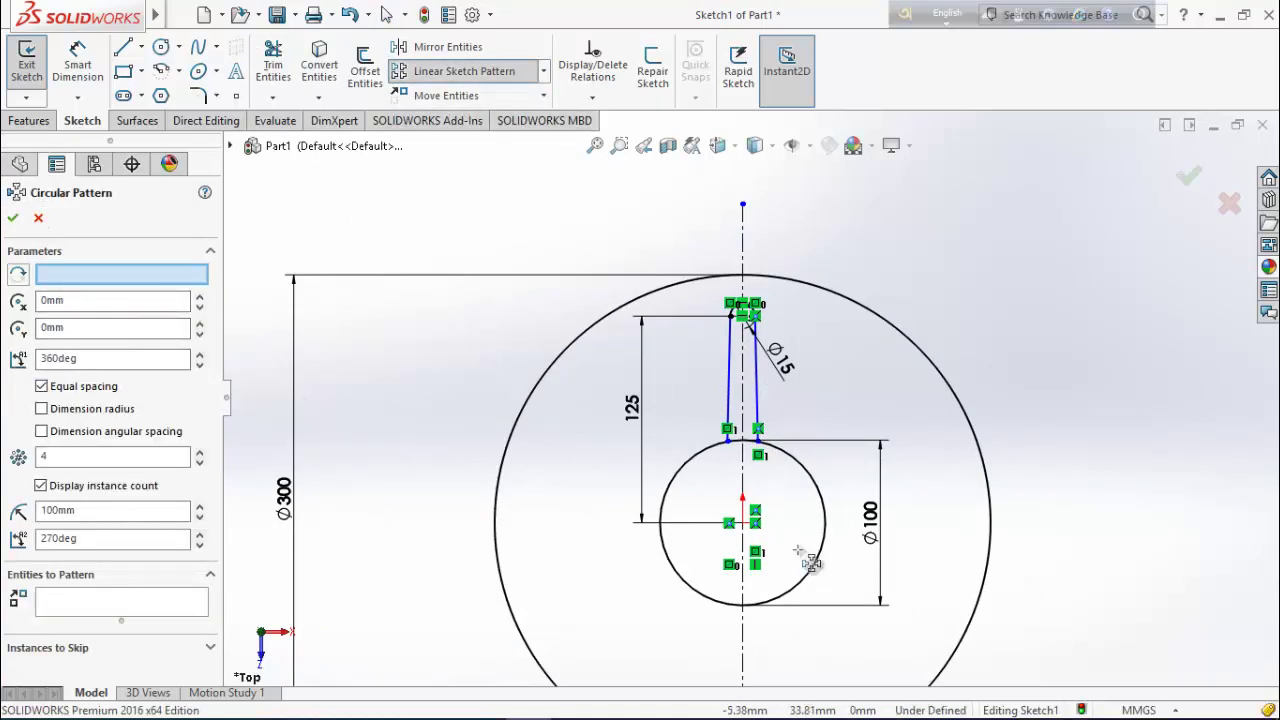
pyautogui.click(127, 276)
pyautogui.click(742, 522)
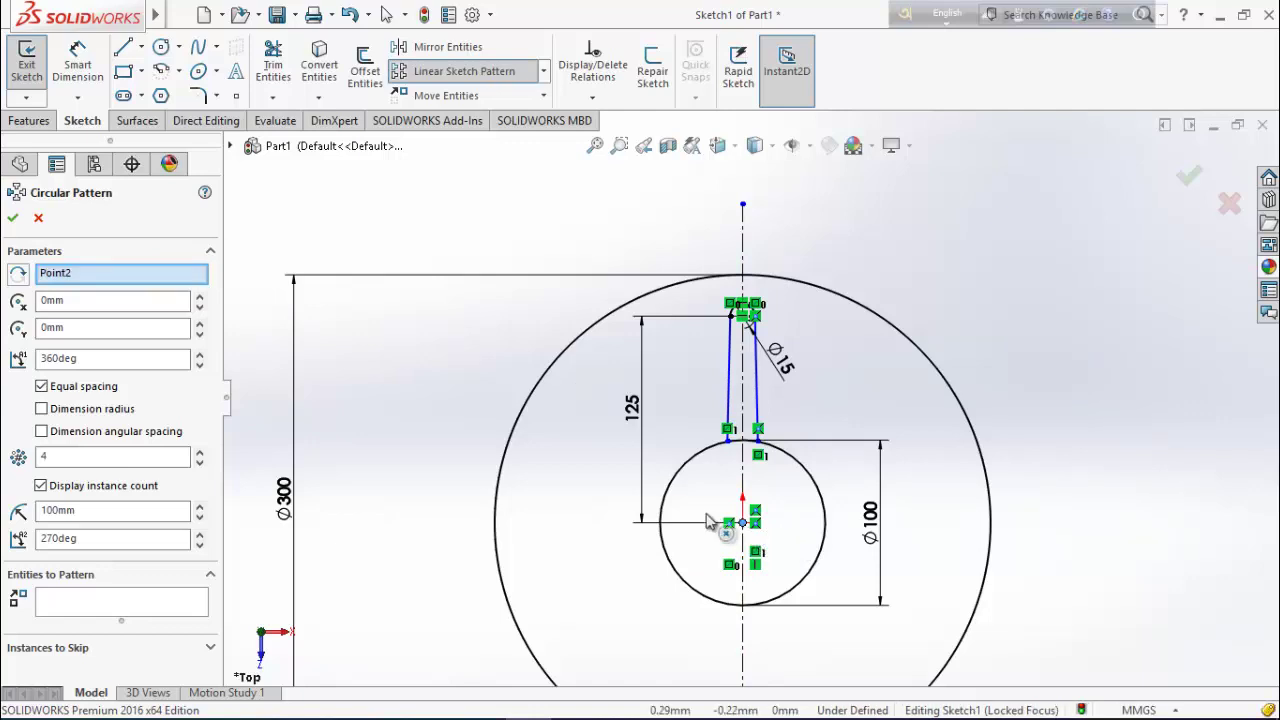
pyautogui.scroll(3, 748, 397)
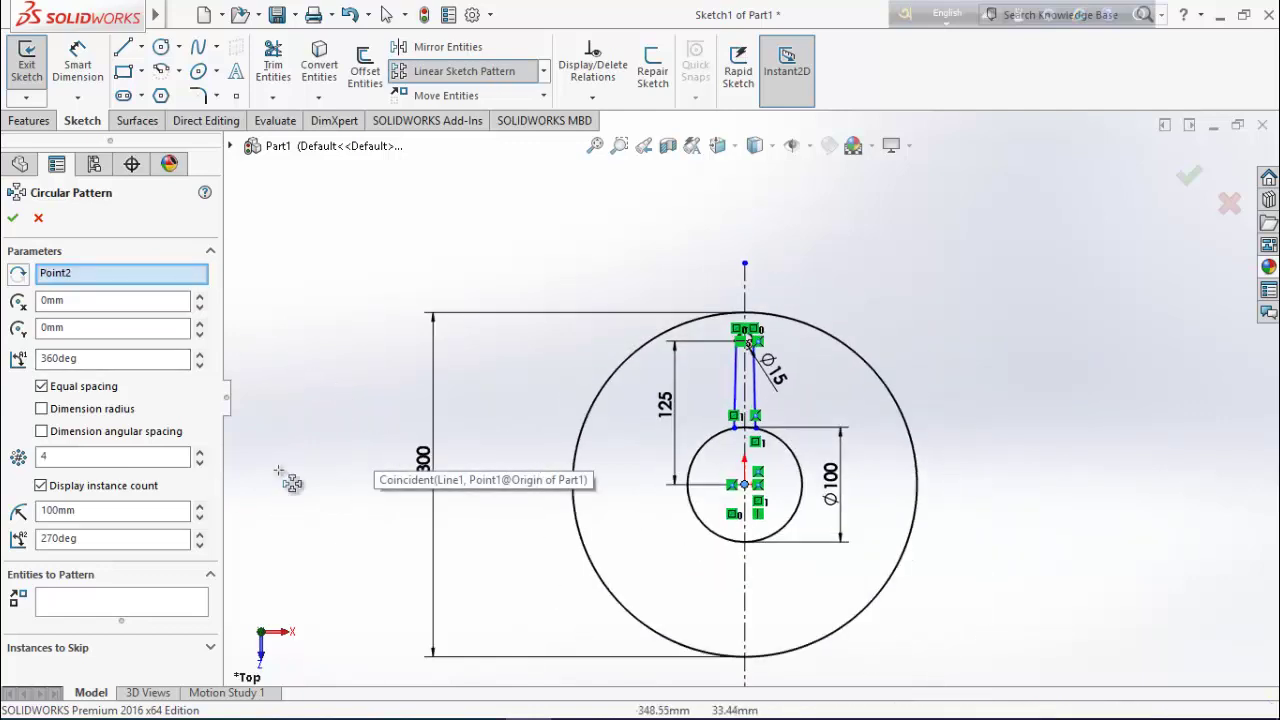
# Pattern the slot's two side lines and end arc as 4 equally spaced instances over 360 degrees.
pyautogui.click(95, 602)
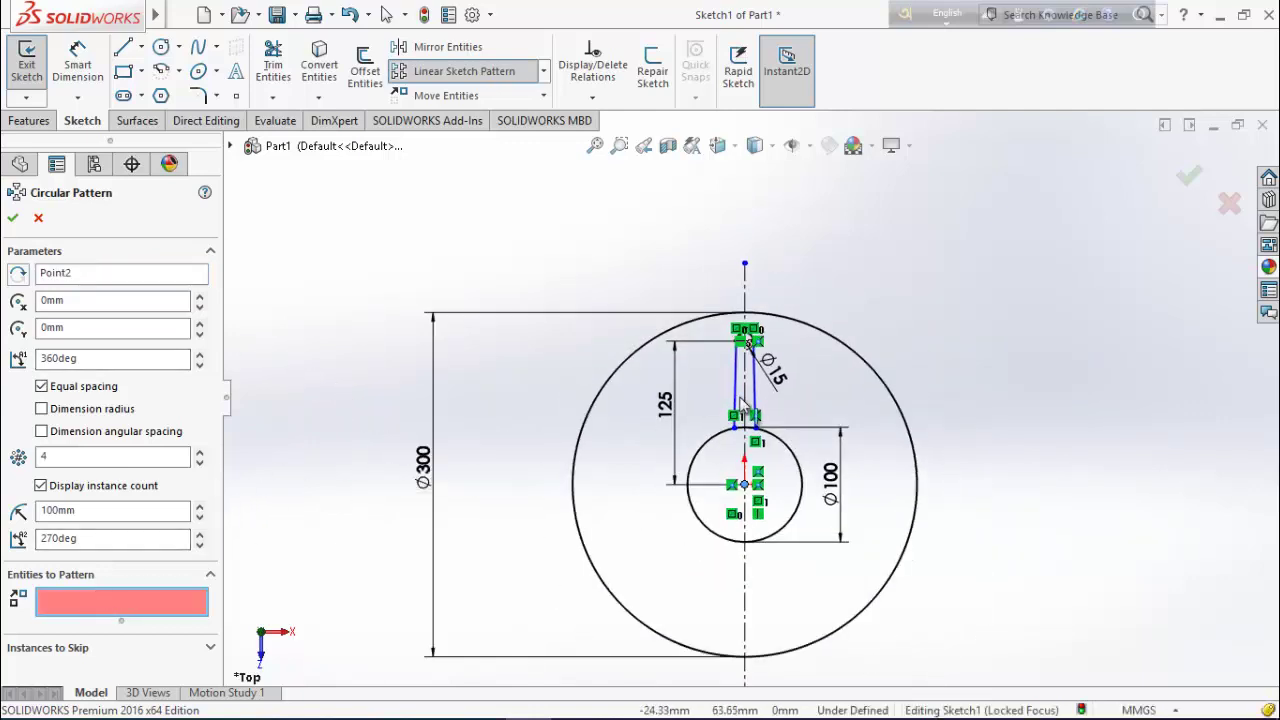
pyautogui.scroll(-4, 750, 390)
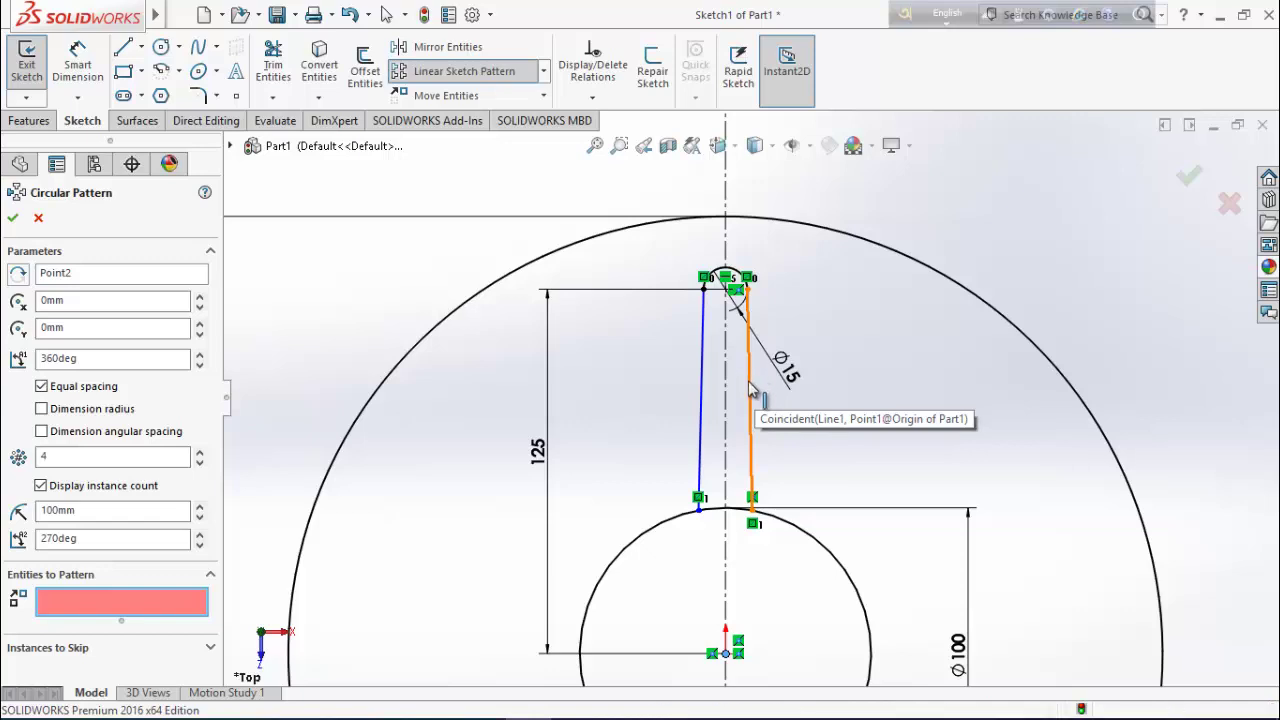
pyautogui.click(750, 385)
pyautogui.click(701, 395)
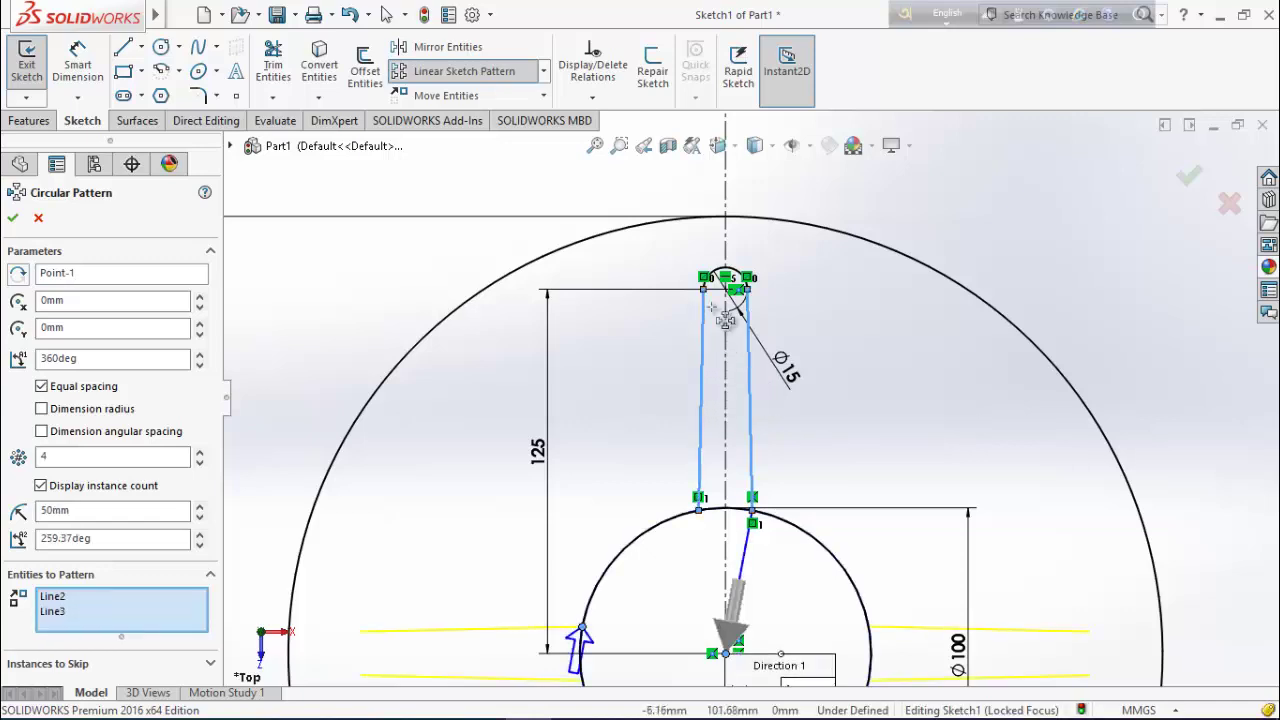
pyautogui.scroll(-3, 726, 320)
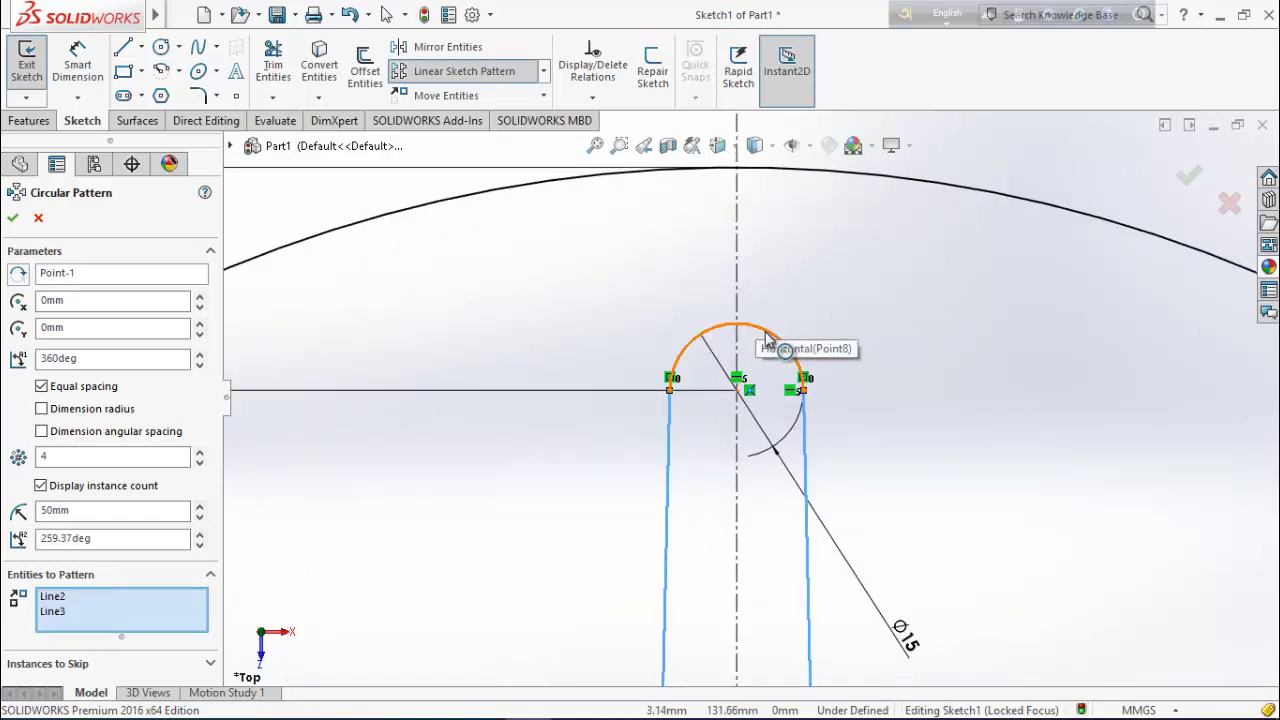
pyautogui.click(767, 340)
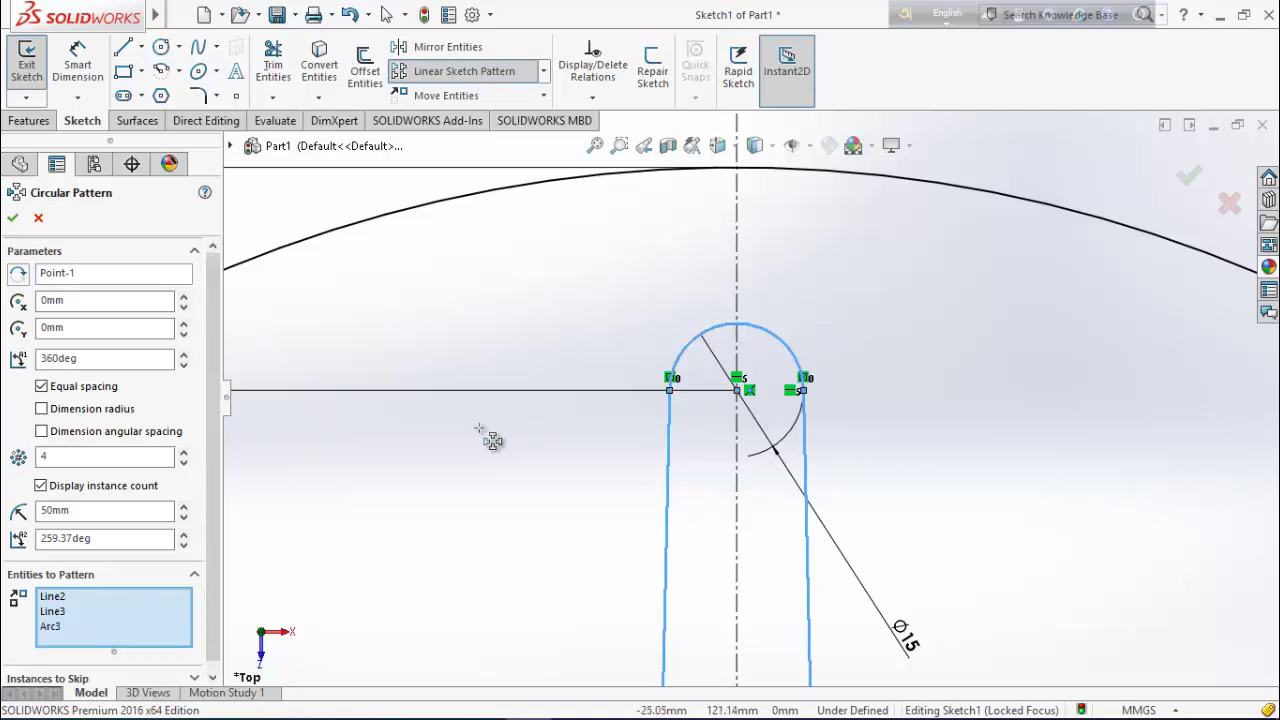
pyautogui.scroll(4, 480, 430)
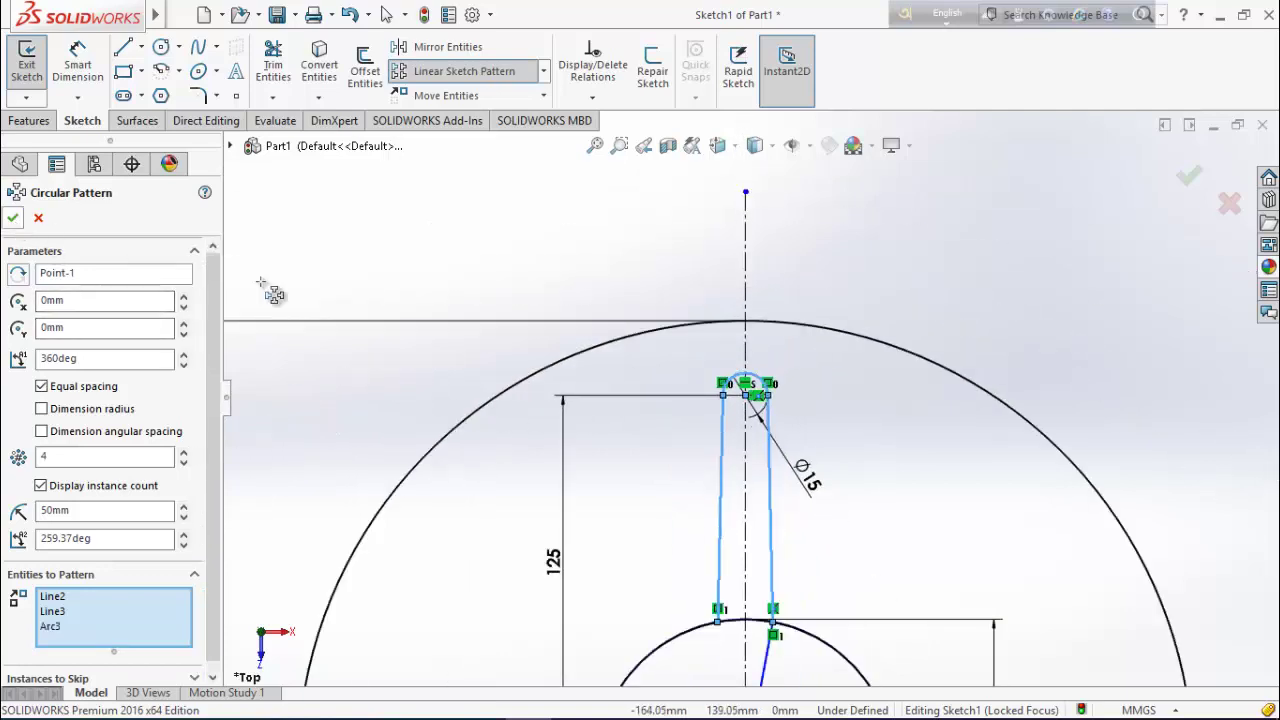
pyautogui.scroll(3, 667, 420)
pyautogui.scroll(2, 800, 465)
pyautogui.scroll(-1, 780, 592)
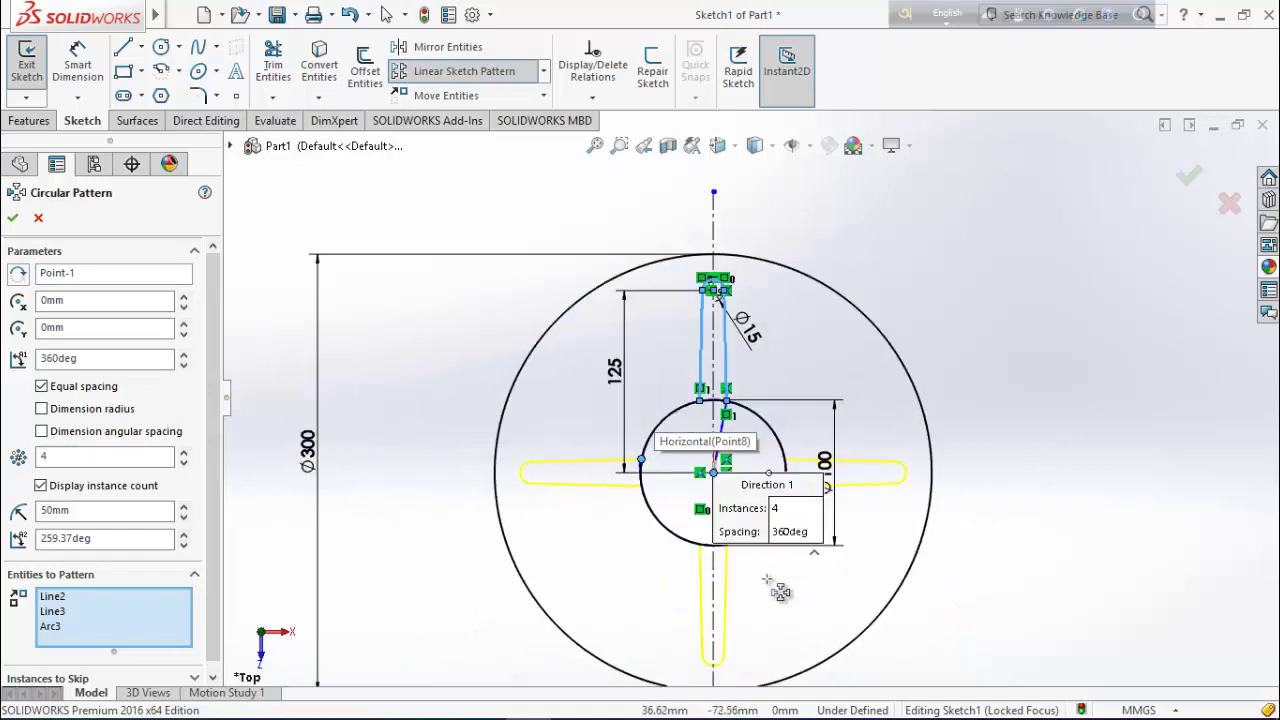
pyautogui.click(13, 219)
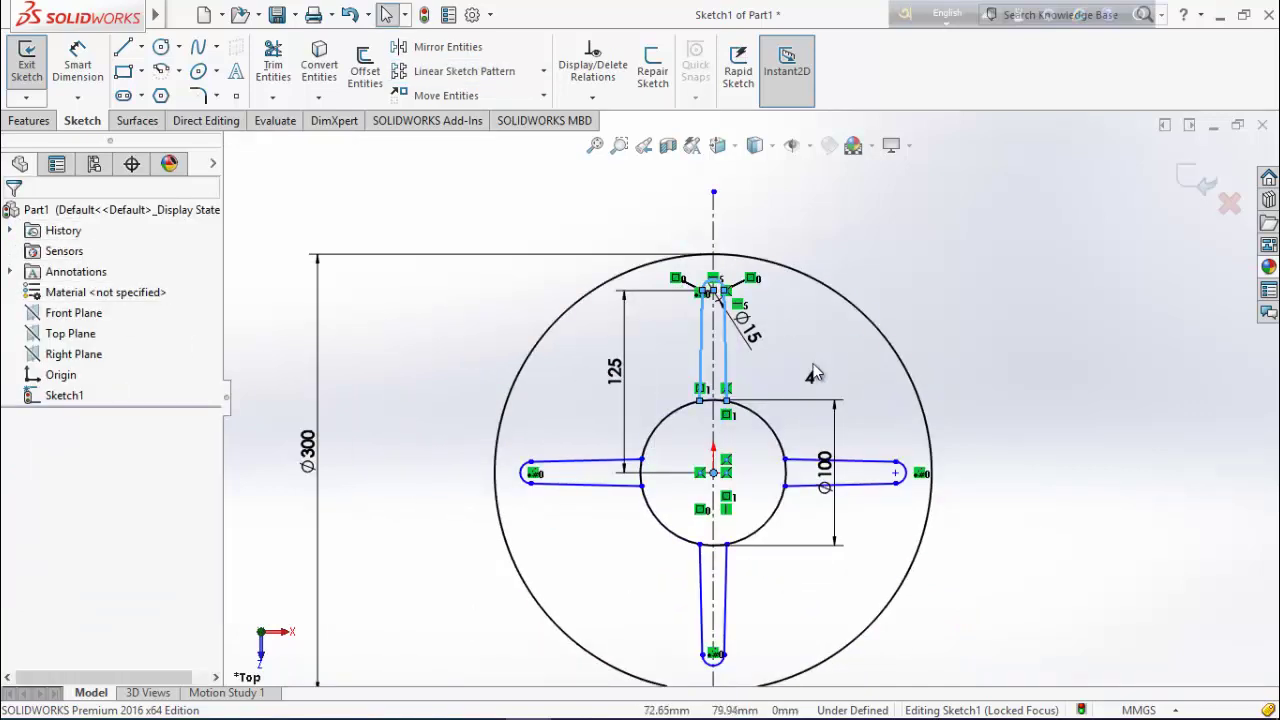
# Trim the 100 mm circle's arc segments across the openings of all four slots with Power trim.
pyautogui.scroll(-2, 812, 400)
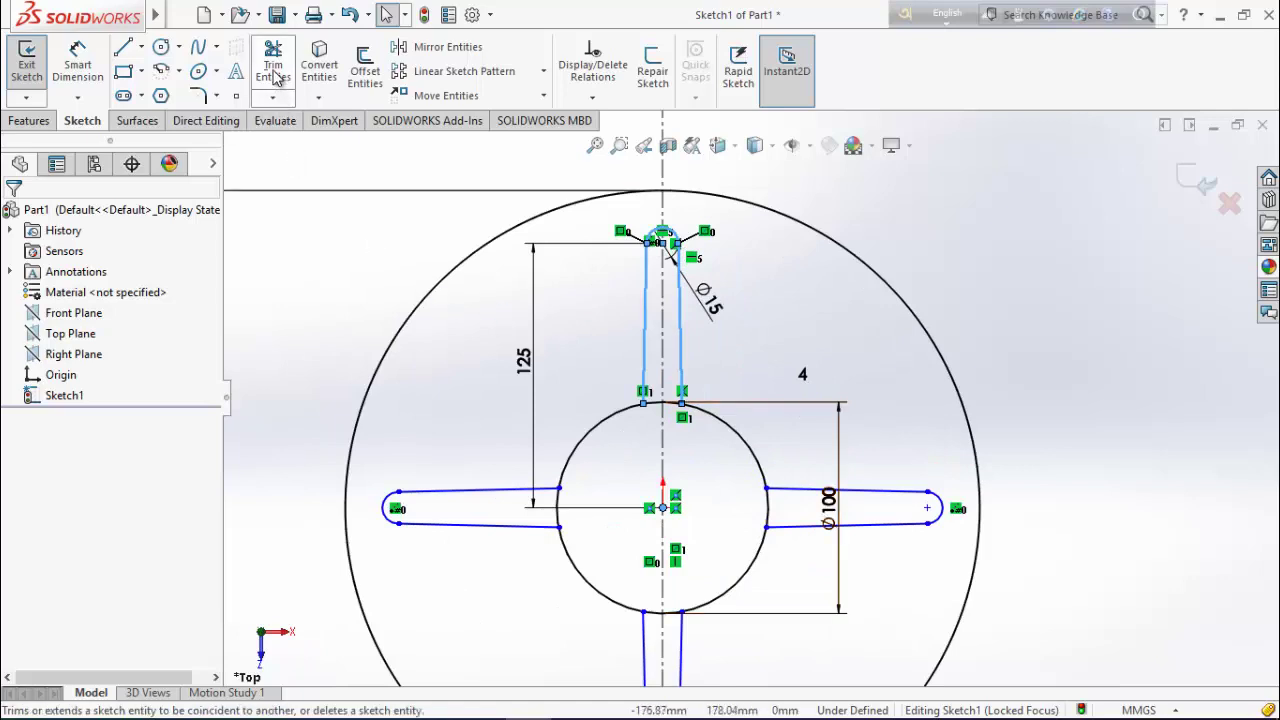
pyautogui.click(277, 88)
pyautogui.scroll(-2, 690, 440)
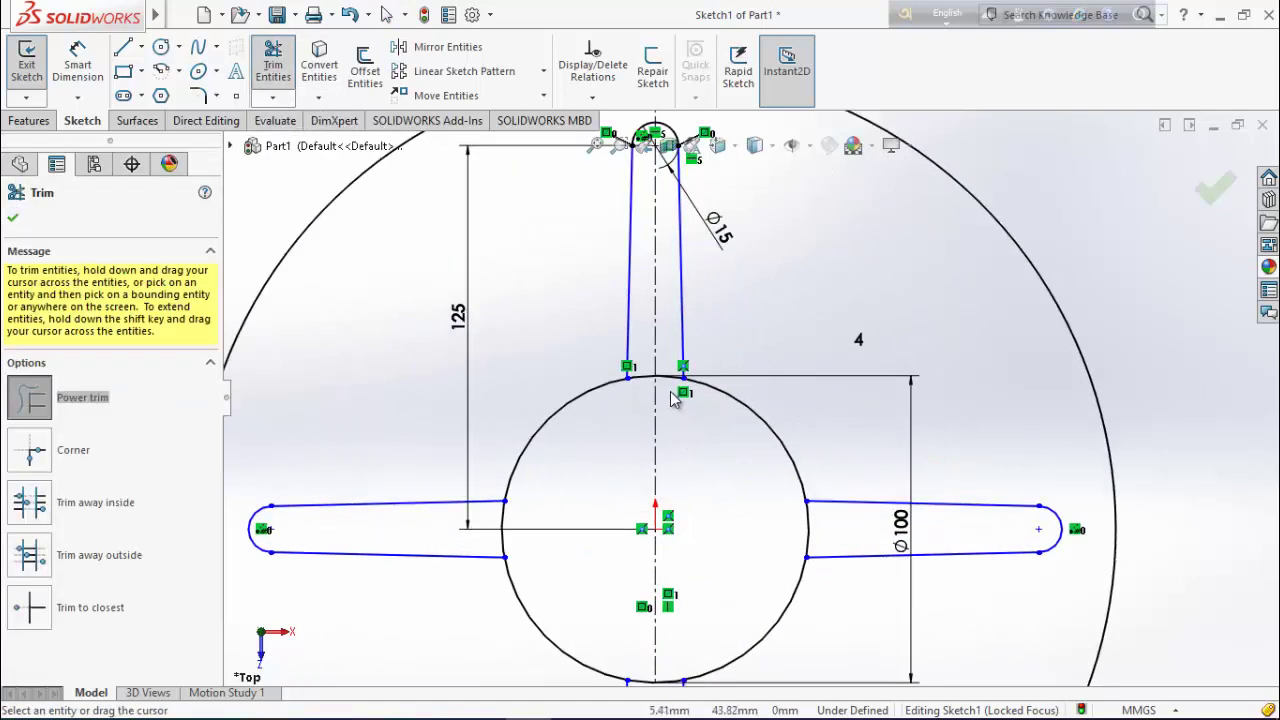
pyautogui.moveTo(672, 389)
pyautogui.mouseDown()
pyautogui.moveTo(669, 400)
pyautogui.moveTo(648, 393)
pyautogui.mouseUp()
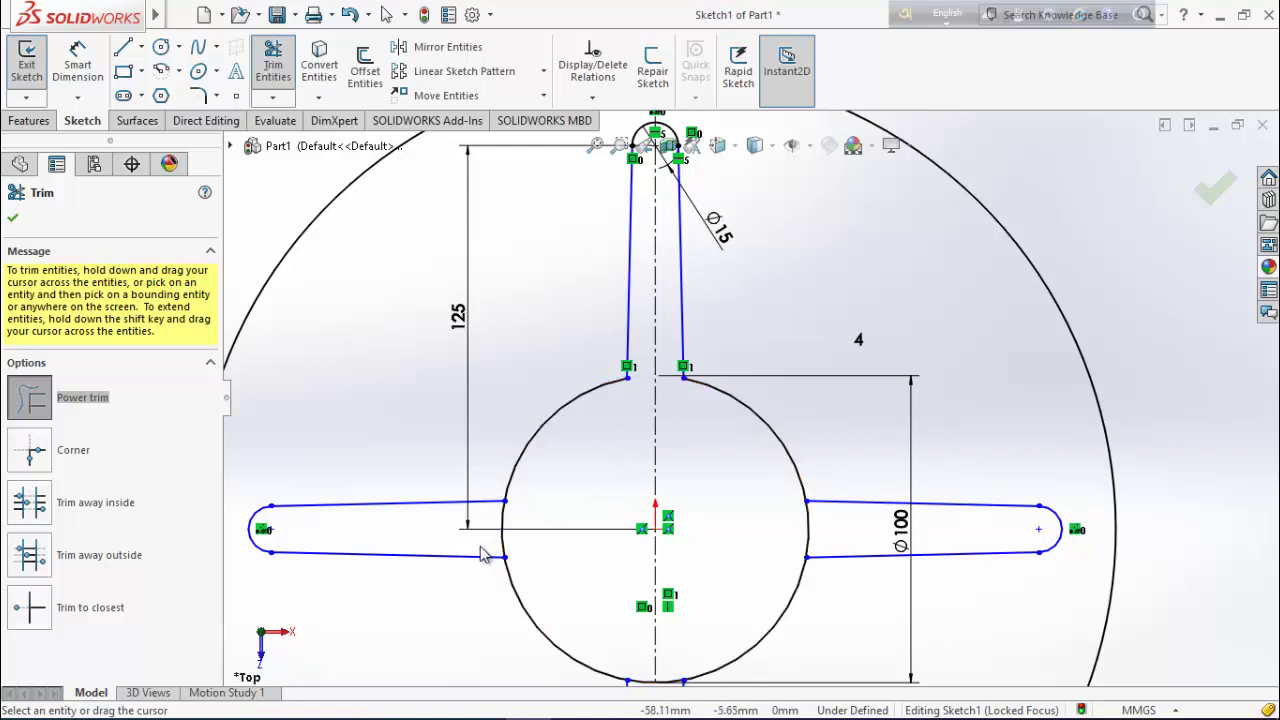
pyautogui.moveTo(481, 555); pyautogui.dragTo(523, 548)
pyautogui.moveTo(789, 540); pyautogui.dragTo(832, 533)
pyautogui.scroll(-2, 682, 655)
pyautogui.scroll(3, 686, 662)
pyautogui.scroll(-4, 709, 529)
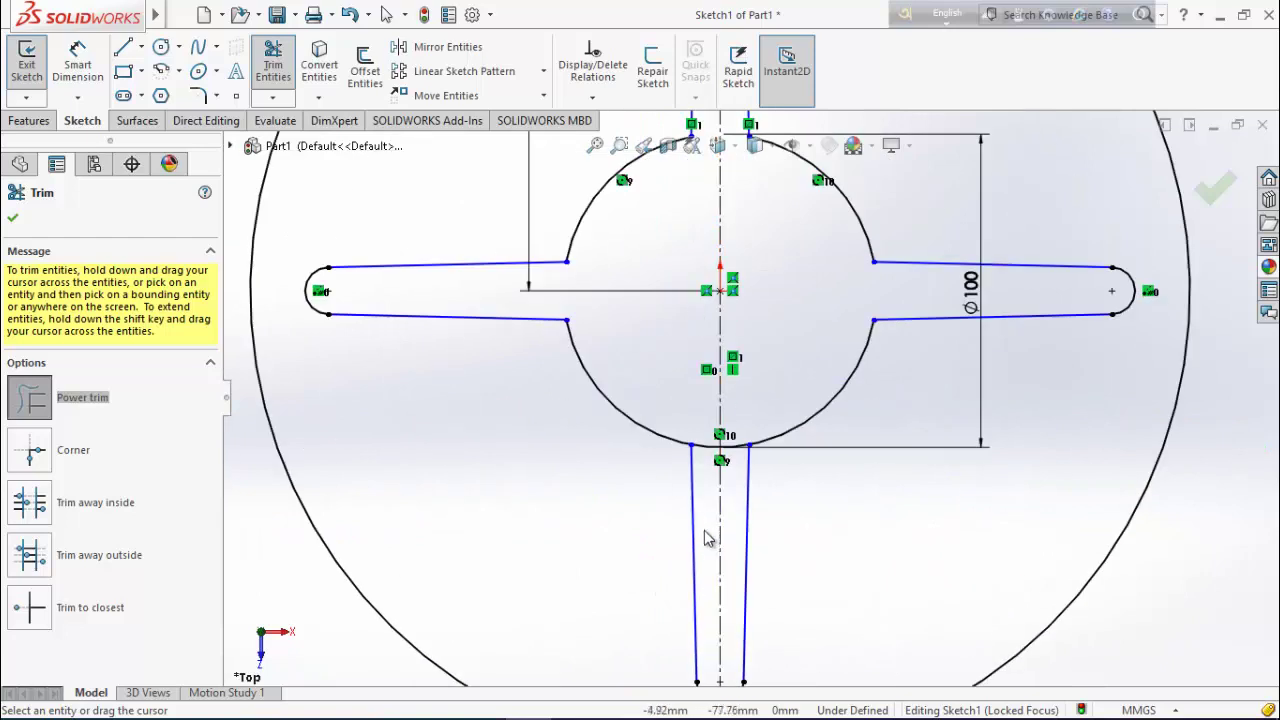
pyautogui.moveTo(765, 387)
pyautogui.mouseDown()
pyautogui.moveTo(692, 369)
pyautogui.moveTo(703, 358)
pyautogui.moveTo(713, 390)
pyautogui.mouseUp()
pyautogui.scroll(4, 725, 400)
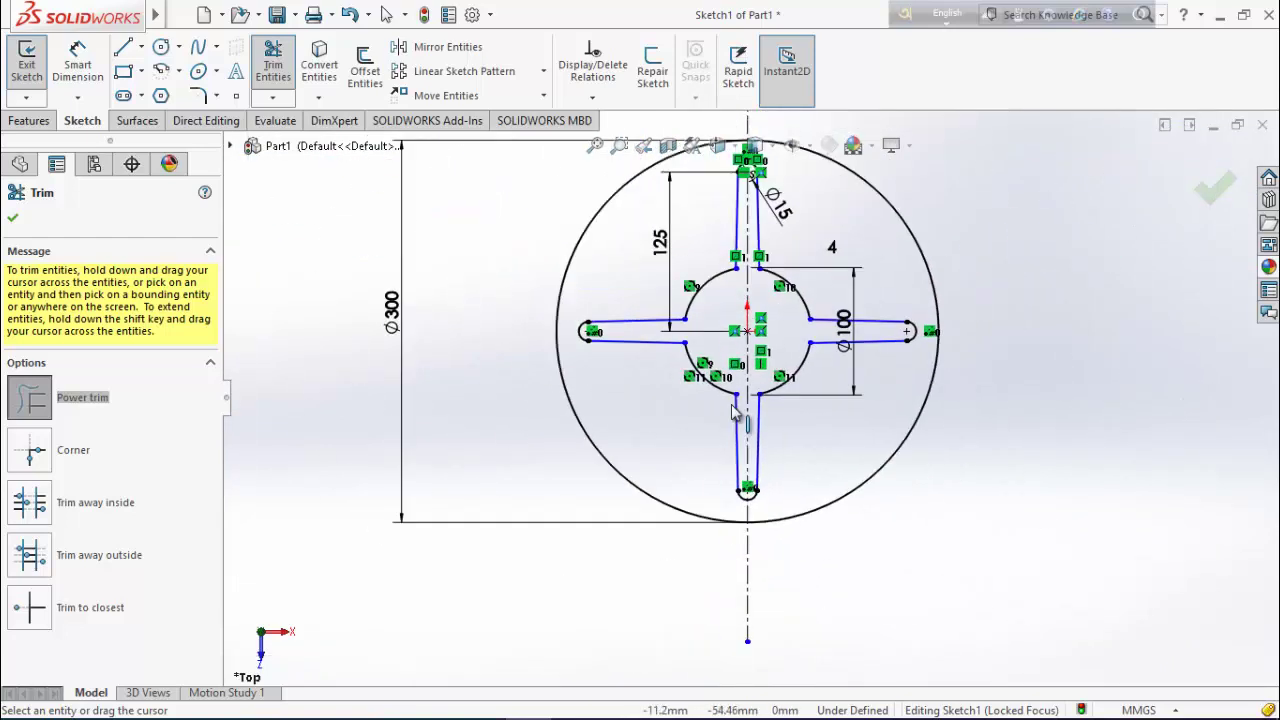
pyautogui.scroll(2, 735, 405)
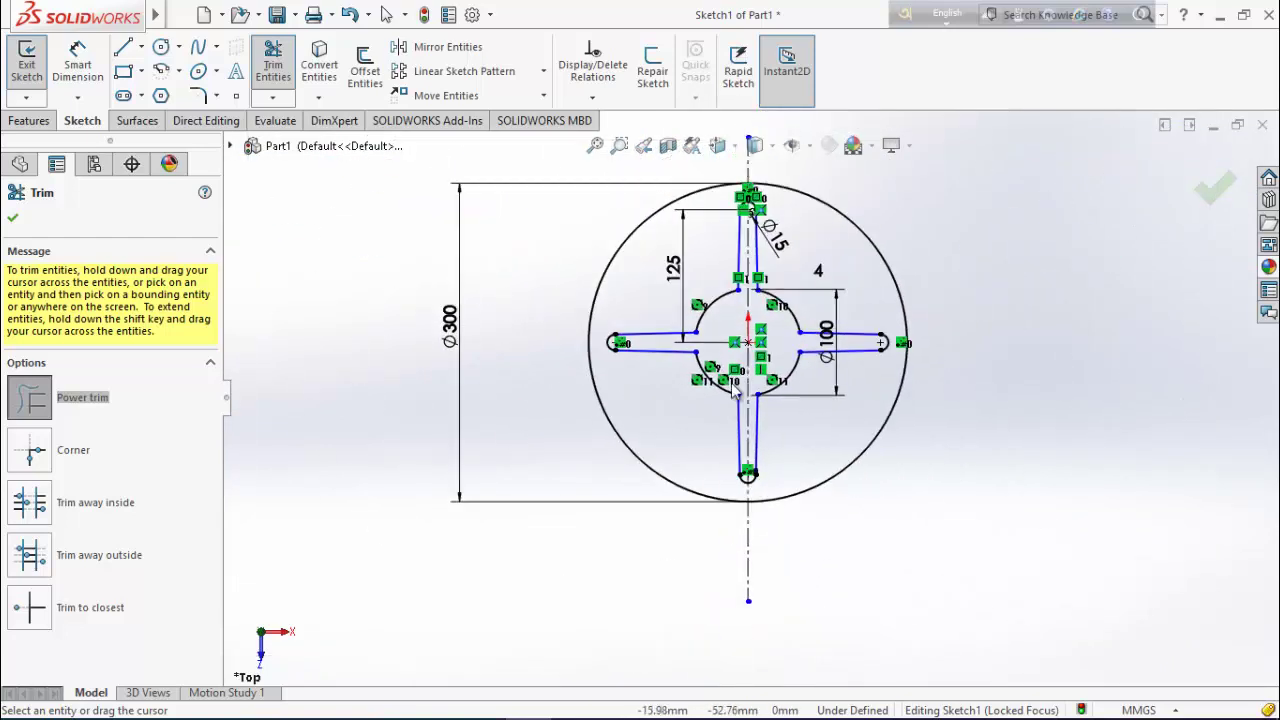
pyautogui.click(13, 219)
# Exit the sketch and extrude the slotted disc profile as a Blind boss 10 mm thick.
pyautogui.scroll(-1, 887, 366)
pyautogui.scroll(1, 888, 361)
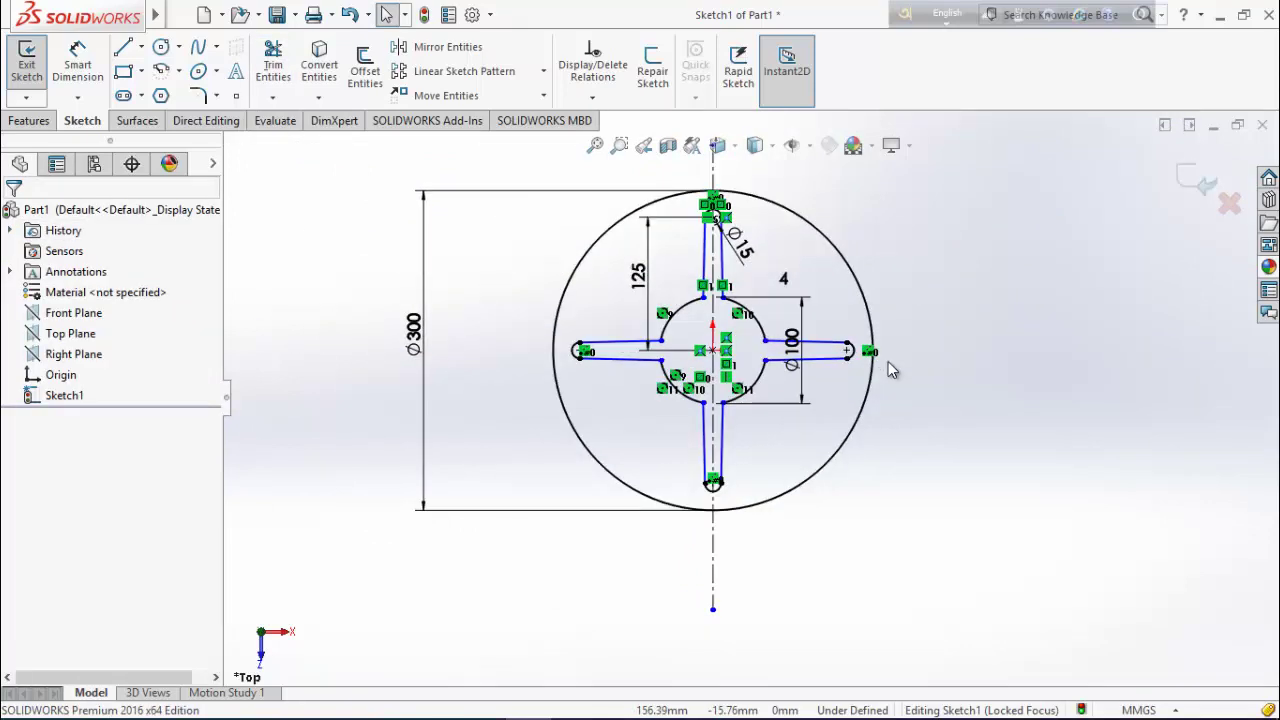
pyautogui.click(1185, 185)
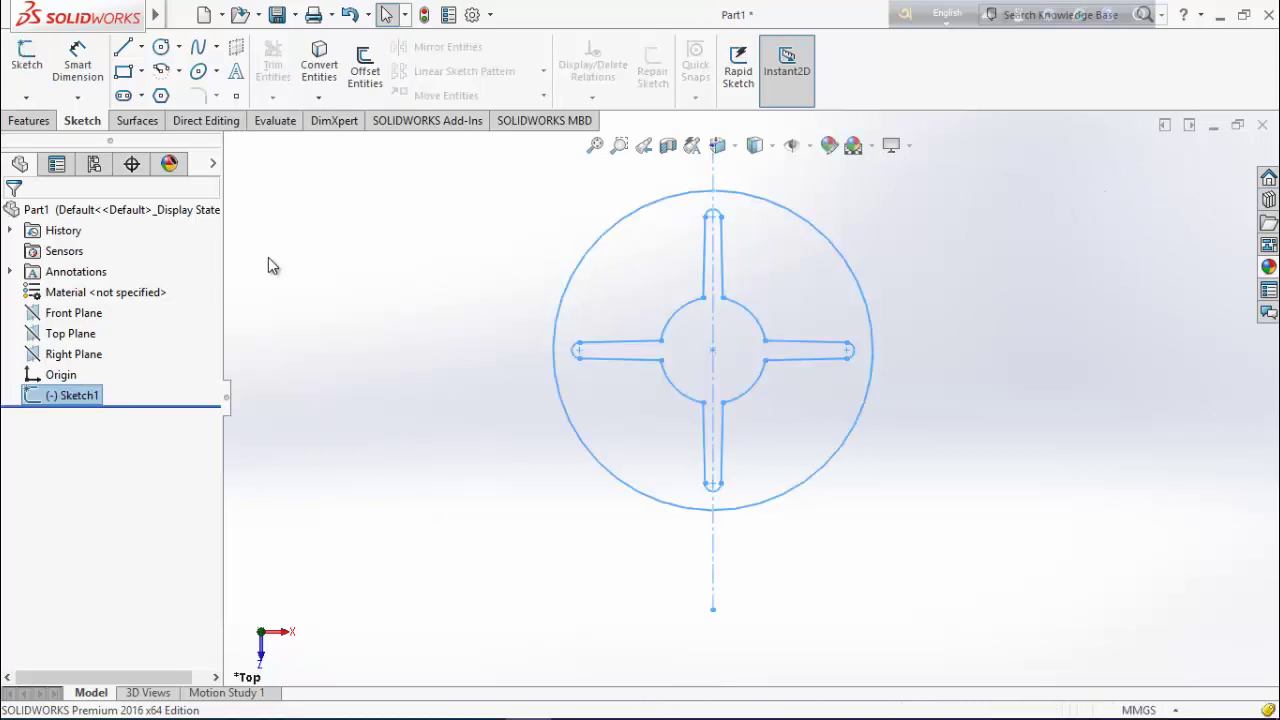
pyautogui.click(28, 121)
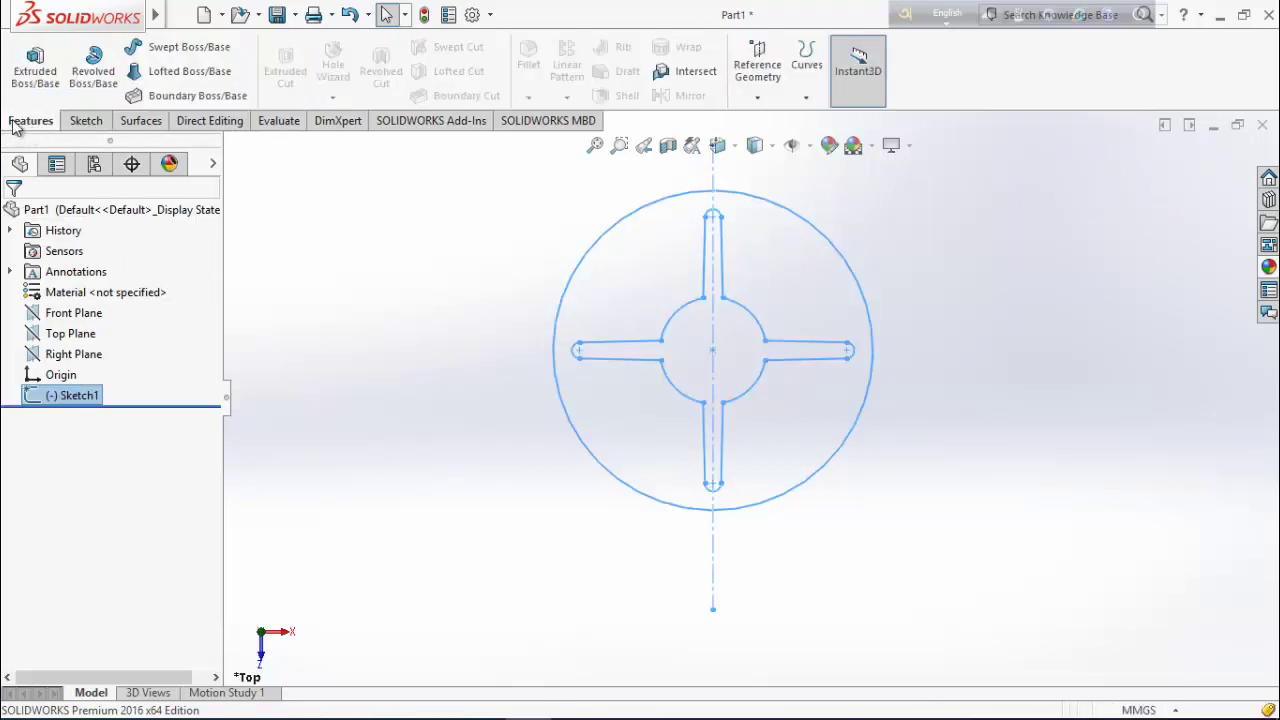
pyautogui.click(36, 72)
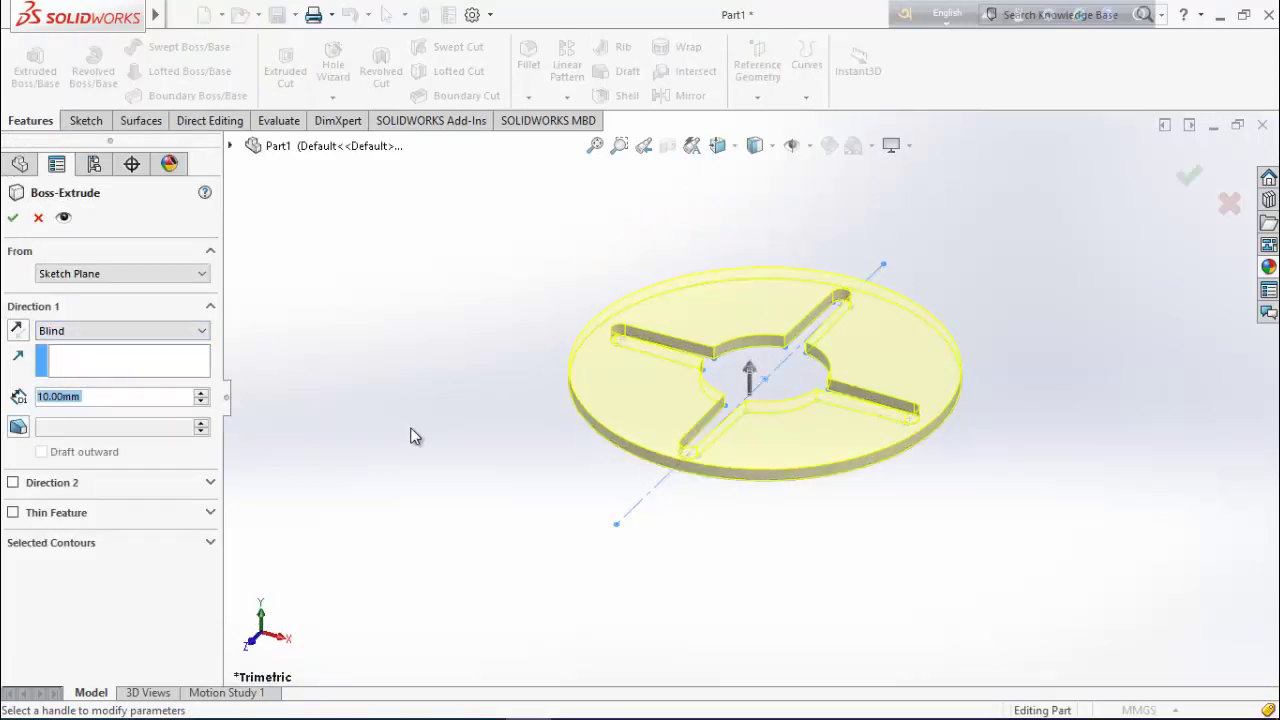
pyautogui.moveTo(566, 474); pyautogui.dragTo(477, 424, button='middle')
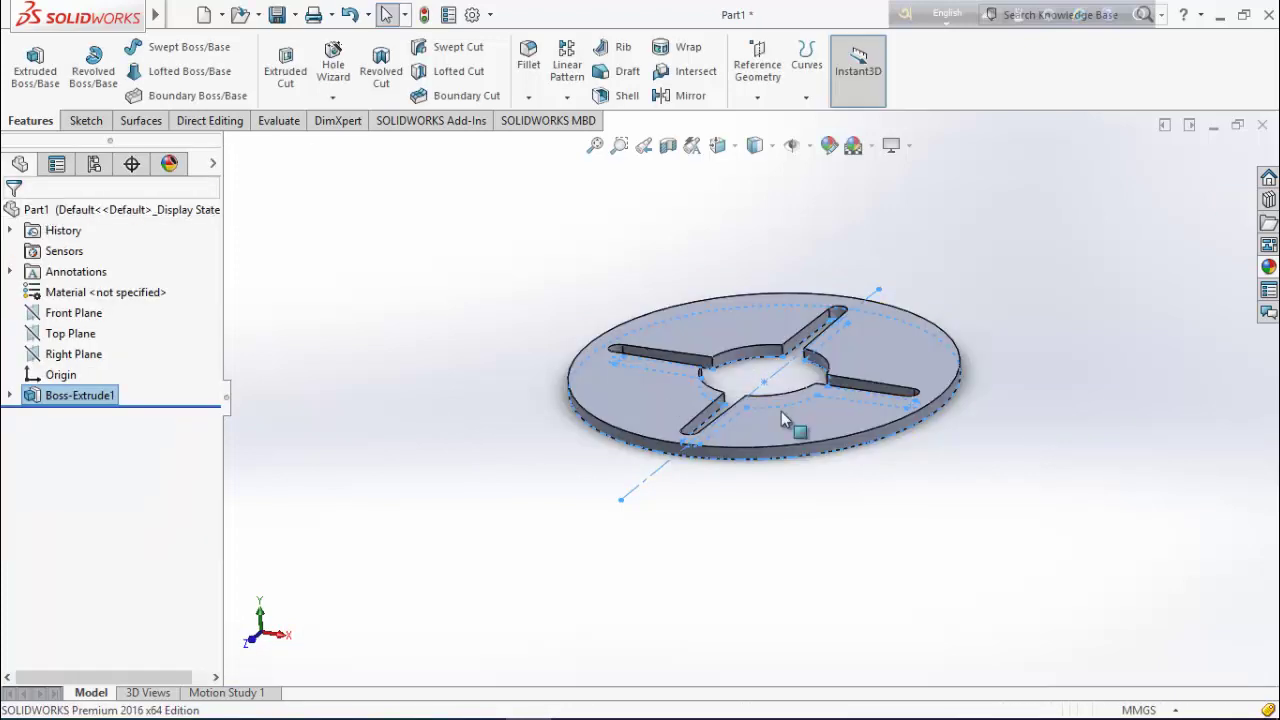
# Apply the Plain White scene and colour the whole slotted disc part bright blue from the standard palette.
pyautogui.click(871, 146)
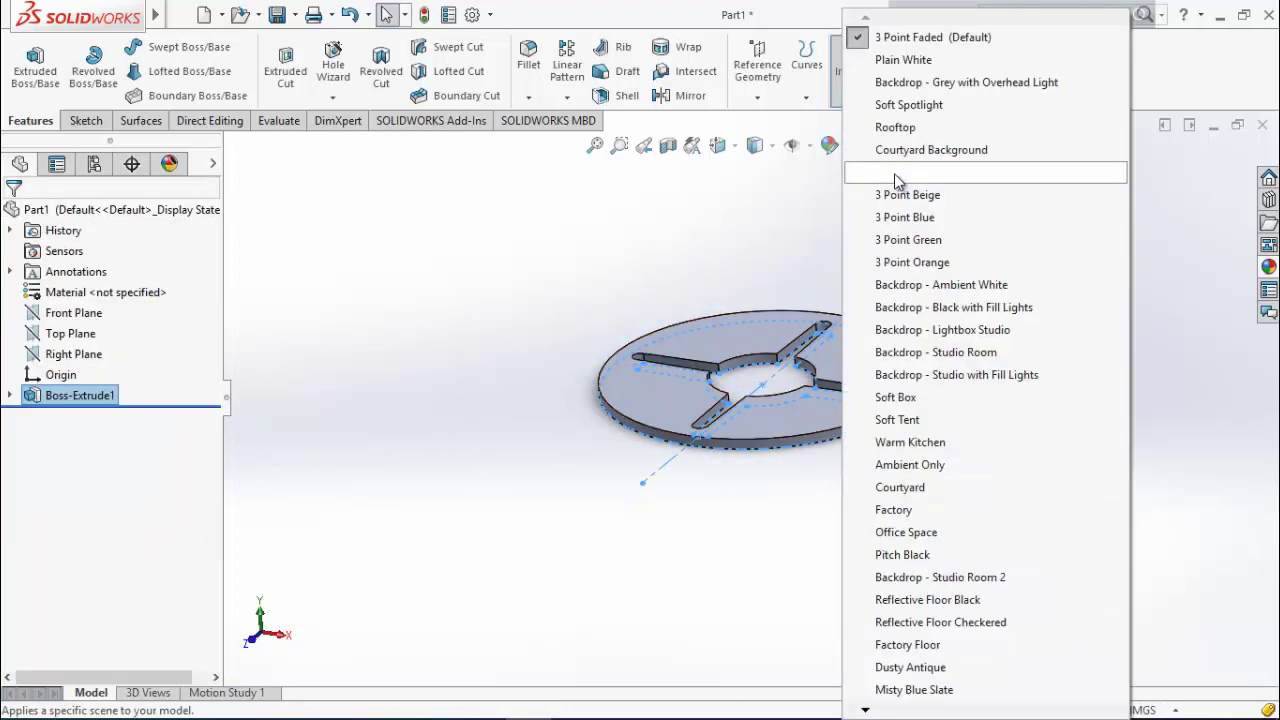
pyautogui.click(900, 57)
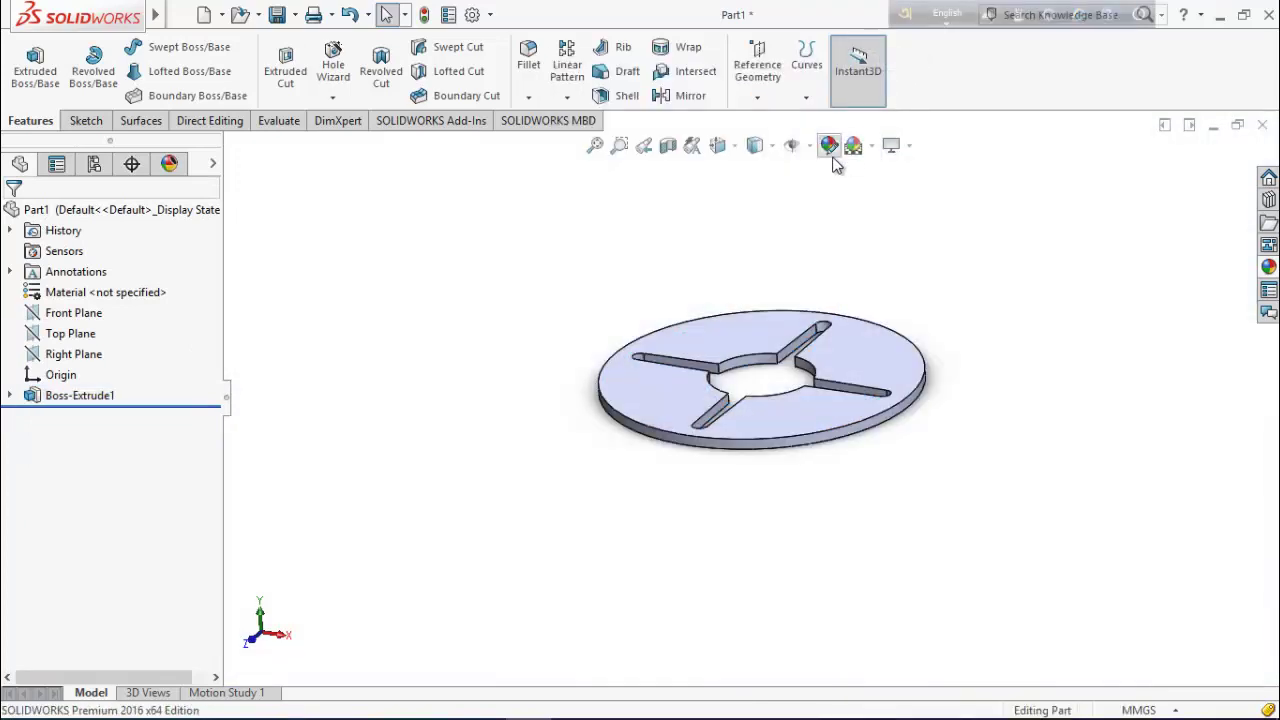
pyautogui.click(829, 145)
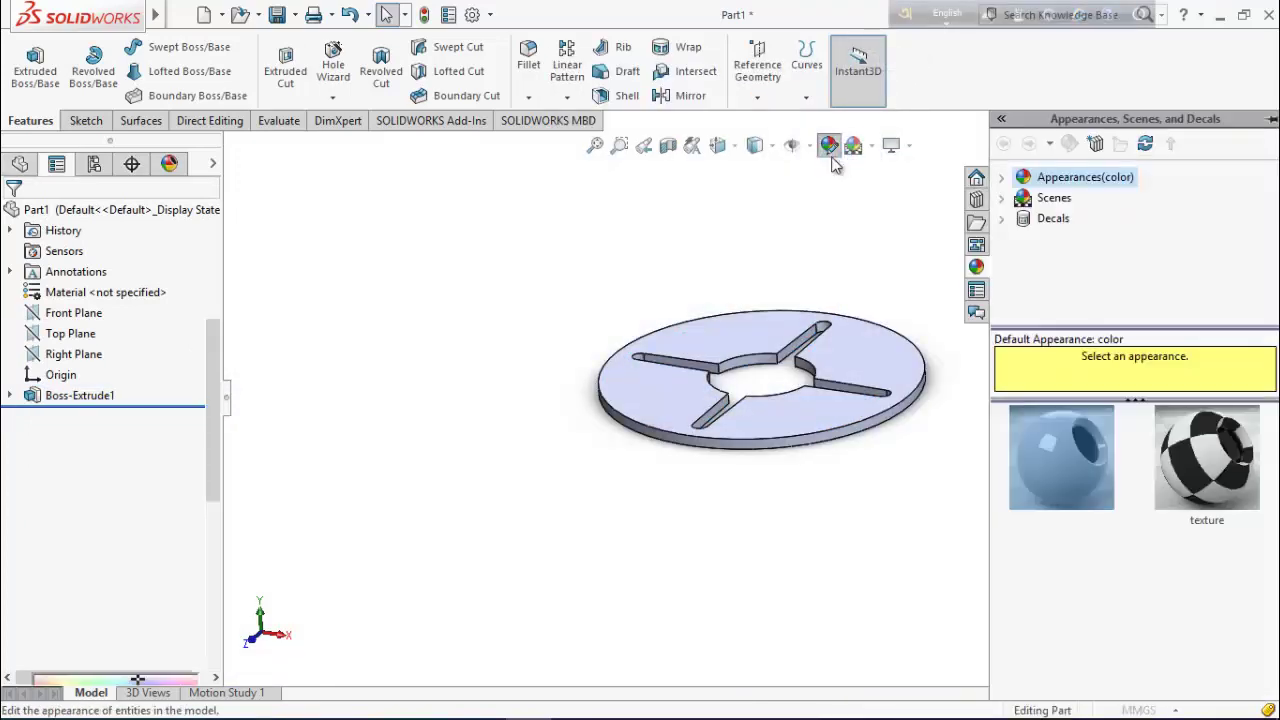
pyautogui.click(127, 592)
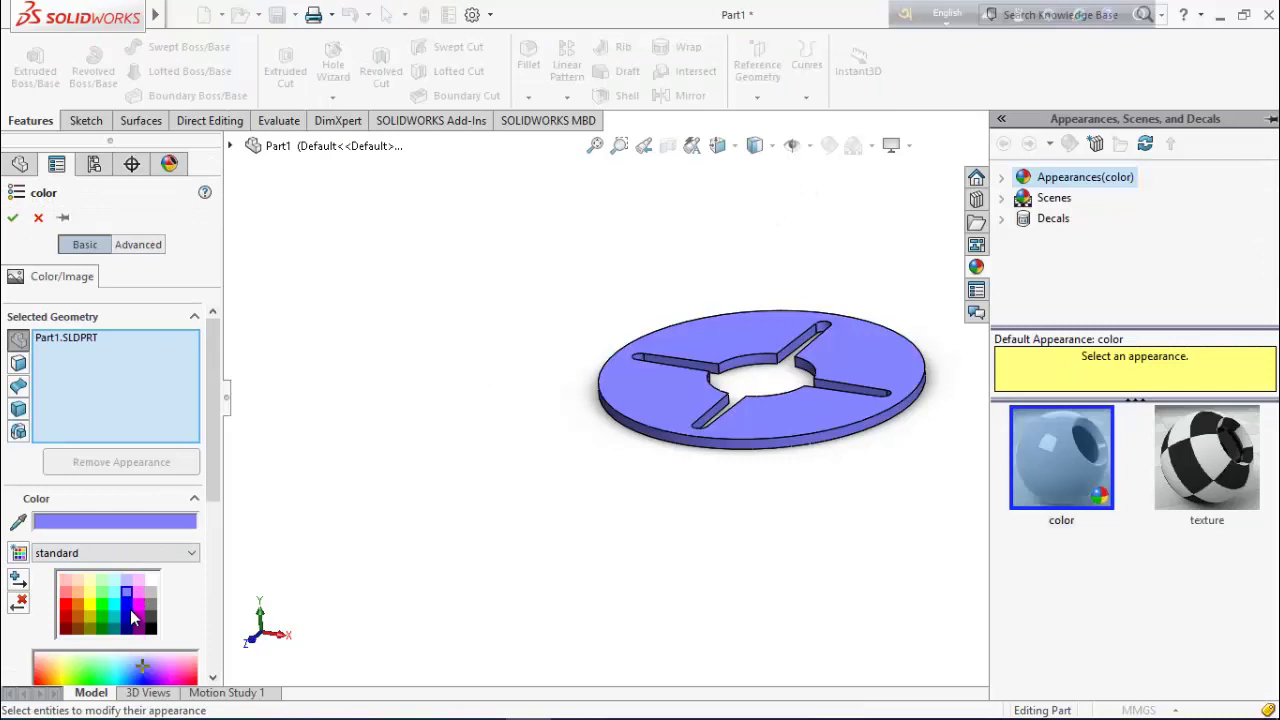
pyautogui.click(126, 604)
pyautogui.moveTo(895, 500); pyautogui.dragTo(927, 495, button='middle')
pyautogui.scroll(3, 915, 414)
pyautogui.moveTo(915, 414); pyautogui.dragTo(861, 475, button='middle')
pyautogui.scroll(2, 819, 360)
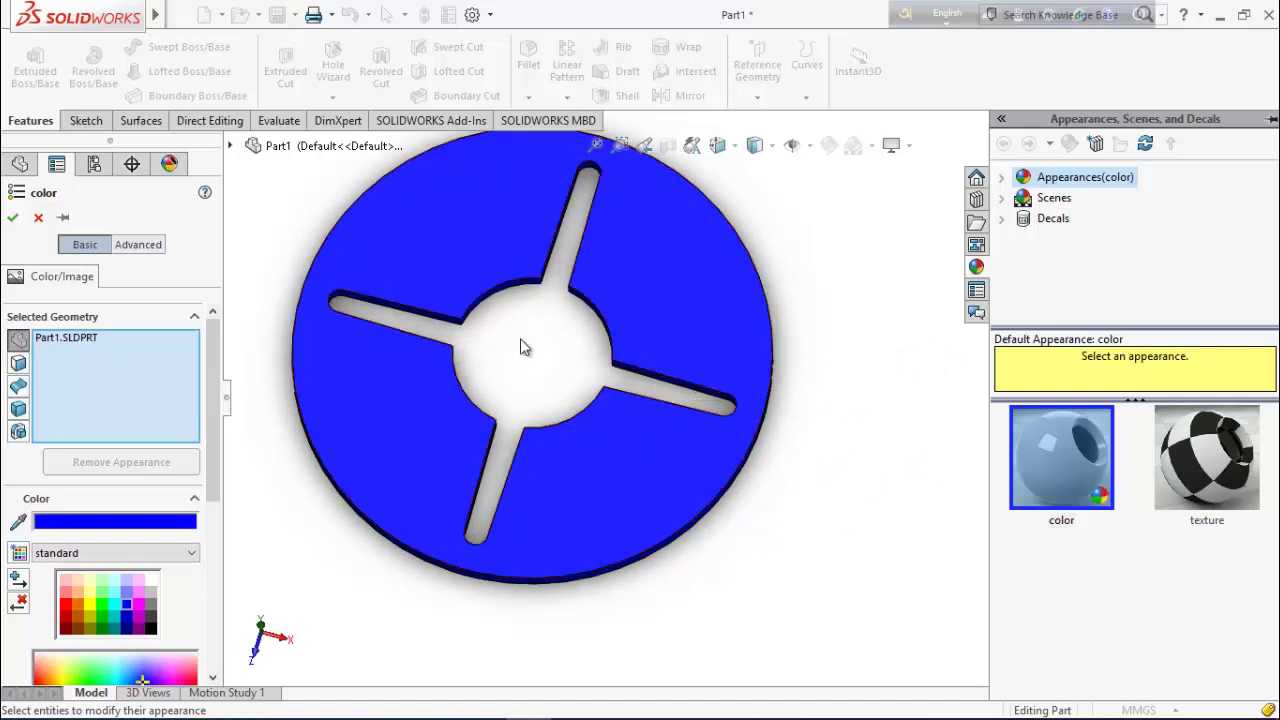
pyautogui.click(13, 219)
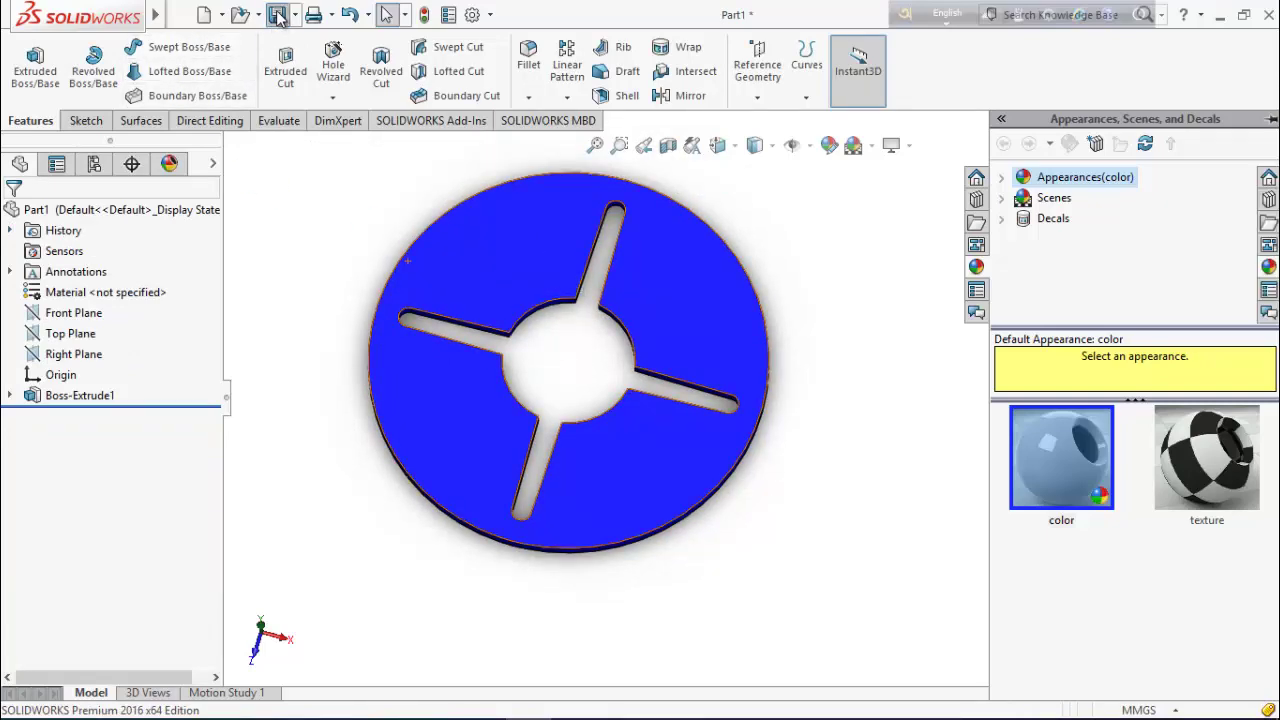
# Start saving the part and create a new folder named "Genenva Drive Internal" on the Desktop.
pyautogui.click(277, 14)
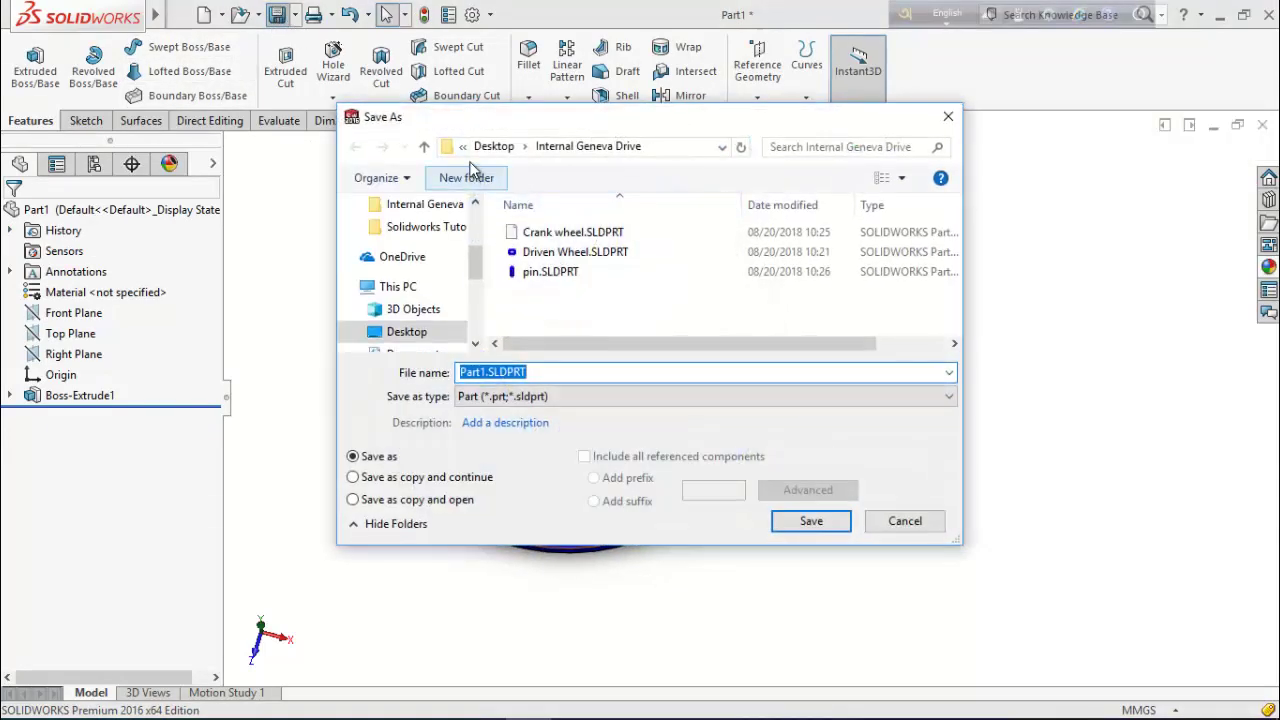
pyautogui.click(493, 146)
pyautogui.click(466, 177)
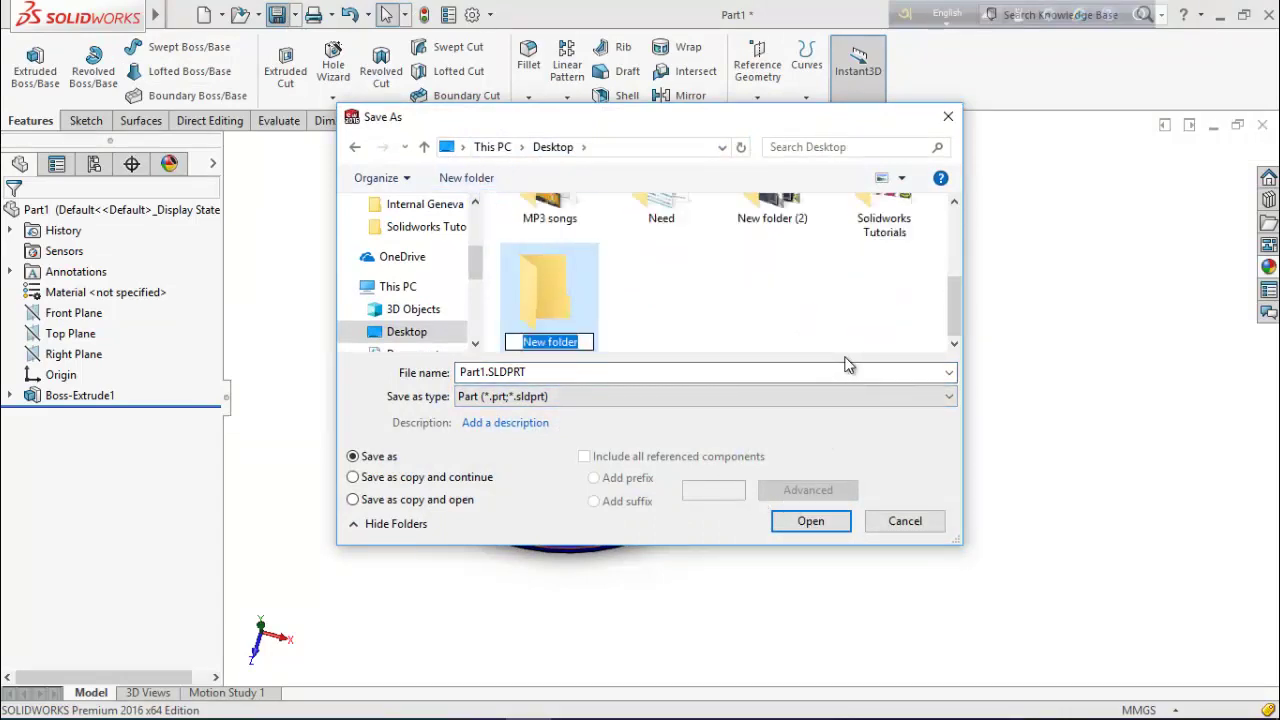
pyautogui.write('Genenva Dr')
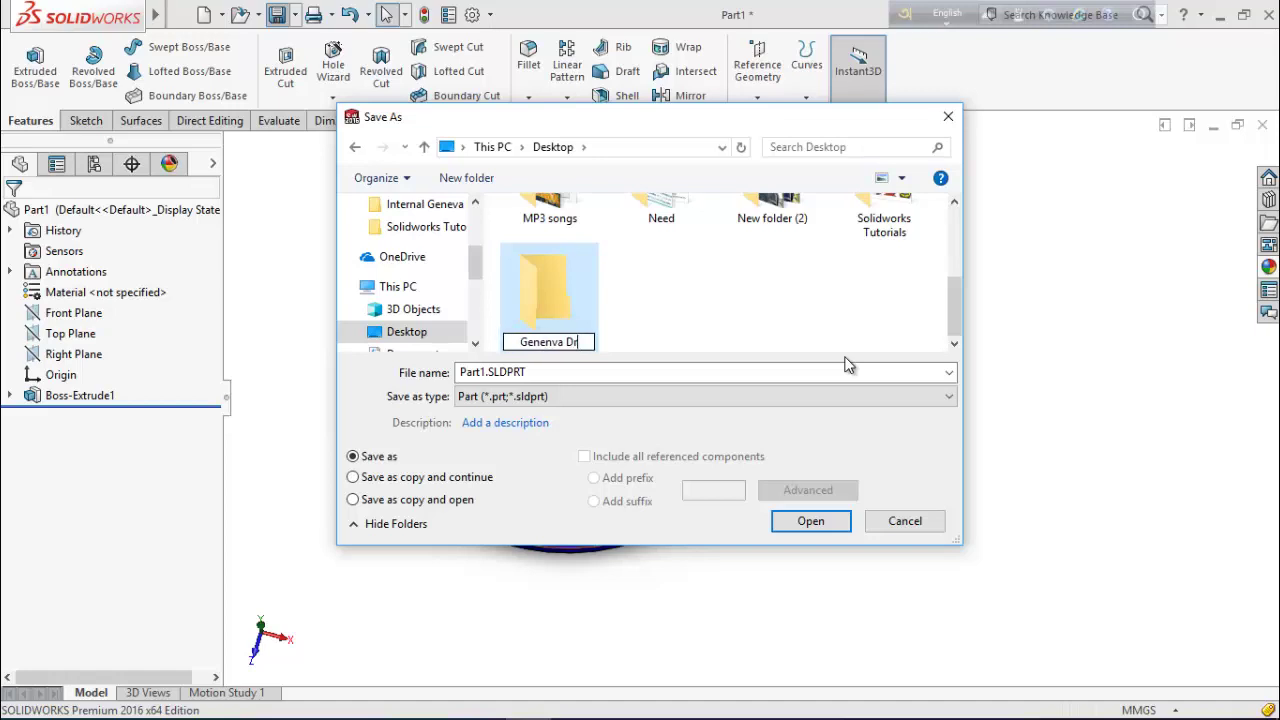
pyautogui.write('ive Internal')
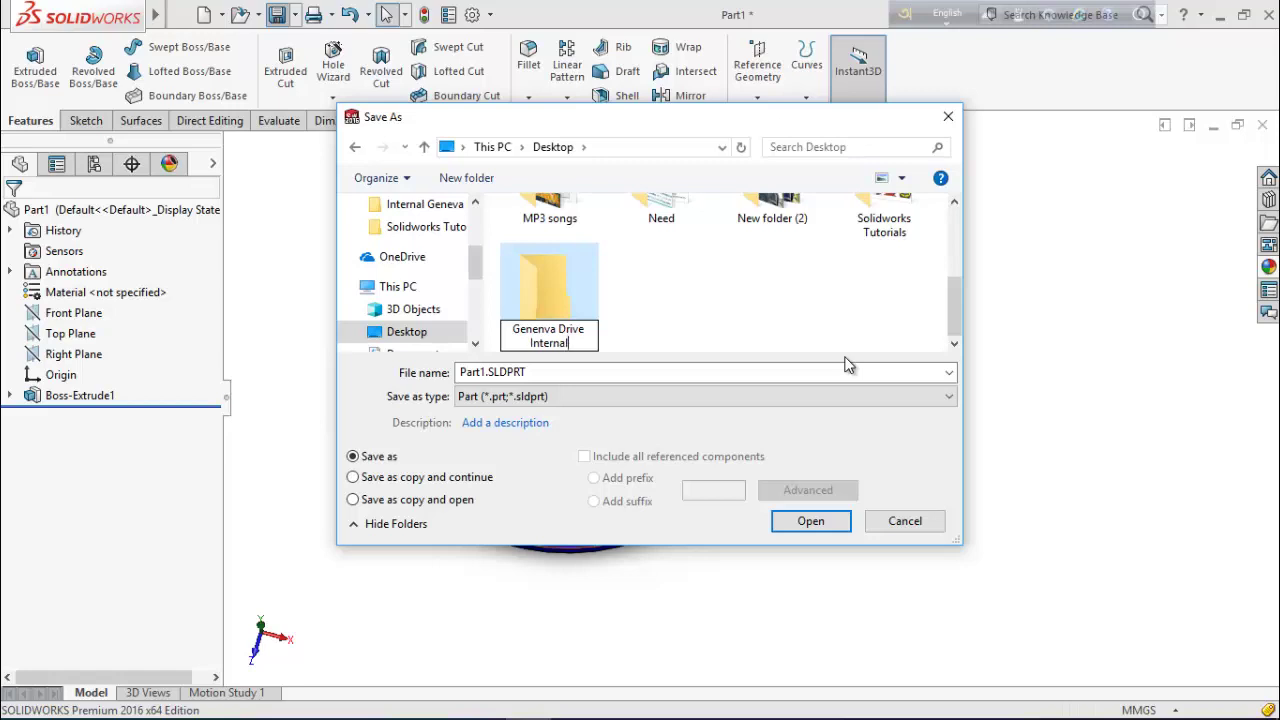
# Save the part as "Driven Wheel" inside the Genenva Drive Internal folder.
pyautogui.doubleClick(568, 300)
pyautogui.click(577, 376)
pyautogui.hotkey('ctrl', 'a')
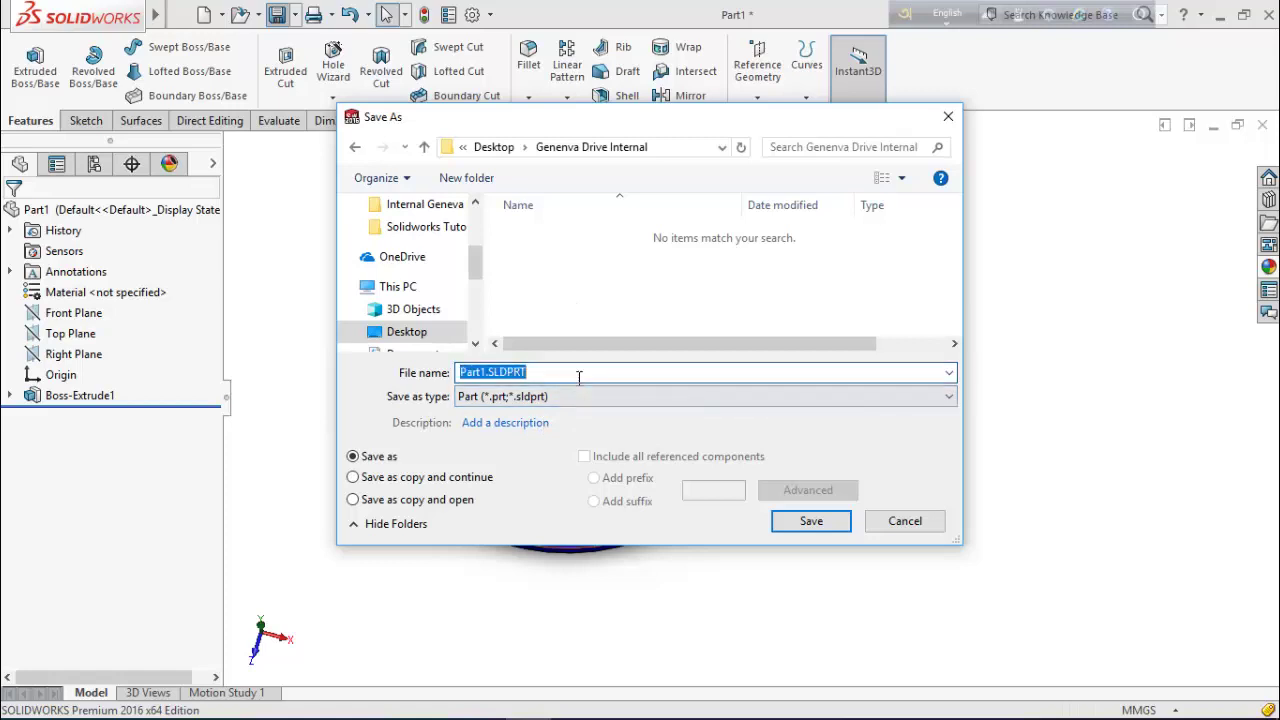
pyautogui.write('Driven Wh')
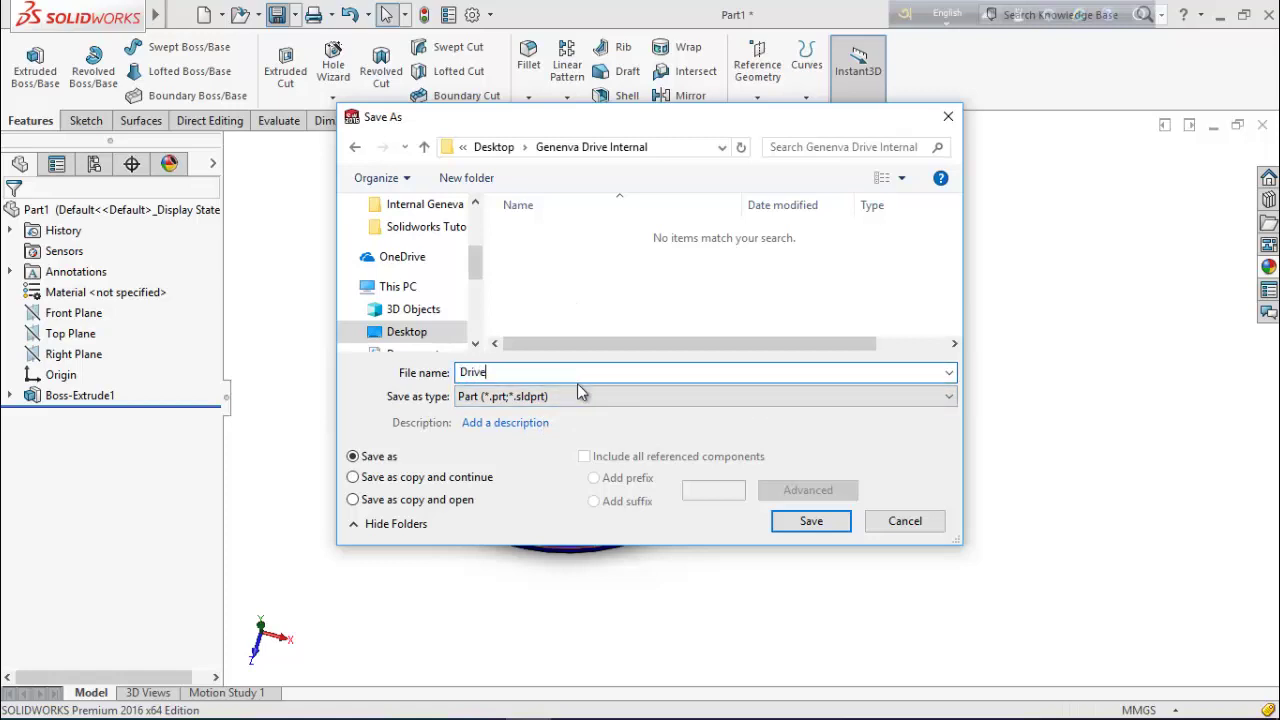
pyautogui.write('eel')
pyautogui.press('Return')
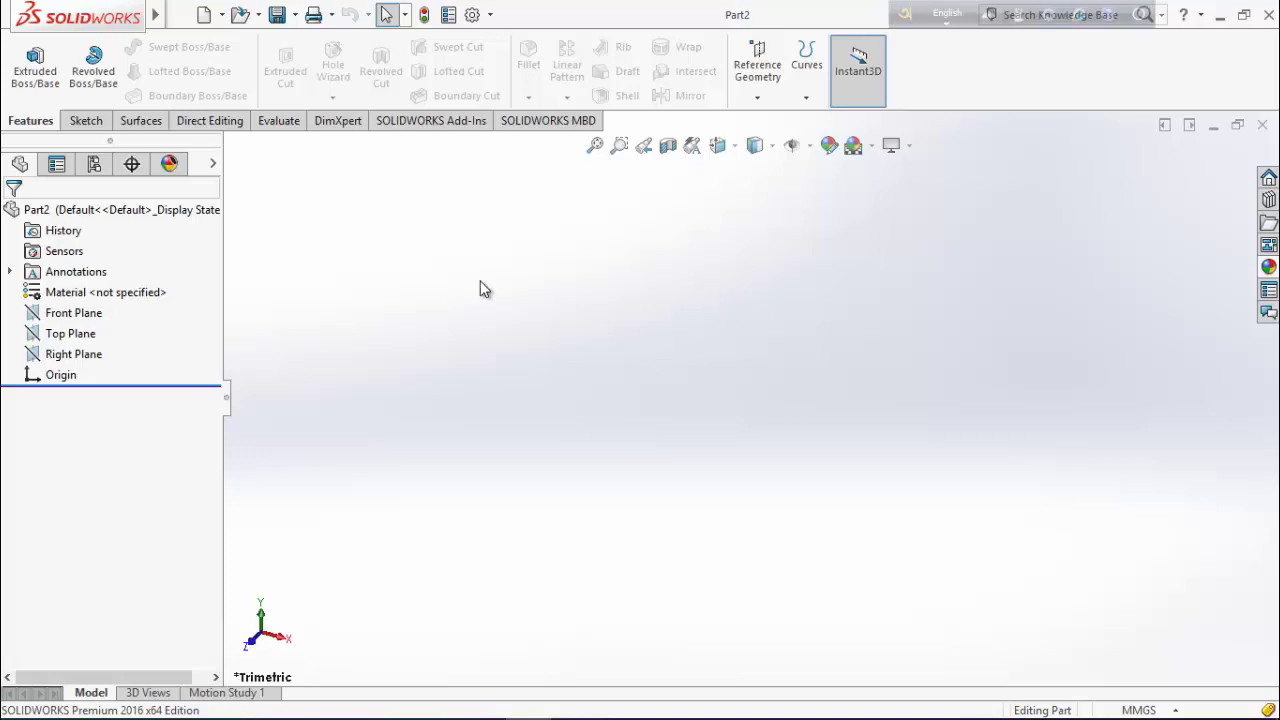
# Start a sketch on the Top Plane of the new part and draw a circle about 89 mm in diameter centred on the origin.
pyautogui.click(80, 336)
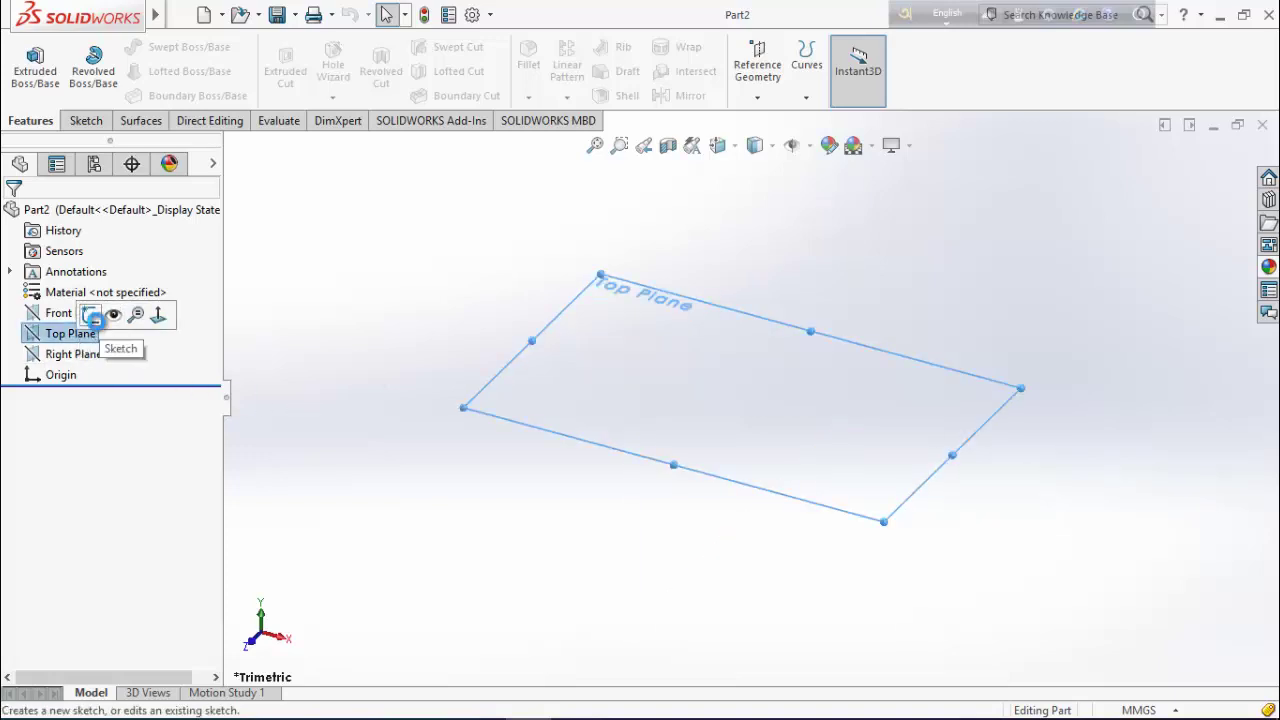
pyautogui.click(92, 318)
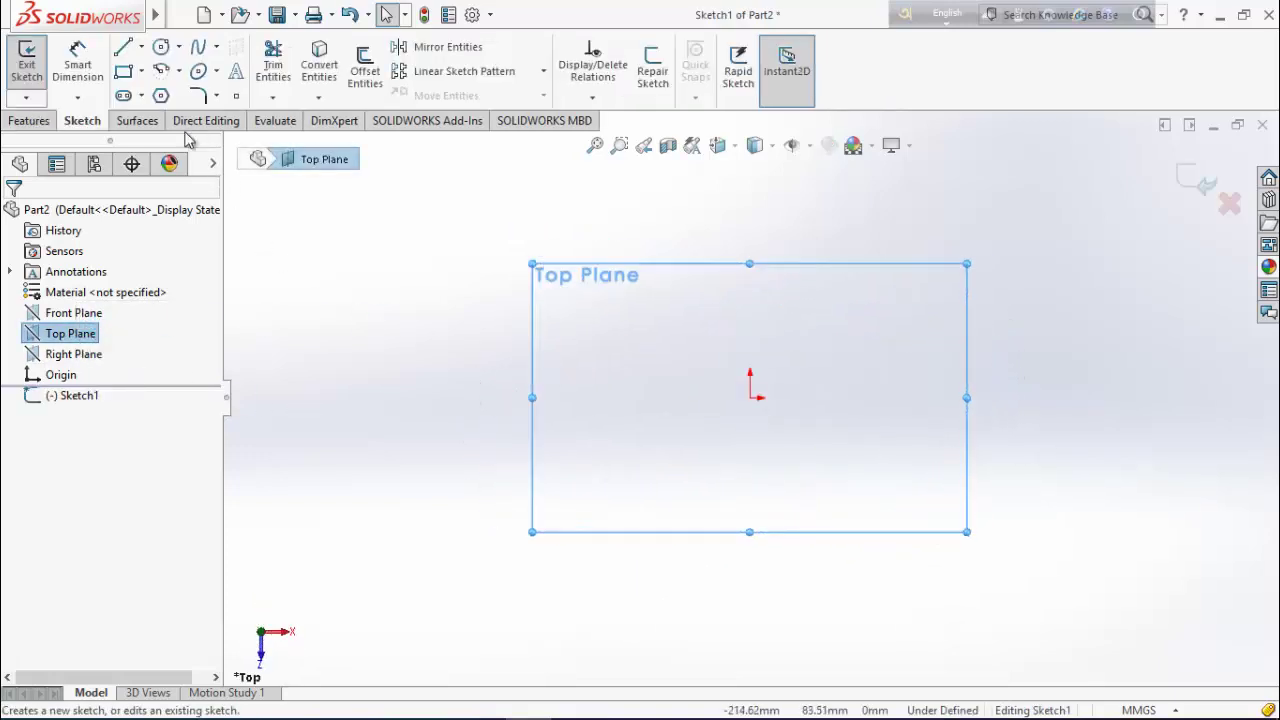
pyautogui.click(160, 46)
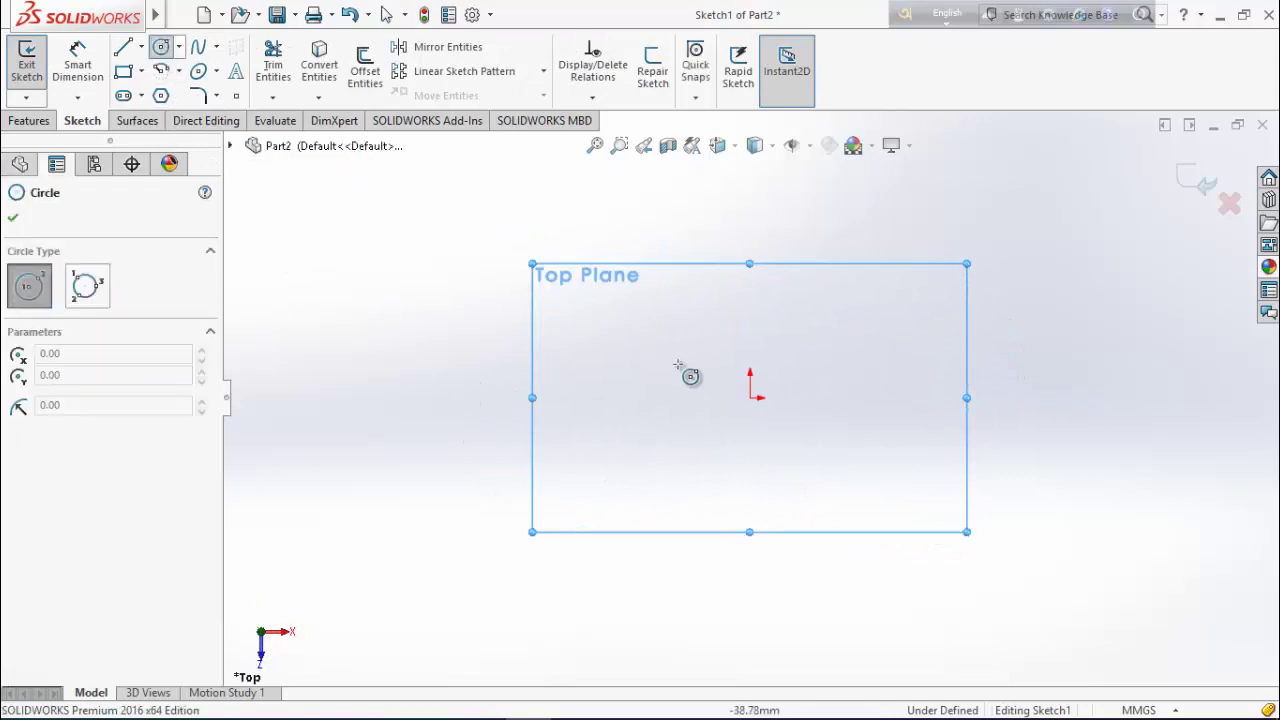
pyautogui.click(751, 398)
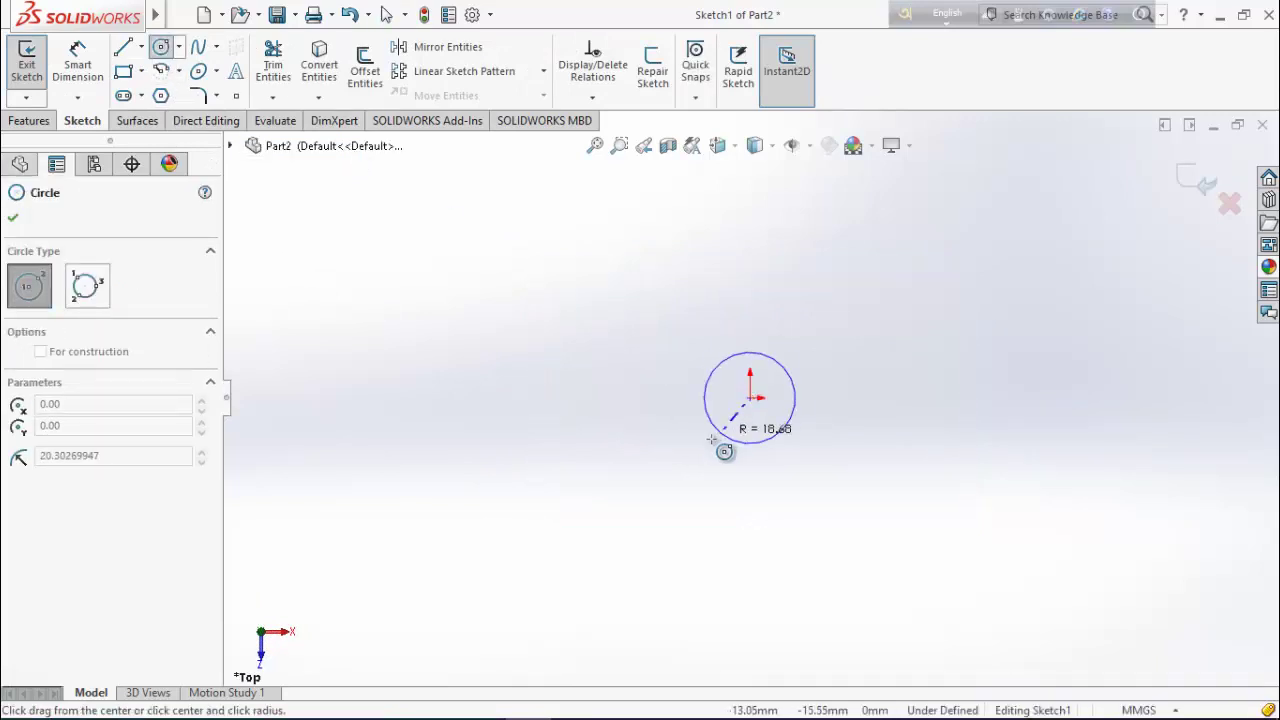
pyautogui.click(667, 460)
pyautogui.rightClick(482, 322)
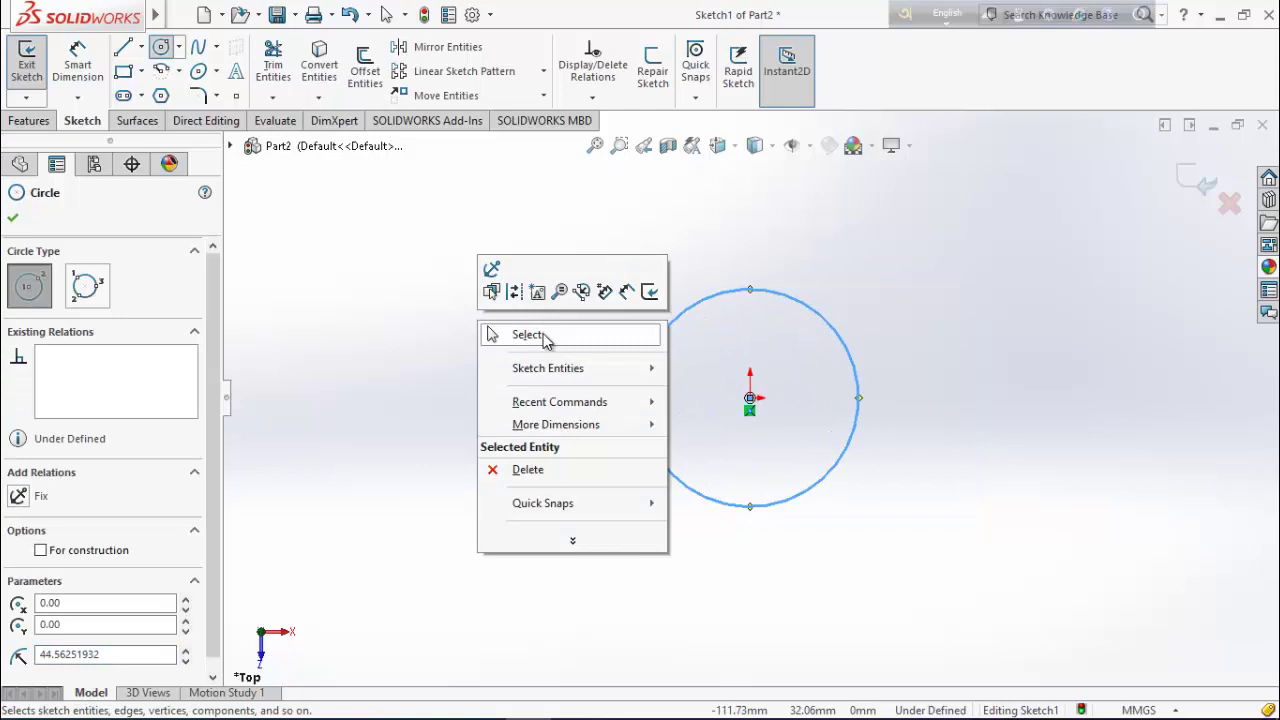
pyautogui.click(546, 336)
# Dimension the circle's diameter as 100 mm with Smart Dimension.
pyautogui.scroll(-1, 740, 366)
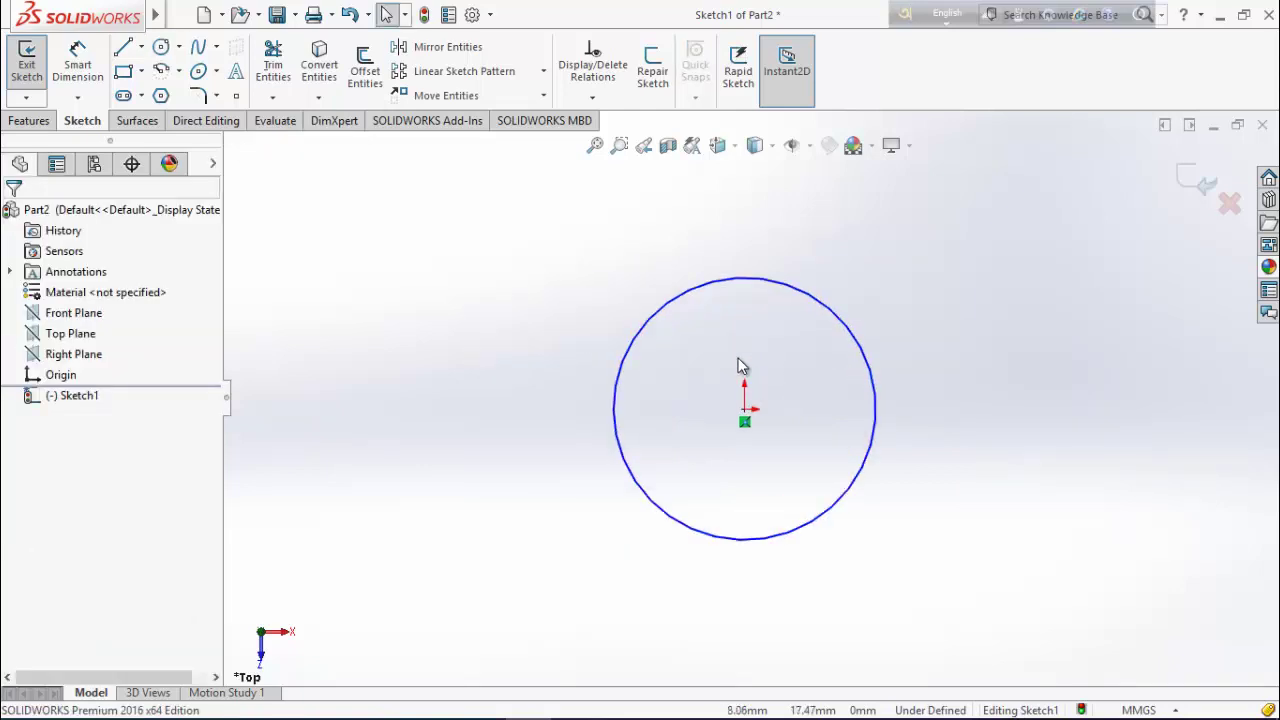
pyautogui.click(90, 68)
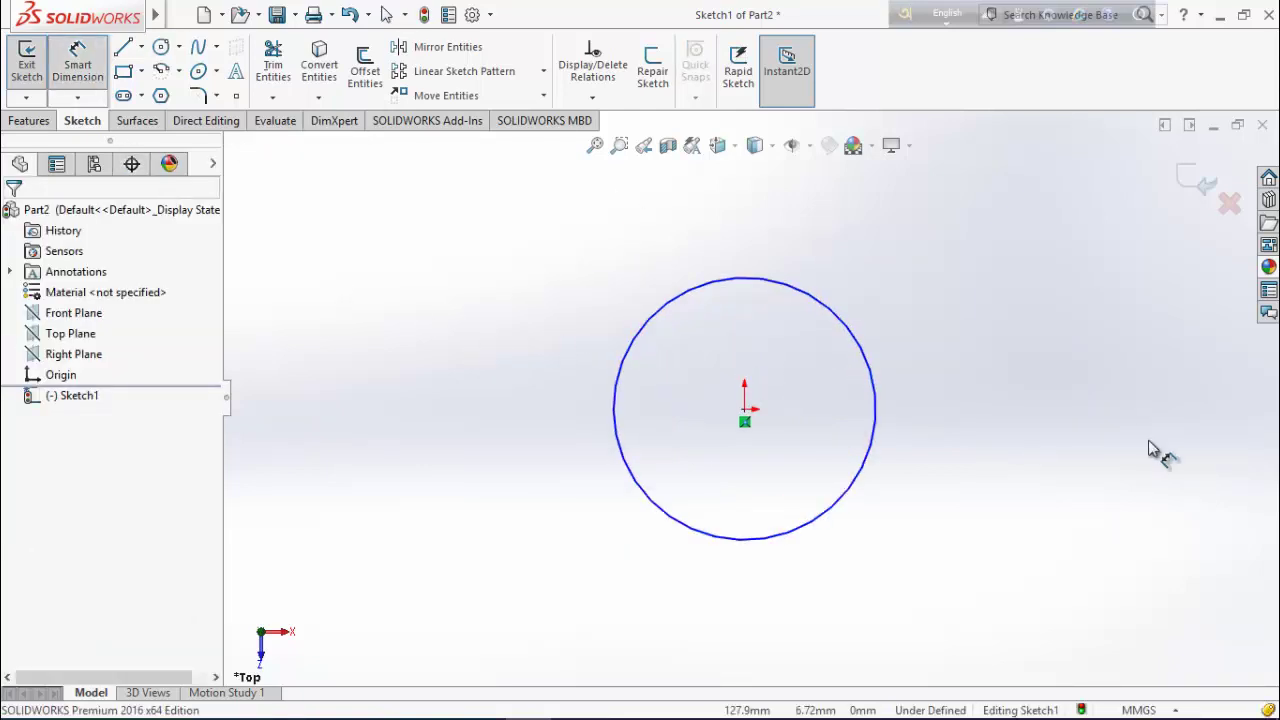
pyautogui.click(895, 415)
pyautogui.click(995, 398)
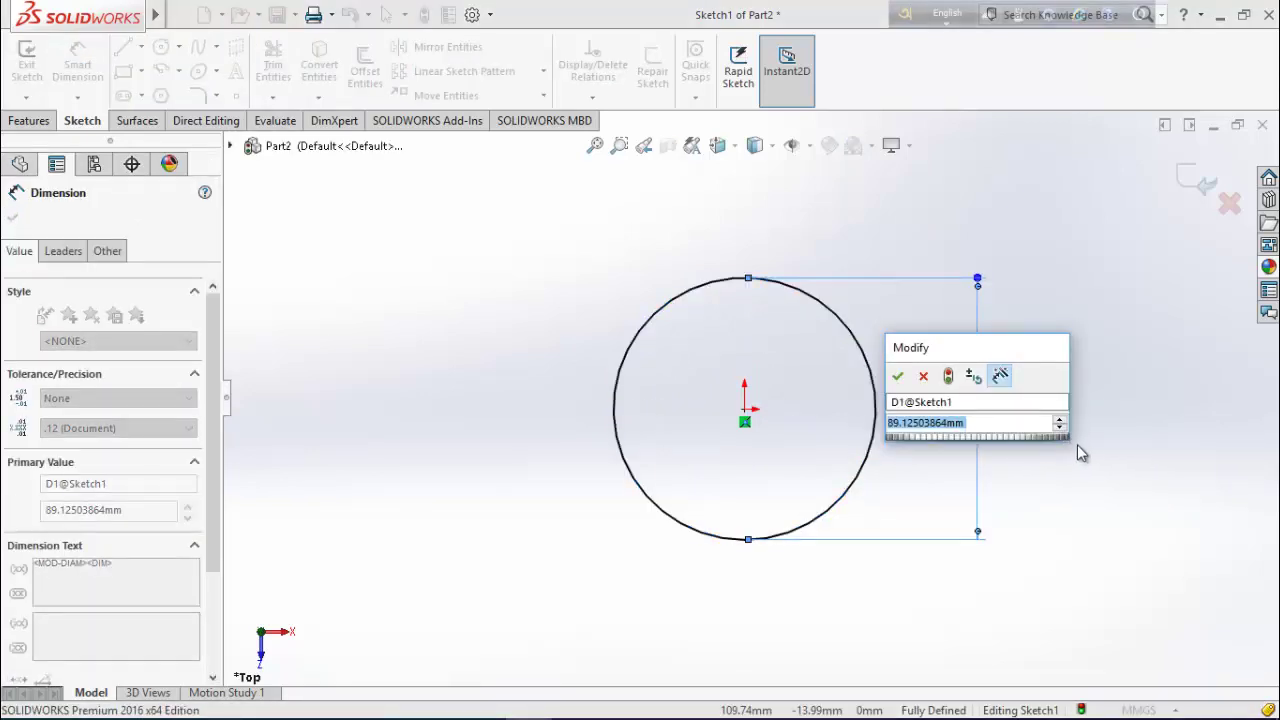
pyautogui.write('100')
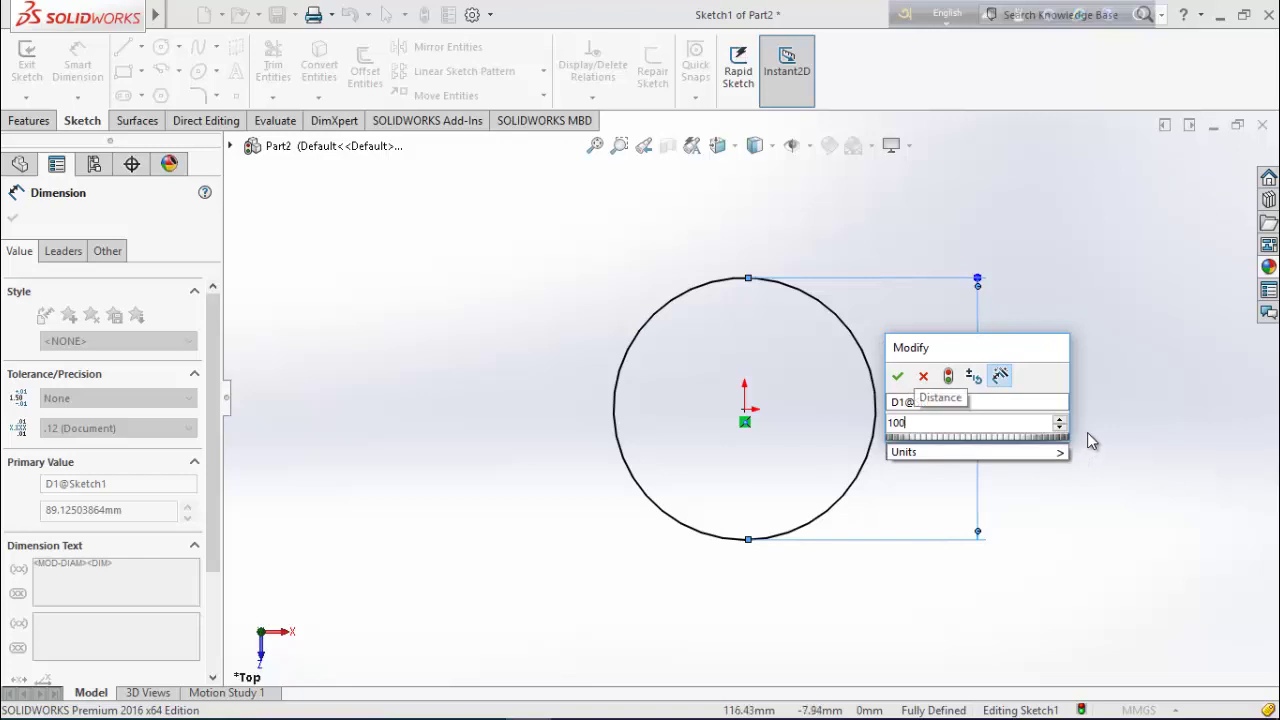
pyautogui.press('Return')
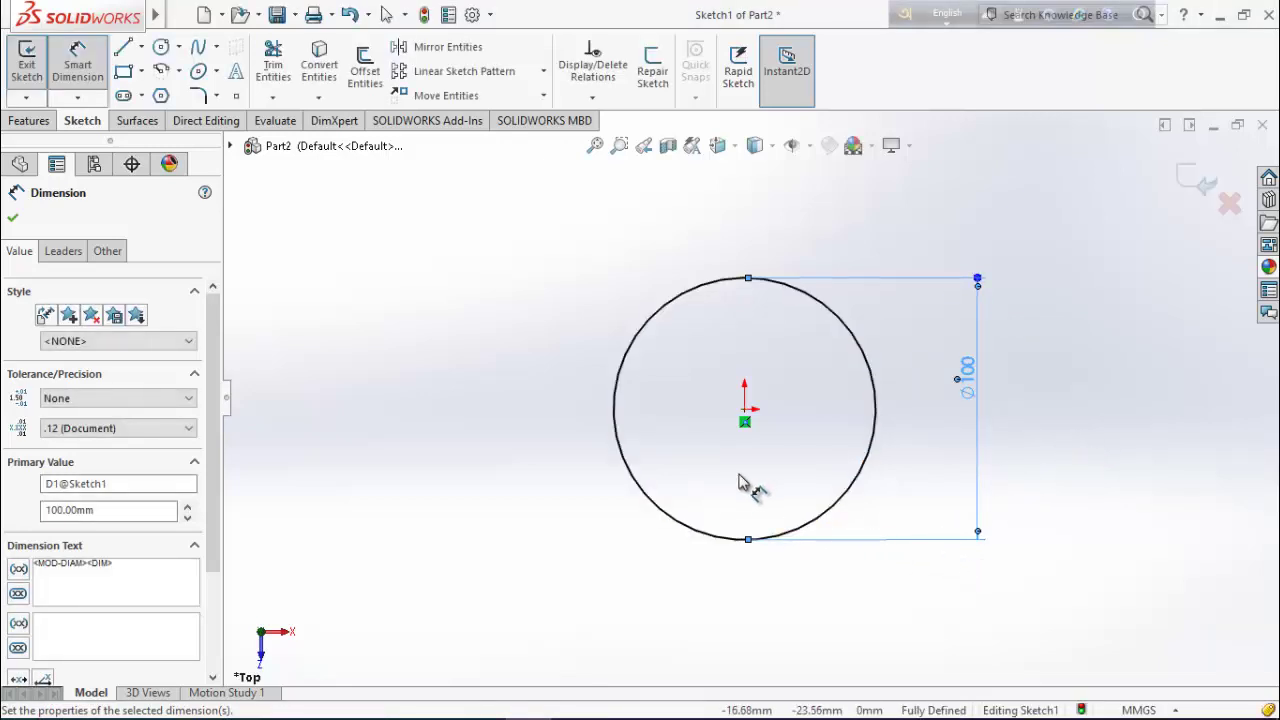
pyautogui.click(13, 219)
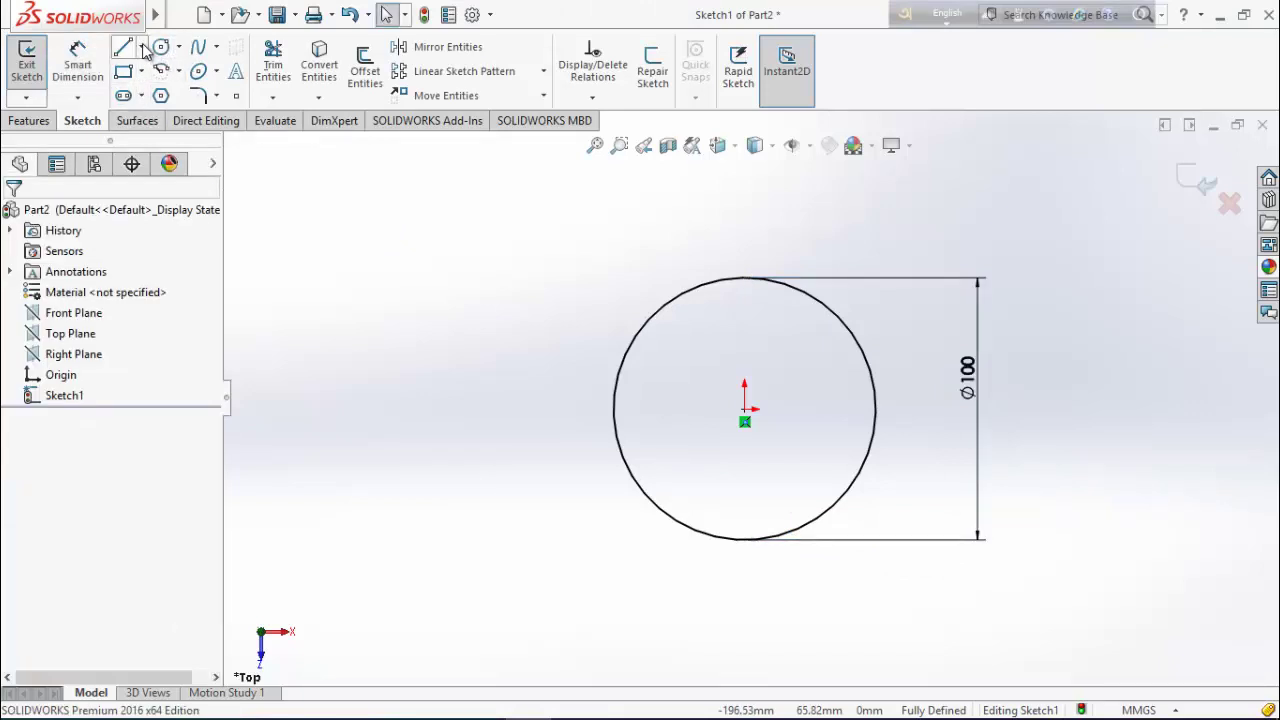
# Draw a vertical centerline about 159 mm long through the origin, extending past the 100 mm circle at both ends.
pyautogui.click(141, 47)
pyautogui.click(178, 47)
pyautogui.click(141, 47)
pyautogui.click(141, 50)
pyautogui.click(141, 47)
pyautogui.click(165, 89)
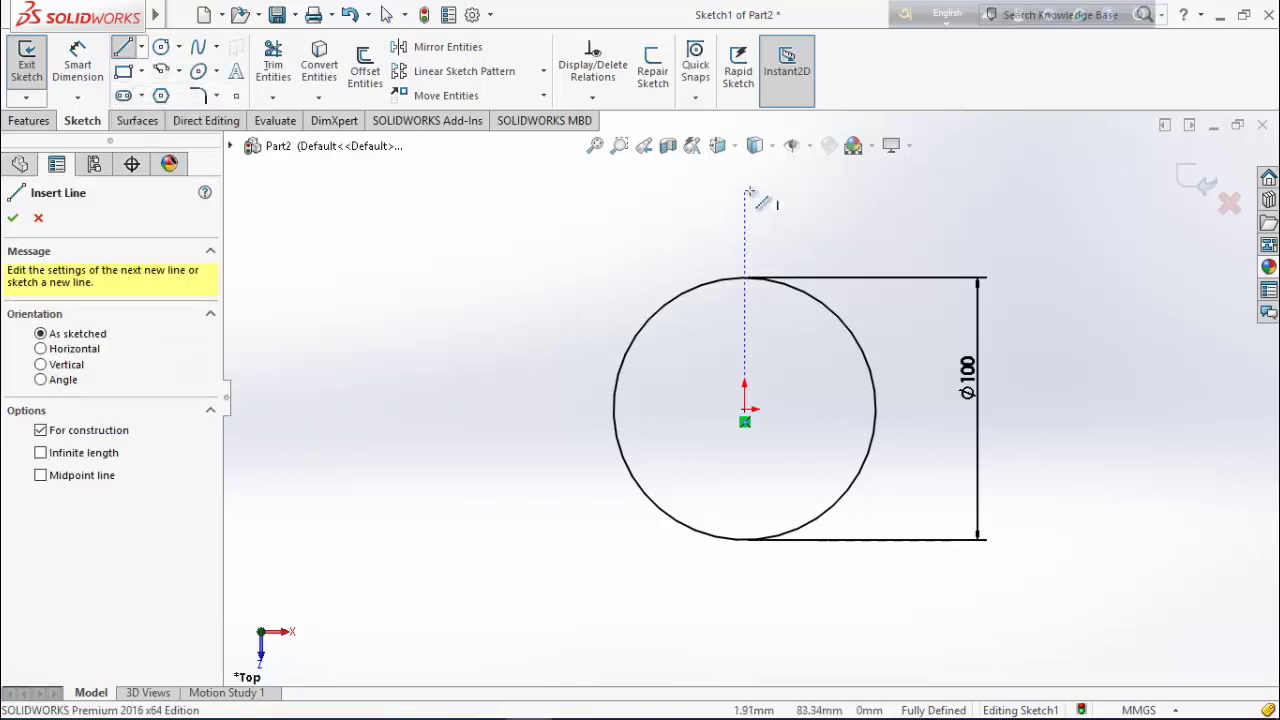
pyautogui.click(745, 190)
pyautogui.click(744, 607)
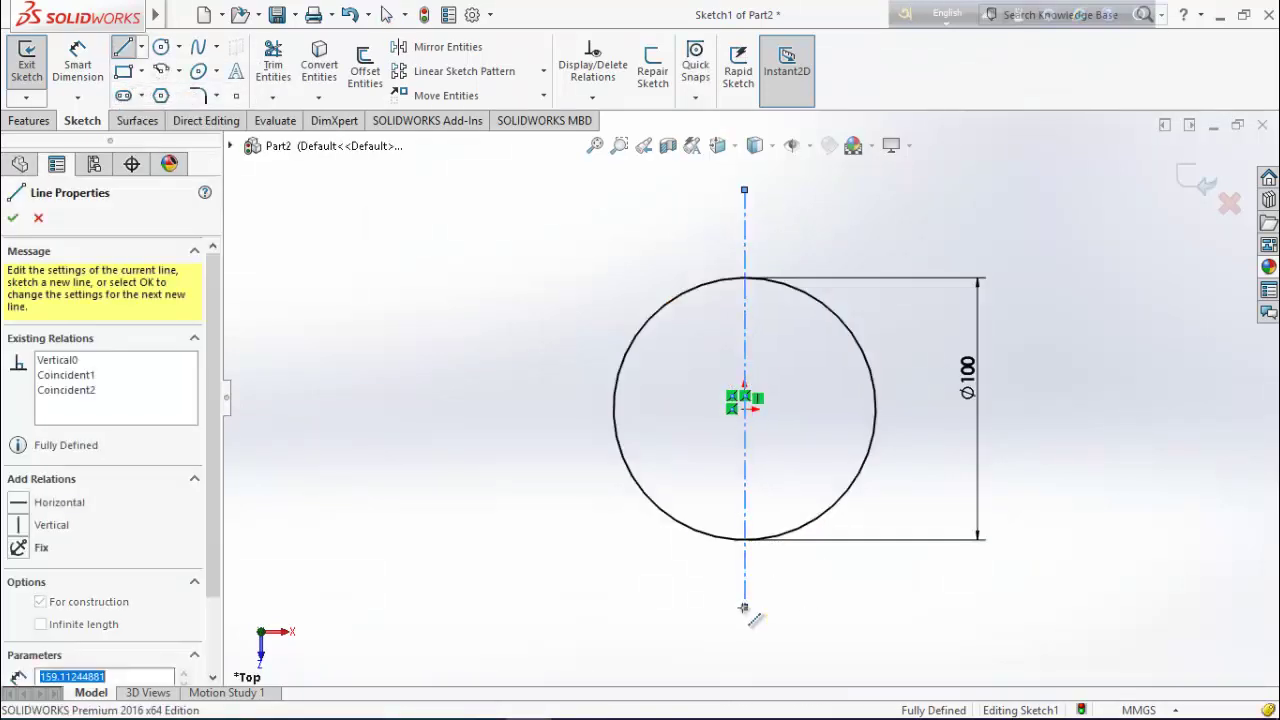
pyautogui.rightClick(522, 440)
pyautogui.click(545, 452)
# Sketch a small circle about 8 mm in diameter on the centerline, inside the upper edge of the 100 mm circle.
pyautogui.scroll(-3, 804, 378)
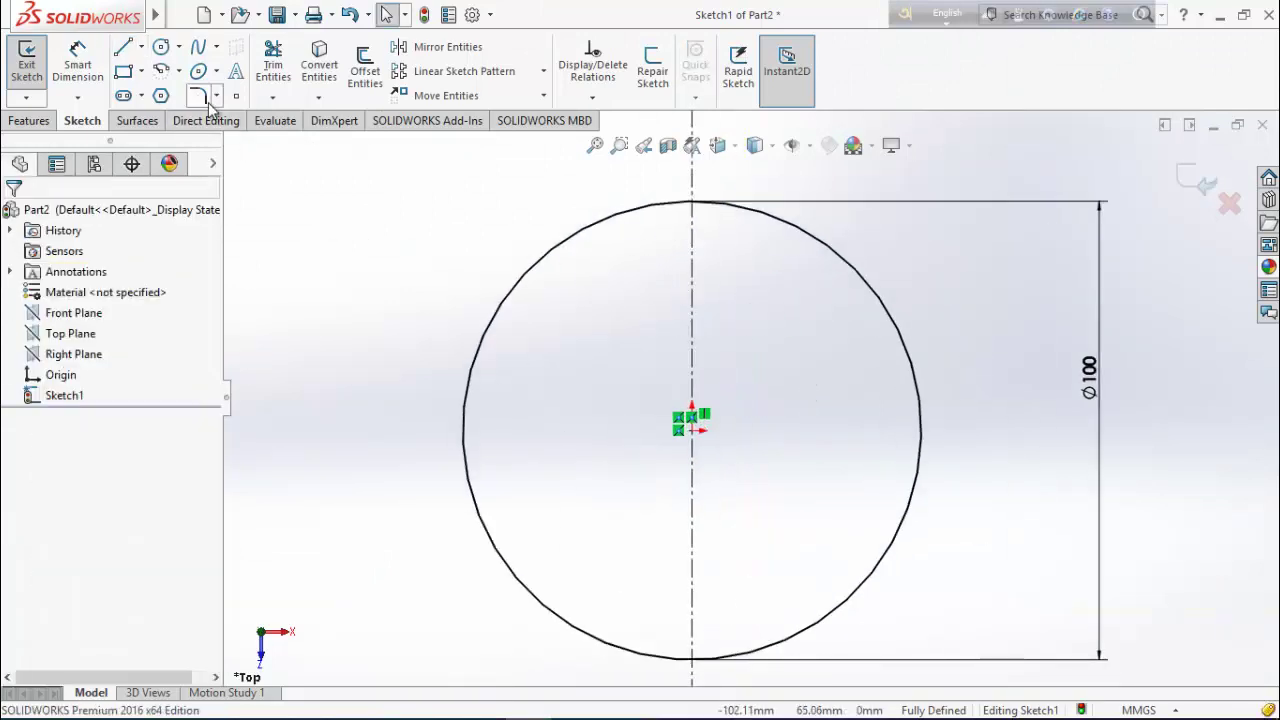
pyautogui.click(163, 49)
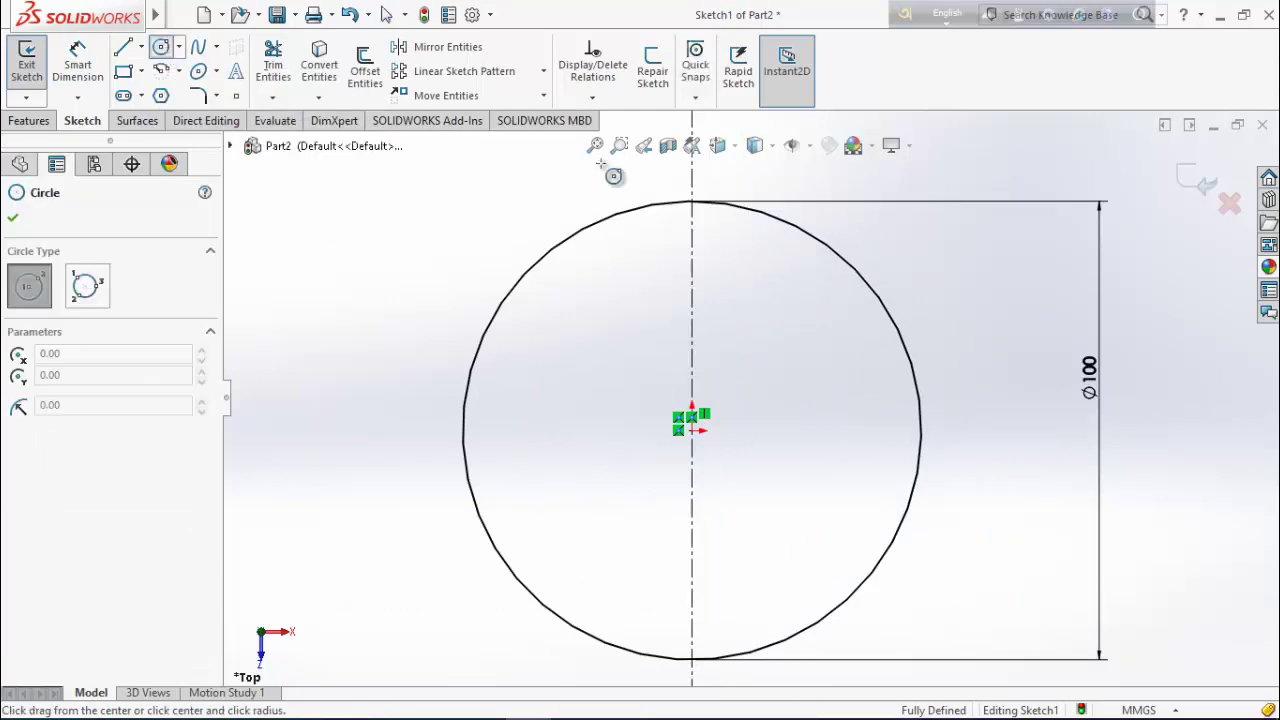
pyautogui.click(692, 236)
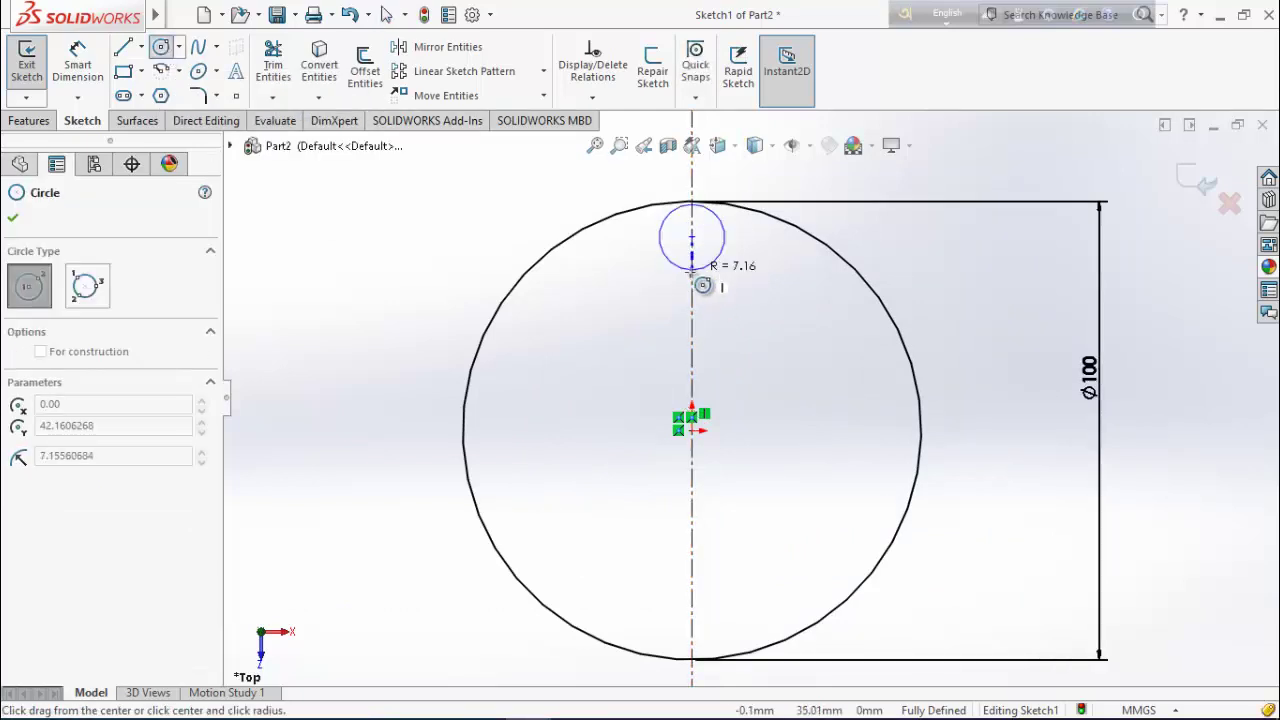
pyautogui.click(692, 254)
pyautogui.rightClick(414, 270)
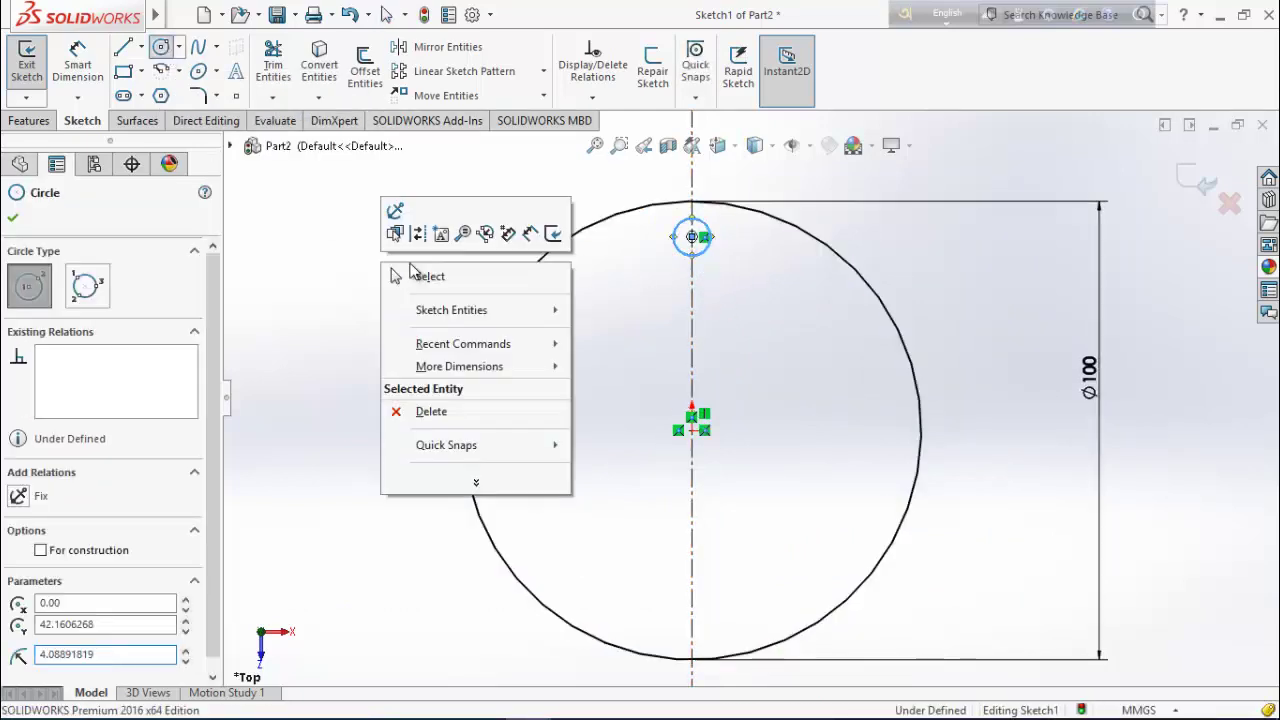
pyautogui.click(418, 274)
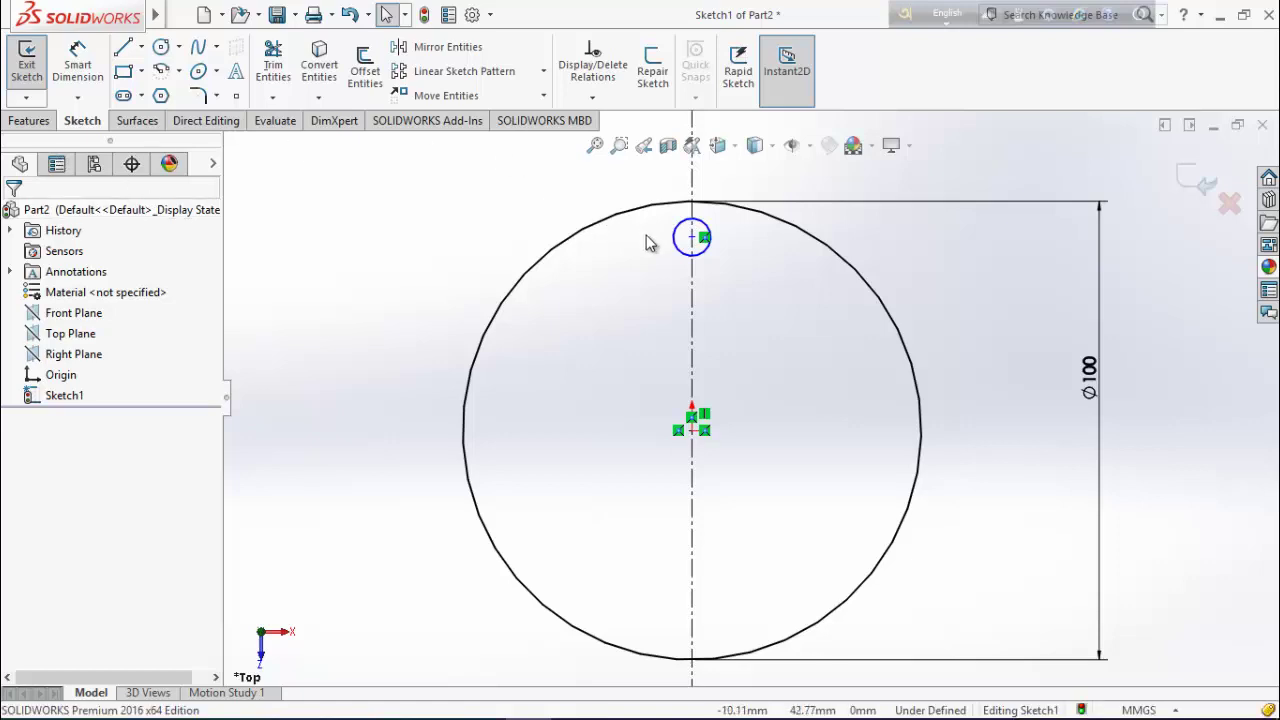
# Dimension the vertical distance from the origin to the small circle's centre as 37.5 mm.
pyautogui.scroll(-1, 649, 242)
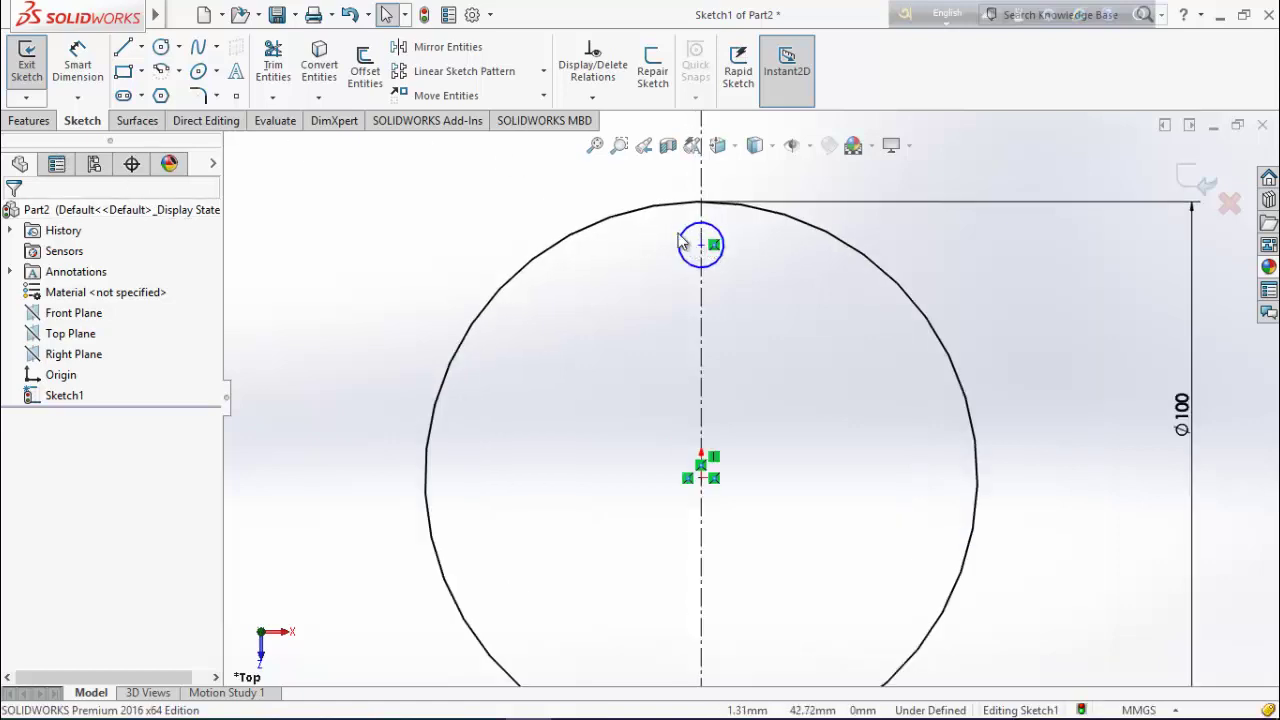
pyautogui.click(89, 72)
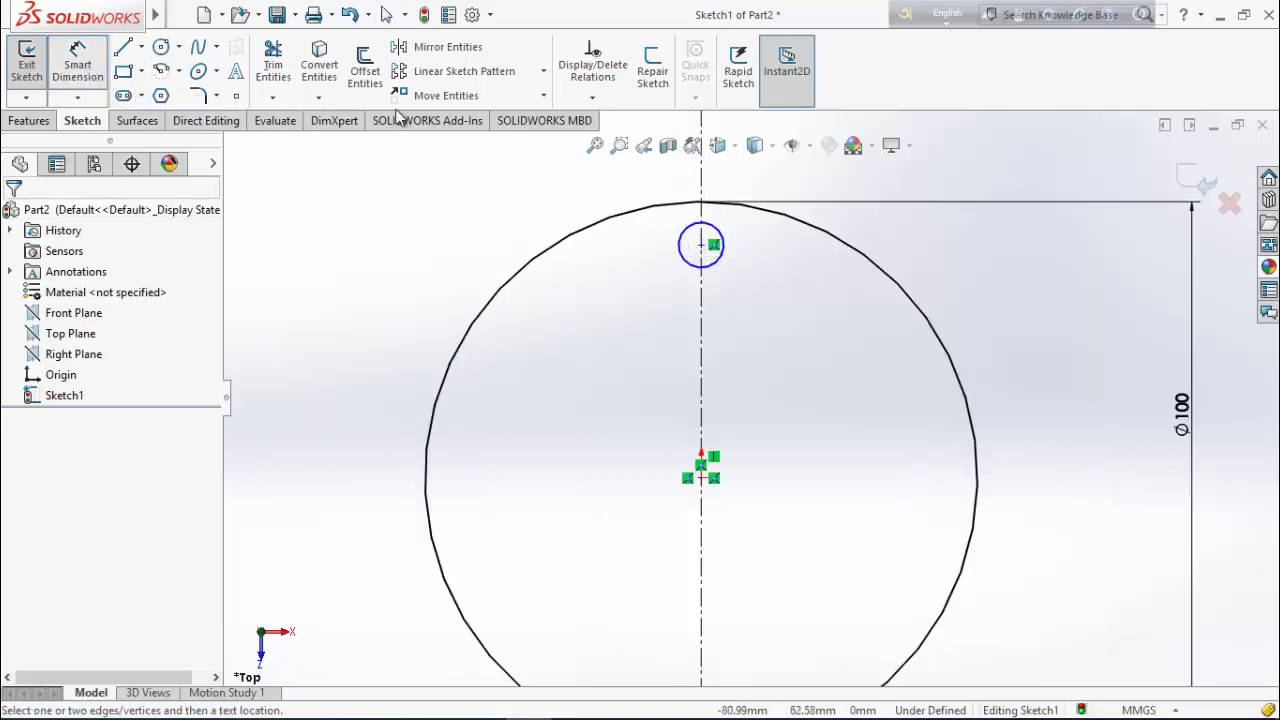
pyautogui.click(701, 246)
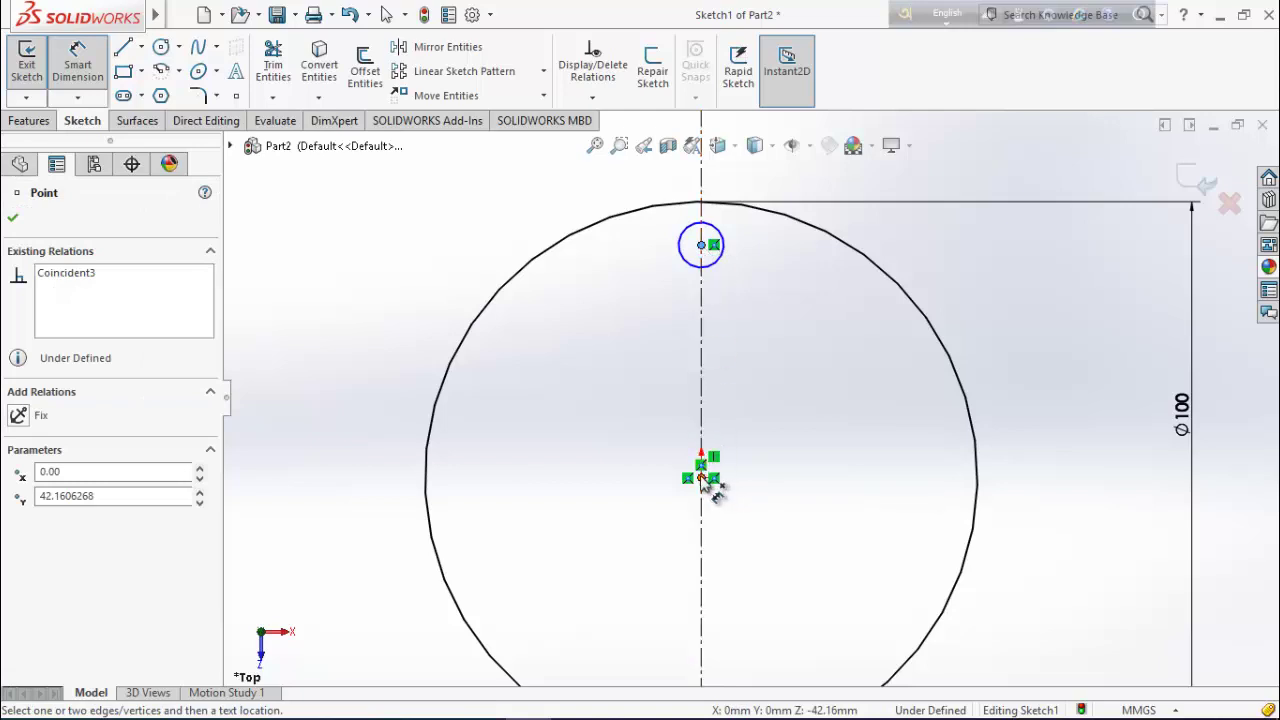
pyautogui.click(703, 479)
pyautogui.click(821, 400)
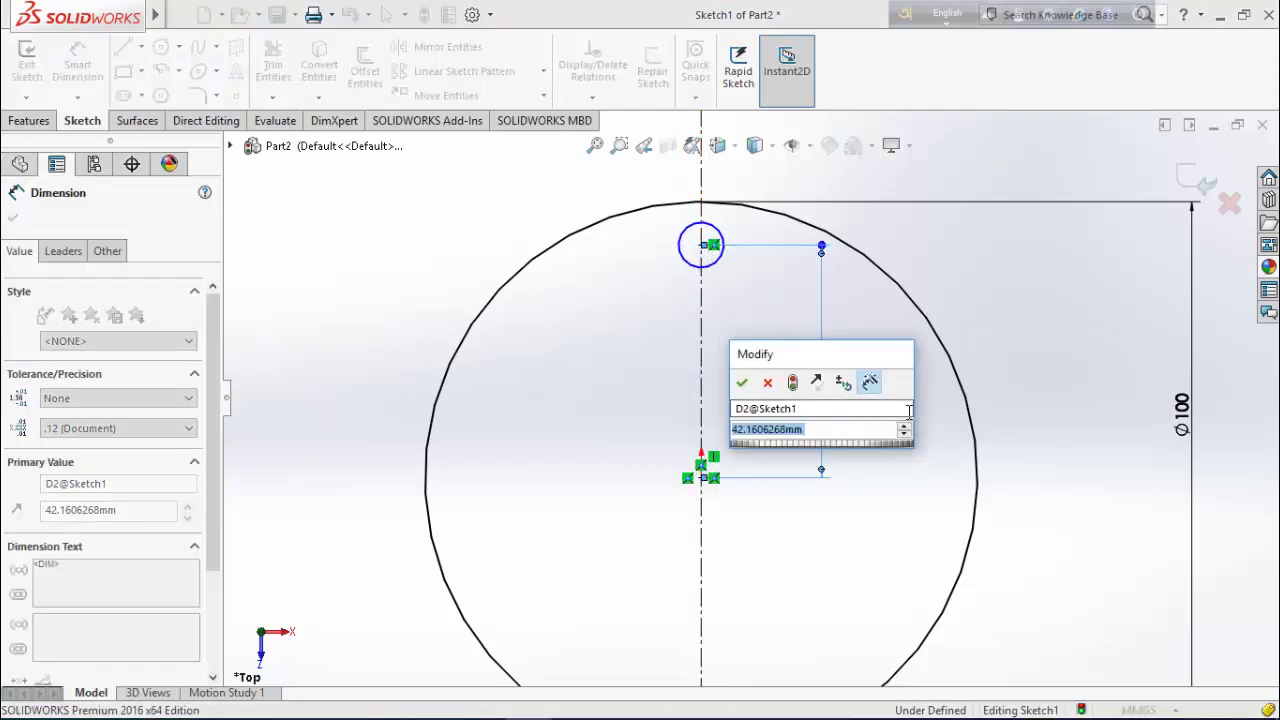
pyautogui.write('37.5')
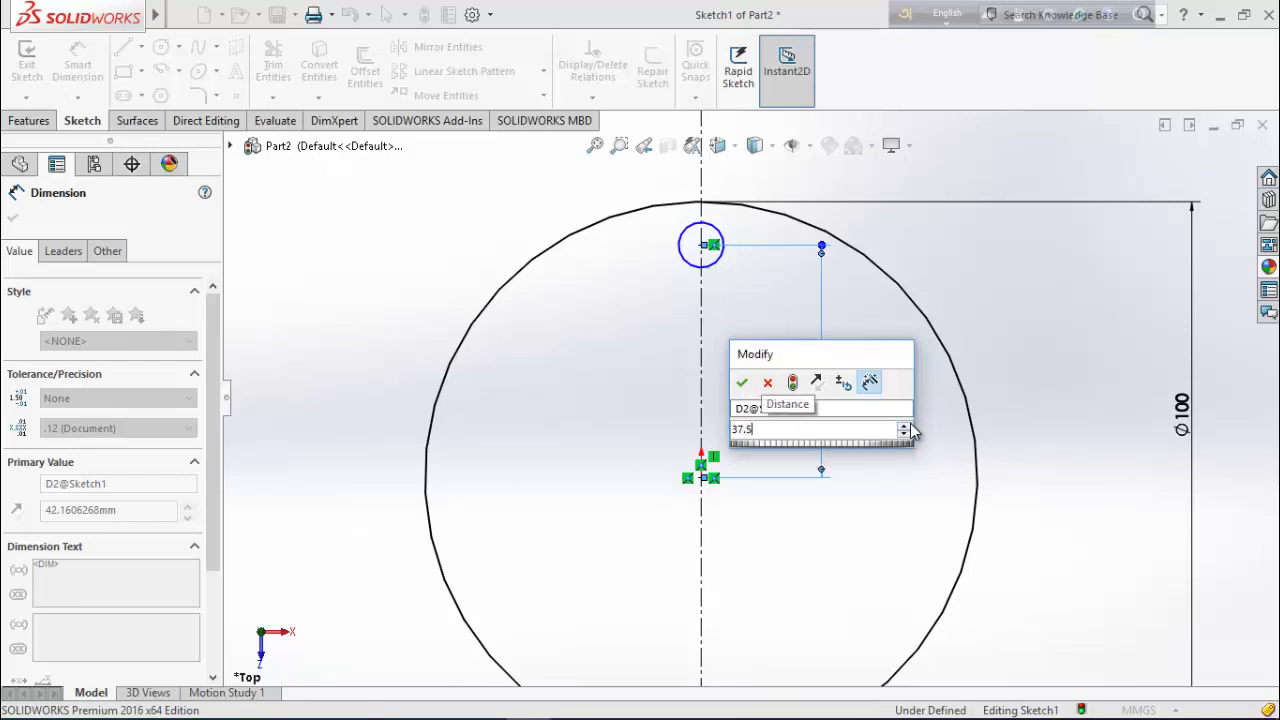
pyautogui.press('Return')
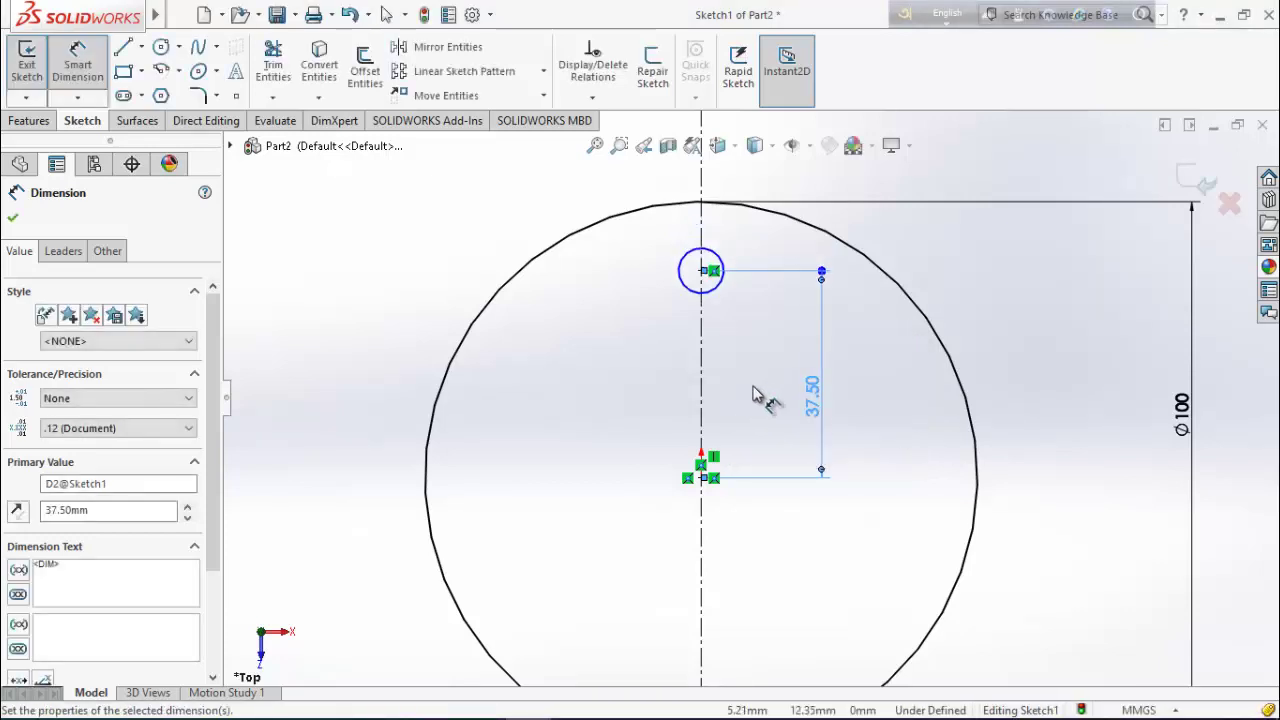
# Dimension the small off-centre circle's diameter as 15 mm and finish dimensioning.
pyautogui.click(686, 284)
pyautogui.click(657, 292)
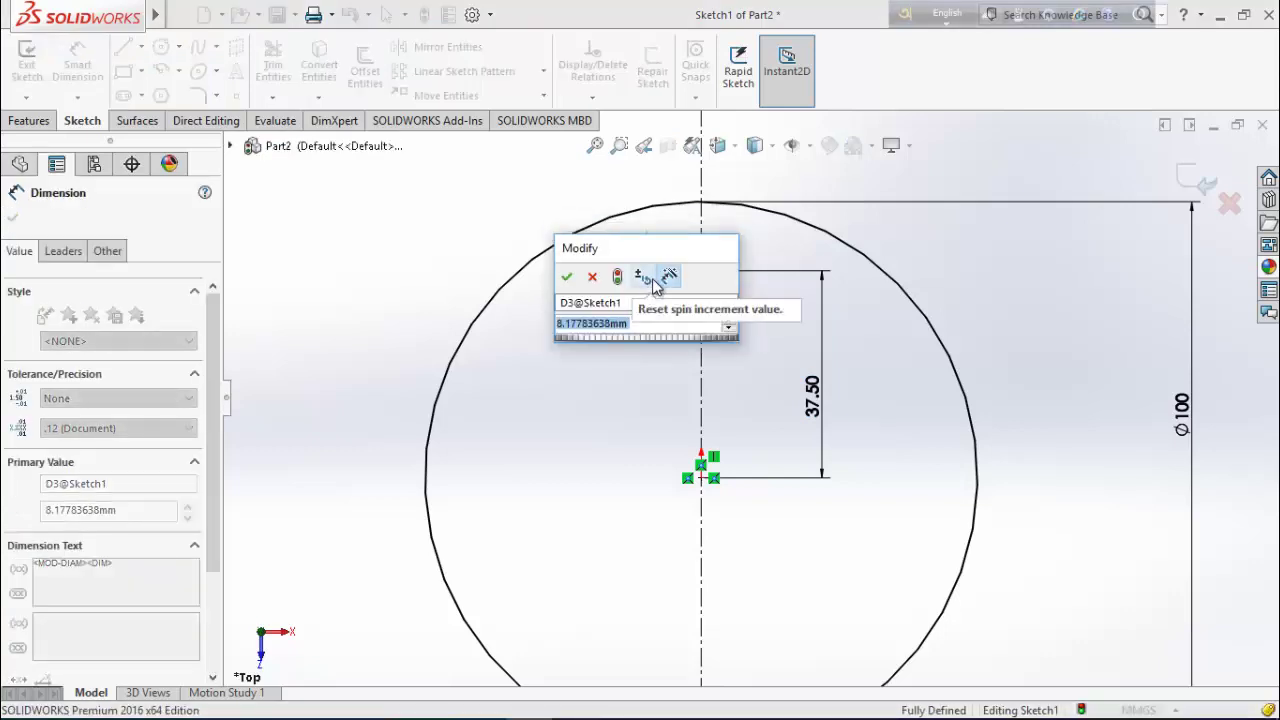
pyautogui.write('15')
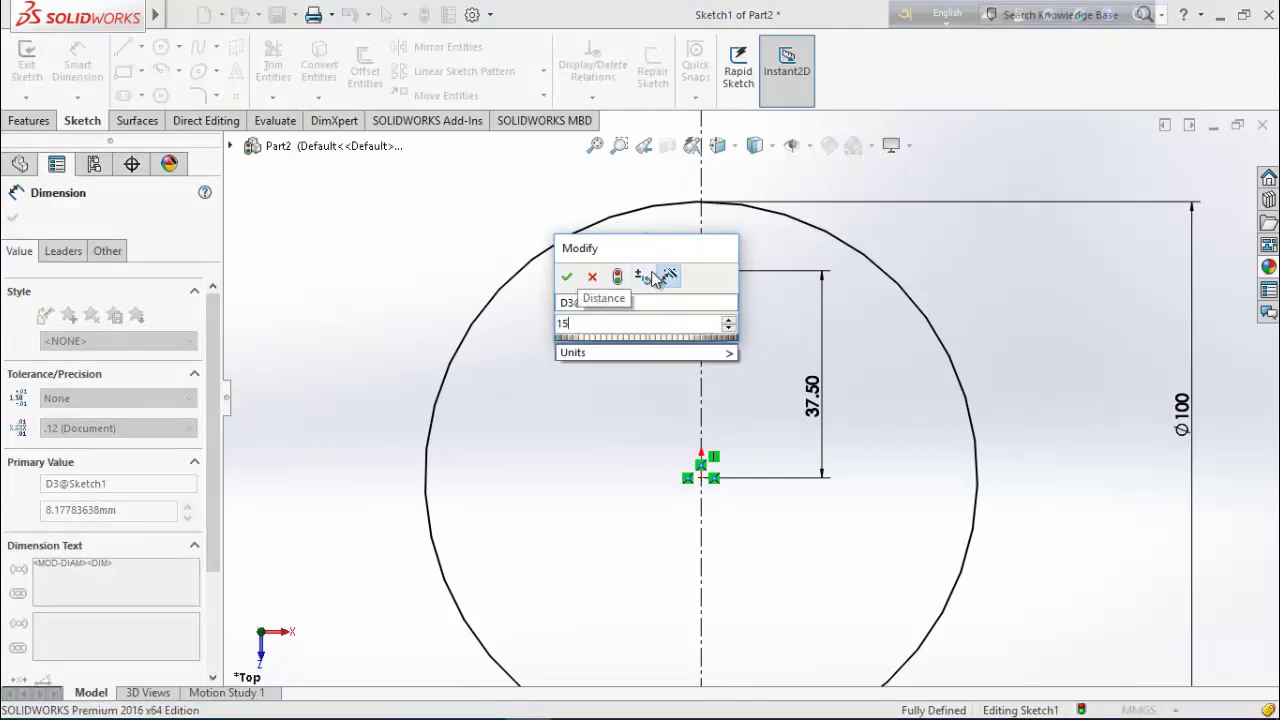
pyautogui.click(567, 278)
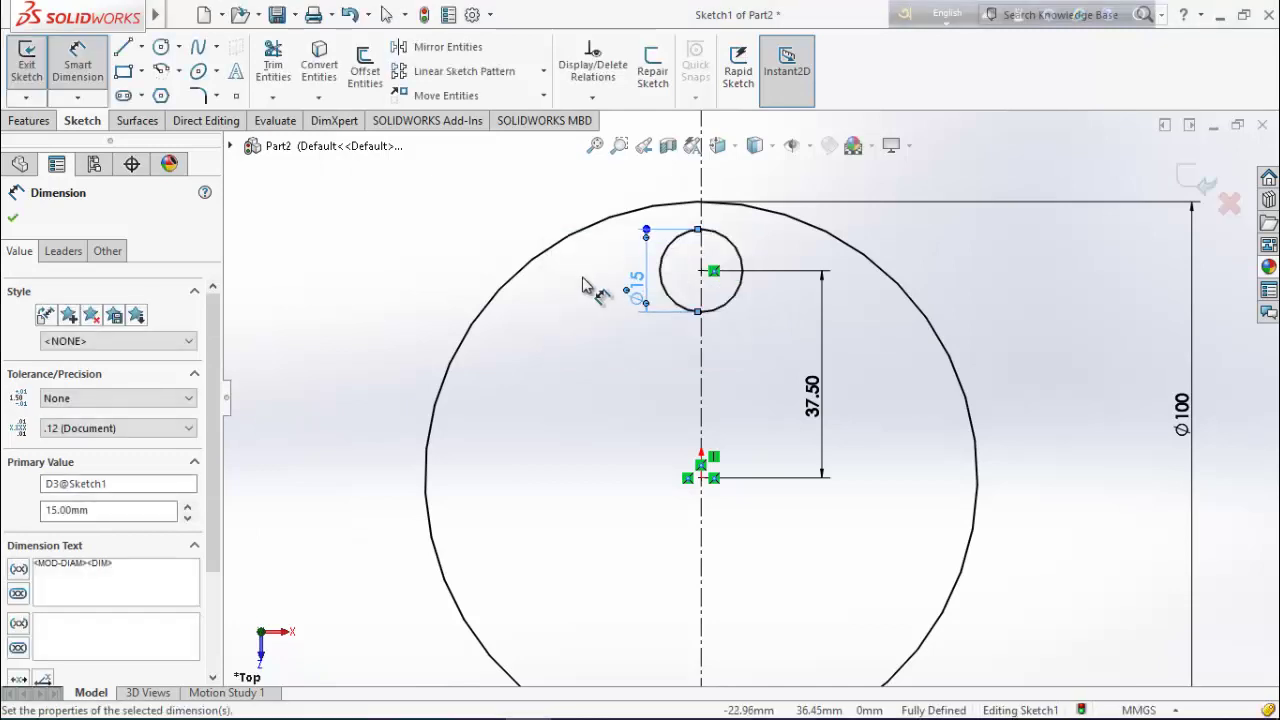
pyautogui.scroll(2, 757, 318)
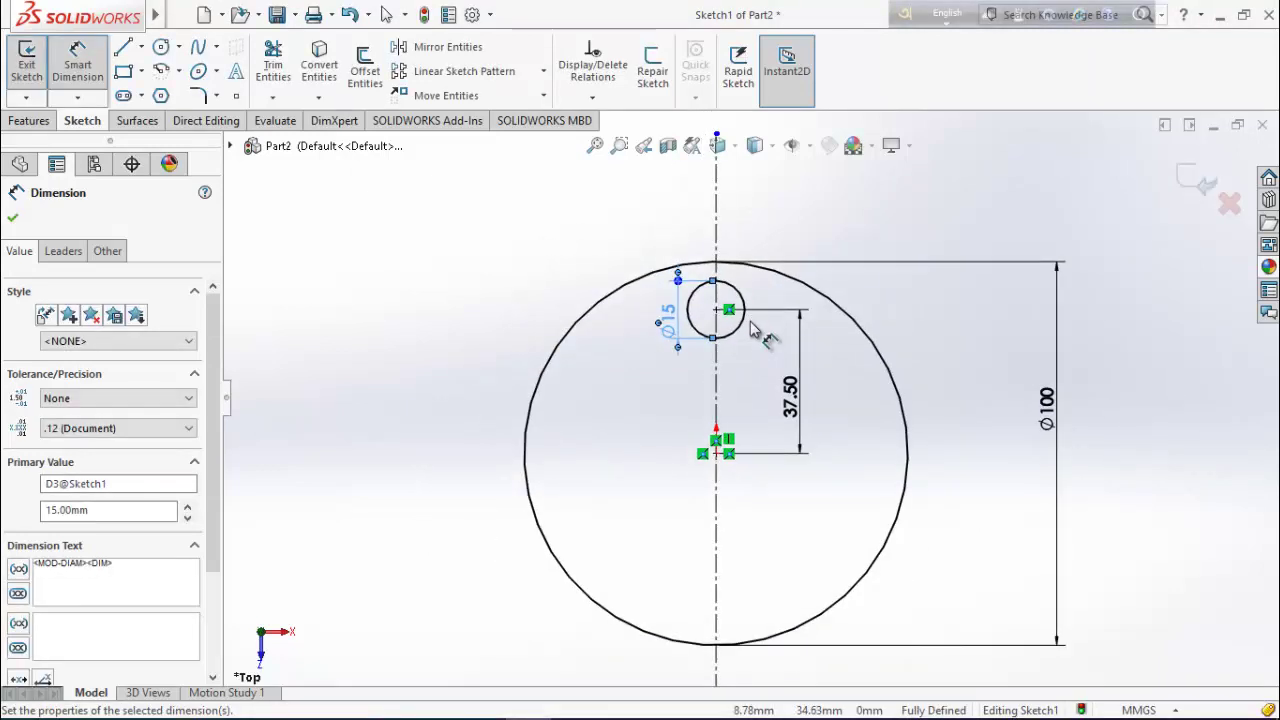
pyautogui.click(17, 218)
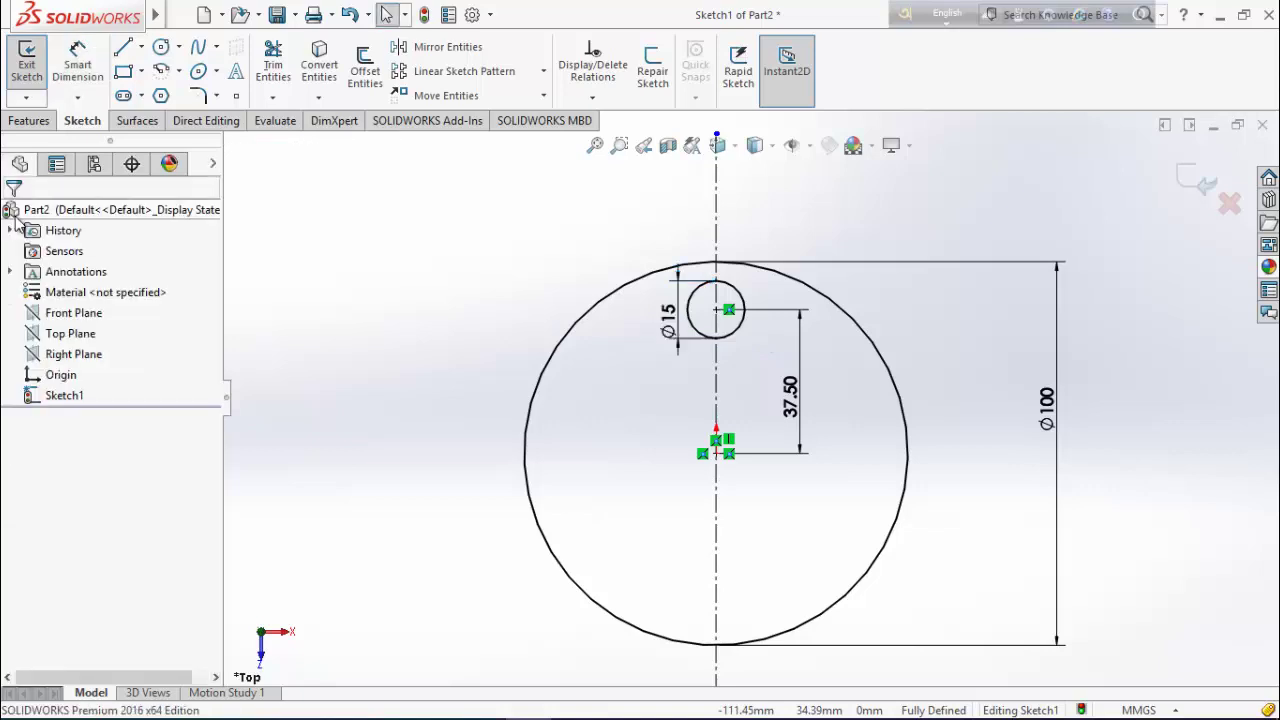
# Exit the sketch and extrude it 10 mm, Blind, into a disc with the off-centre hole.
pyautogui.click(1190, 177)
pyautogui.moveTo(347, 349)
pyautogui.mouseDown(button='middle')
pyautogui.moveTo(320, 306)
pyautogui.moveTo(327, 276)
pyautogui.mouseUp(button='middle')
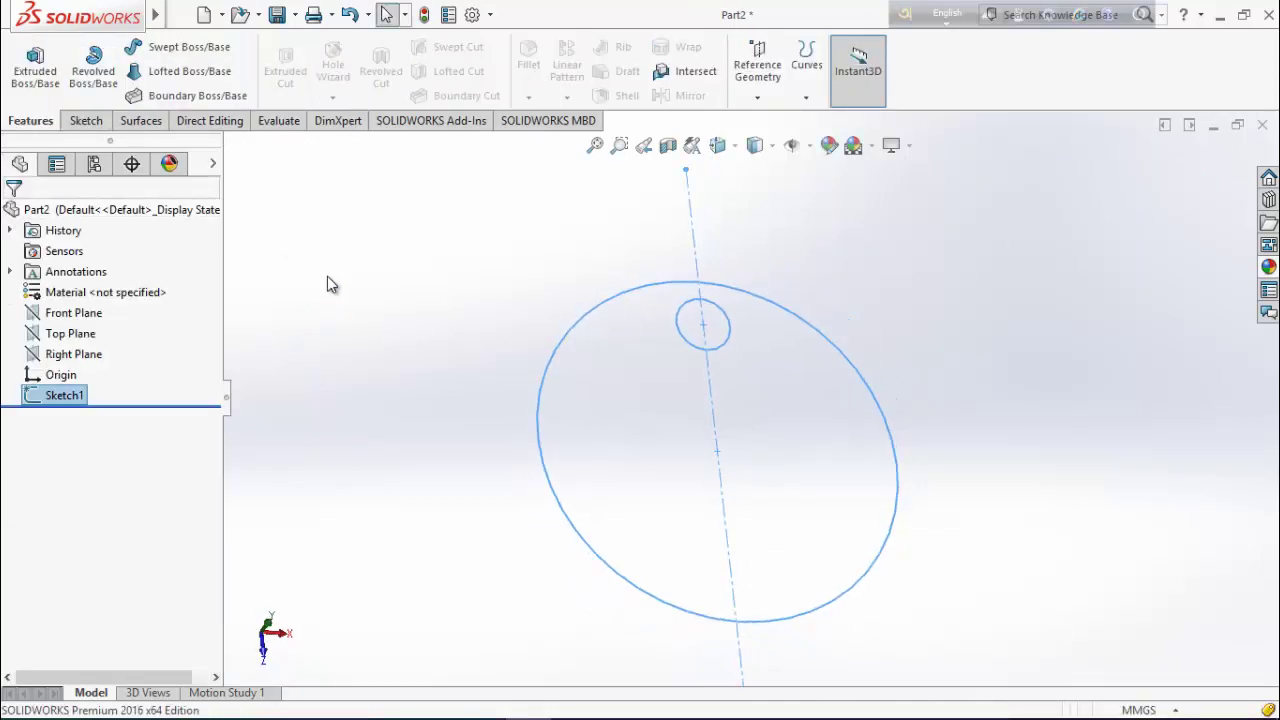
pyautogui.click(35, 65)
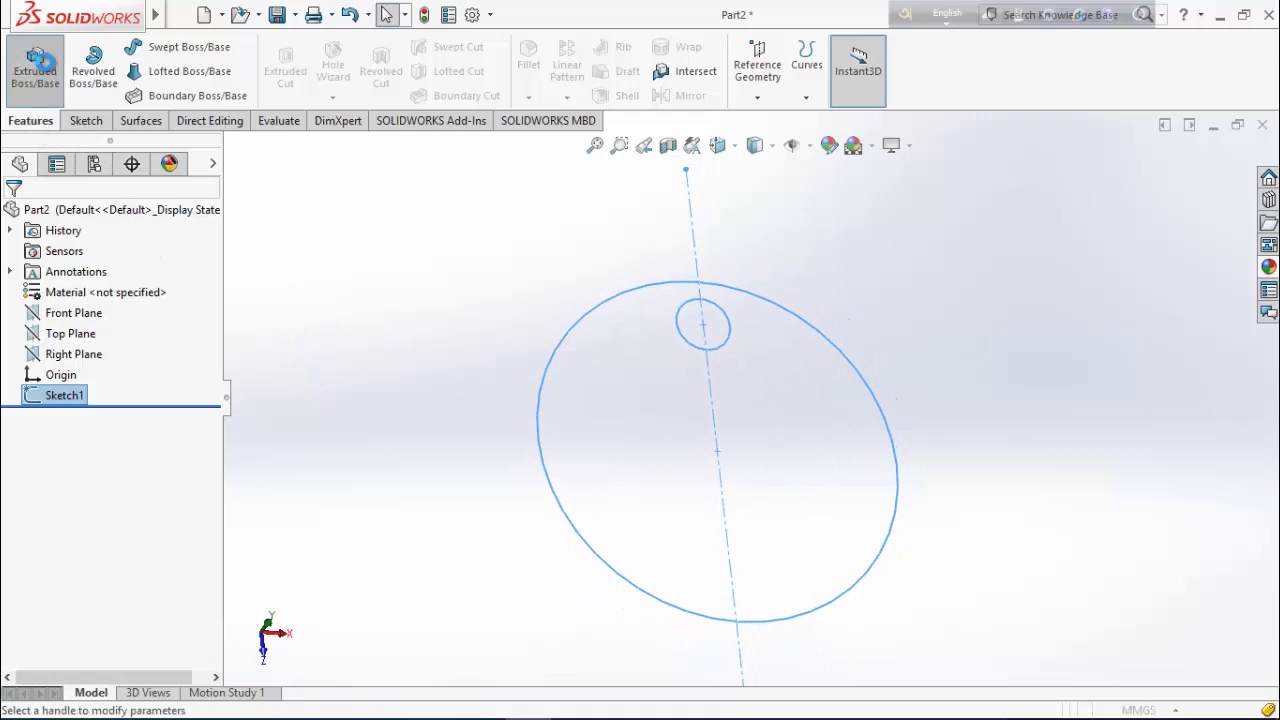
pyautogui.moveTo(340, 380); pyautogui.dragTo(405, 339, button='middle')
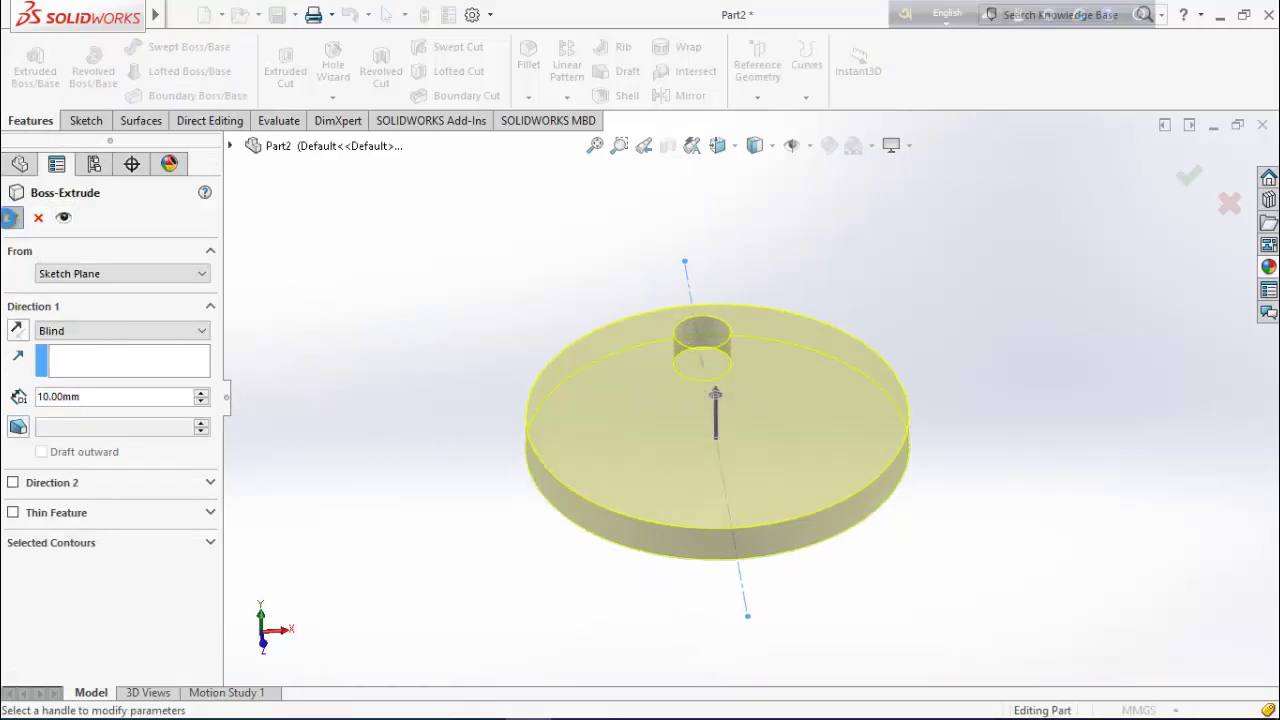
pyautogui.click(10, 217)
# Apply the Plain White scene and colour the whole part red.
pyautogui.click(871, 146)
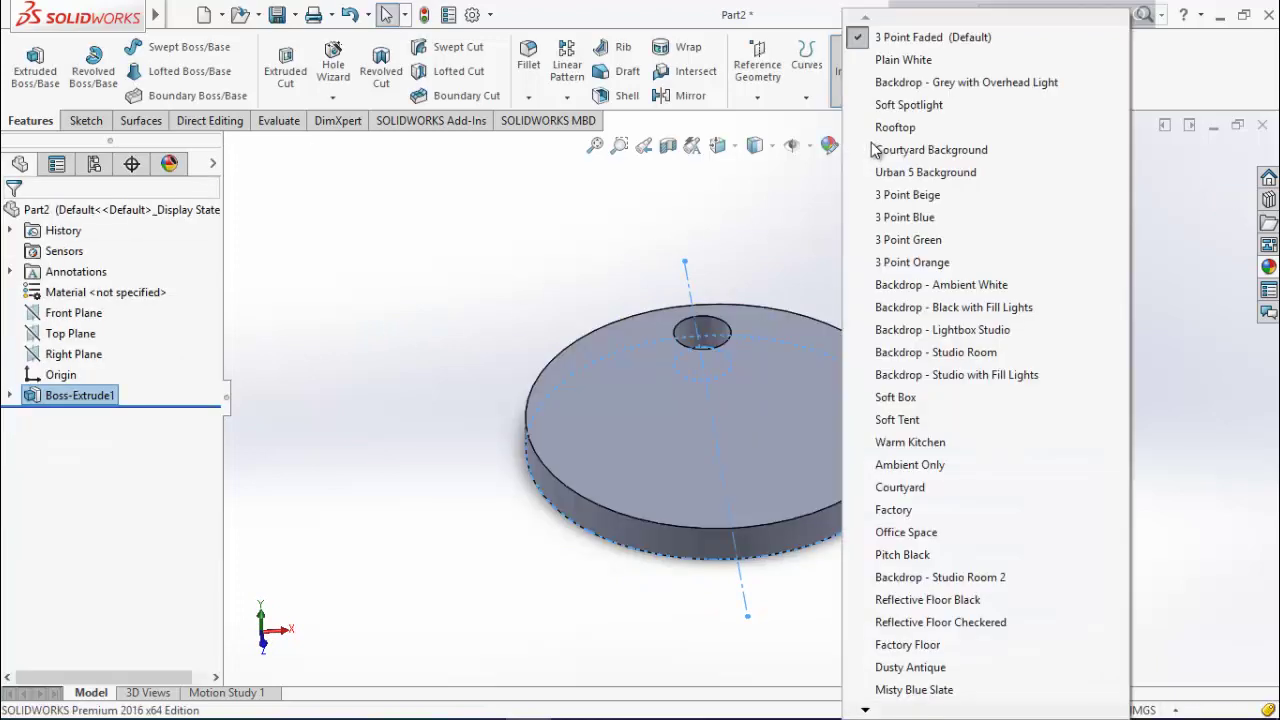
pyautogui.click(905, 58)
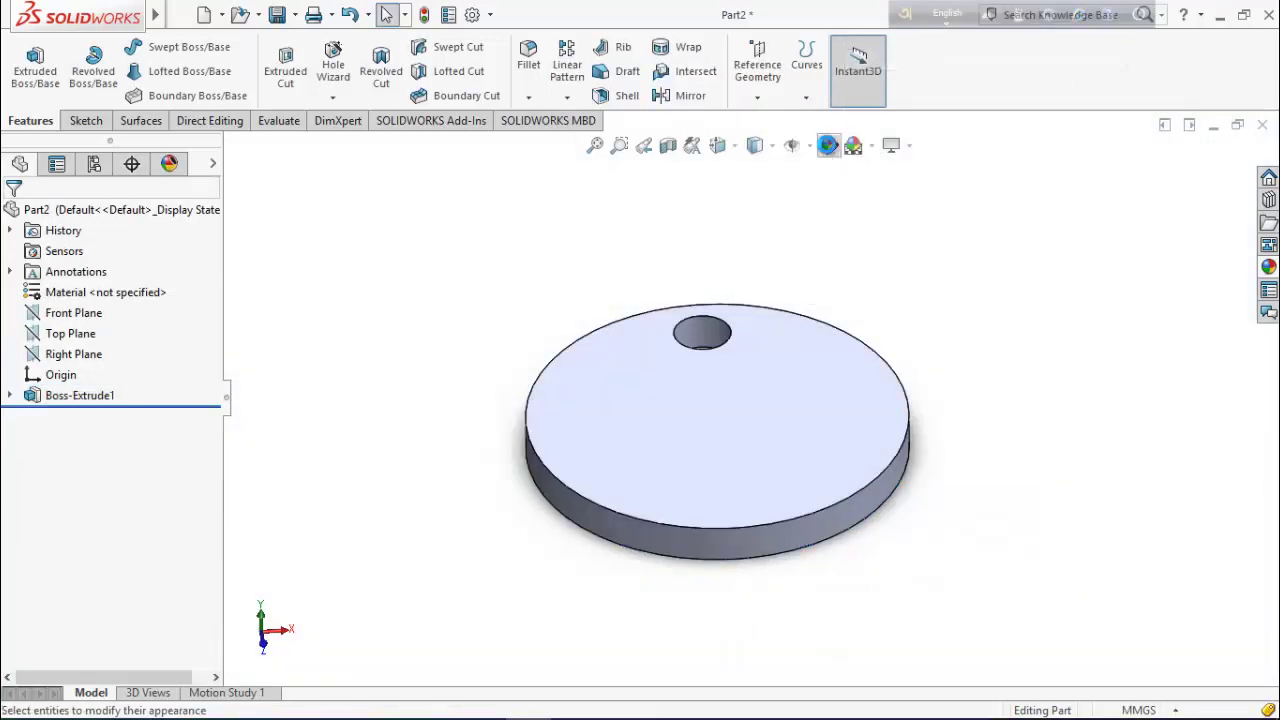
pyautogui.click(828, 148)
pyautogui.click(64, 605)
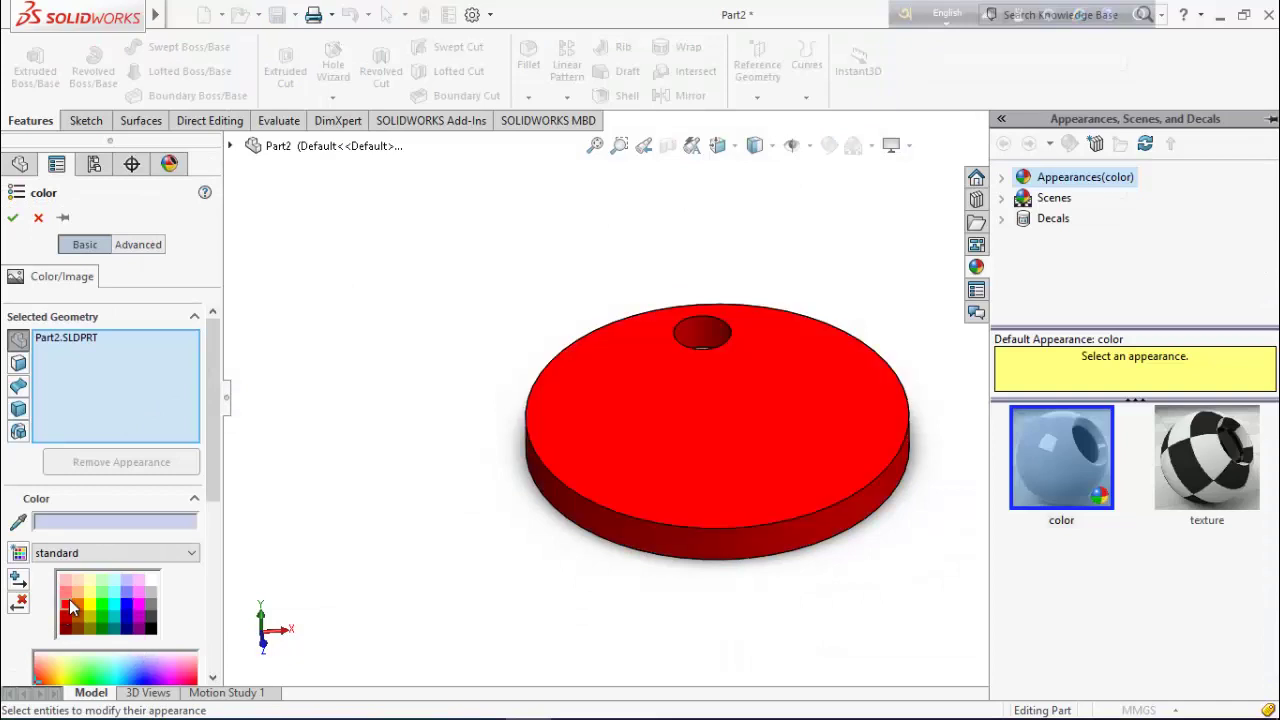
pyautogui.click(13, 219)
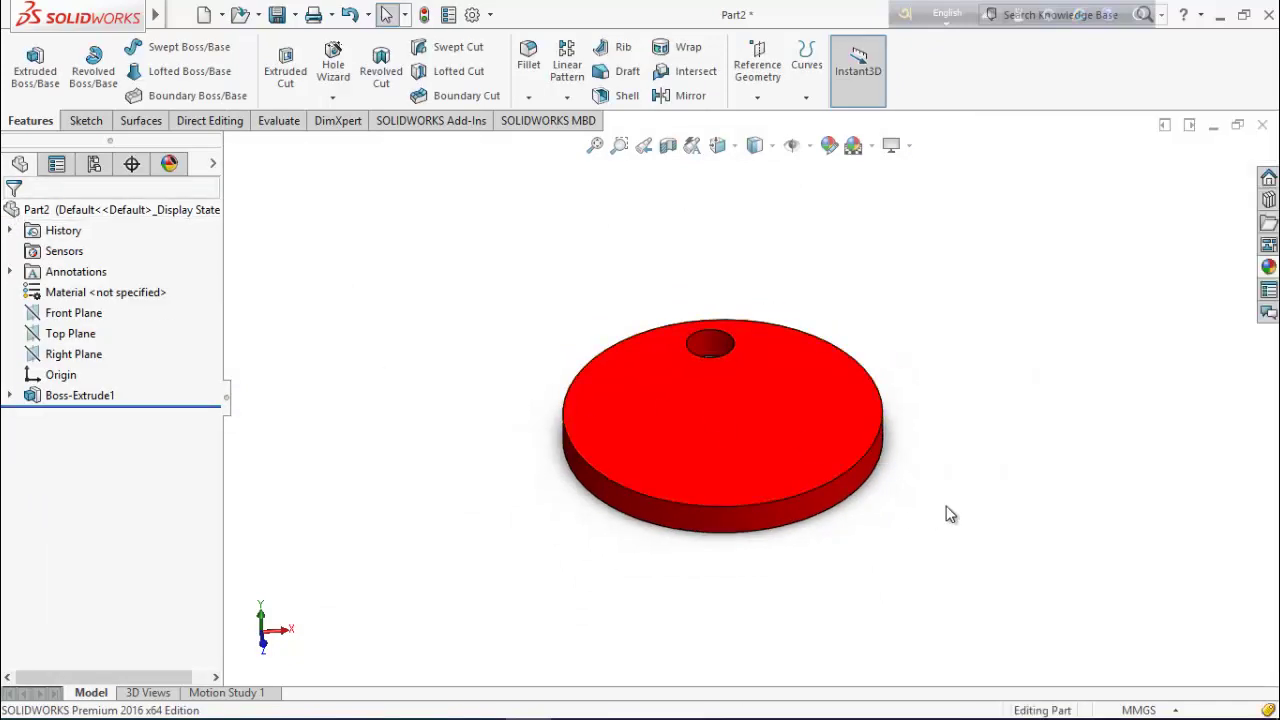
# Save the red disc part as Crank in the Genenva Drive Internal folder.
pyautogui.moveTo(949, 514); pyautogui.dragTo(955, 562, button='middle')
pyautogui.scroll(1, 952, 530)
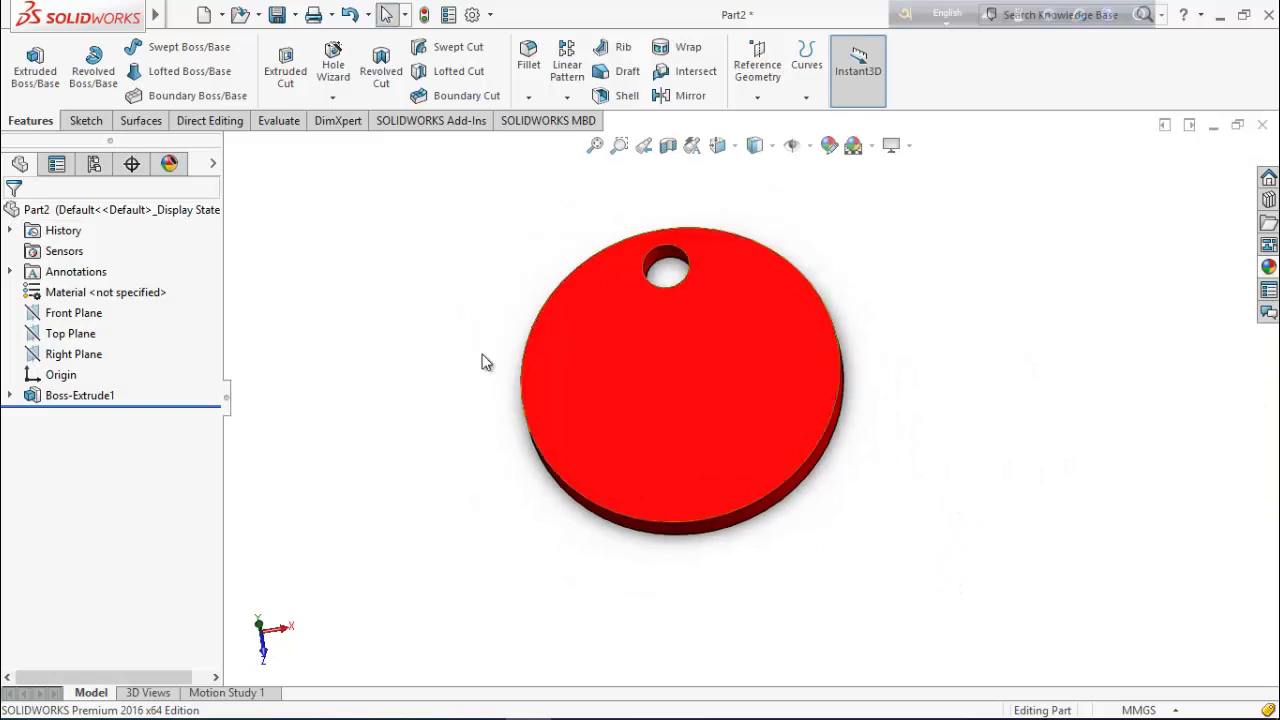
pyautogui.click(276, 14)
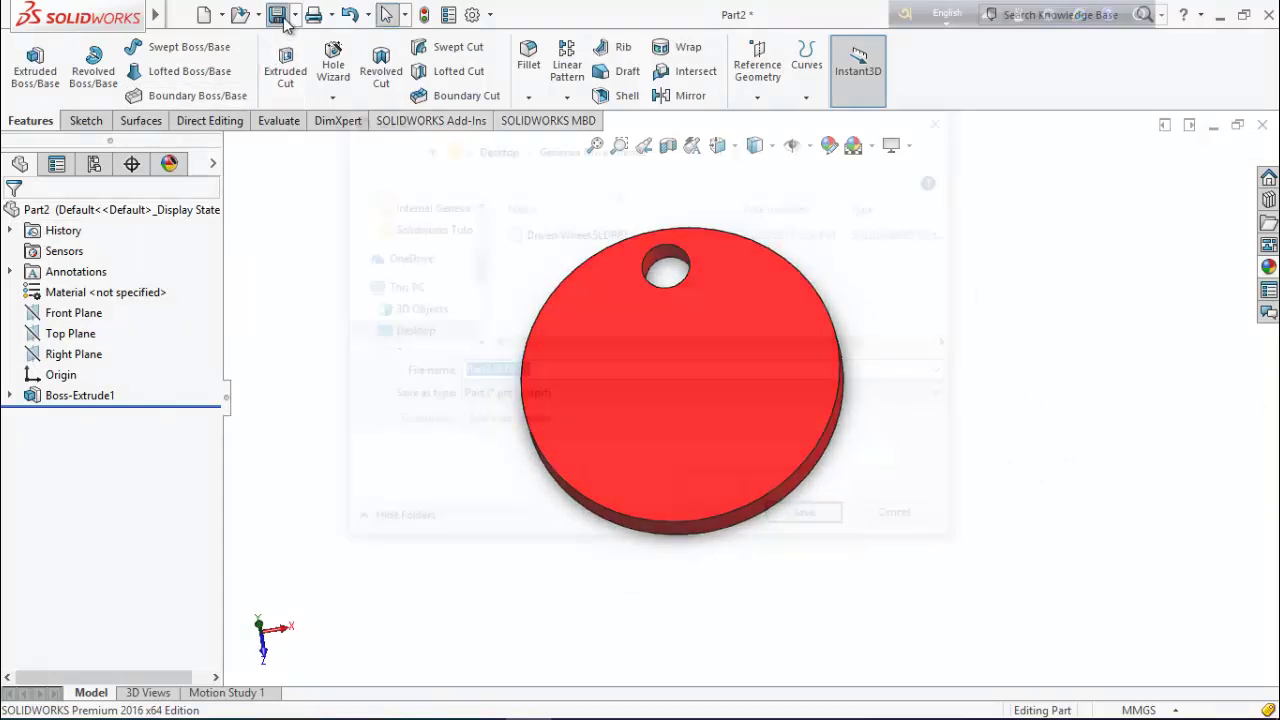
pyautogui.write('Crank')
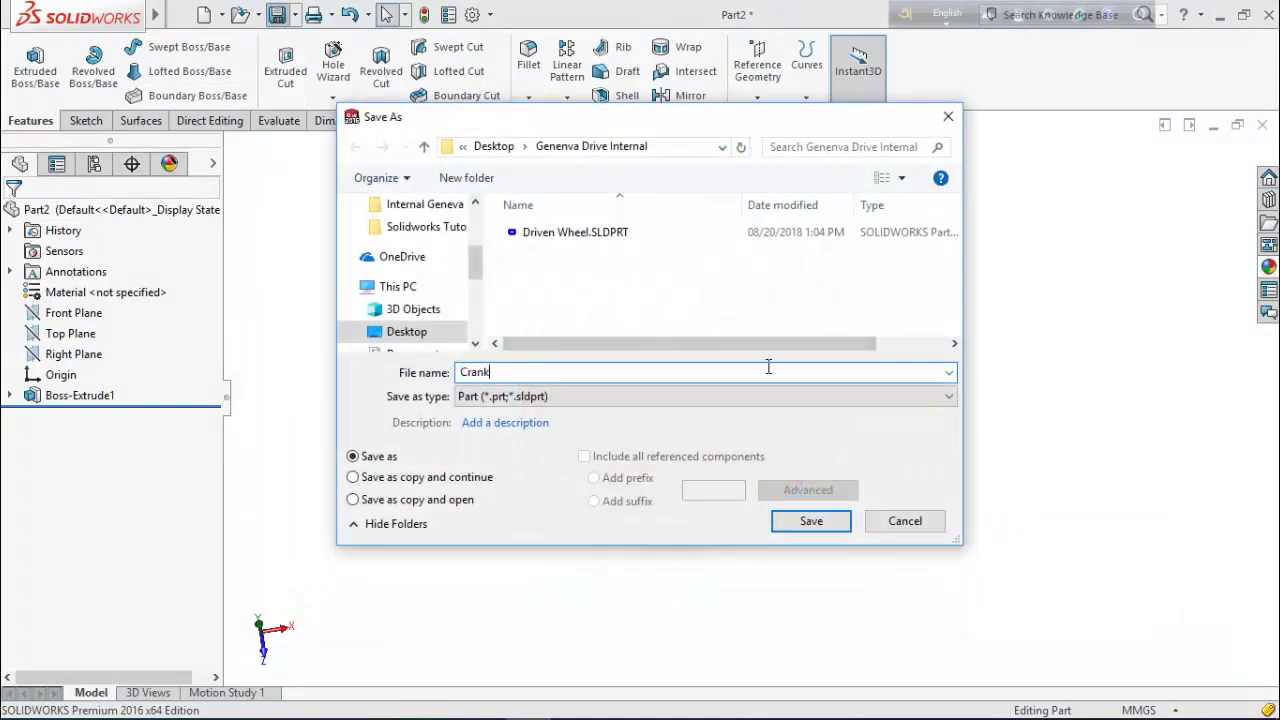
pyautogui.press('Return')
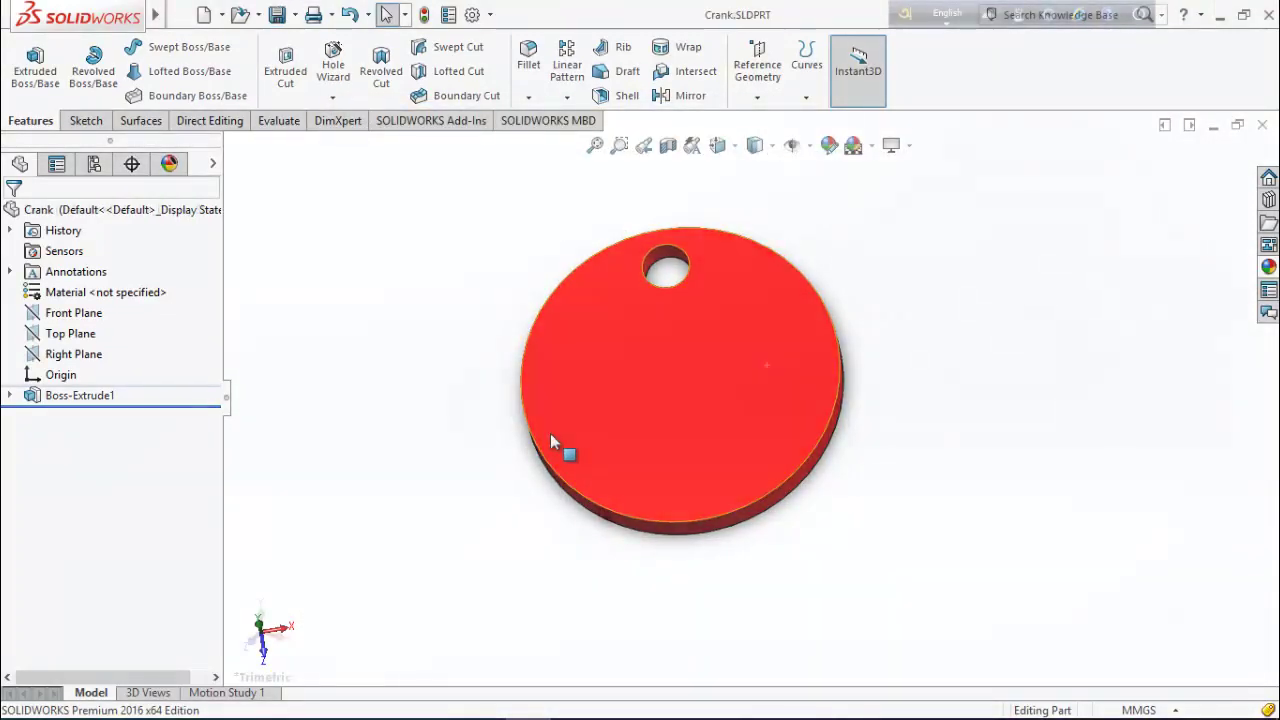
# Create a new part and start a sketch on its Top Plane.
pyautogui.hotkey('ctrl', 'n')
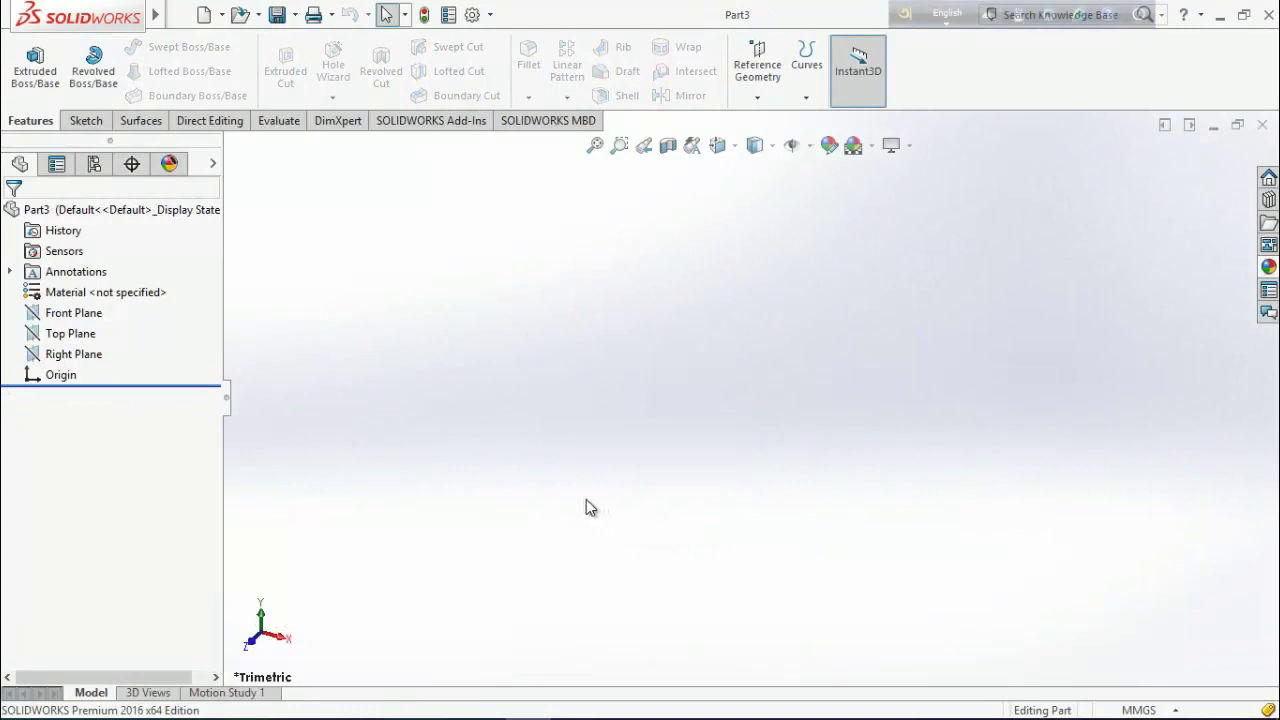
pyautogui.click(74, 333)
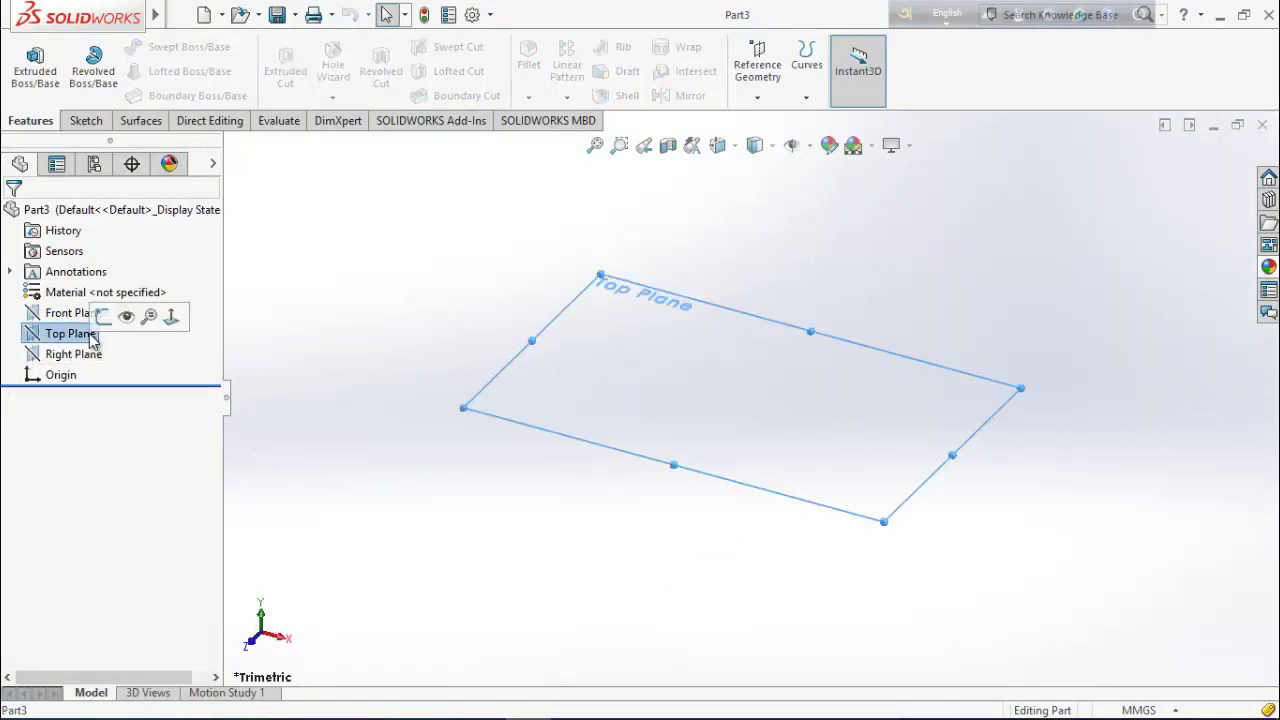
pyautogui.click(102, 318)
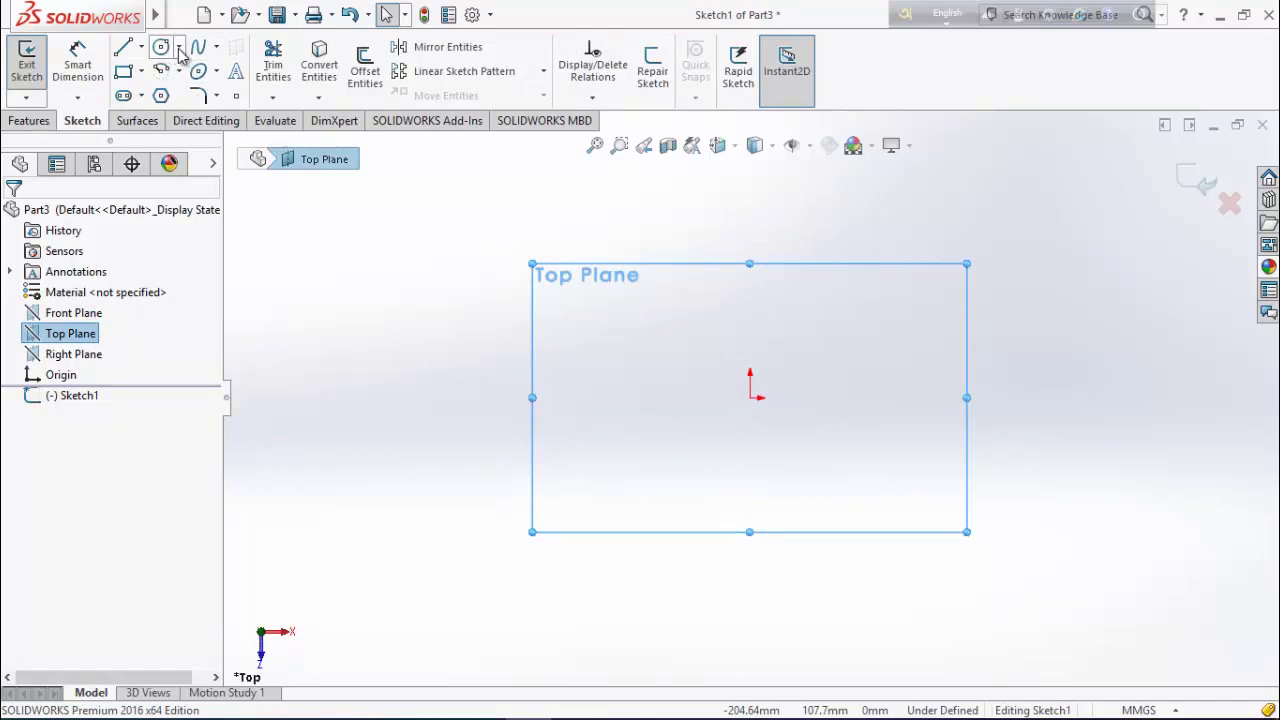
# Draw a circle about 29 mm in diameter centred on the origin.
pyautogui.click(179, 47)
pyautogui.click(190, 69)
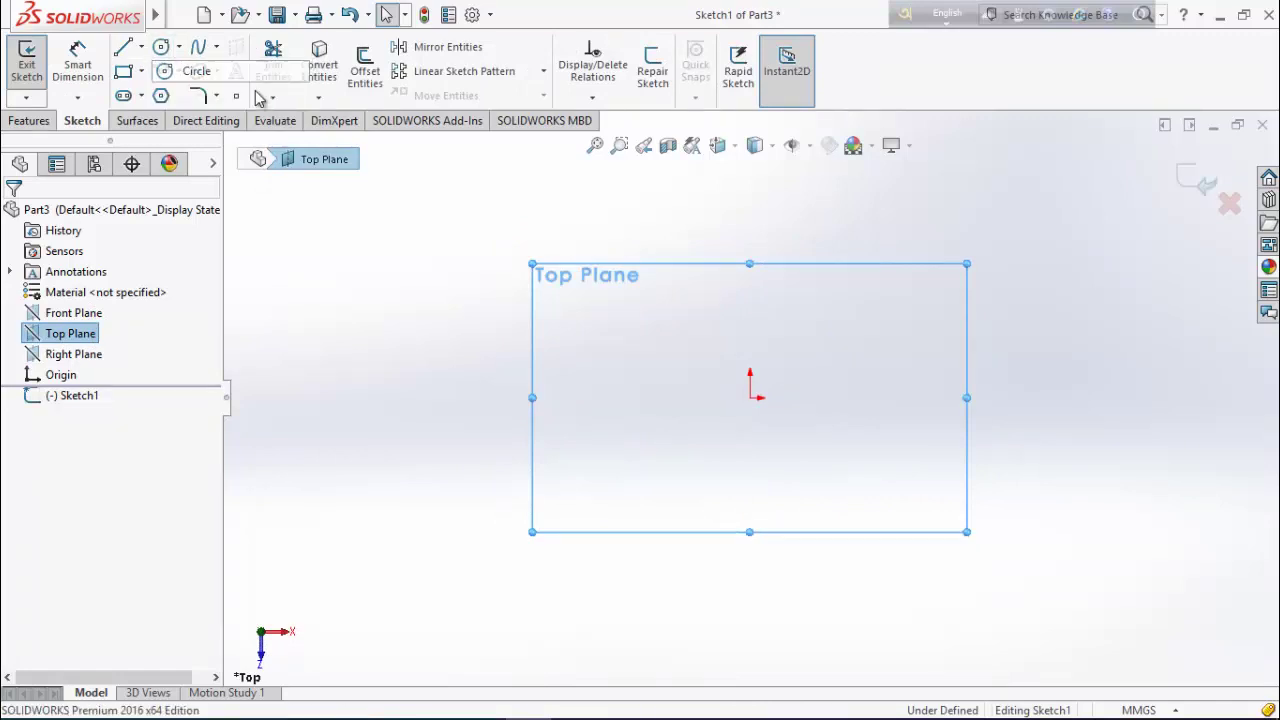
pyautogui.click(750, 398)
pyautogui.click(784, 398)
pyautogui.rightClick(521, 360)
pyautogui.click(560, 371)
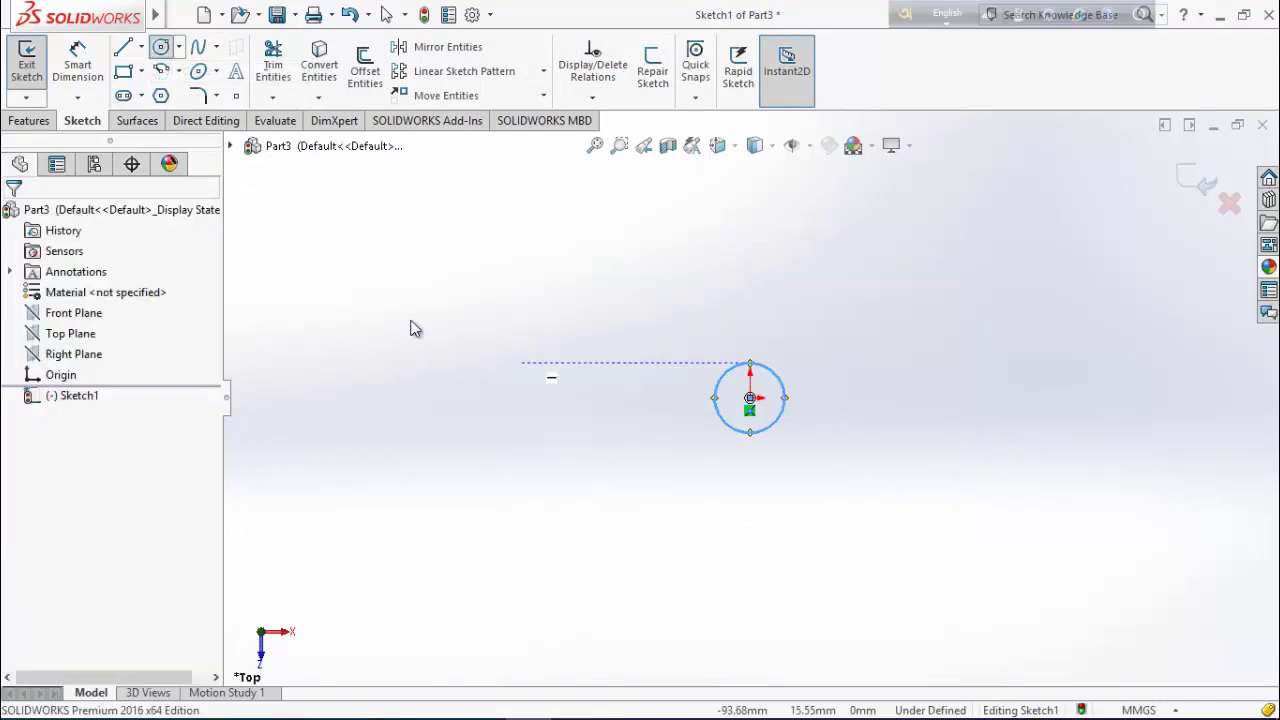
# Dimension the origin-centred circle's diameter as 15 mm with Smart Dimension.
pyautogui.click(78, 62)
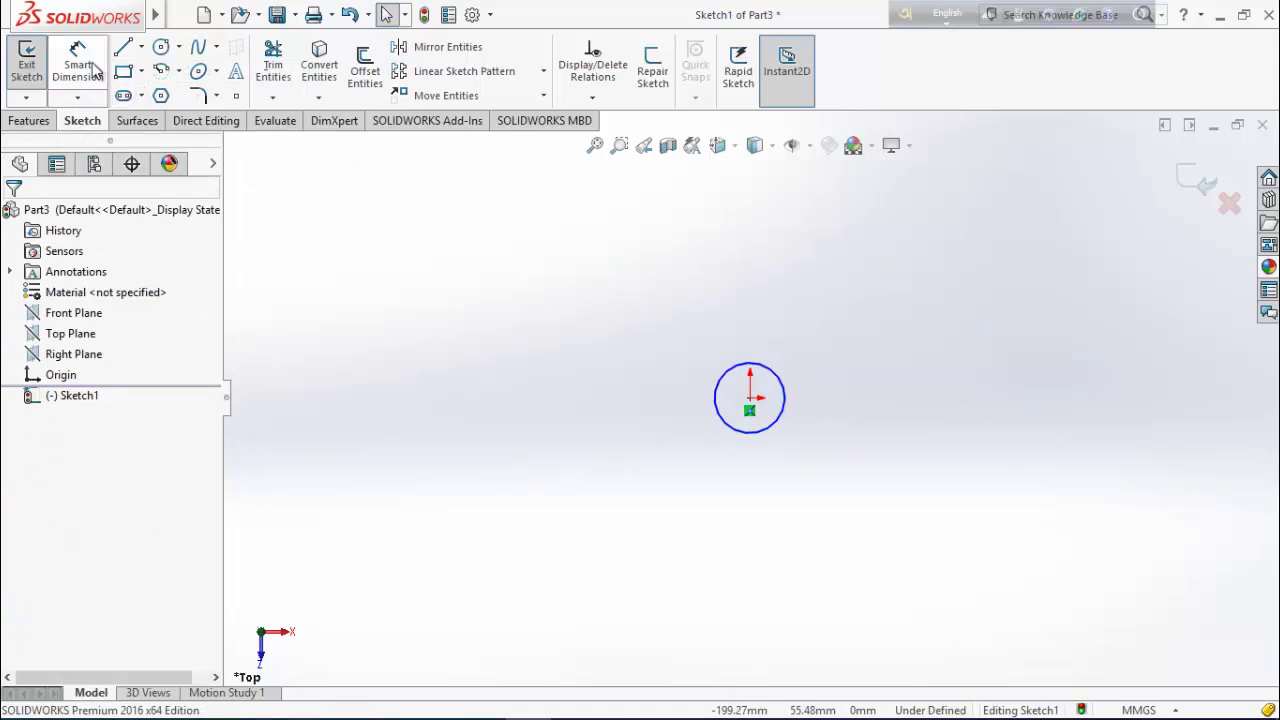
pyautogui.click(790, 392)
pyautogui.click(918, 410)
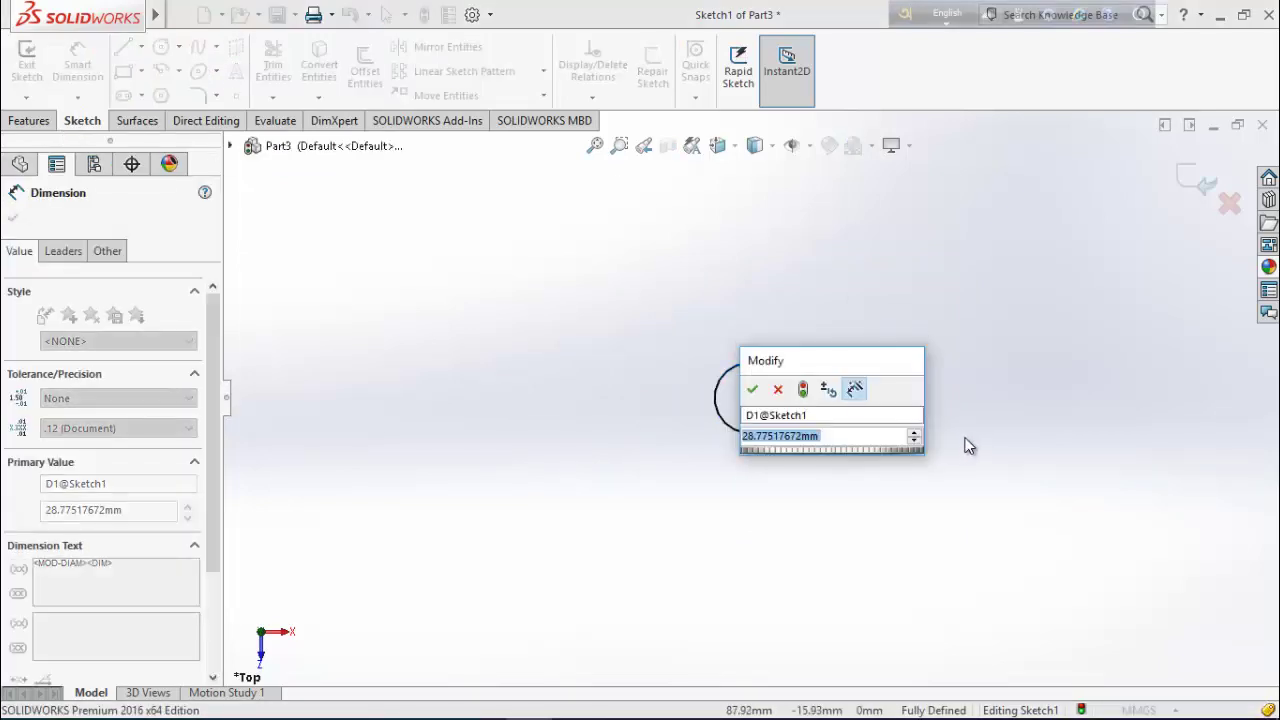
pyautogui.write('15')
pyautogui.press('Return')
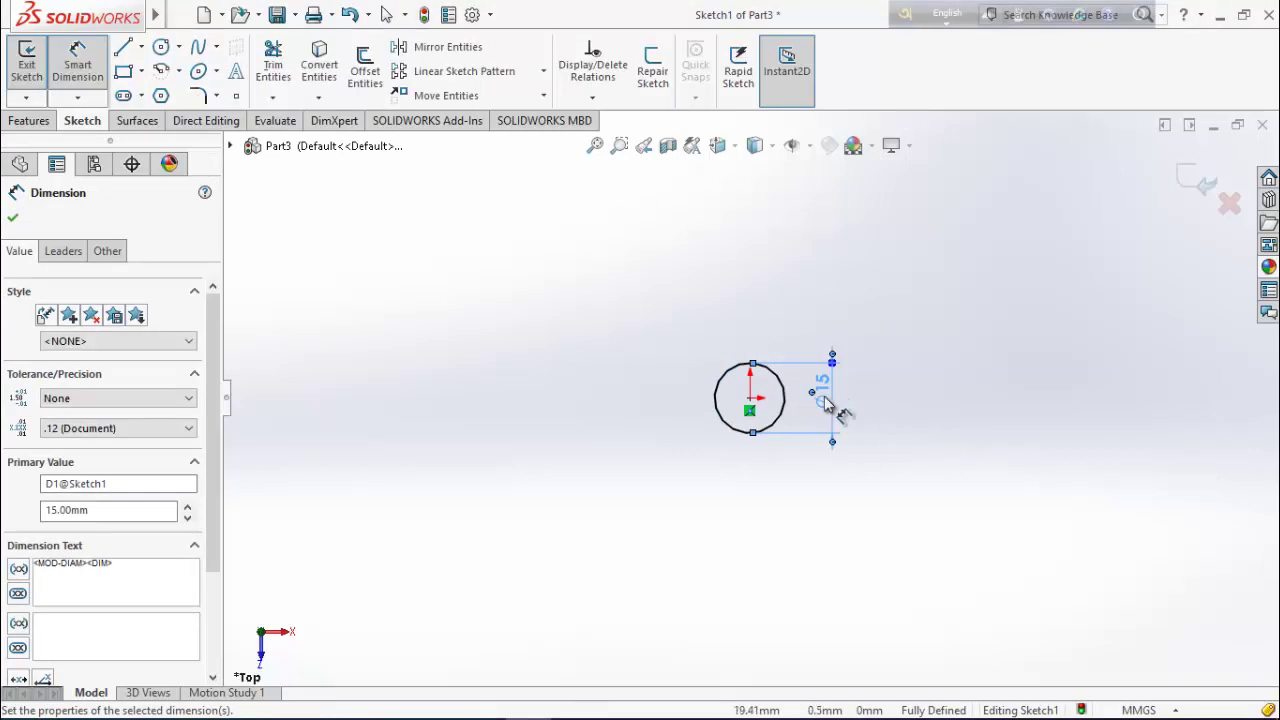
pyautogui.click(12, 217)
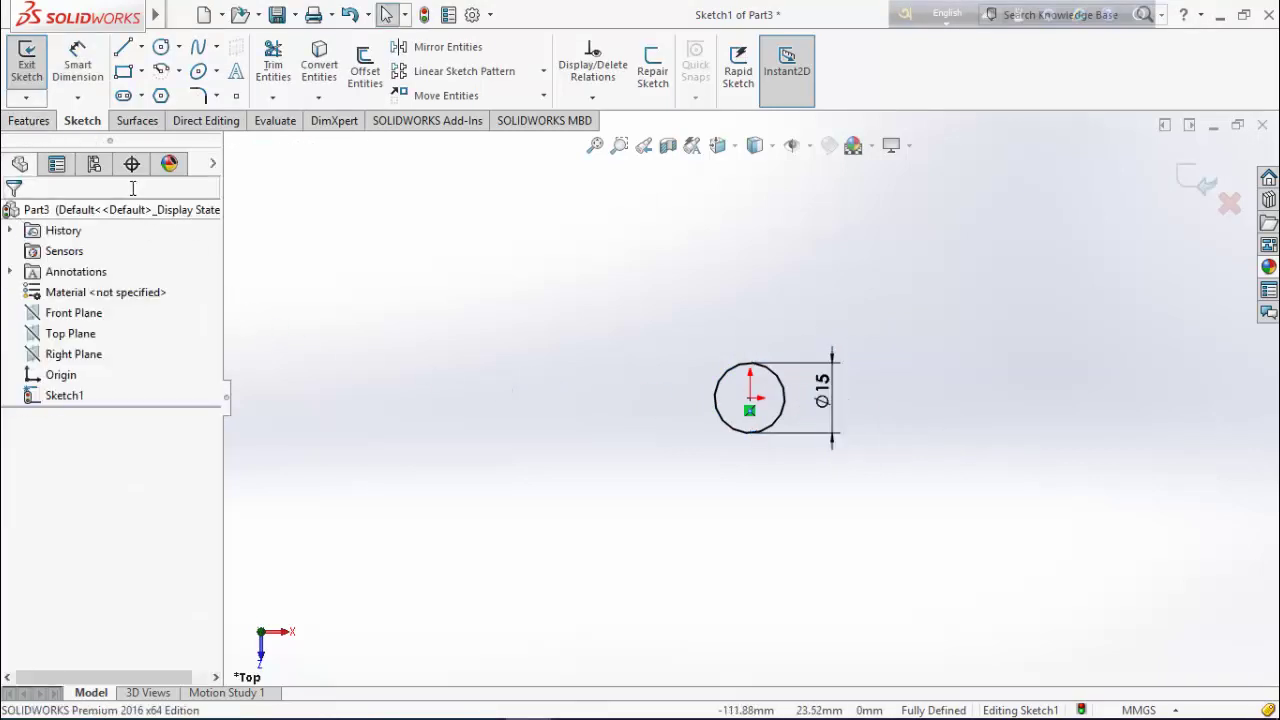
# Exit the sketch and extrude the 15 mm circle upward 20 mm, Blind, into a cylindrical pin.
pyautogui.click(27, 60)
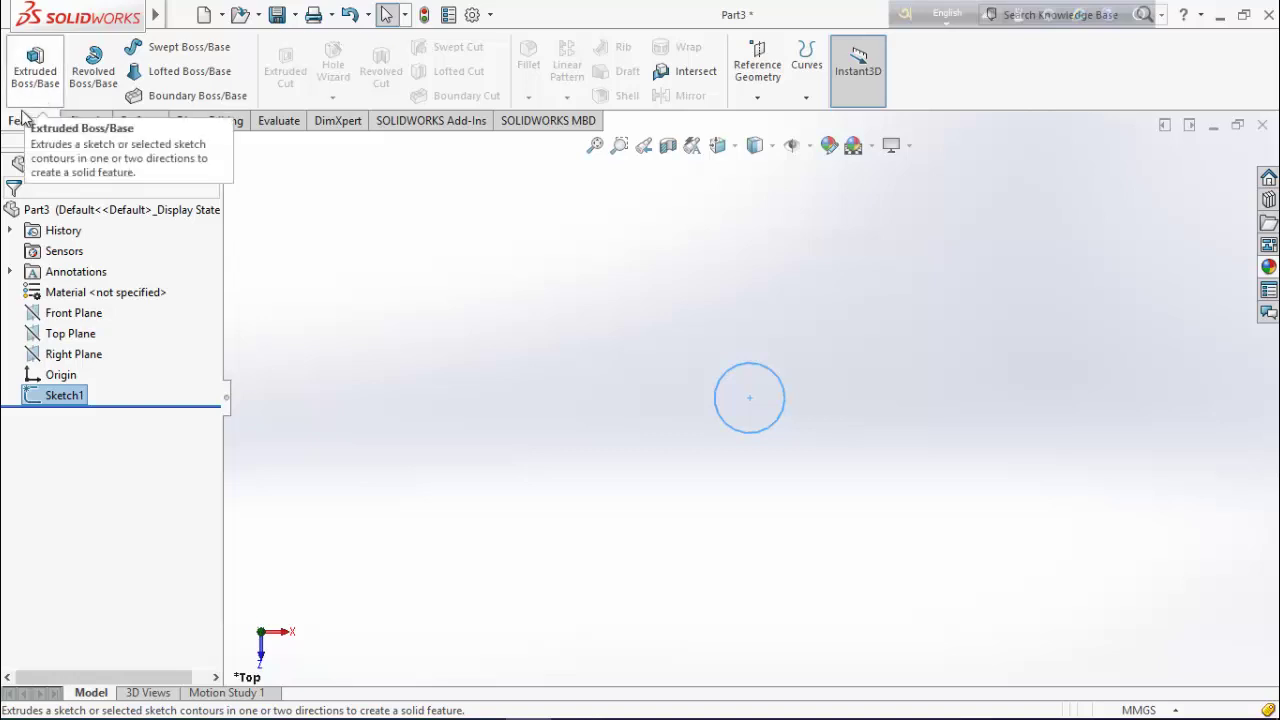
pyautogui.click(46, 82)
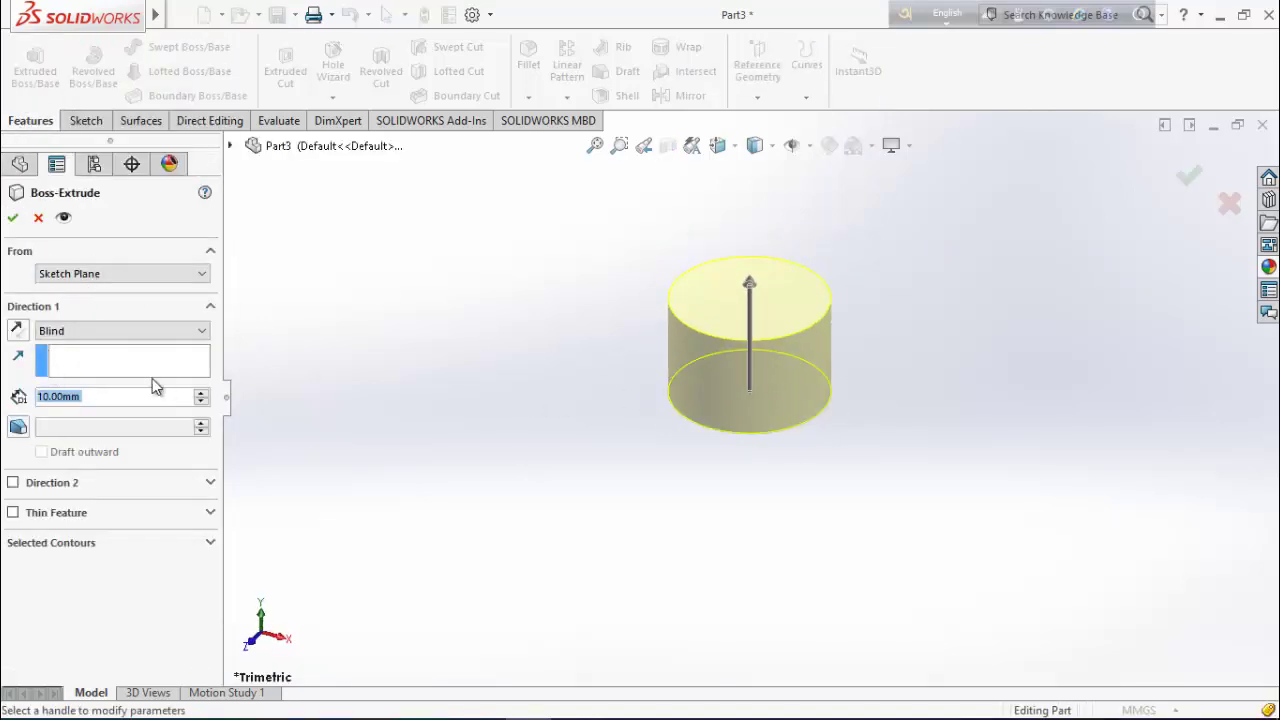
pyautogui.click(201, 393)
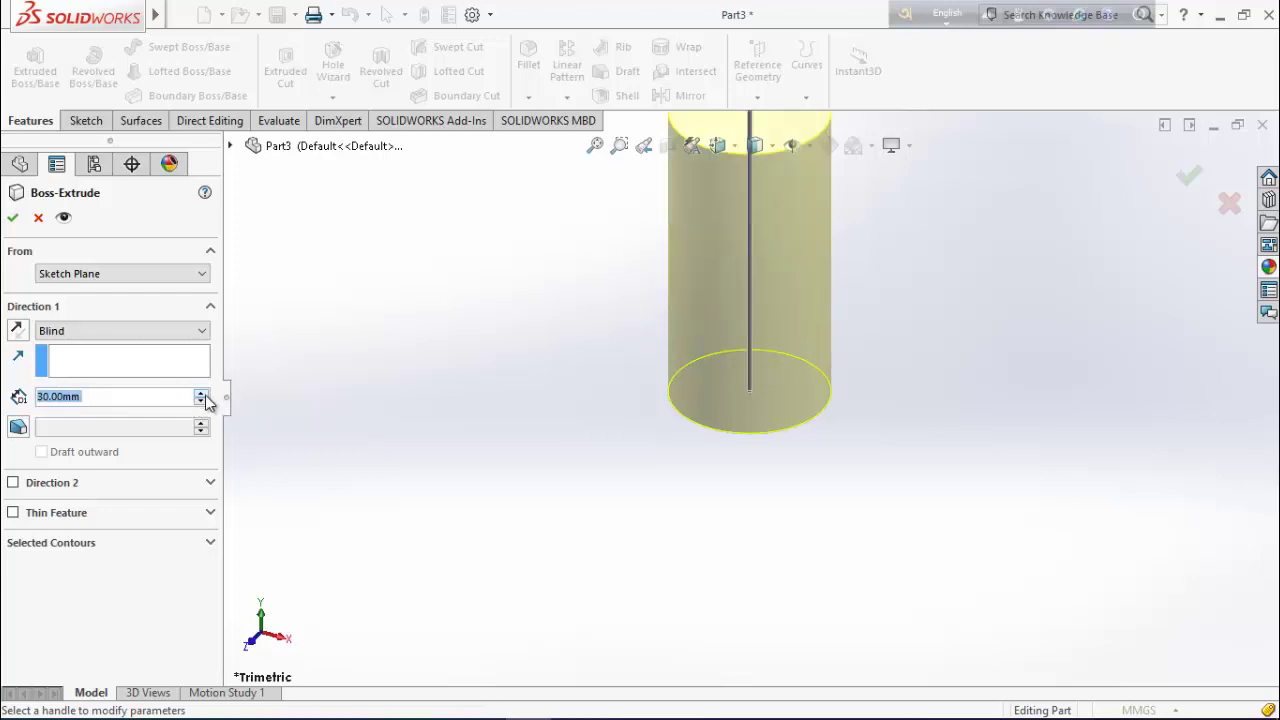
pyautogui.click(15, 218)
# Set the scene to Plain White and apply a bright green colour to the whole pin part.
pyautogui.click(856, 146)
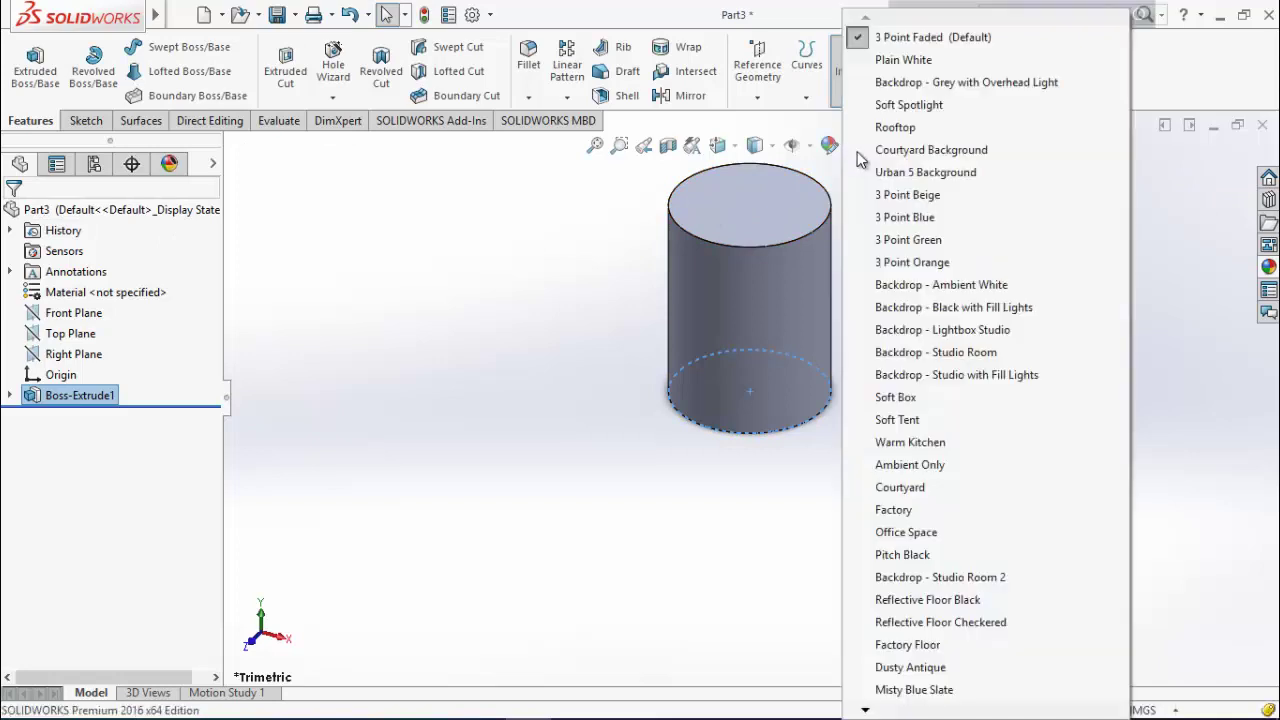
pyautogui.click(915, 60)
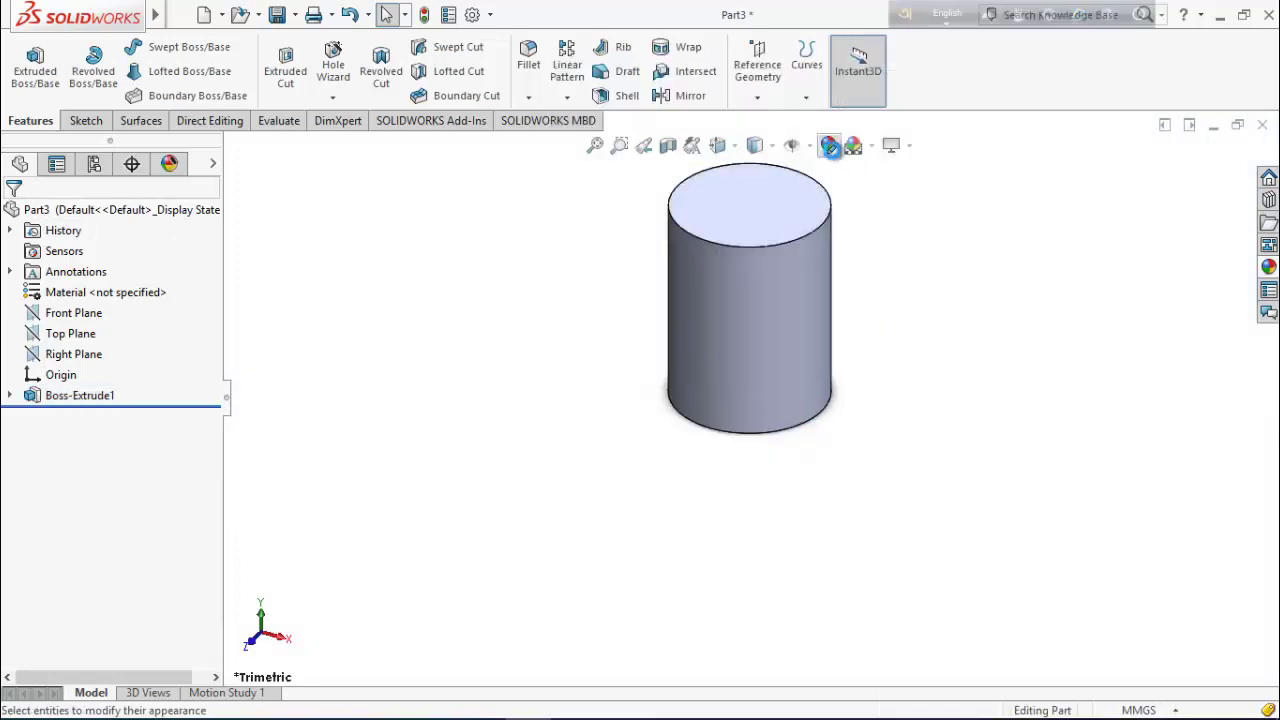
pyautogui.click(830, 146)
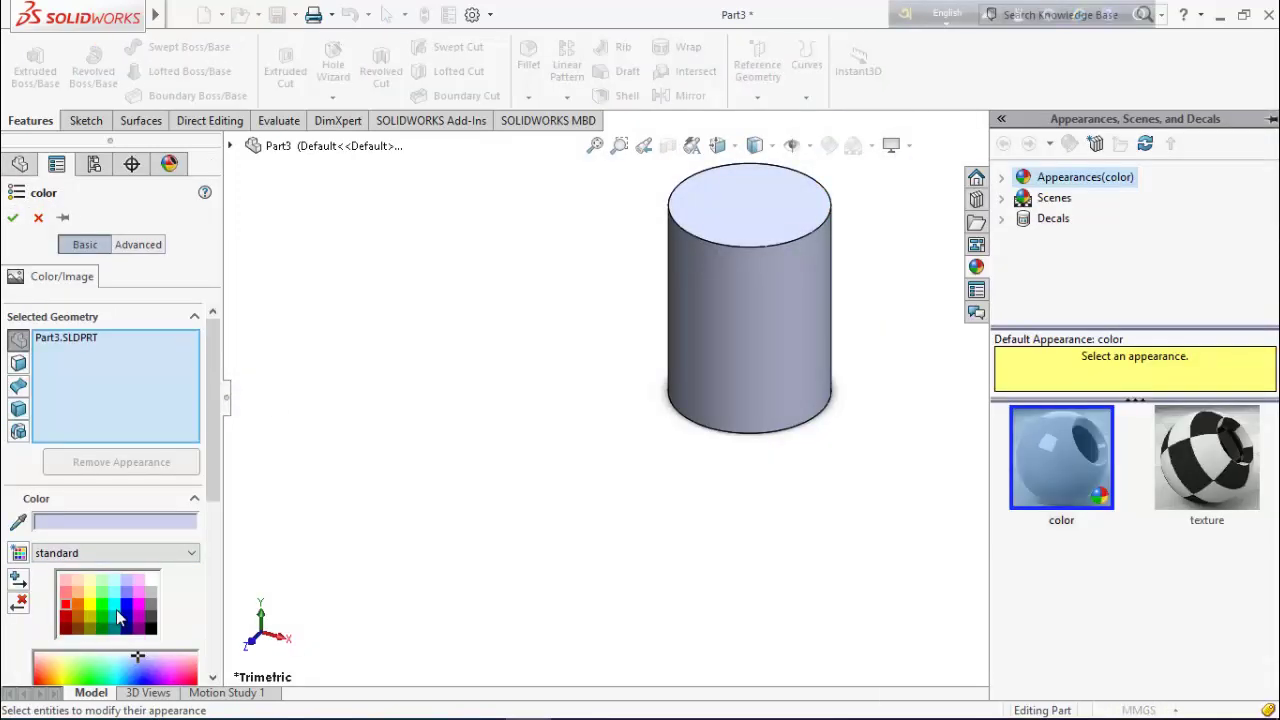
pyautogui.click(105, 612)
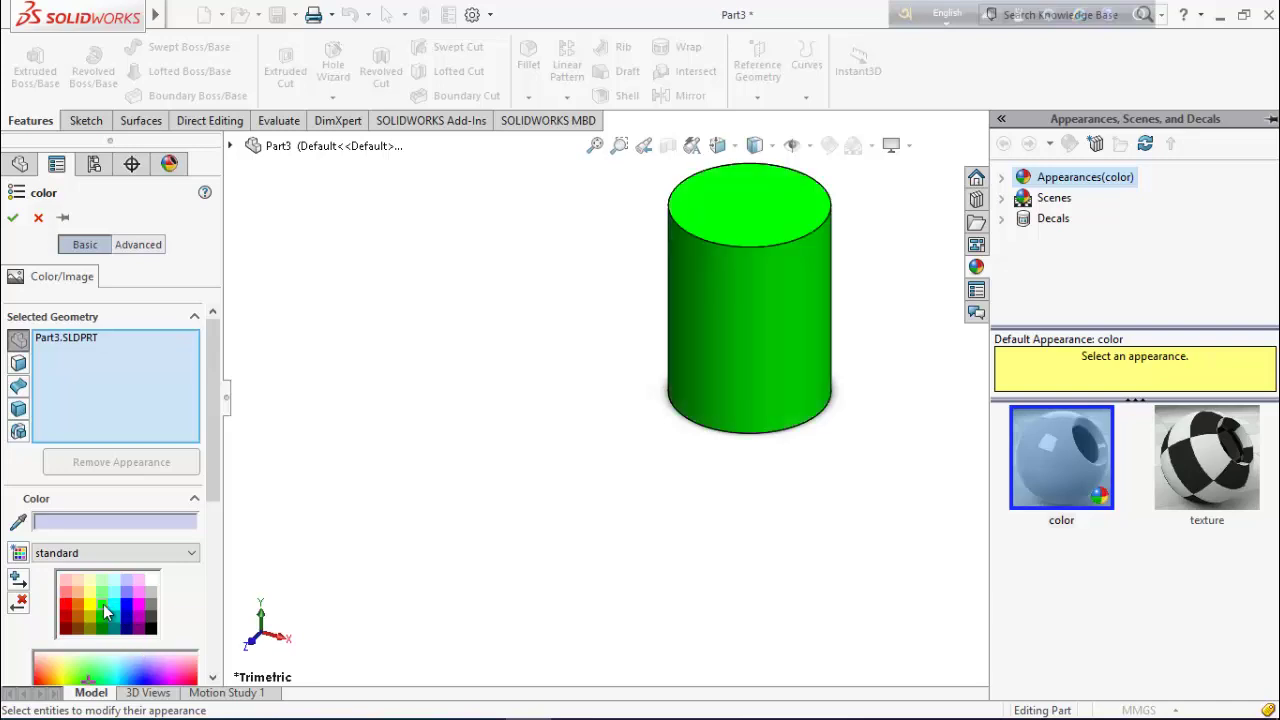
pyautogui.scroll(-1, 35, 547)
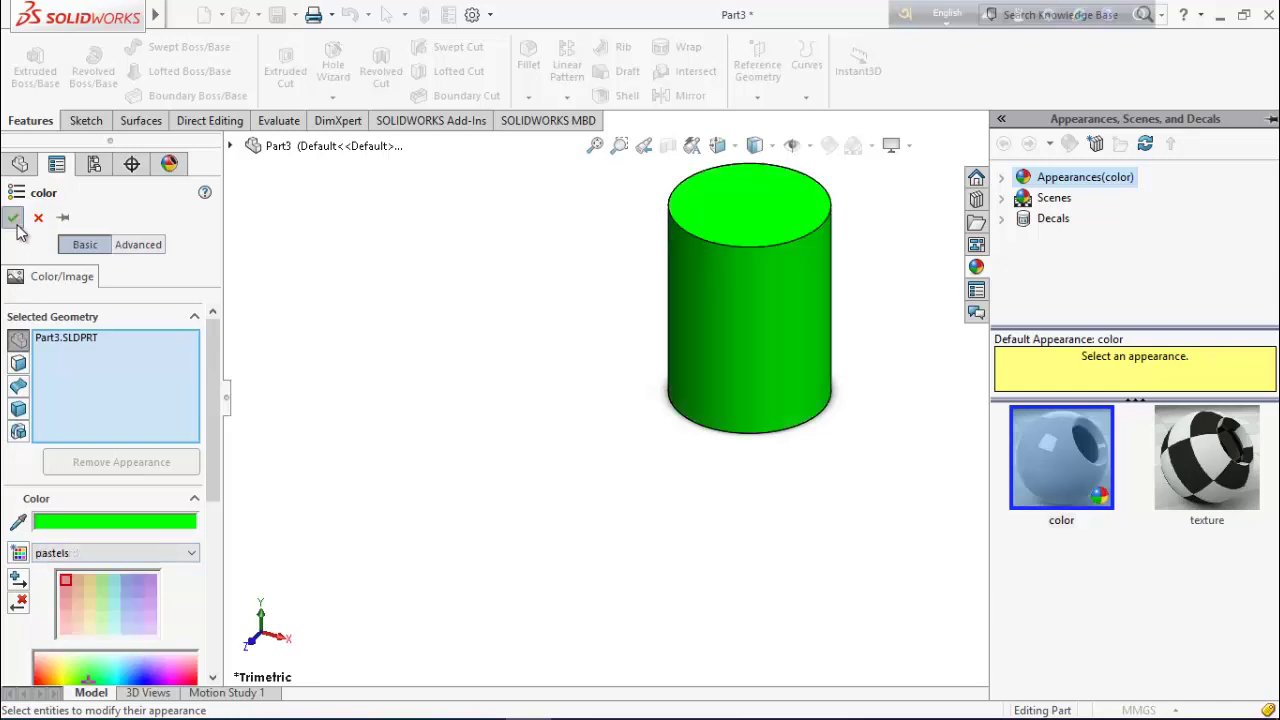
pyautogui.click(13, 218)
# Save the part as Pin in the Genenva Drive Internal folder.
pyautogui.click(278, 16)
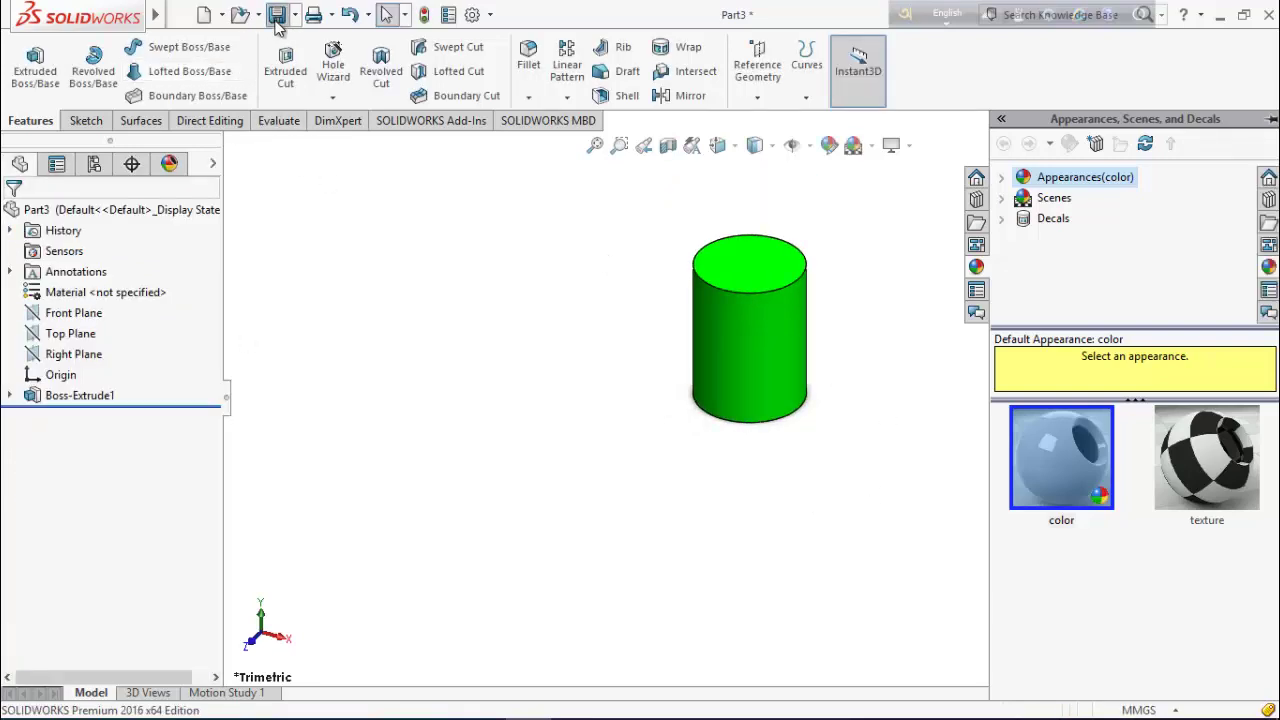
pyautogui.write('Pin')
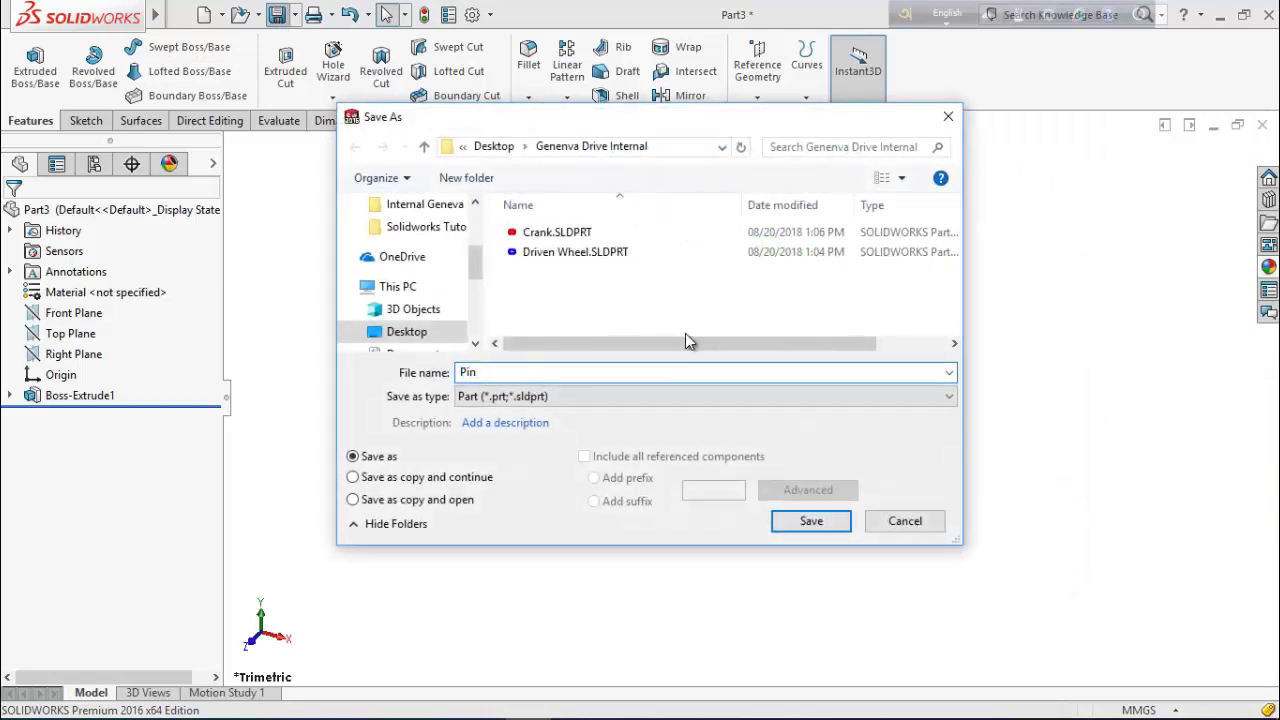
pyautogui.press('Return')
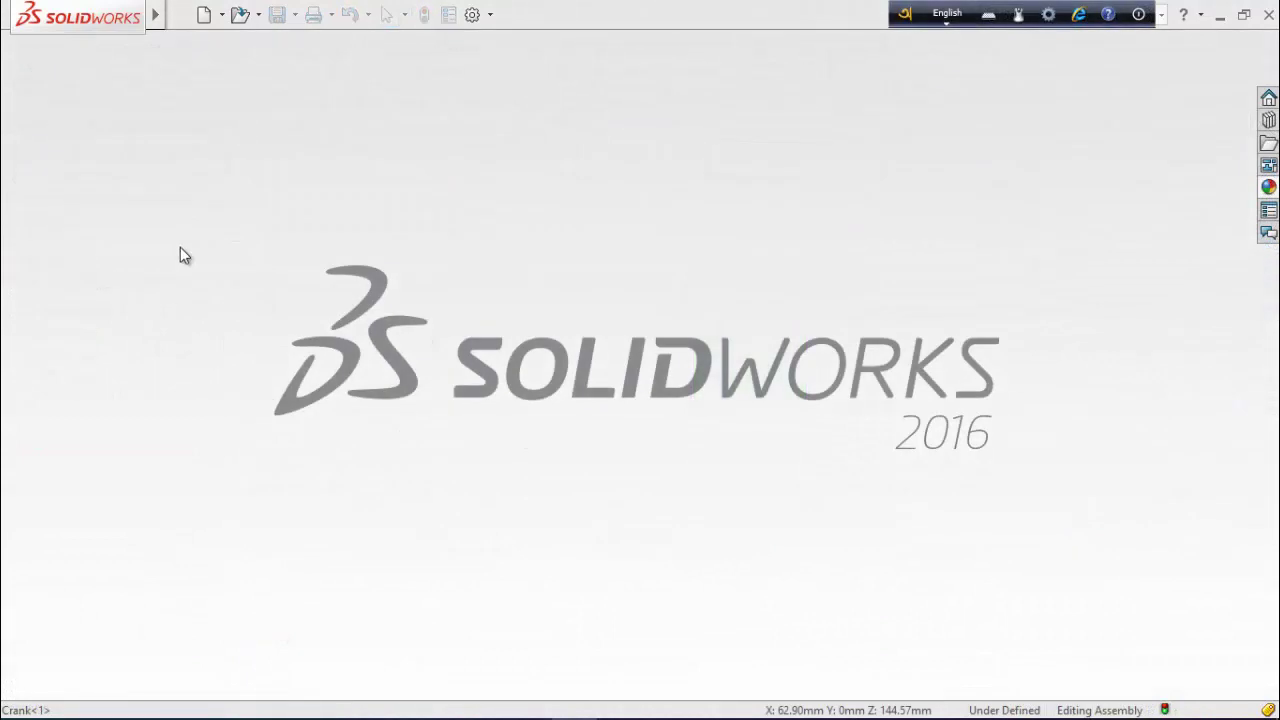
# Create a new assembly and place the Crank part in it as the first component.
pyautogui.click(221, 18)
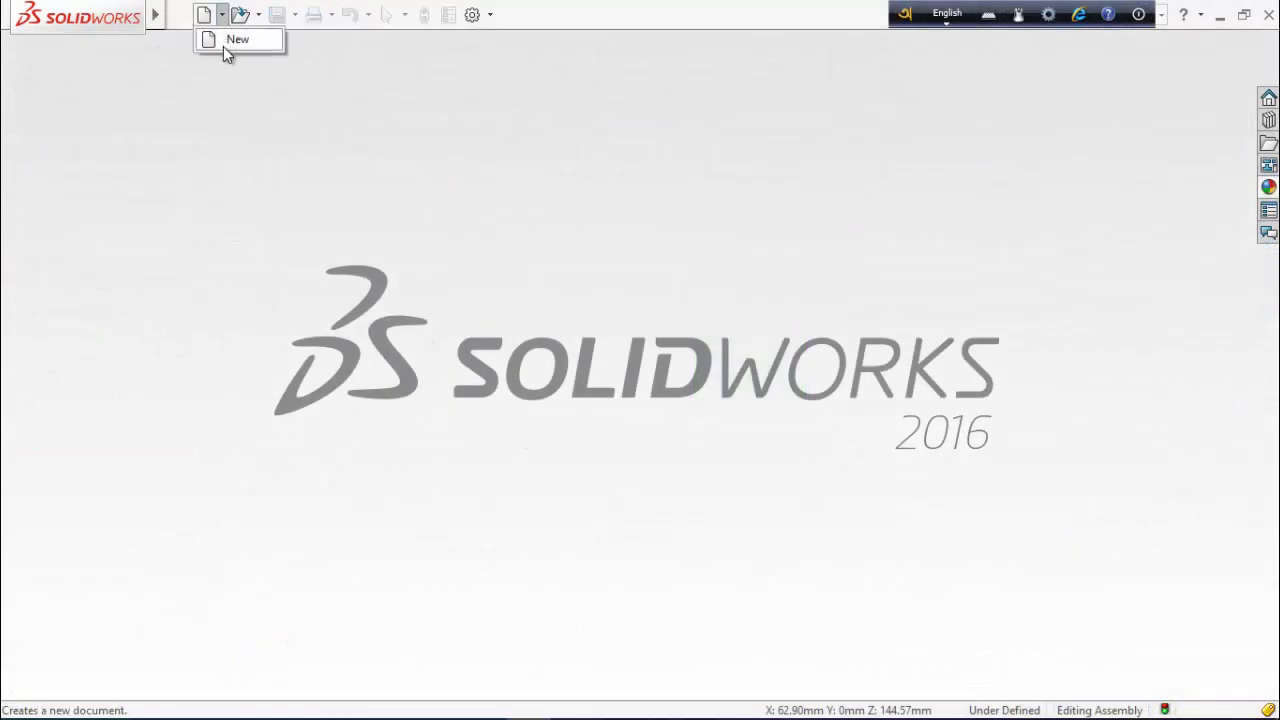
pyautogui.click(232, 40)
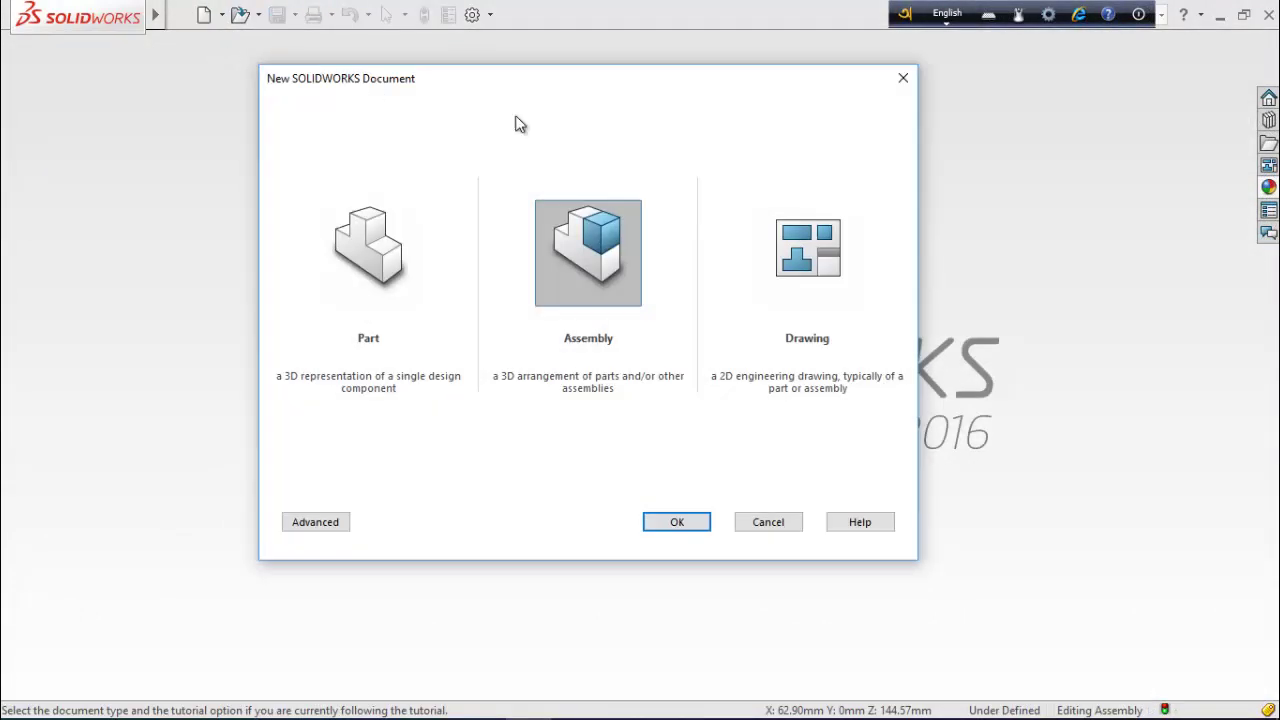
pyautogui.click(652, 524)
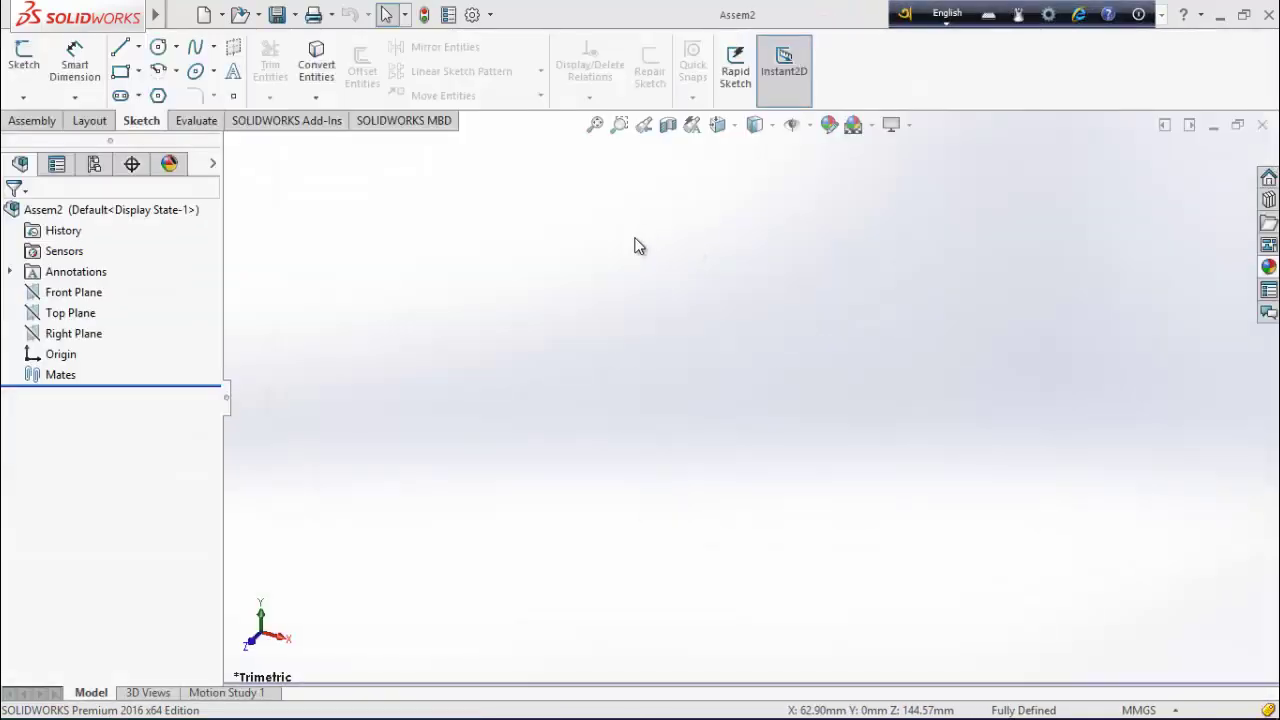
pyautogui.click(92, 558)
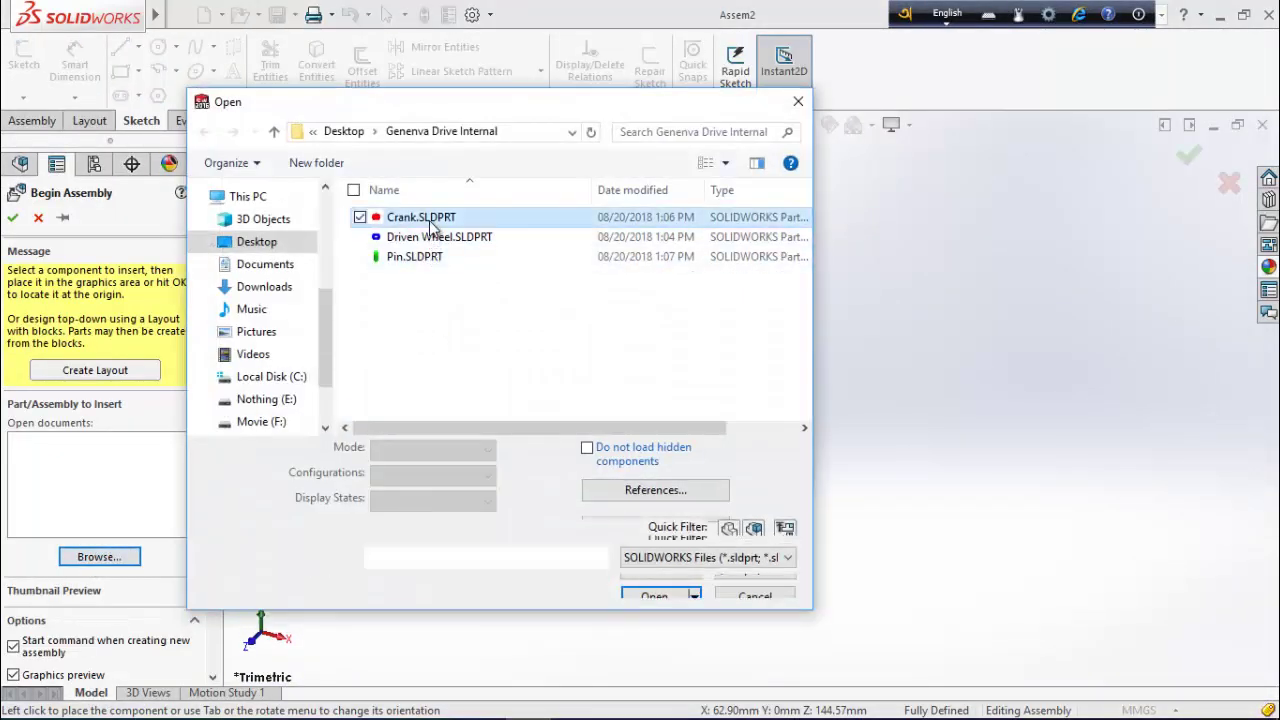
pyautogui.doubleClick(429, 220)
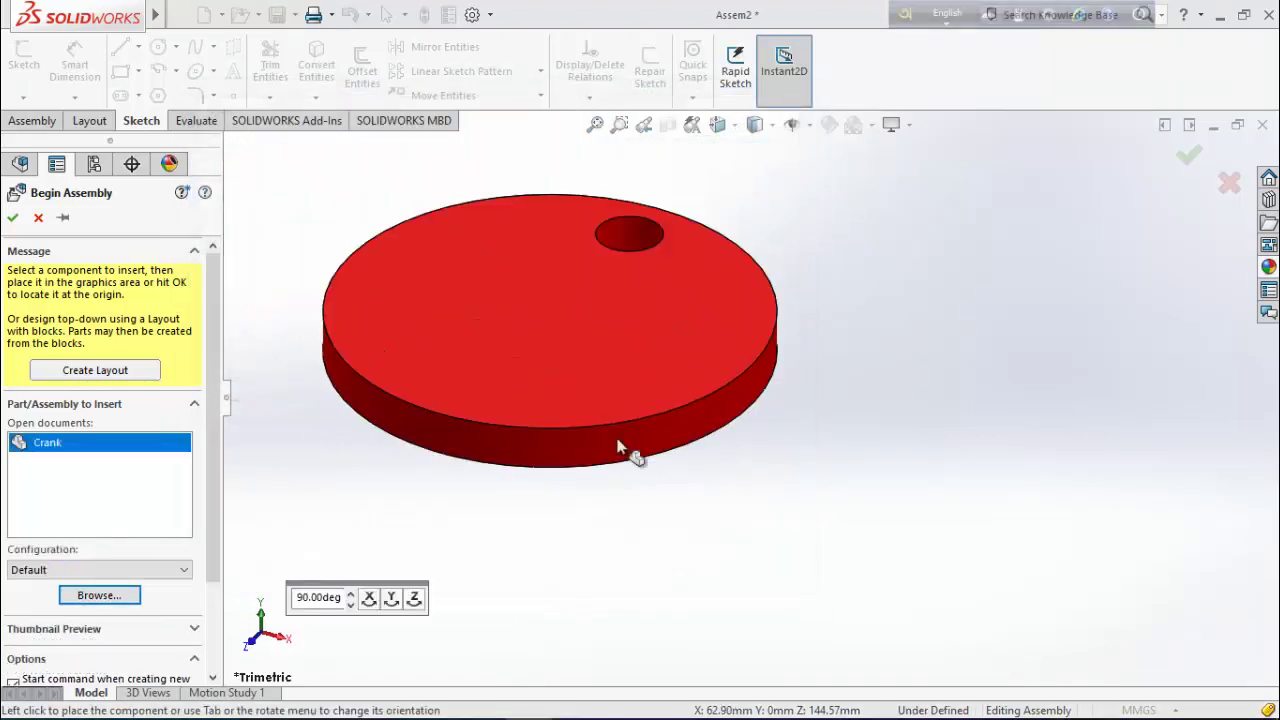
pyautogui.click(768, 432)
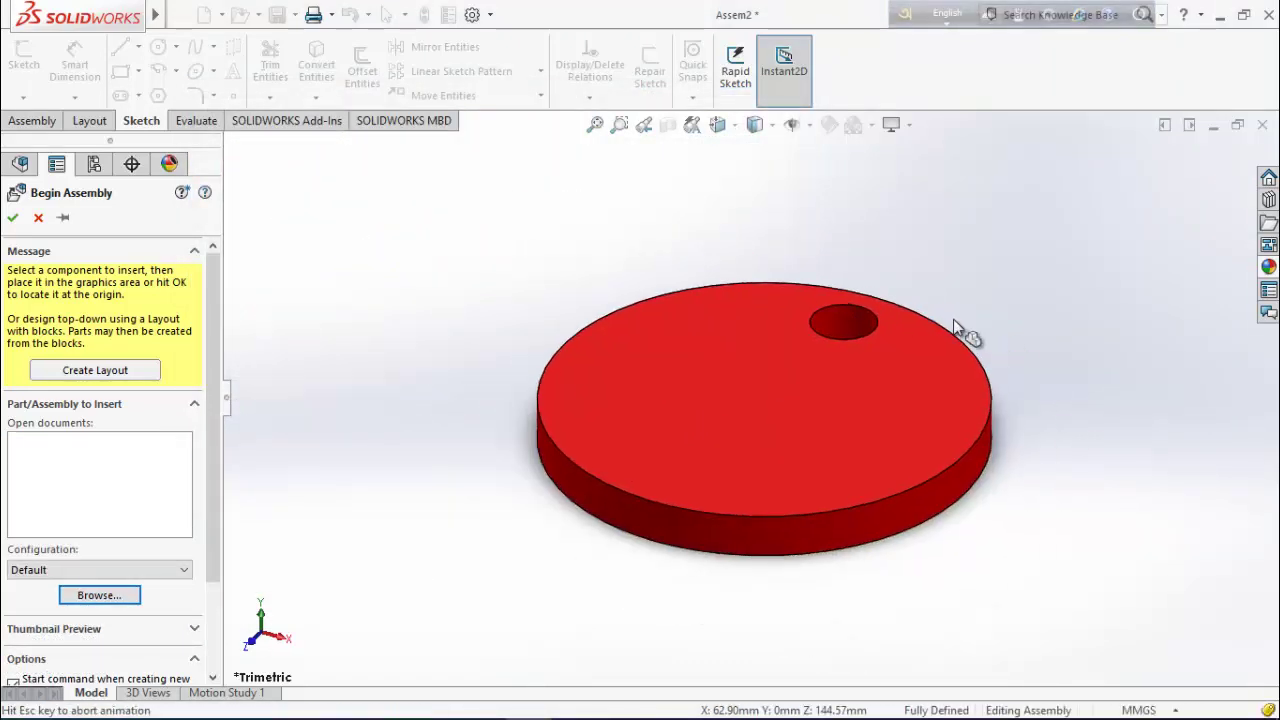
# Float the fixed Crank component so it can move freely in the assembly.
pyautogui.moveTo(953, 319); pyautogui.dragTo(1065, 378, button='middle')
pyautogui.press('f')
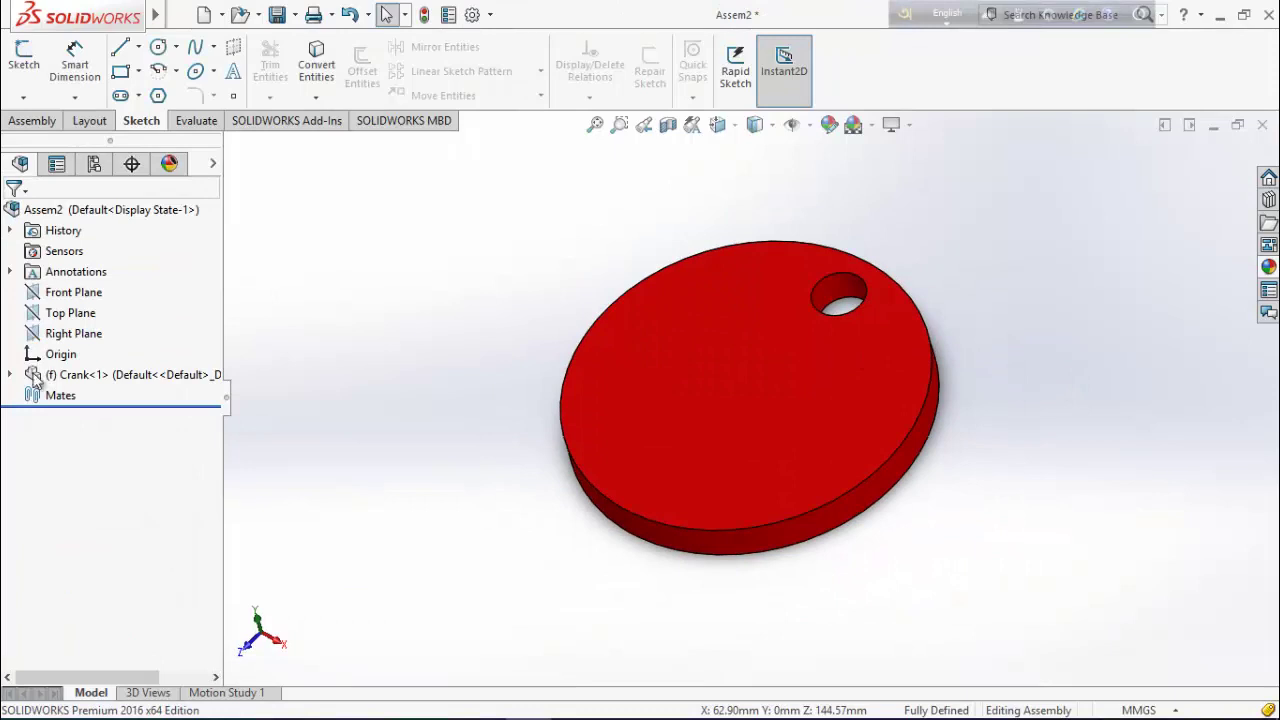
pyautogui.hotkey('ctrl', '7')
pyautogui.click(827, 370)
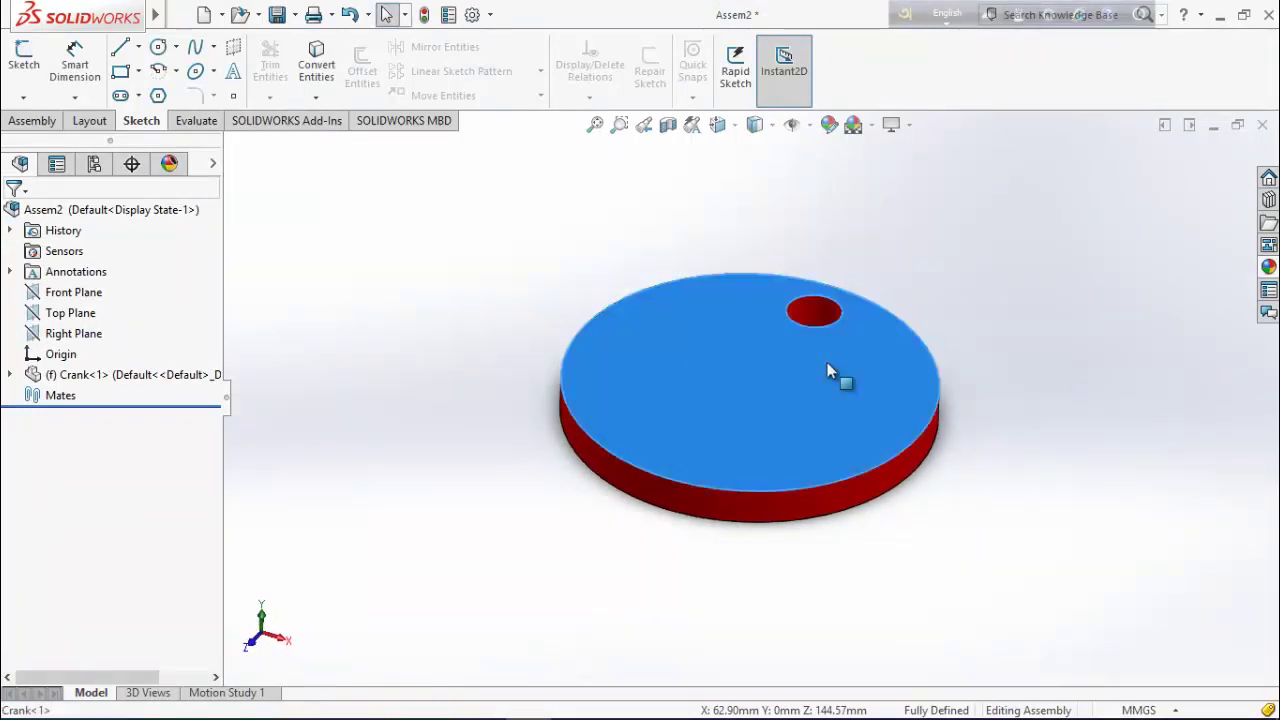
pyautogui.rightClick(827, 370)
pyautogui.click(890, 388)
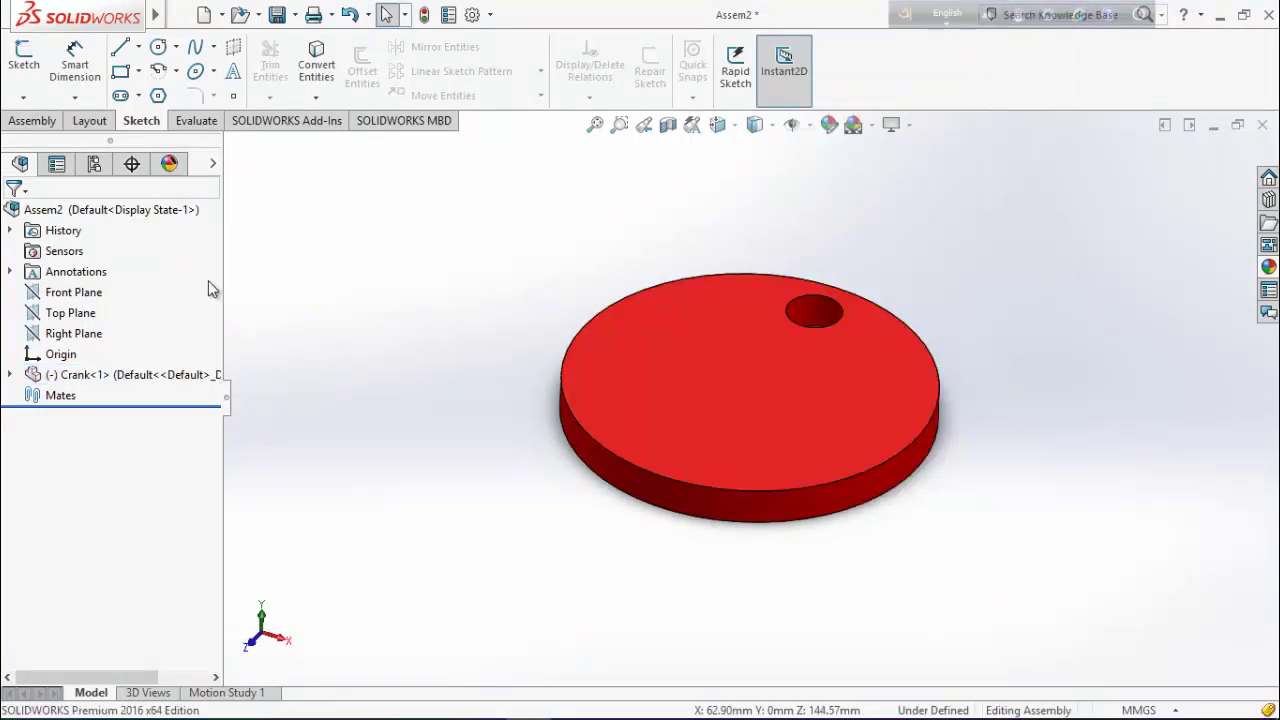
# Insert the Pin part into the assembly and place it beside the crank.
pyautogui.click(40, 121)
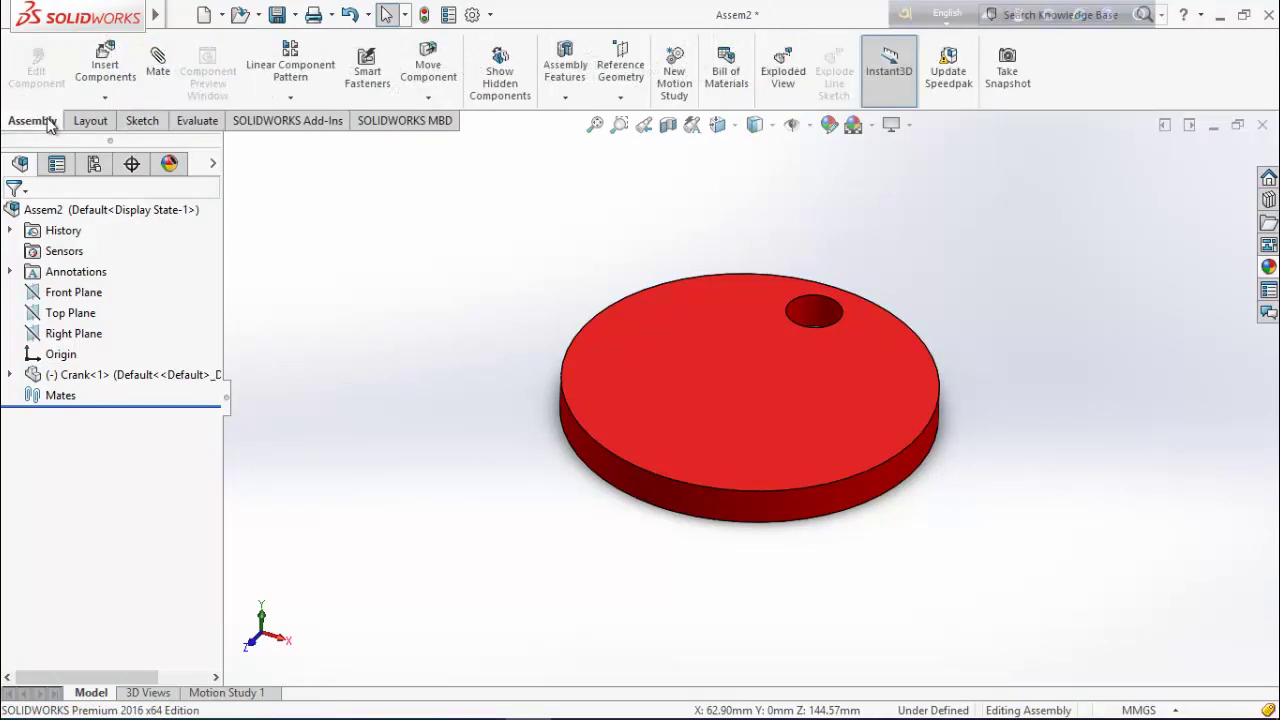
pyautogui.click(104, 68)
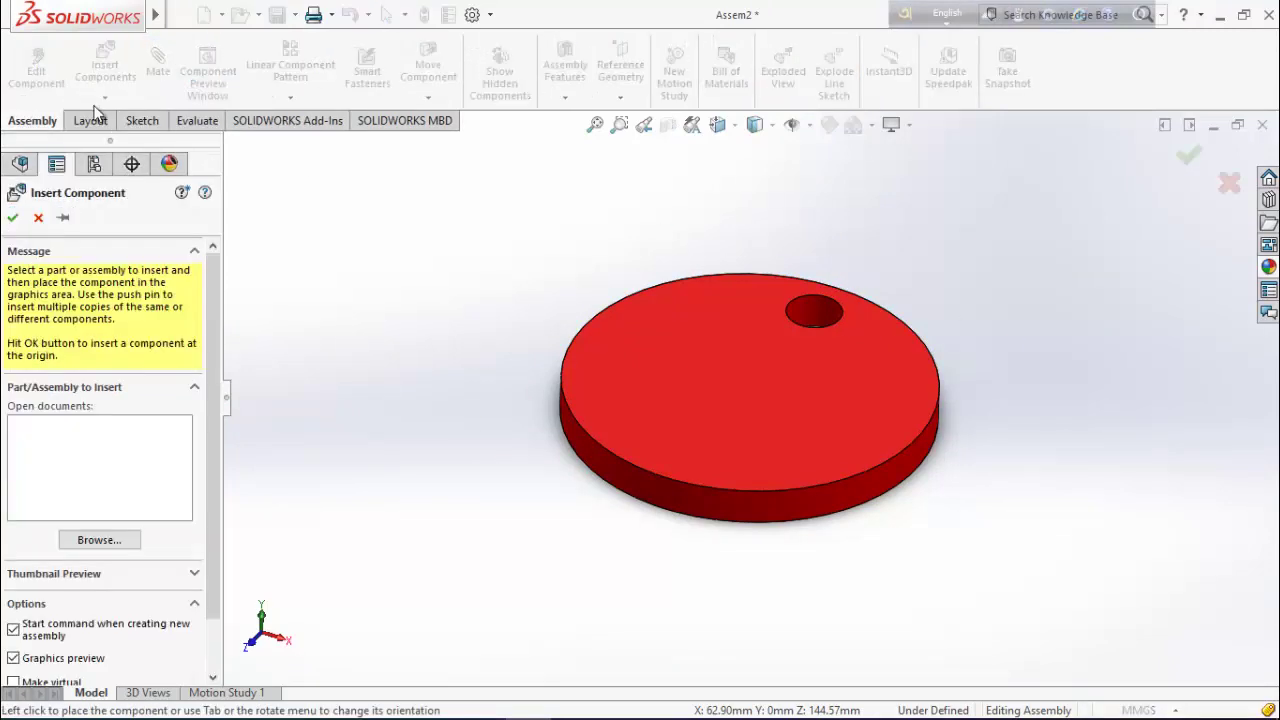
pyautogui.click(97, 539)
pyautogui.doubleClick(413, 254)
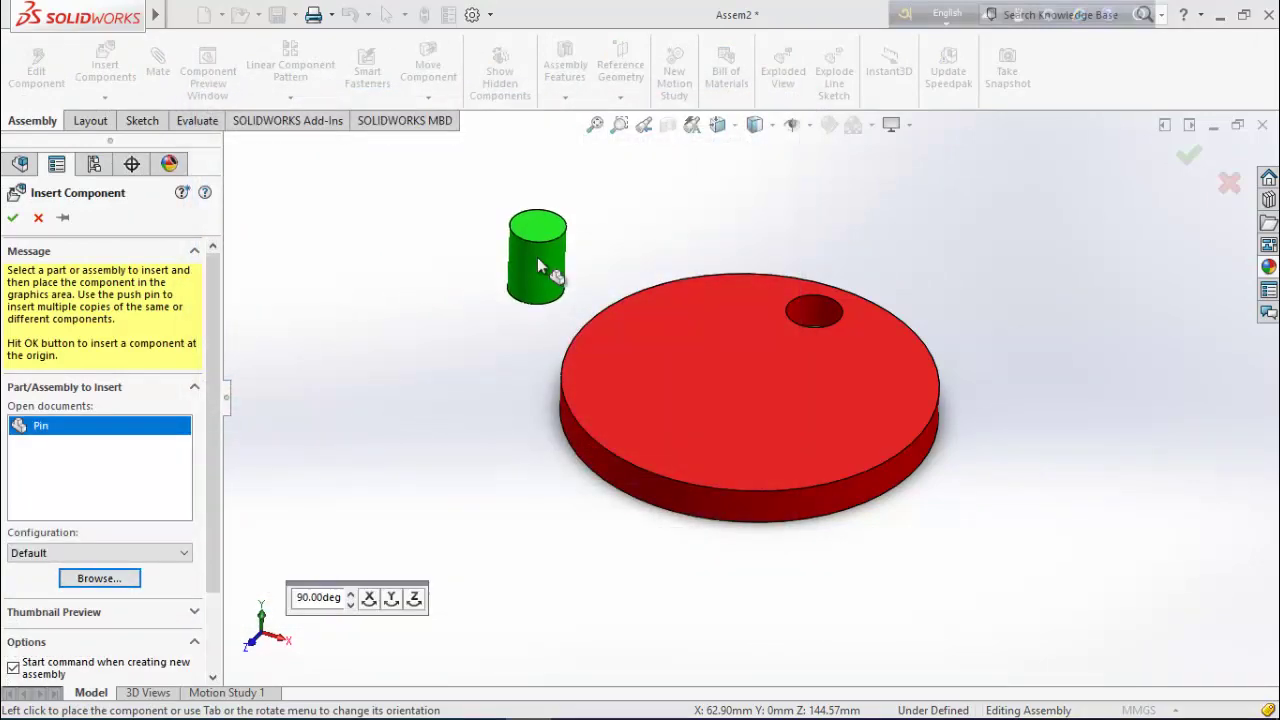
pyautogui.click(538, 262)
# Add a concentric mate between the pin's cylindrical face and the crank's off-centre hole.
pyautogui.scroll(-2, 555, 265)
pyautogui.click(566, 280)
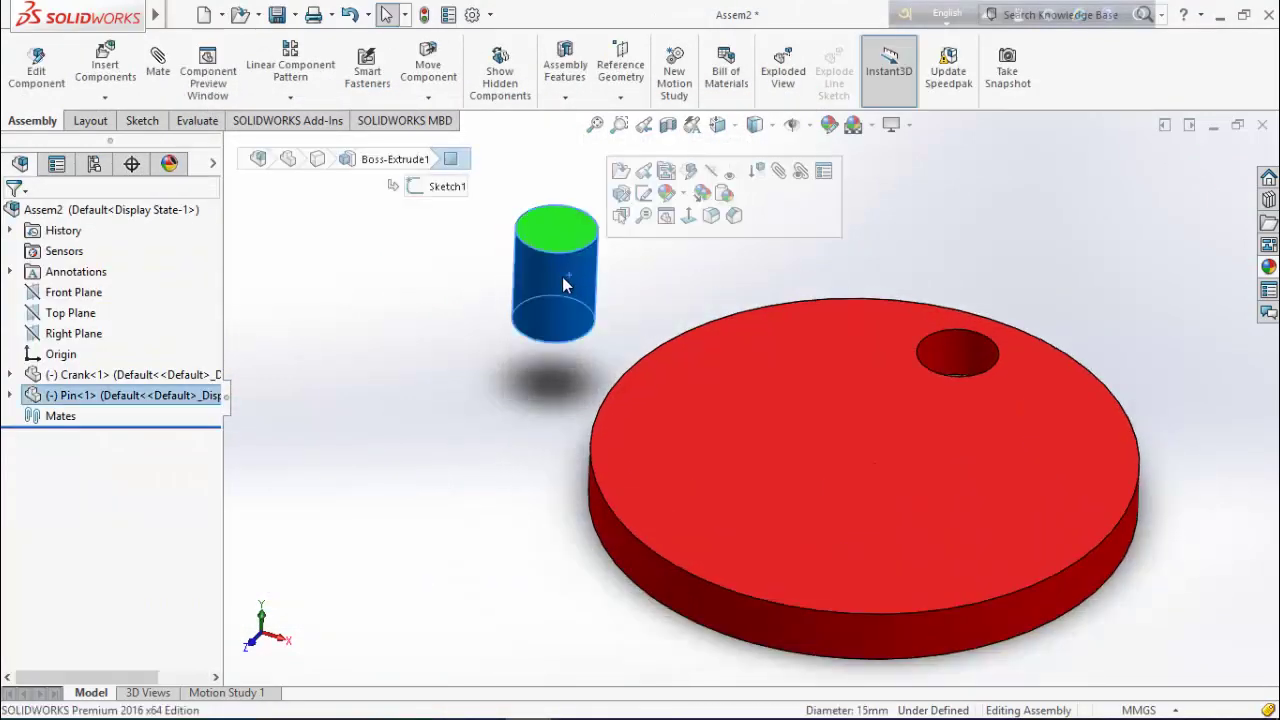
pyautogui.click(165, 74)
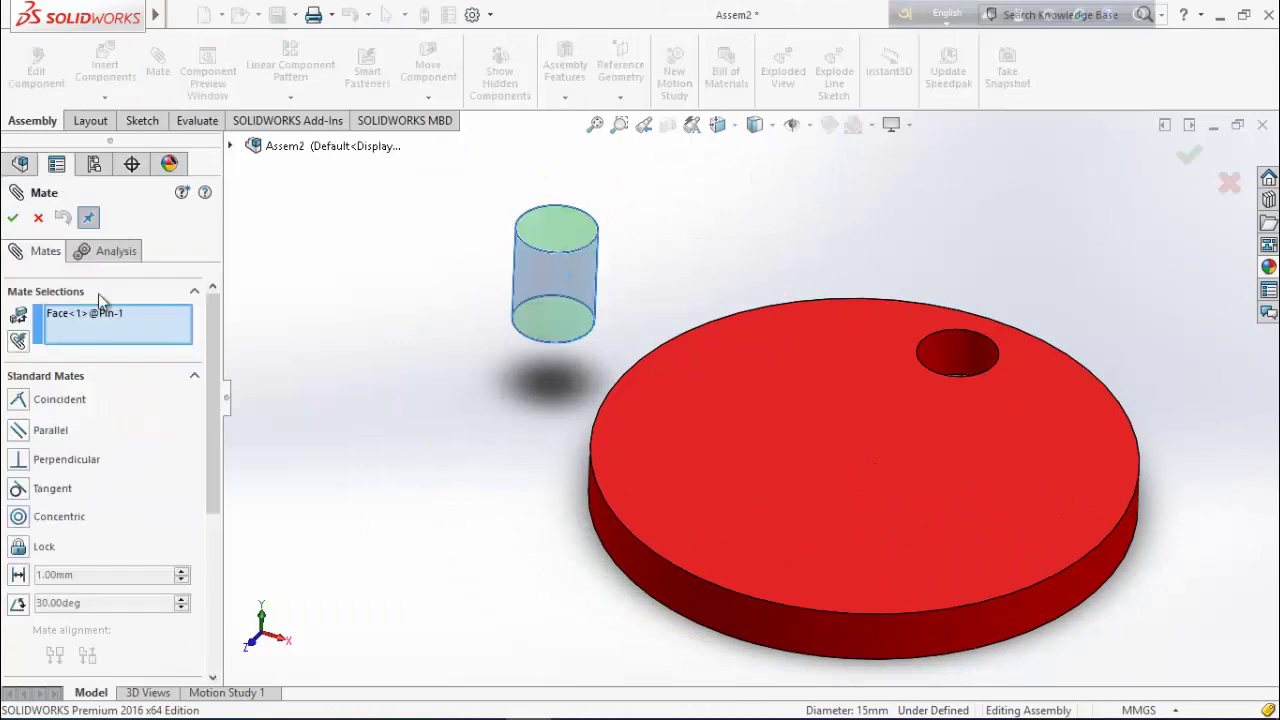
pyautogui.click(957, 366)
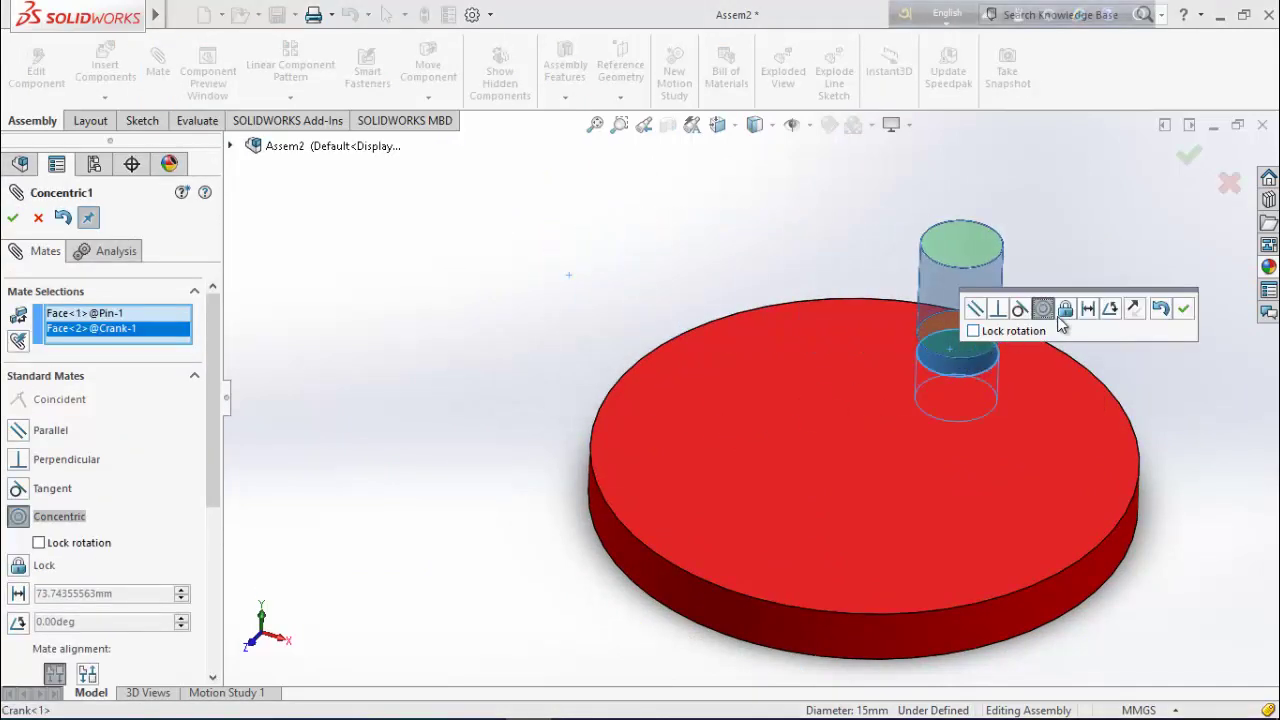
pyautogui.click(1183, 310)
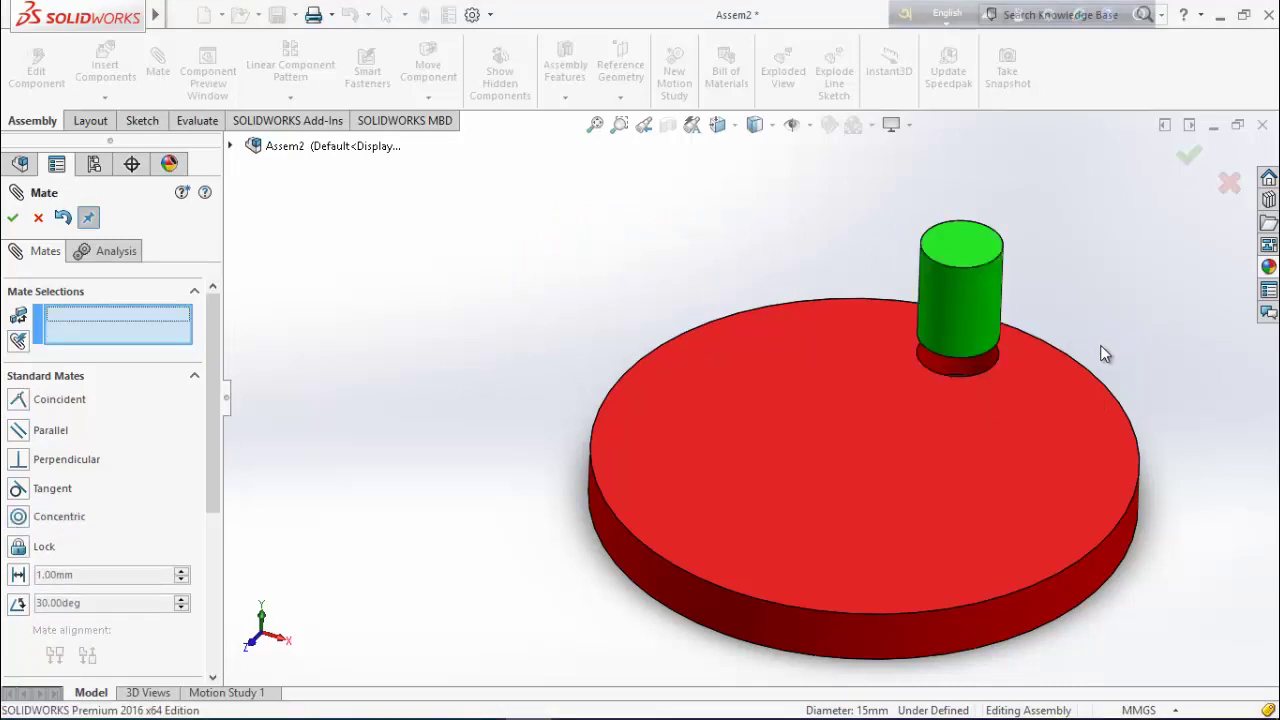
# Lift the pin clear of the crank, add a coincident mate between their bottom faces and finish mating.
pyautogui.moveTo(1100, 354); pyautogui.dragTo(984, 346, button='middle')
pyautogui.moveTo(984, 346)
pyautogui.mouseDown()
pyautogui.moveTo(1000, 191)
pyautogui.moveTo(980, 323)
pyautogui.mouseUp()
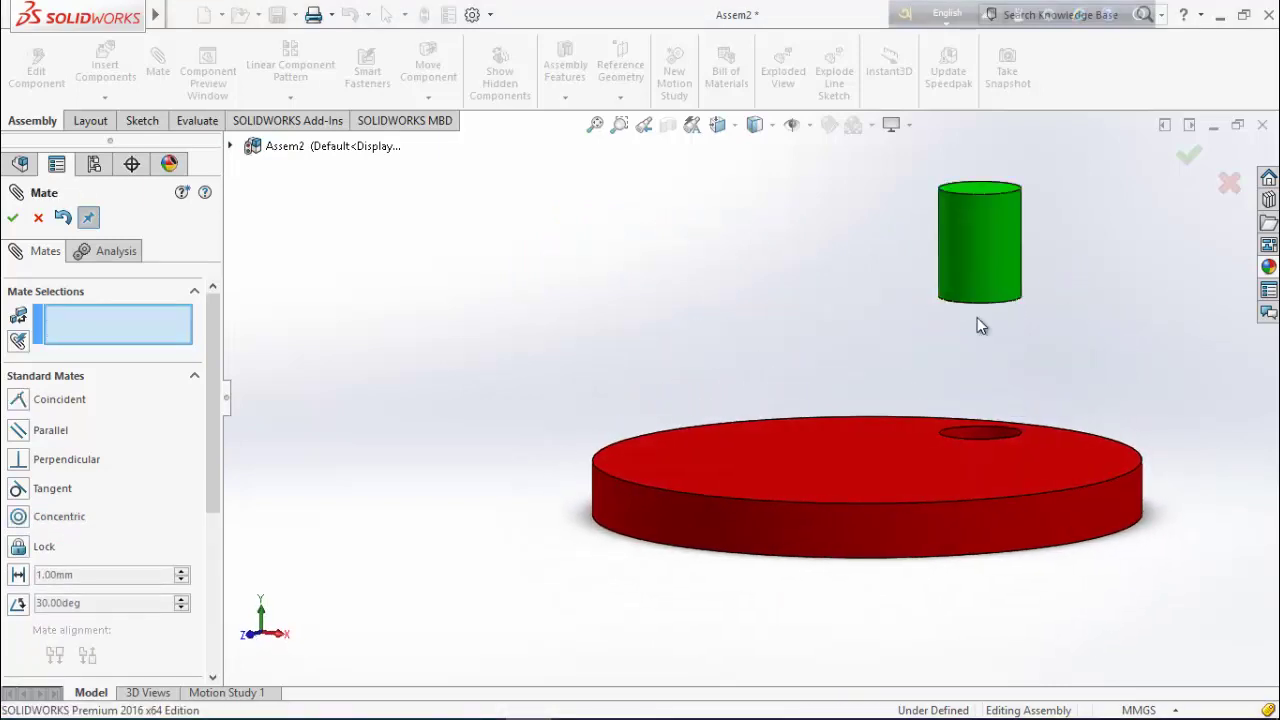
pyautogui.moveTo(980, 323); pyautogui.dragTo(970, 255, button='middle')
pyautogui.click(1001, 362)
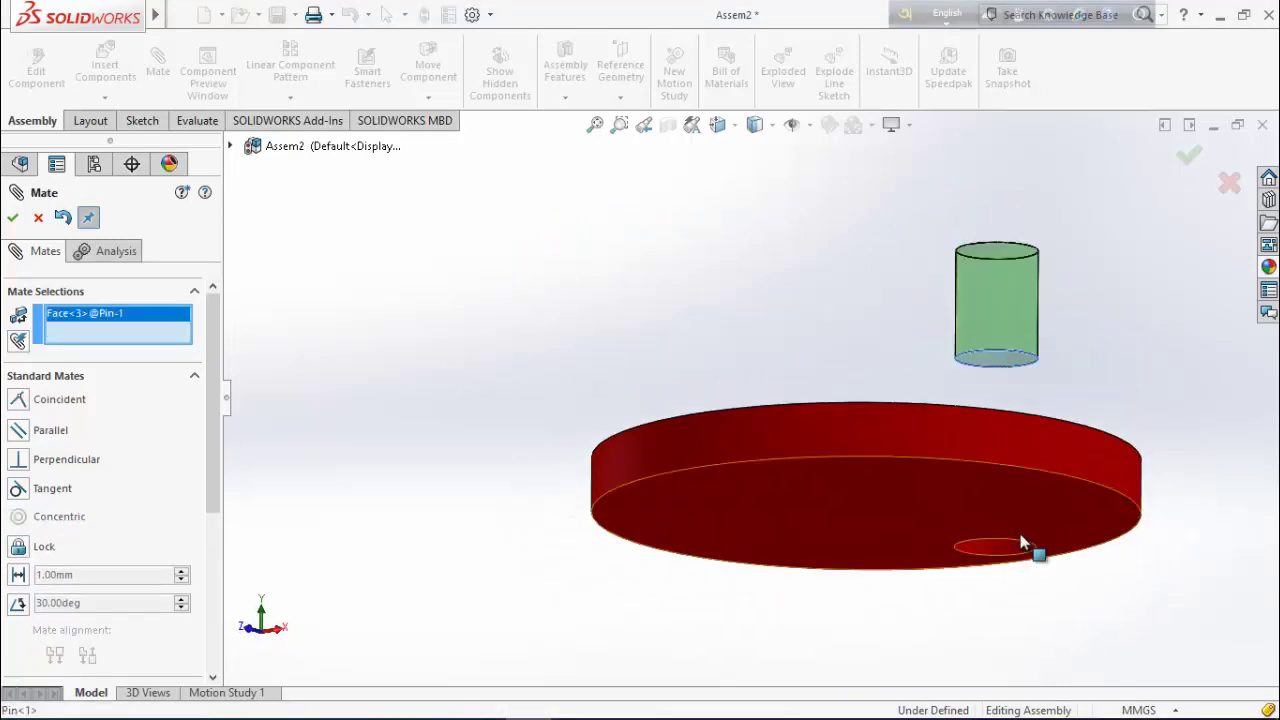
pyautogui.click(901, 538)
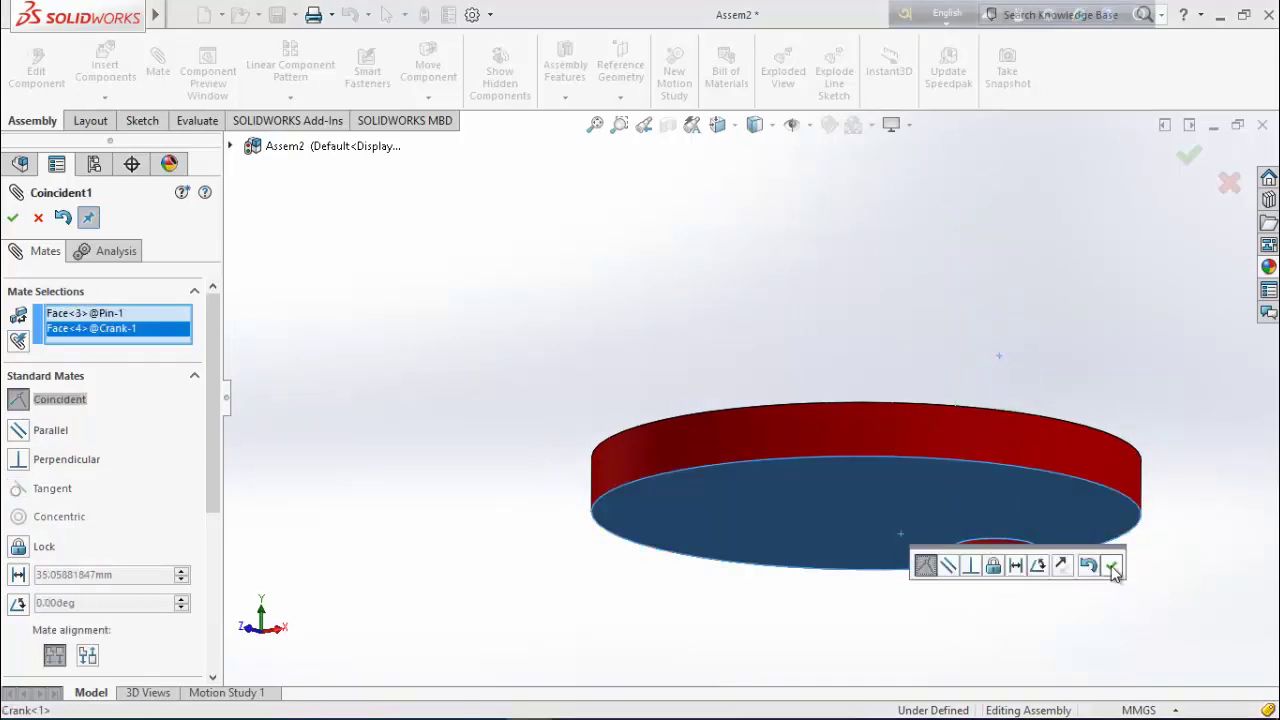
pyautogui.click(1113, 567)
pyautogui.moveTo(914, 371); pyautogui.dragTo(980, 470, button='middle')
pyautogui.scroll(3, 1043, 403)
pyautogui.click(12, 218)
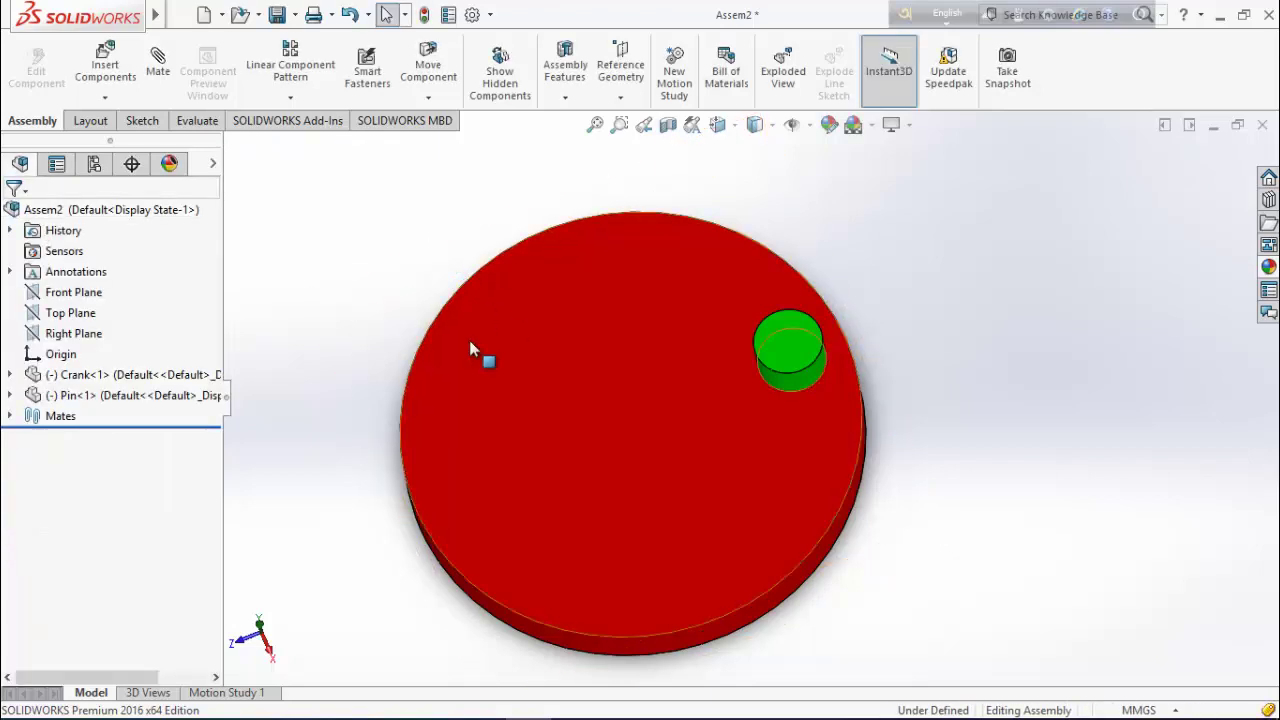
# Insert the Driven Wheel part into the assembly and move the crank with its pin clear of the wheel.
pyautogui.moveTo(469, 340); pyautogui.dragTo(385, 330, button='middle')
pyautogui.click(108, 70)
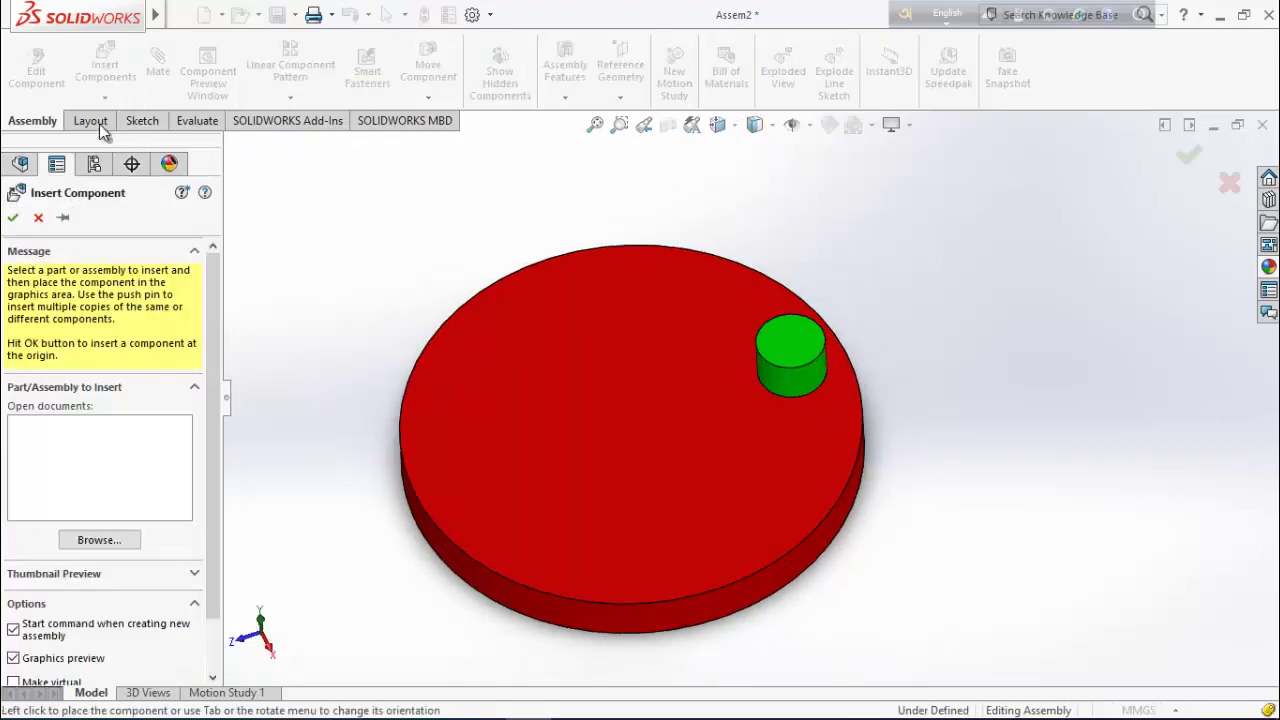
pyautogui.click(100, 544)
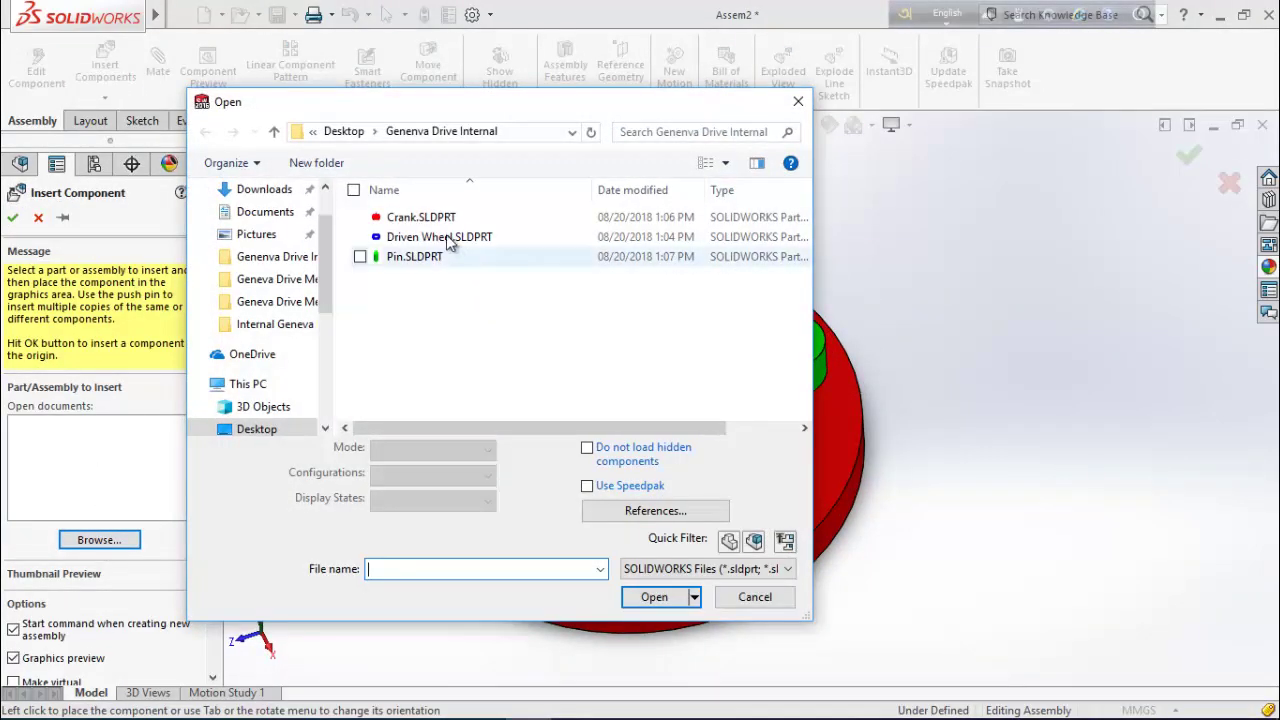
pyautogui.doubleClick(443, 236)
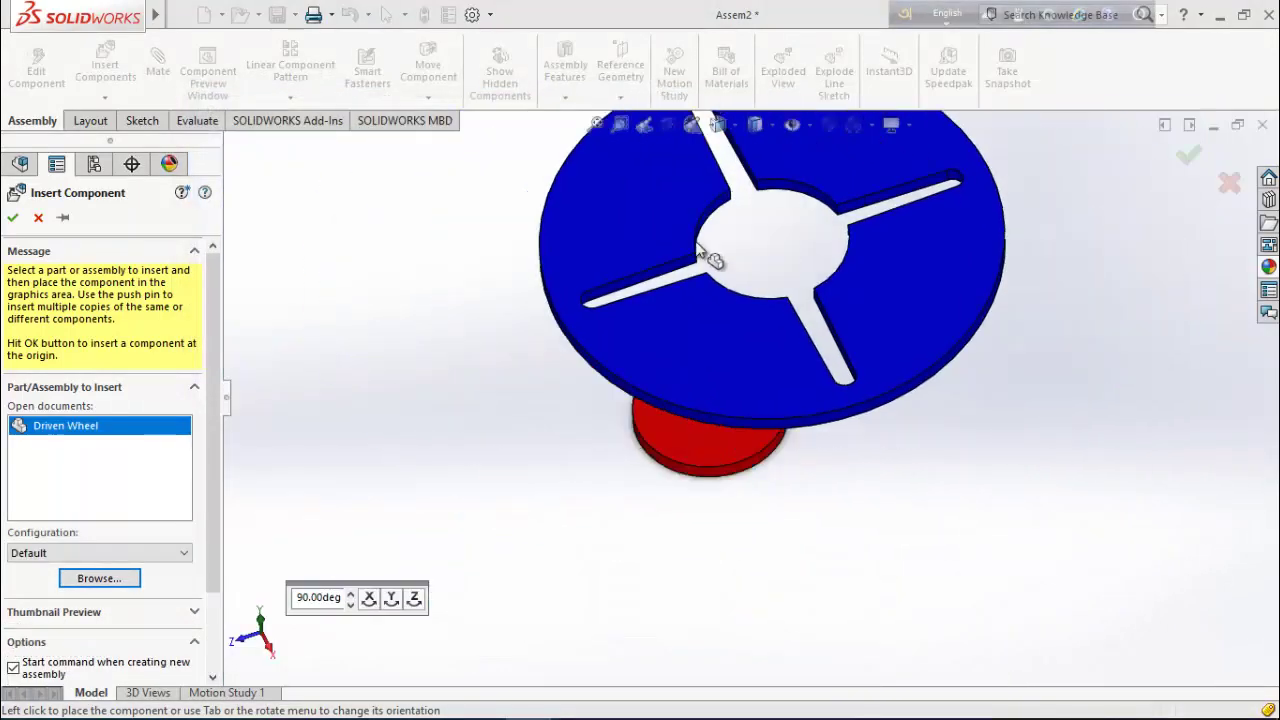
pyautogui.click(569, 248)
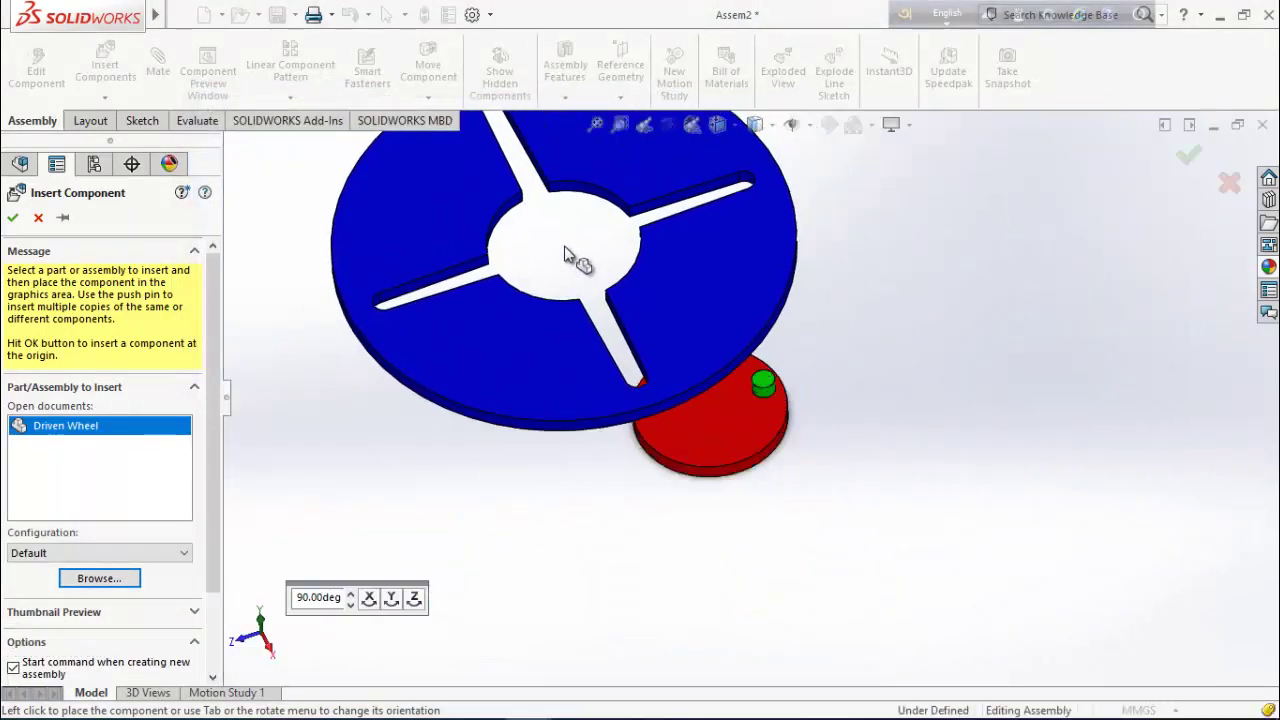
pyautogui.moveTo(733, 410); pyautogui.dragTo(917, 420)
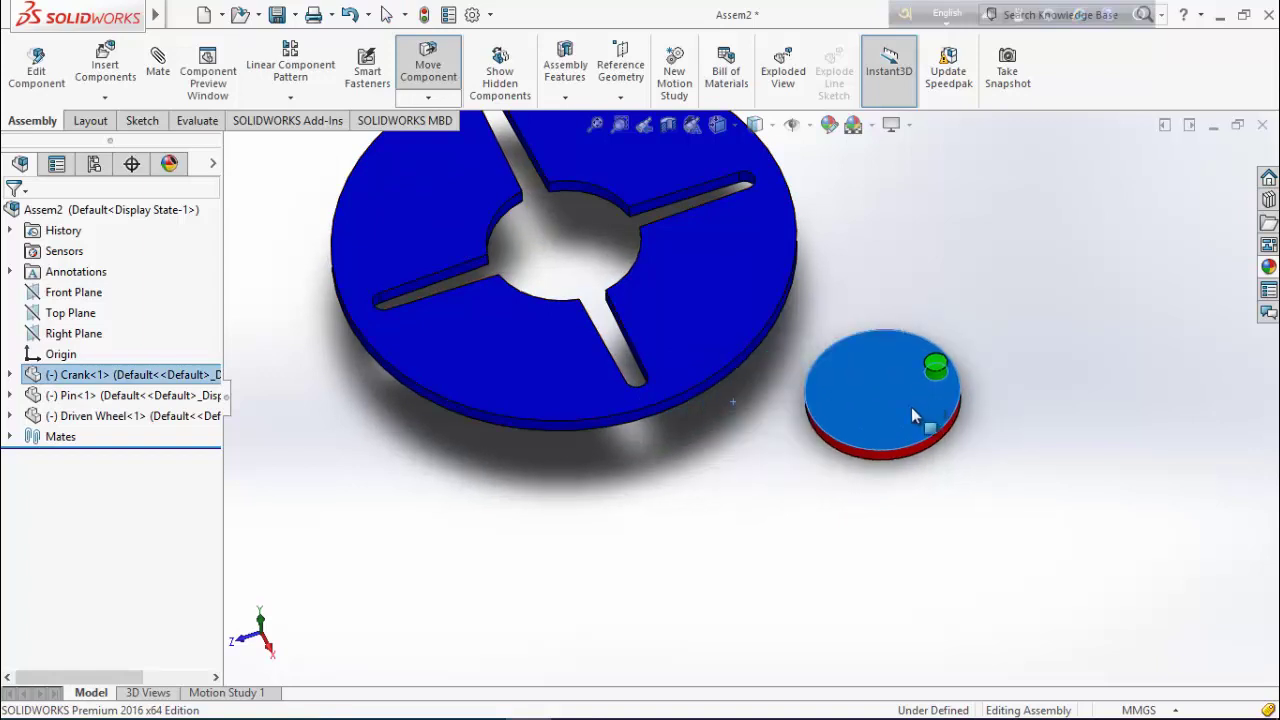
# Add a coincident mate between the assembly's Top Plane and the crank's bottom face, reposition the crank and finish mating.
pyautogui.click(70, 313)
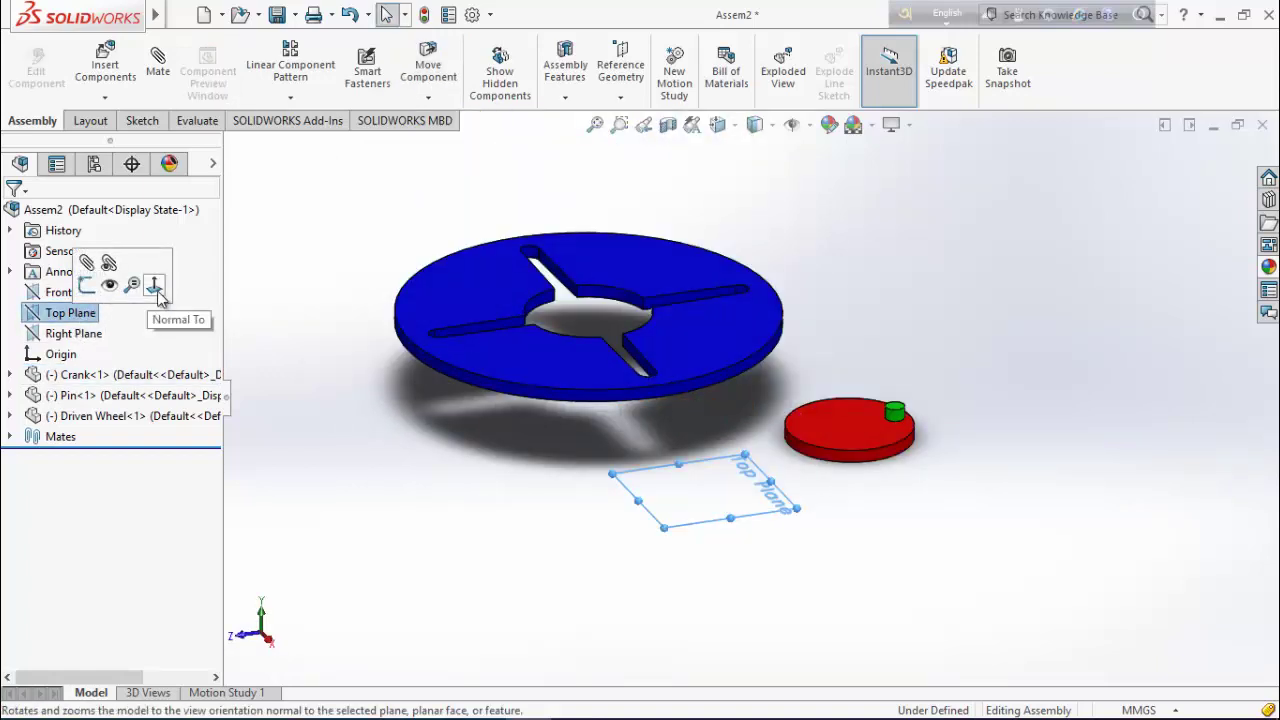
pyautogui.click(158, 62)
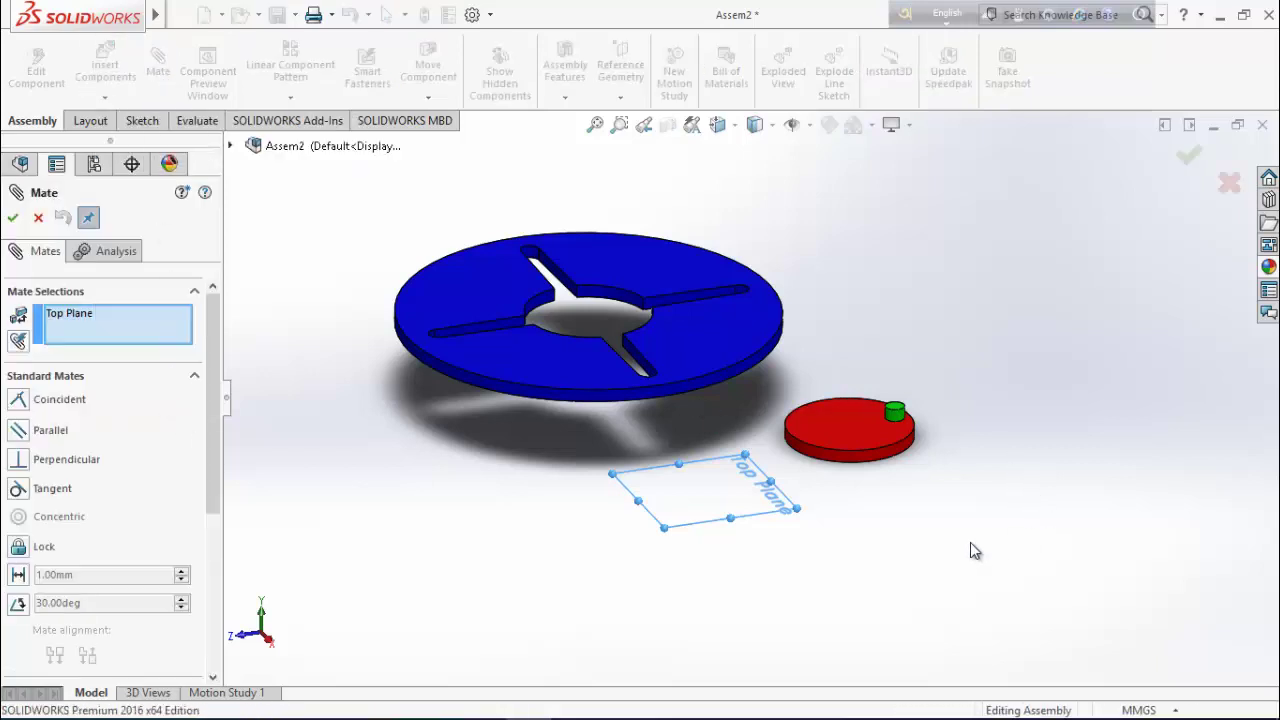
pyautogui.moveTo(970, 544); pyautogui.dragTo(970, 390, button='middle')
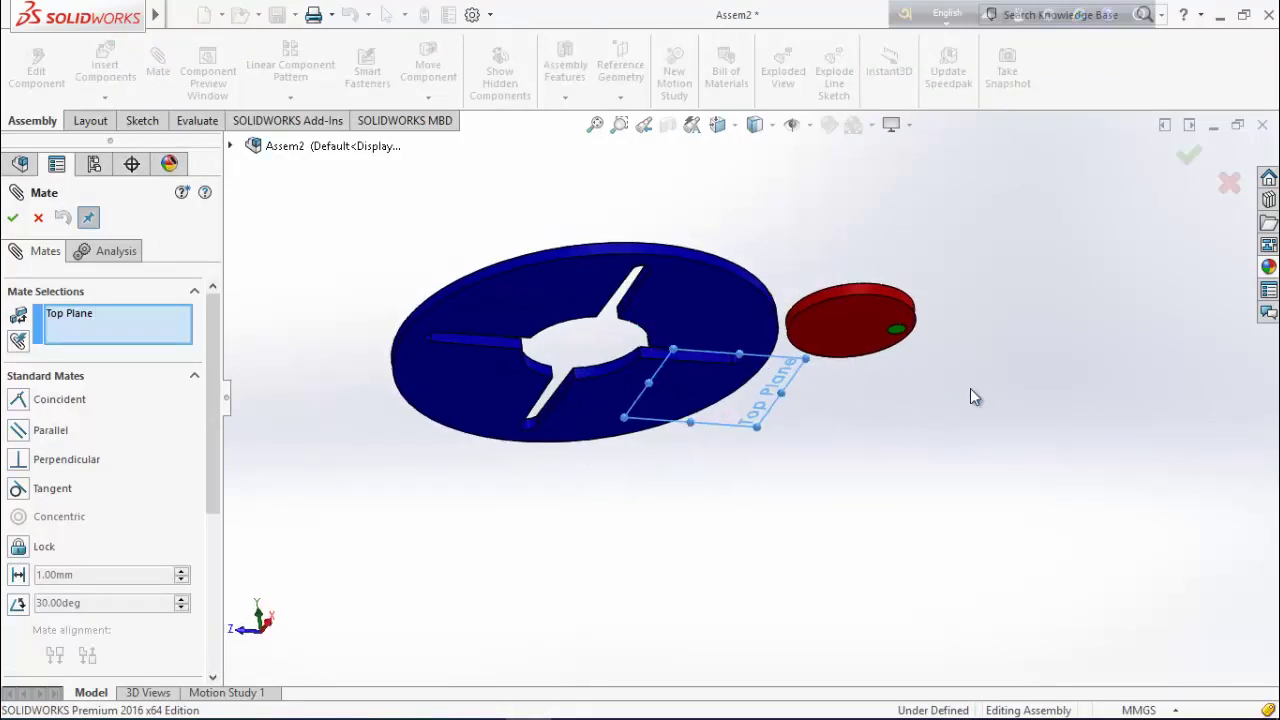
pyautogui.click(842, 320)
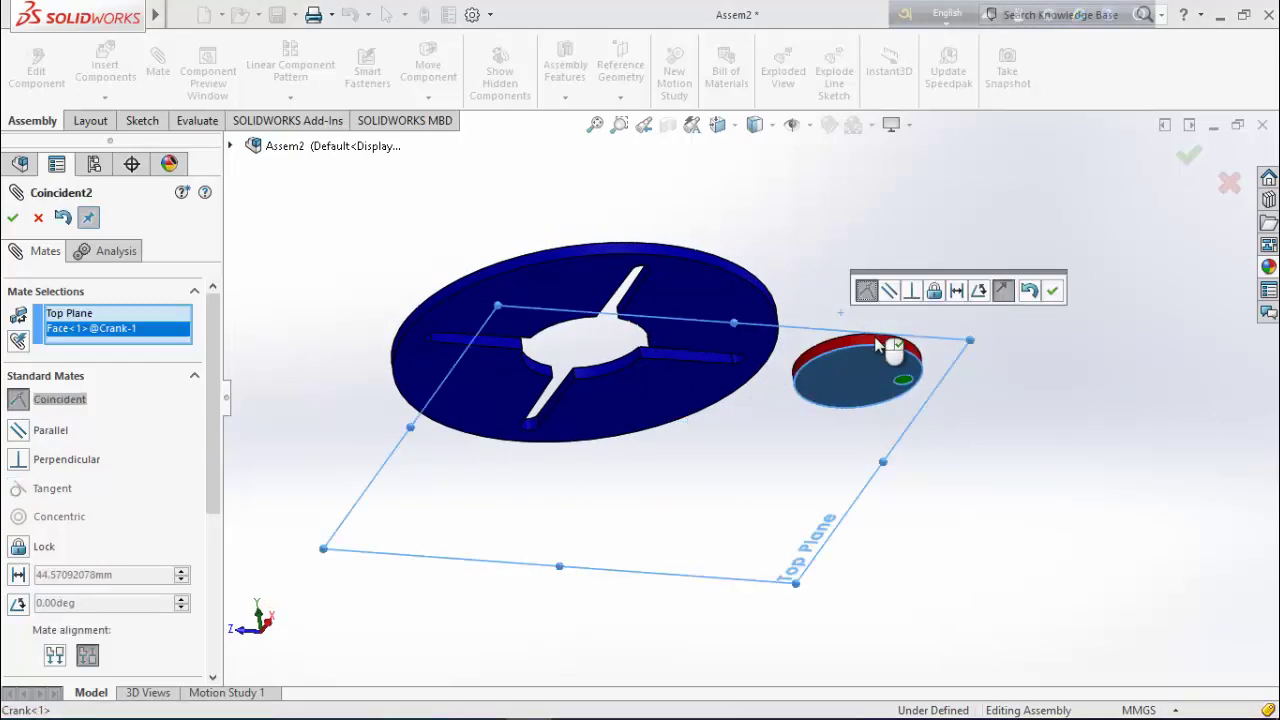
pyautogui.click(1055, 291)
pyautogui.moveTo(995, 340); pyautogui.dragTo(886, 451, button='middle')
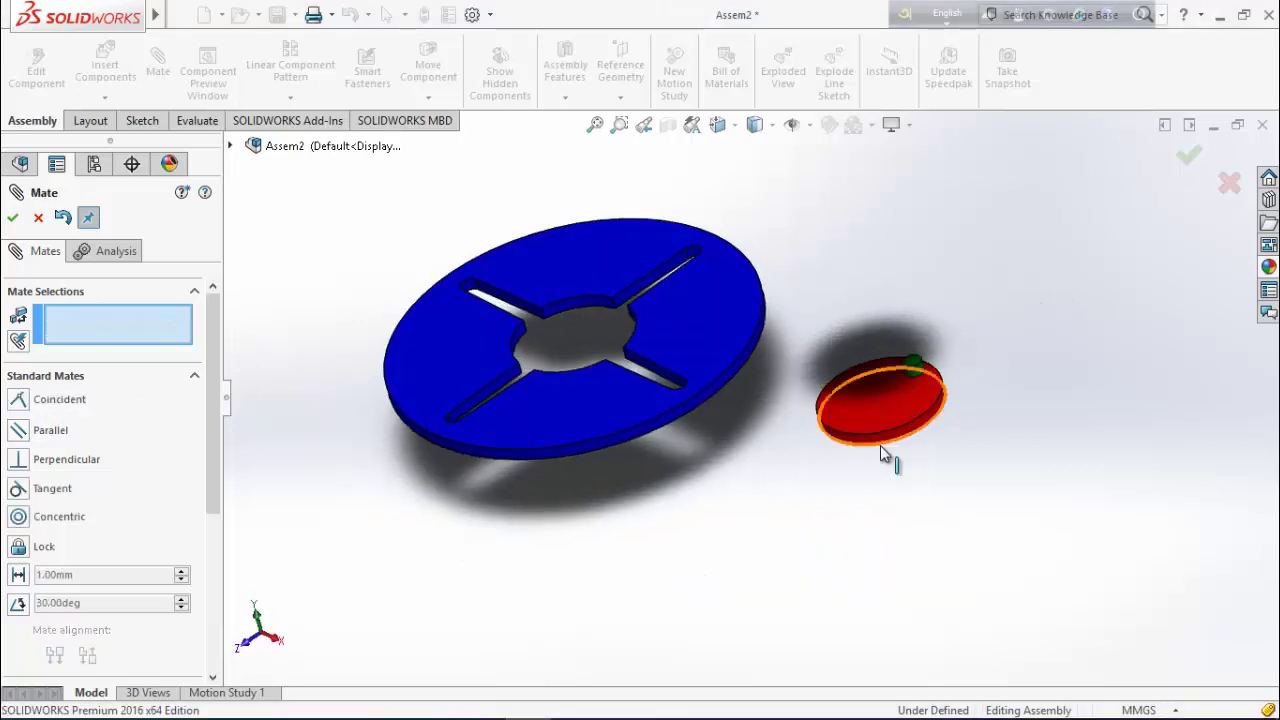
pyautogui.moveTo(874, 417); pyautogui.dragTo(834, 468)
pyautogui.moveTo(642, 487); pyautogui.dragTo(840, 443, button='middle')
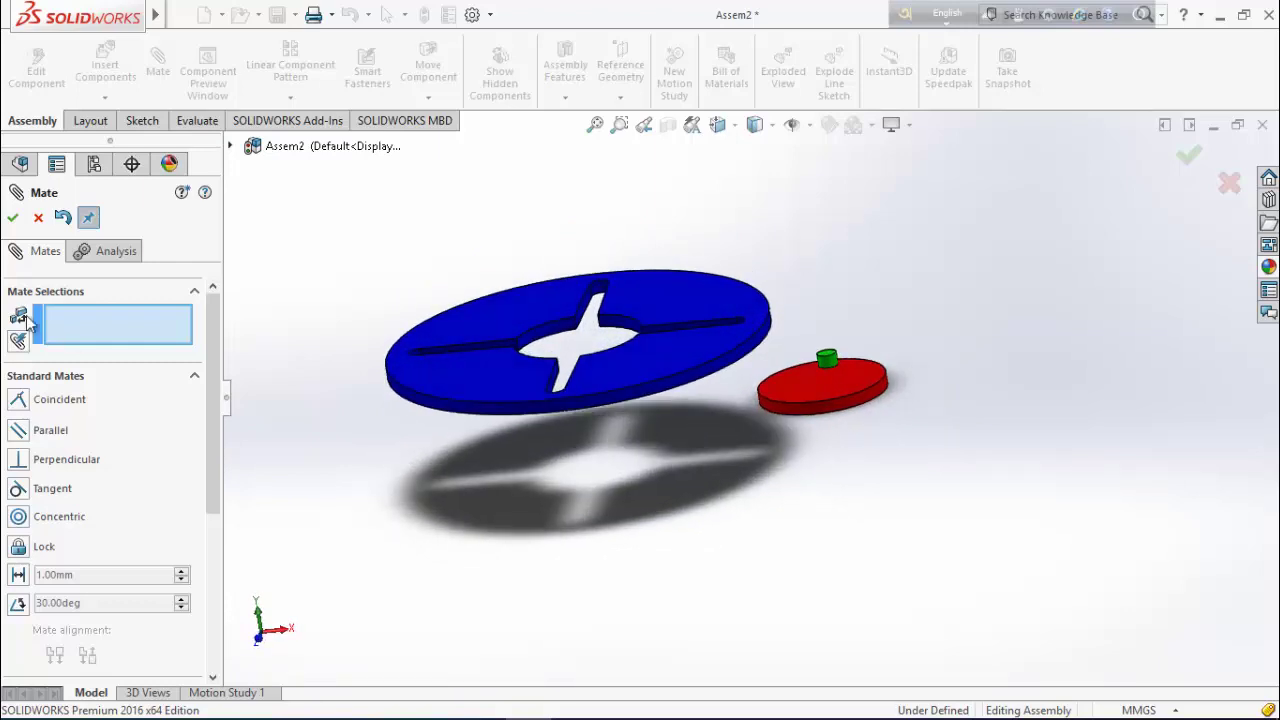
pyautogui.click(13, 219)
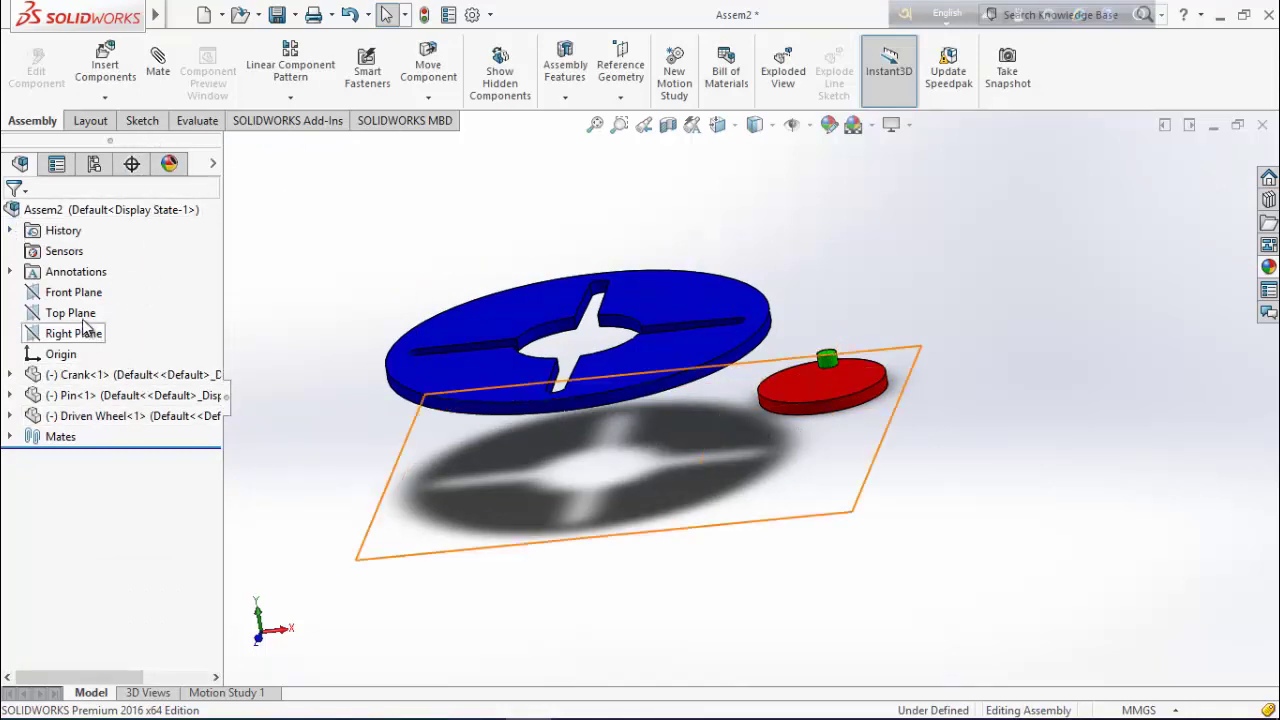
# Sketch on the Top Plane, convert the crank's bottom circular edge into a sketch circle and exit the sketch.
pyautogui.click(68, 313)
pyautogui.click(93, 287)
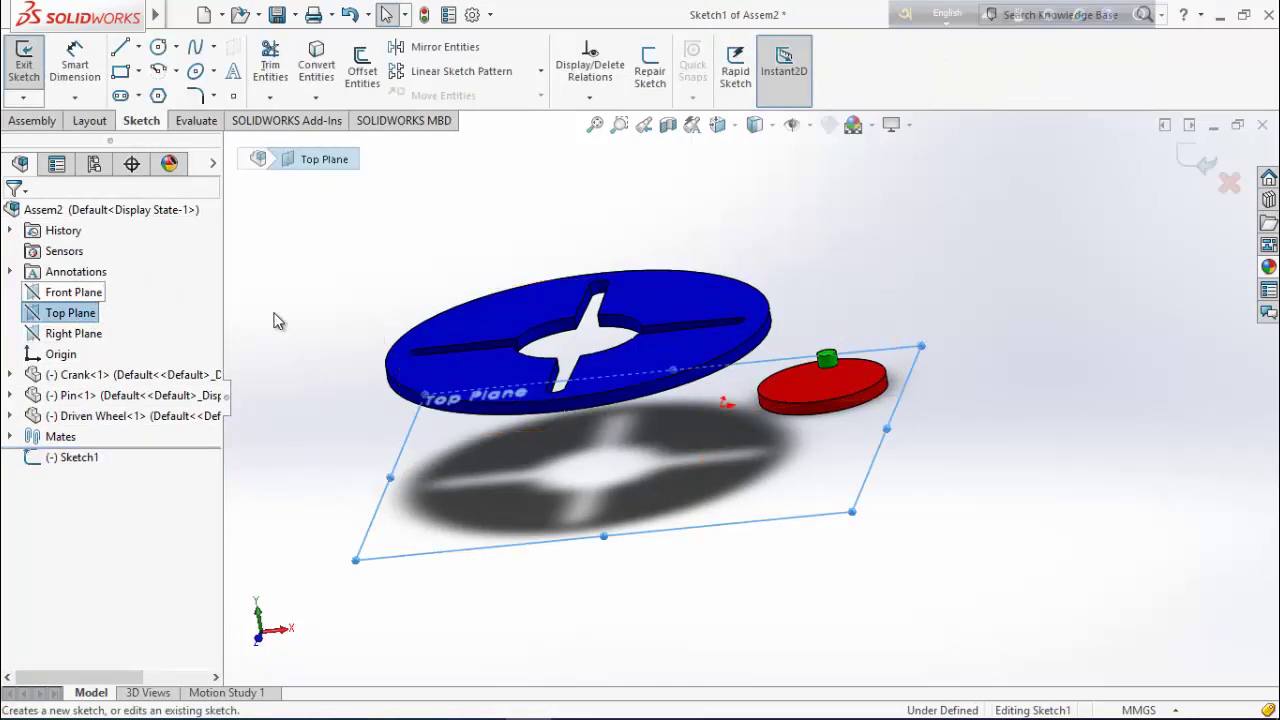
pyautogui.click(846, 418)
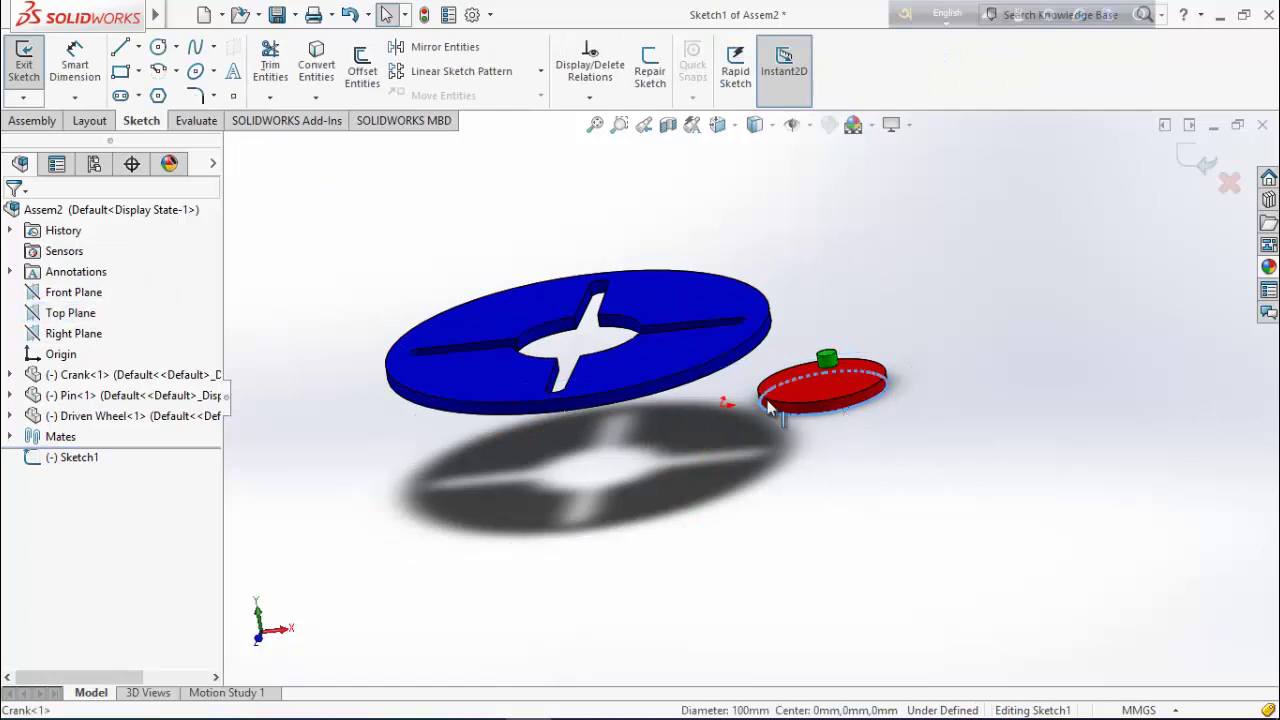
pyautogui.click(318, 70)
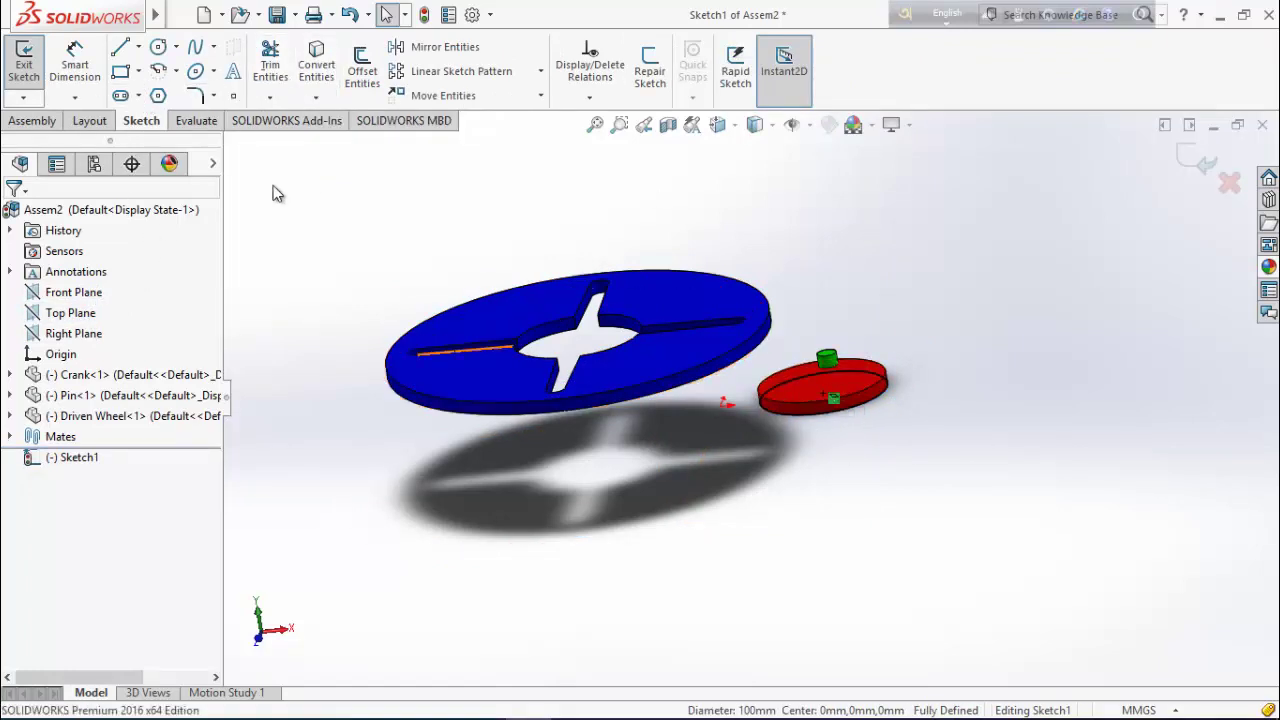
pyautogui.click(24, 64)
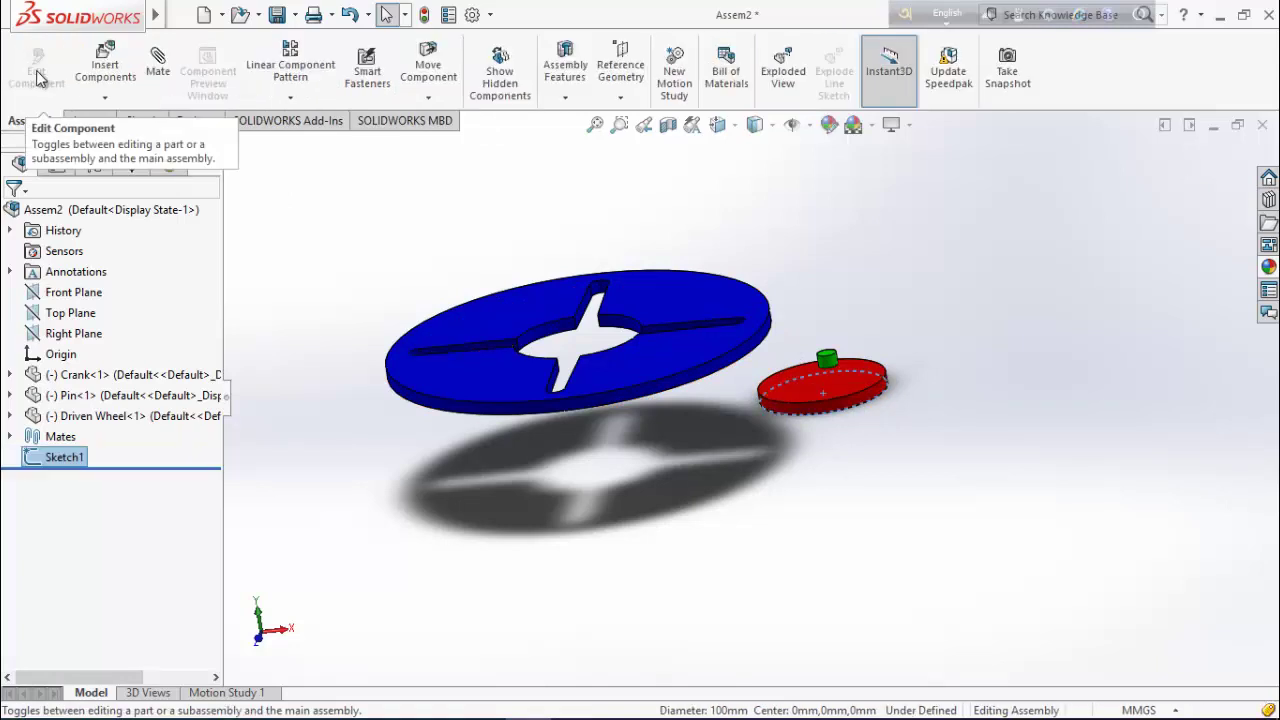
# Move the crank off the sketch circle and add a concentric mate between that circle and the crank's outer cylindrical face.
pyautogui.click(822, 388)
pyautogui.moveTo(820, 392)
pyautogui.mouseDown()
pyautogui.moveTo(728, 397)
pyautogui.moveTo(755, 425)
pyautogui.mouseUp()
pyautogui.click(844, 410)
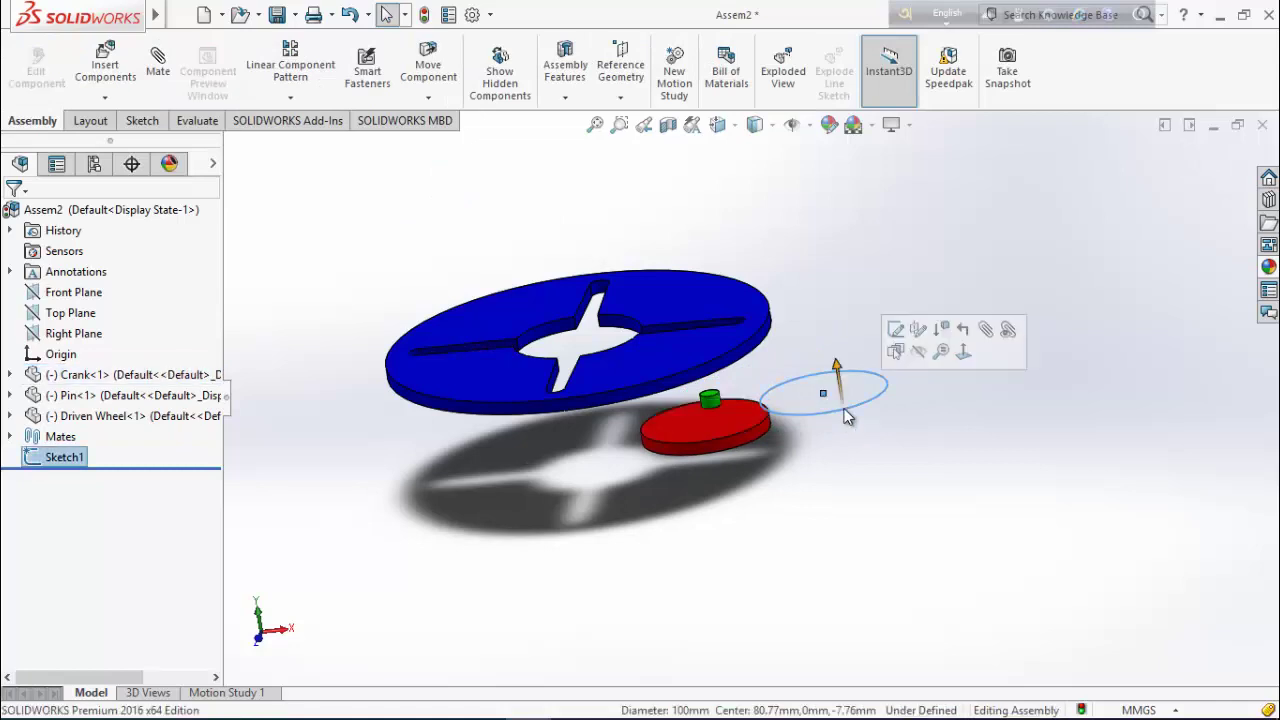
pyautogui.scroll(-5, 755, 465)
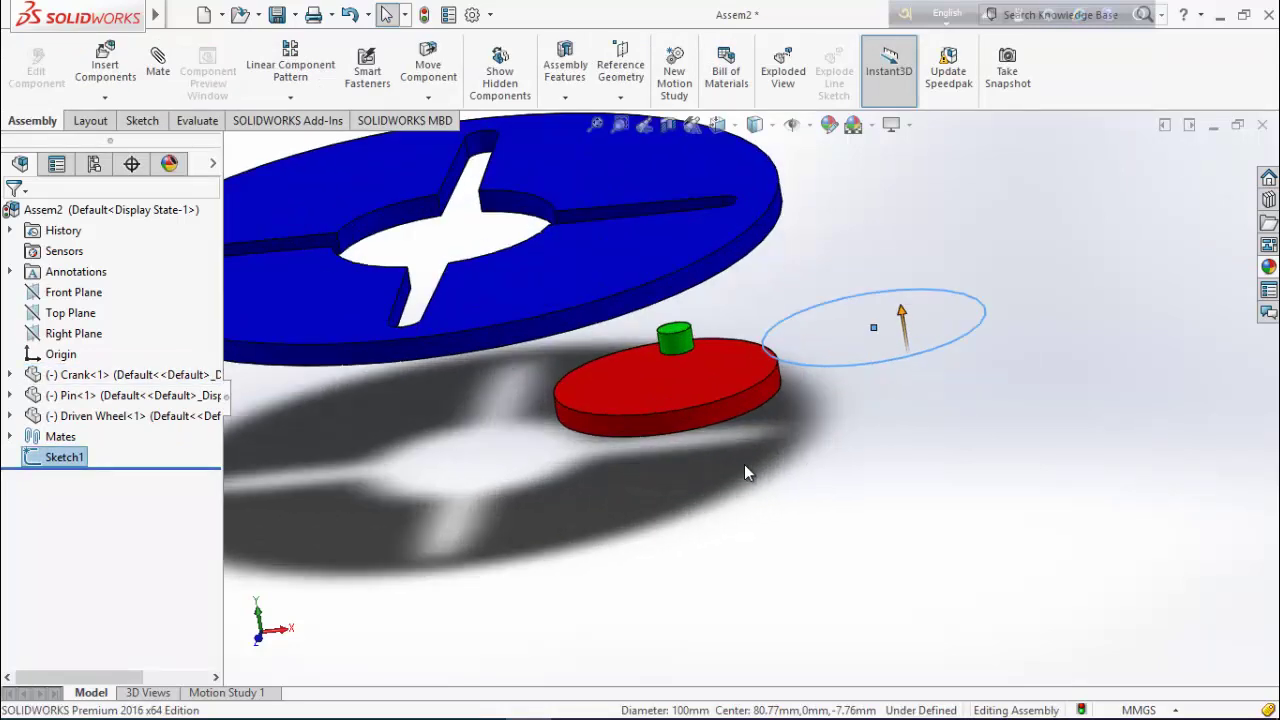
pyautogui.click(157, 65)
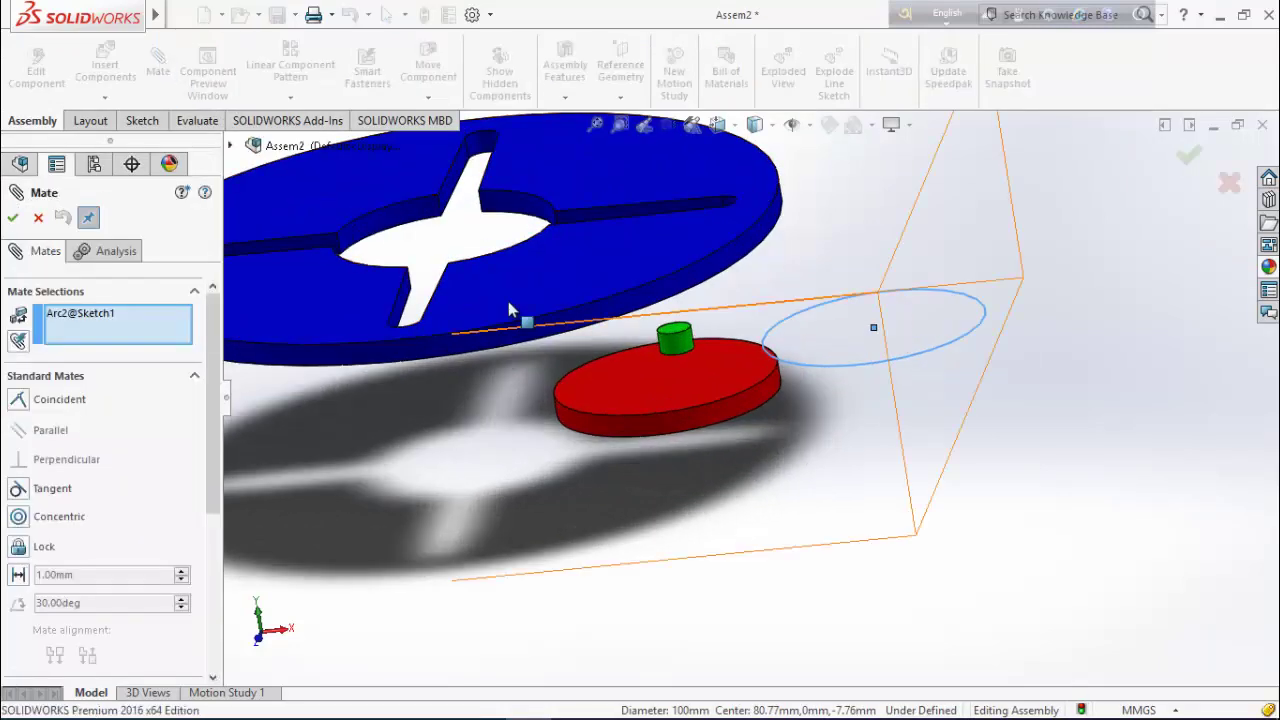
pyautogui.click(703, 428)
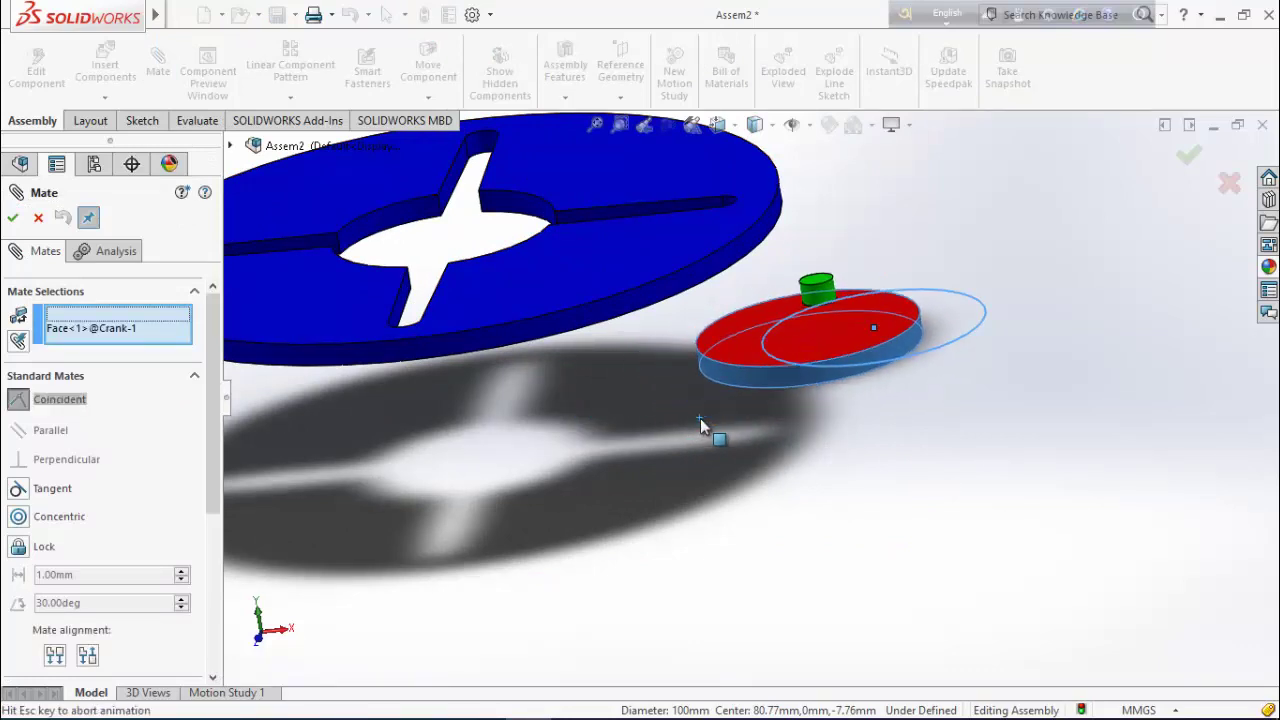
pyautogui.click(771, 450)
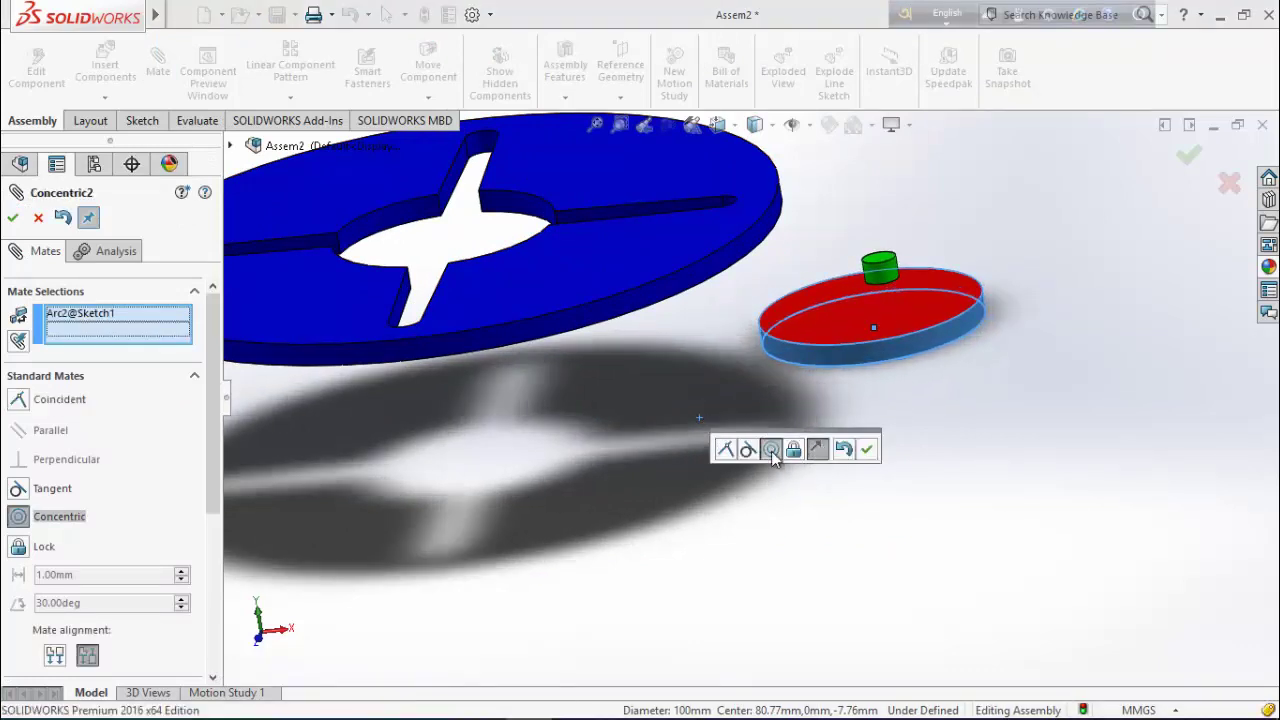
pyautogui.click(866, 451)
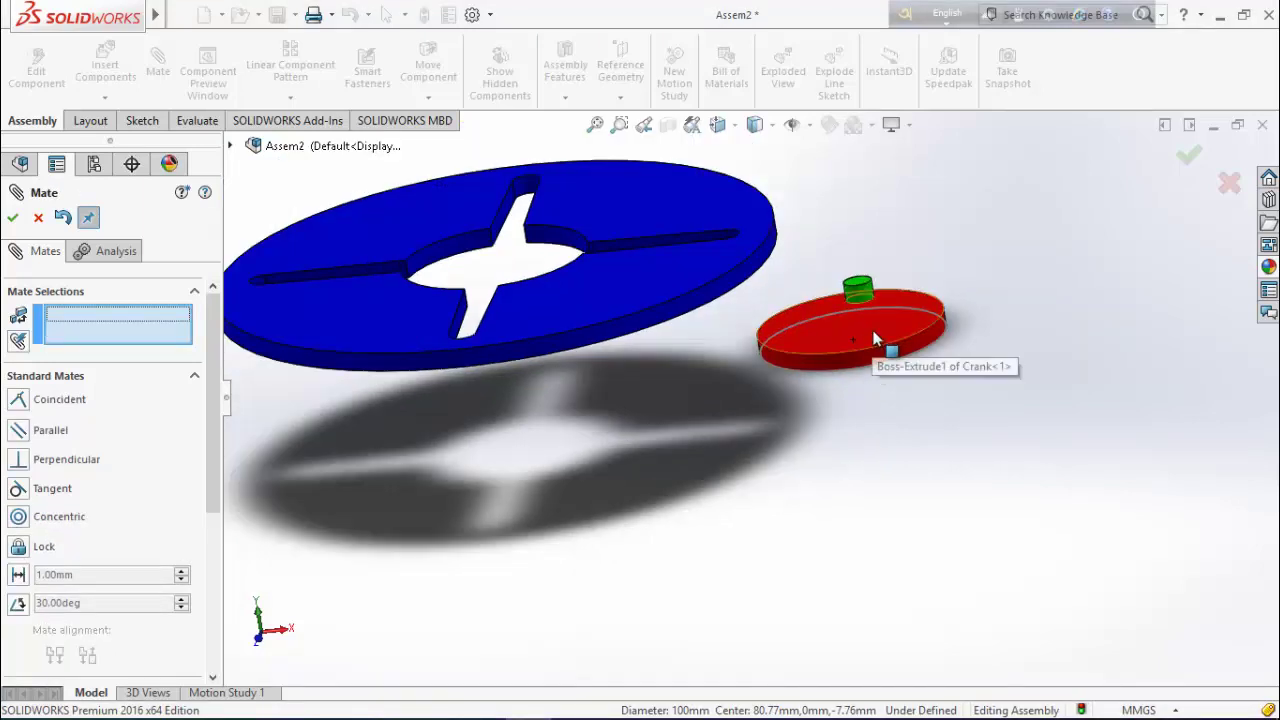
# Turn the crank about its fixed centre to check its motion and finish mating.
pyautogui.moveTo(866, 349); pyautogui.dragTo(781, 345)
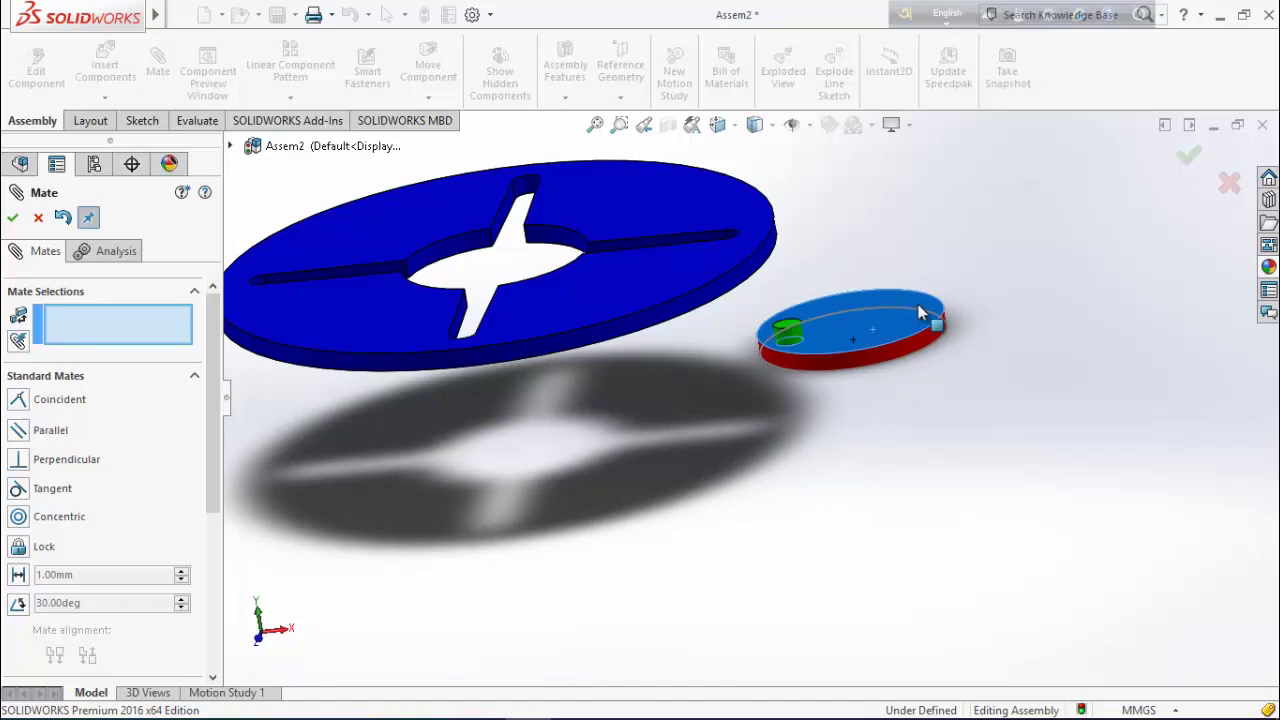
pyautogui.moveTo(817, 339); pyautogui.dragTo(822, 293)
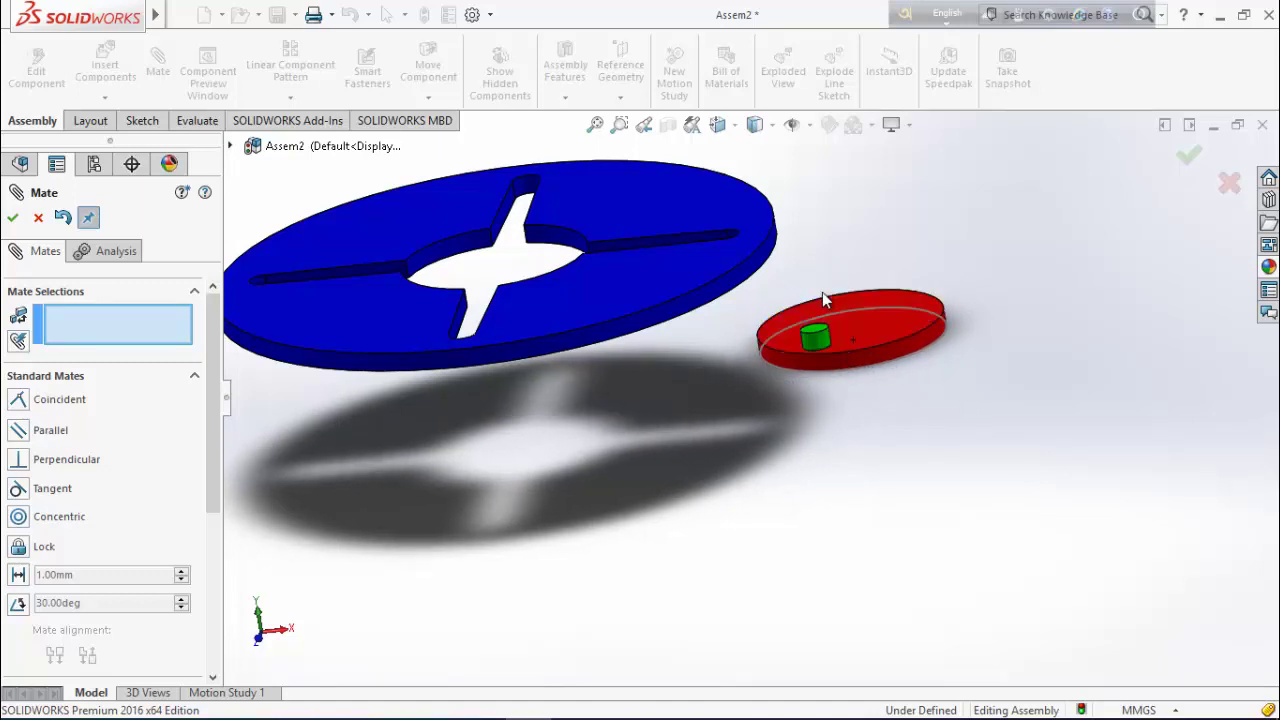
pyautogui.moveTo(862, 485)
pyautogui.mouseDown(button='middle')
pyautogui.moveTo(866, 503)
pyautogui.moveTo(846, 486)
pyautogui.moveTo(858, 478)
pyautogui.mouseUp(button='middle')
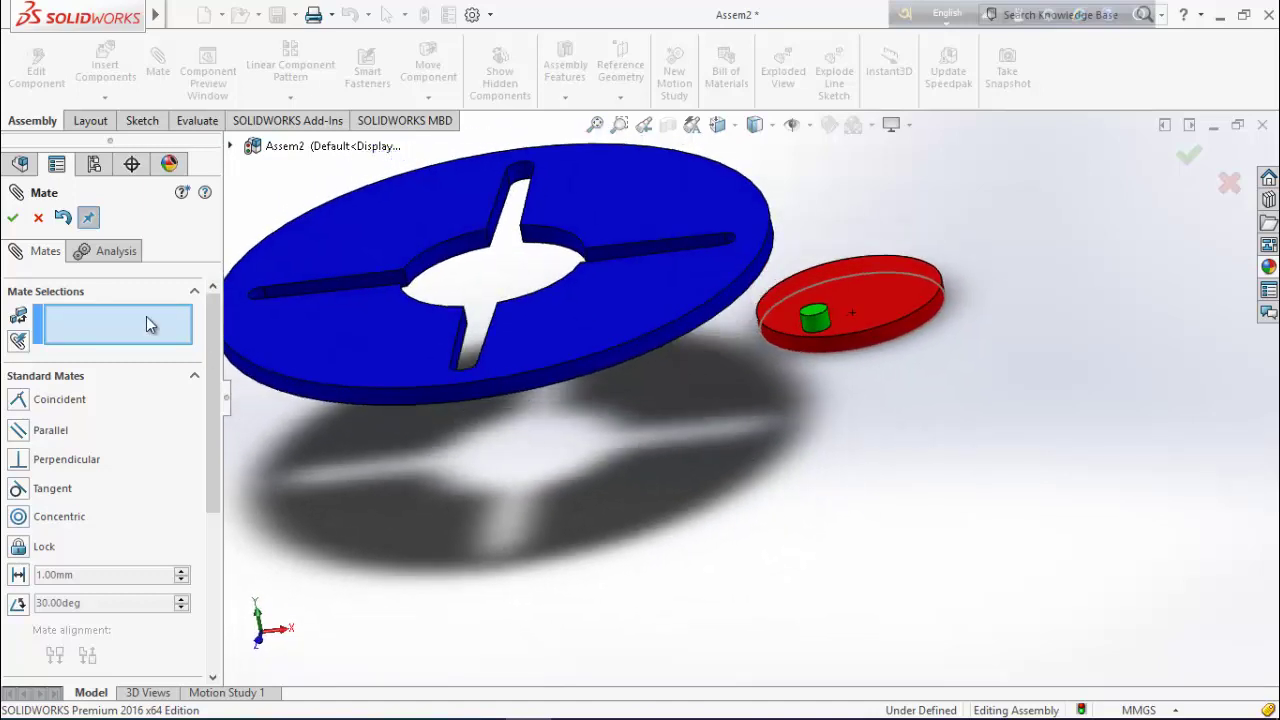
pyautogui.click(13, 218)
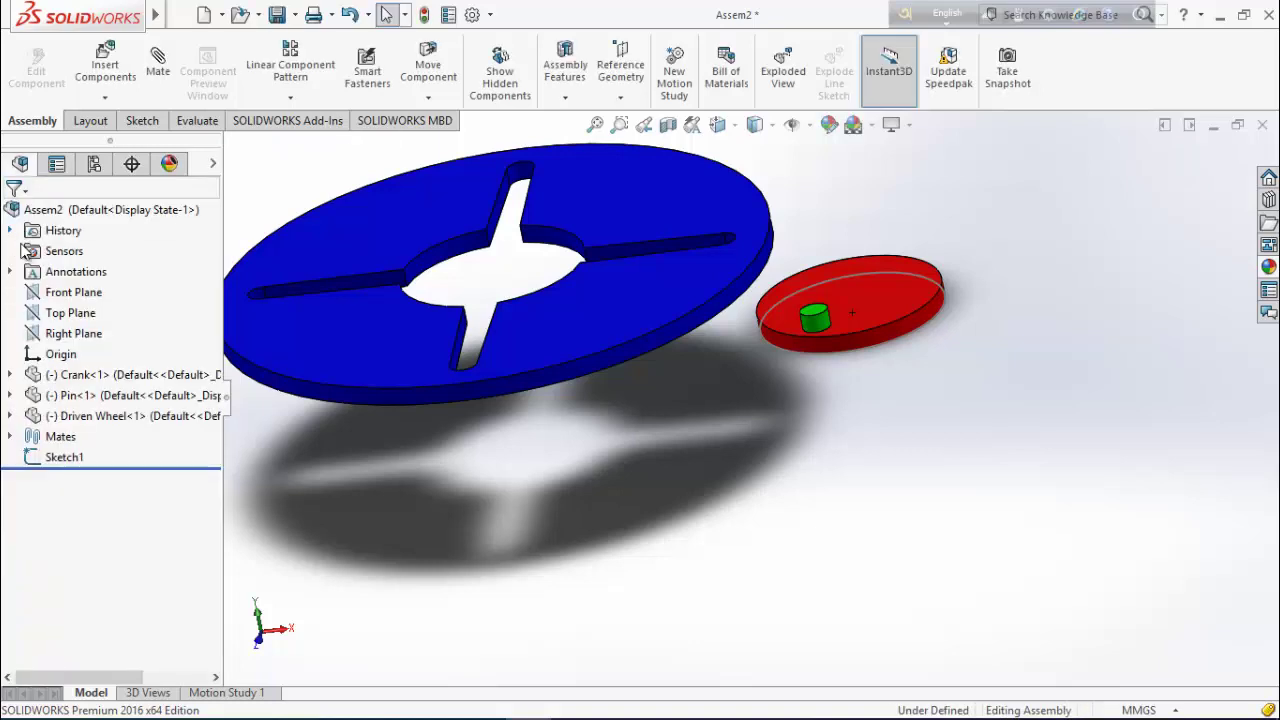
# Hide the sketch circle under the crank and turn the crank to a new angle.
pyautogui.rightClick(54, 457)
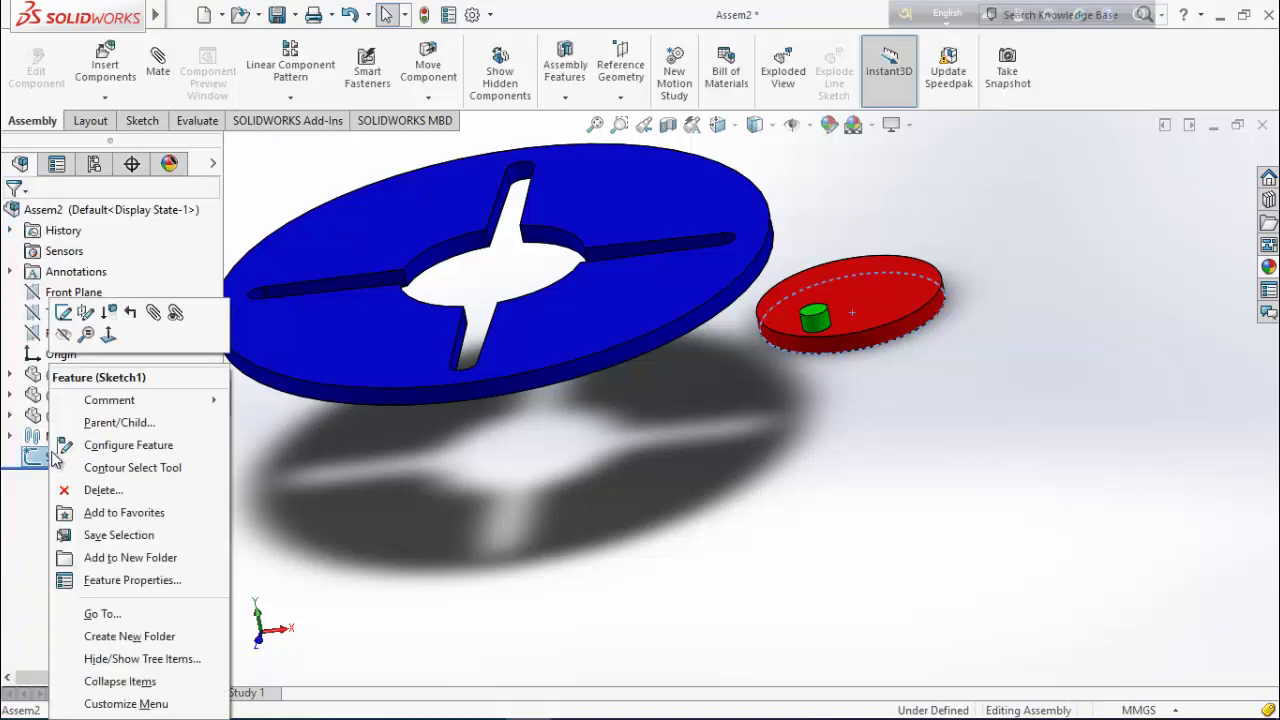
pyautogui.click(63, 338)
pyautogui.moveTo(760, 455)
pyautogui.mouseDown(button='middle')
pyautogui.moveTo(834, 460)
pyautogui.moveTo(794, 509)
pyautogui.moveTo(891, 265)
pyautogui.mouseUp(button='middle')
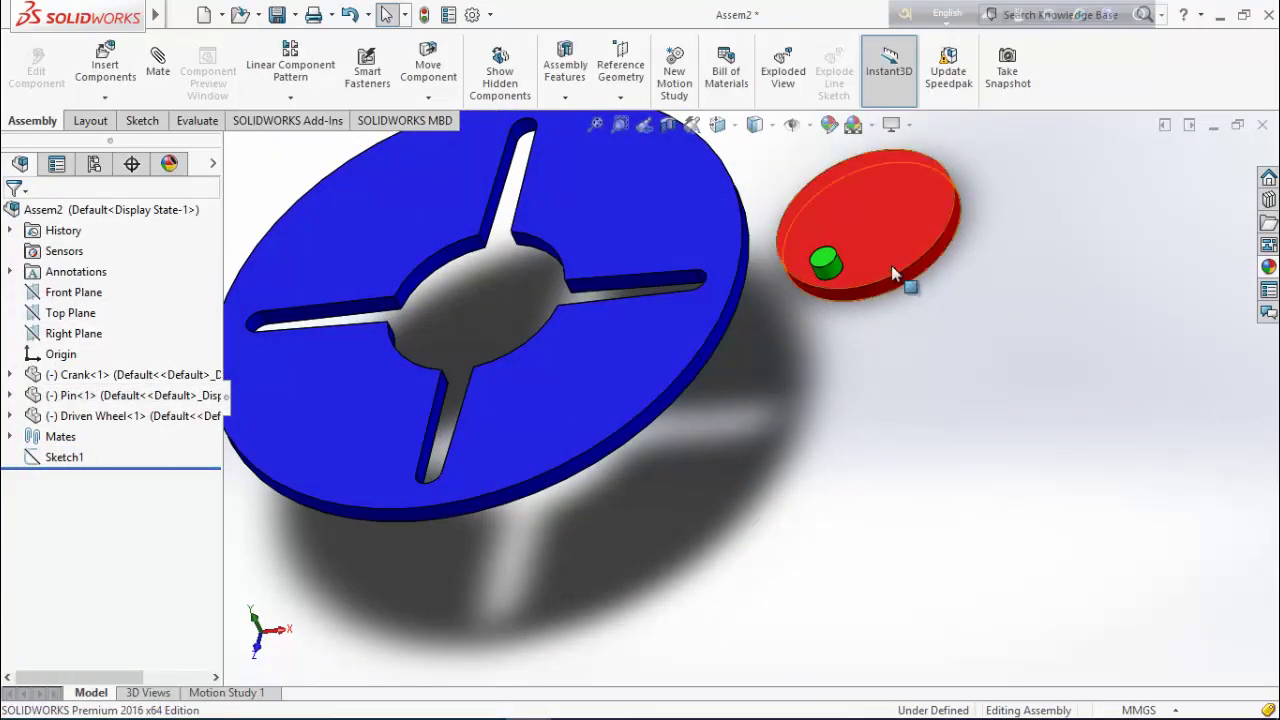
pyautogui.moveTo(891, 268); pyautogui.dragTo(945, 262)
pyautogui.hotkey('ctrl', '7')
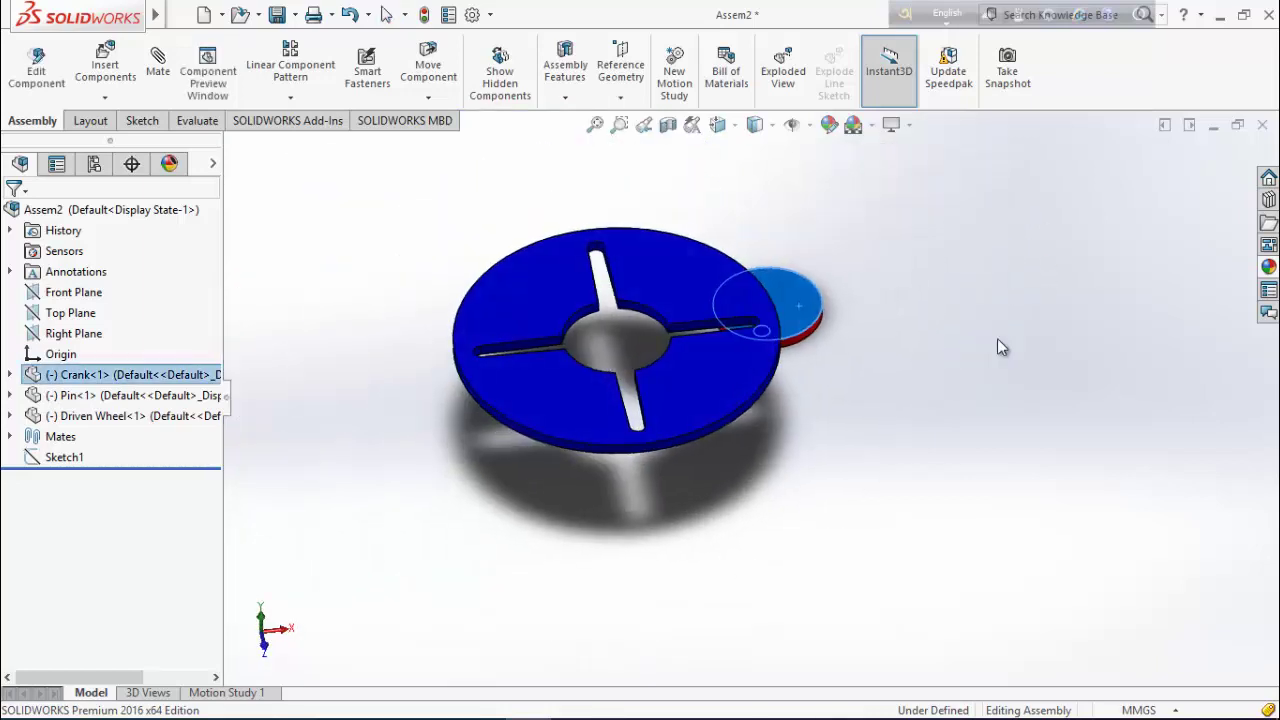
pyautogui.click(818, 410)
# Add a coincident mate between the driven wheel's bottom face and the crank's top face.
pyautogui.moveTo(721, 509); pyautogui.dragTo(774, 258, button='middle')
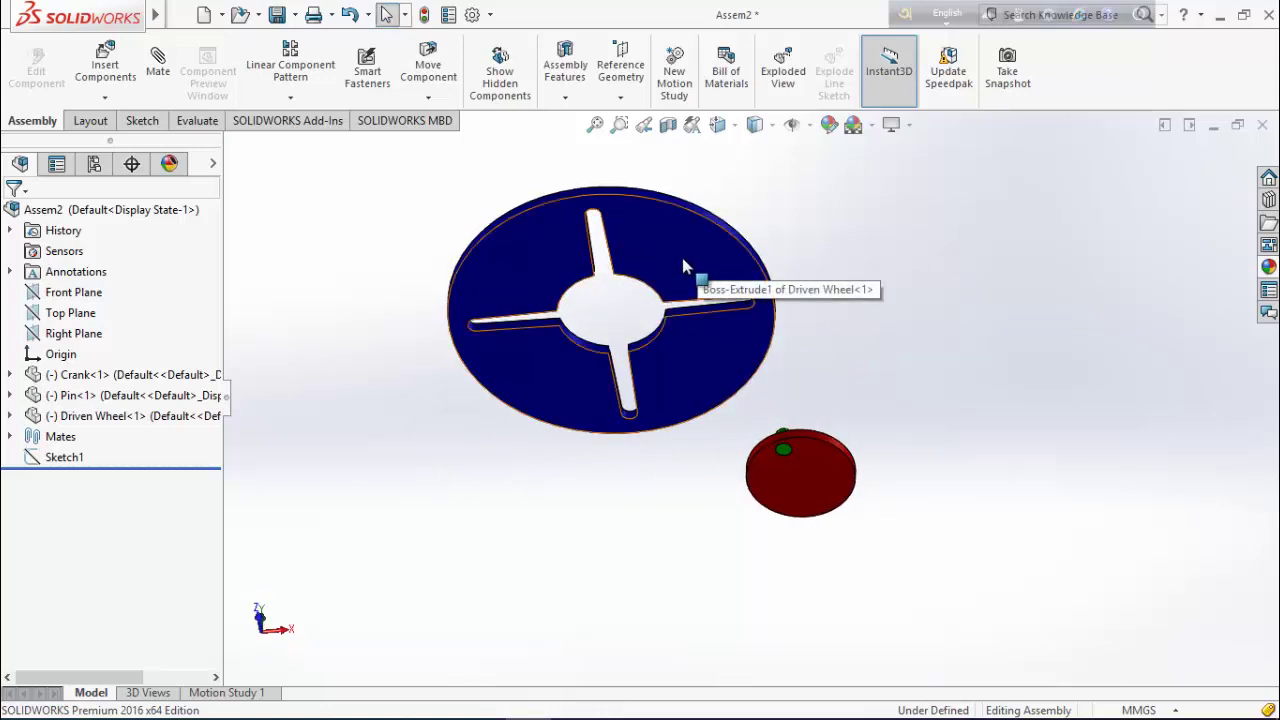
pyautogui.moveTo(657, 269)
pyautogui.mouseDown(button='middle')
pyautogui.moveTo(837, 337)
pyautogui.moveTo(920, 249)
pyautogui.moveTo(660, 252)
pyautogui.mouseUp(button='middle')
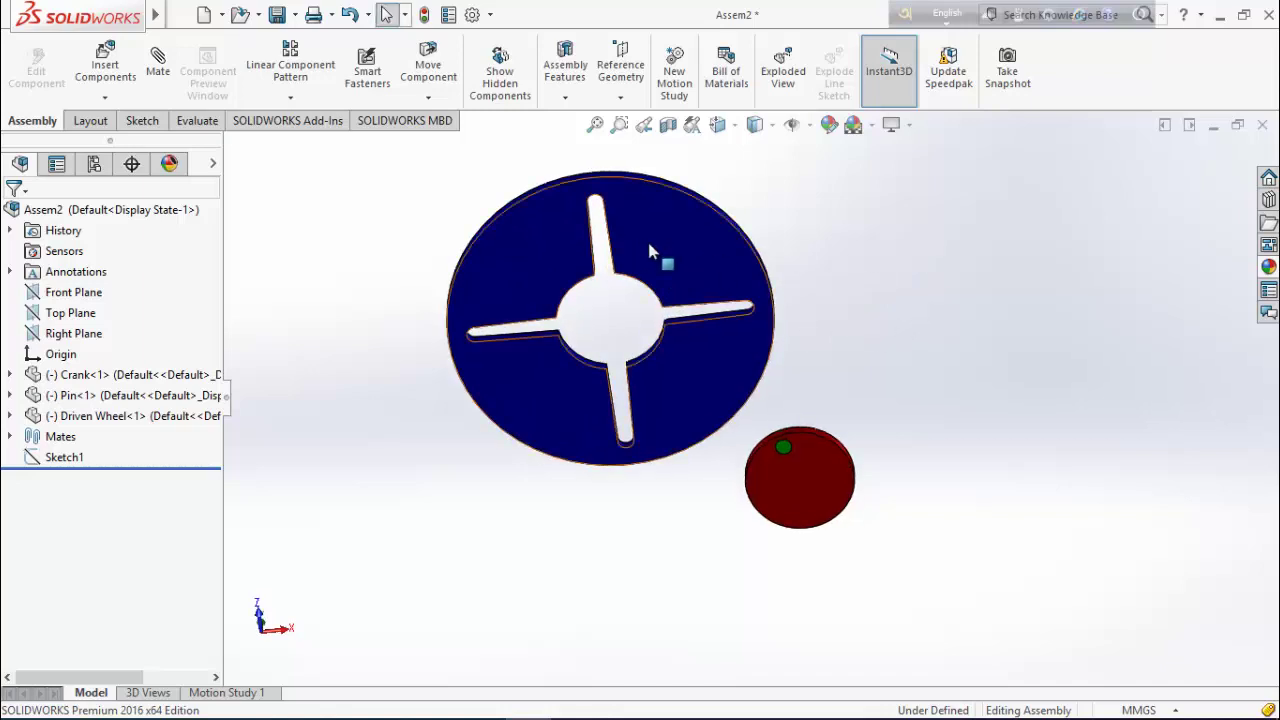
pyautogui.click(675, 250)
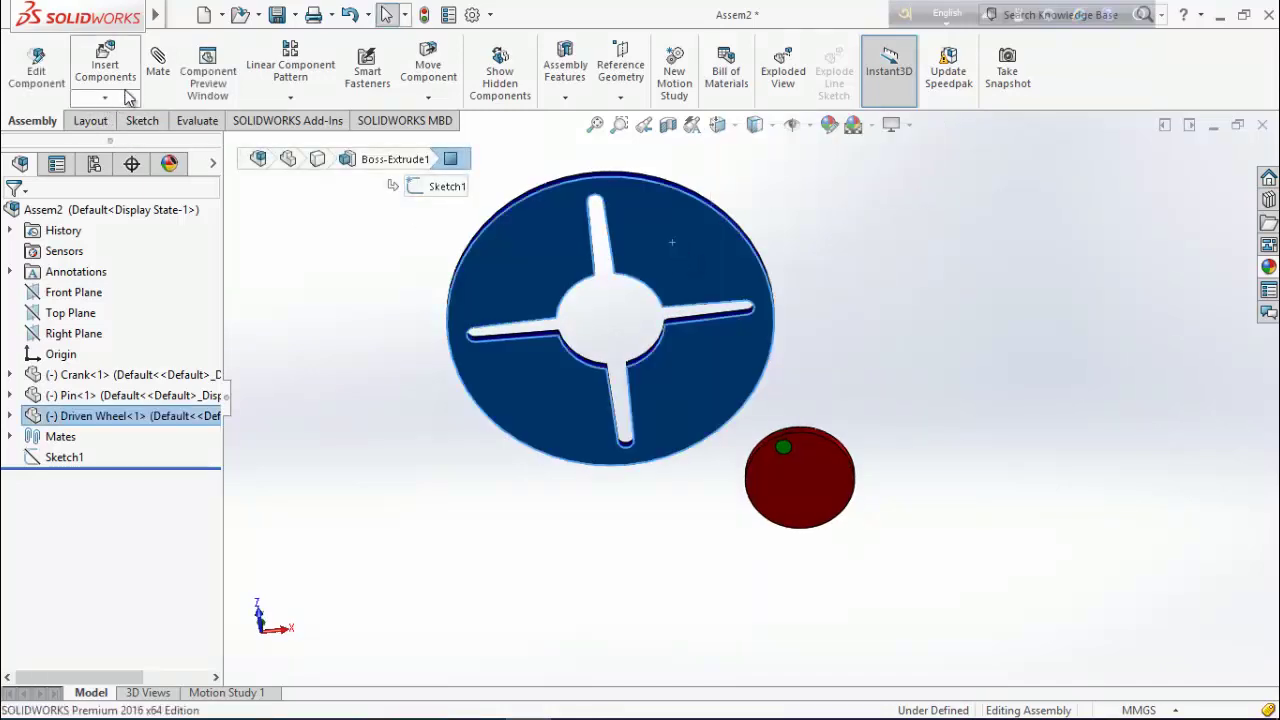
pyautogui.click(160, 72)
pyautogui.moveTo(580, 354); pyautogui.dragTo(749, 531, button='middle')
pyautogui.click(730, 536)
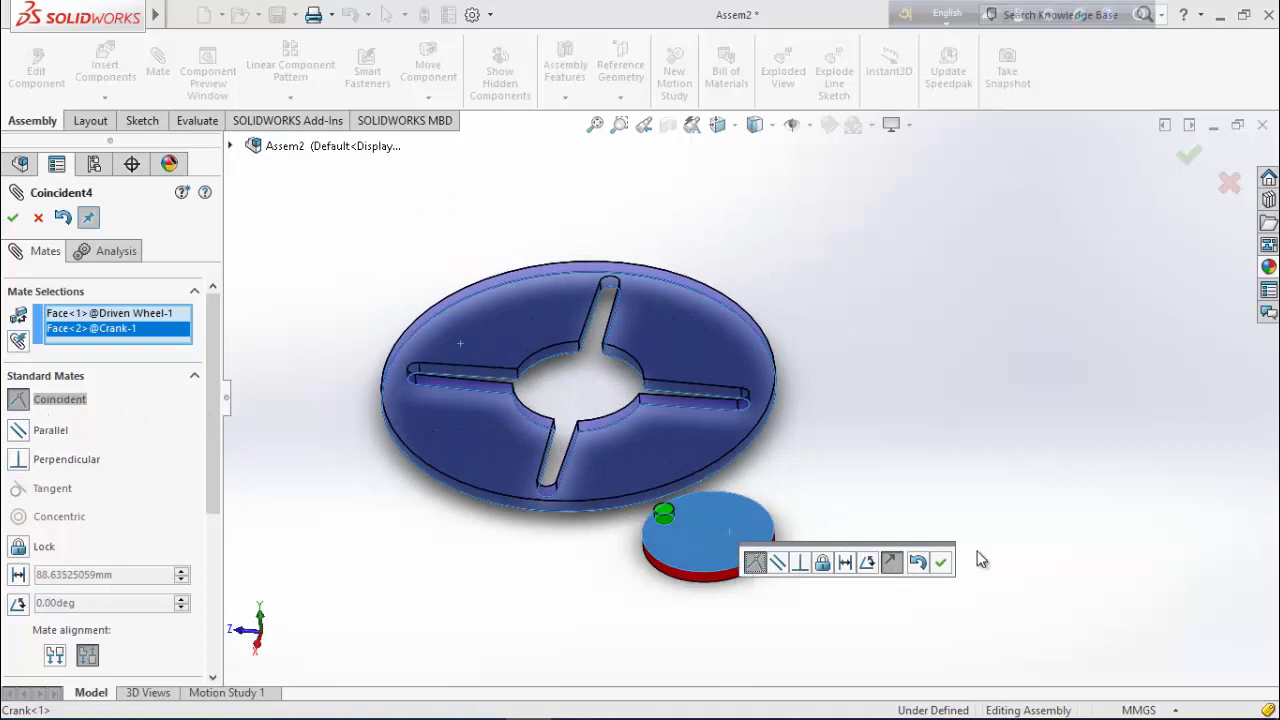
pyautogui.click(942, 563)
# Move the driven wheel over the crank so the pin sits inside its central opening, and finish mating.
pyautogui.moveTo(843, 486); pyautogui.dragTo(871, 486, button='middle')
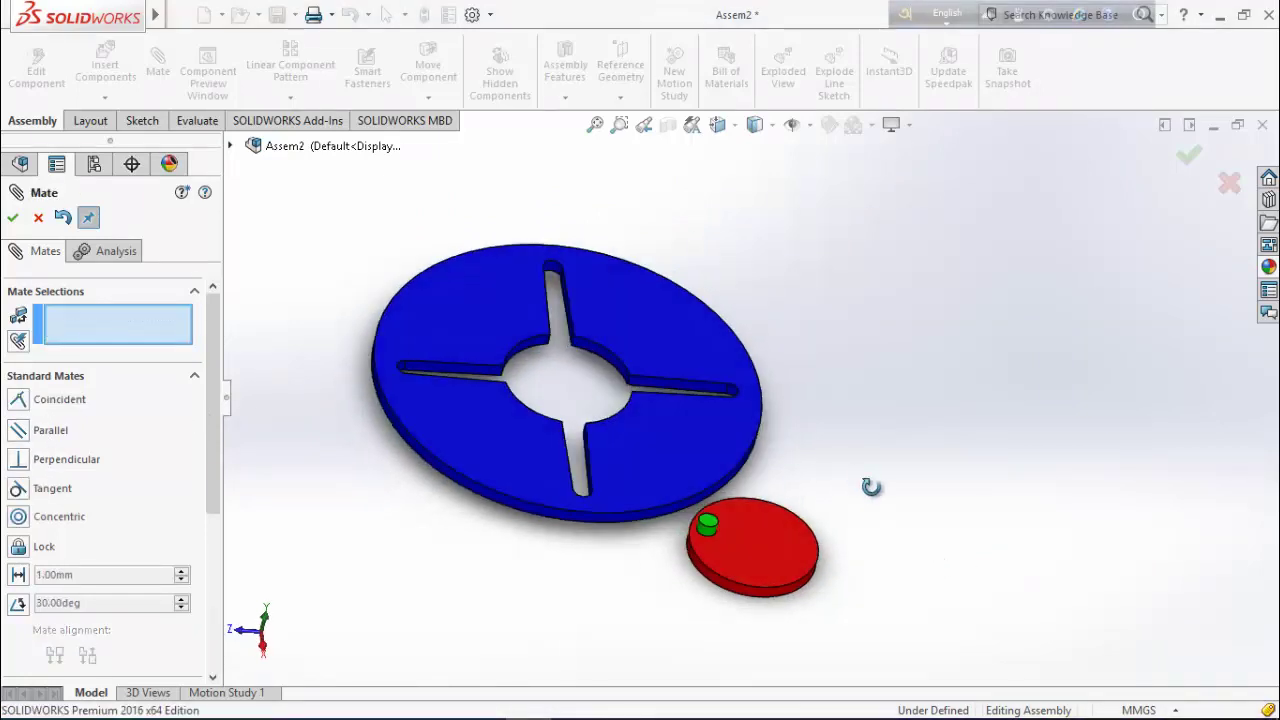
pyautogui.moveTo(697, 472); pyautogui.dragTo(807, 533, button='middle')
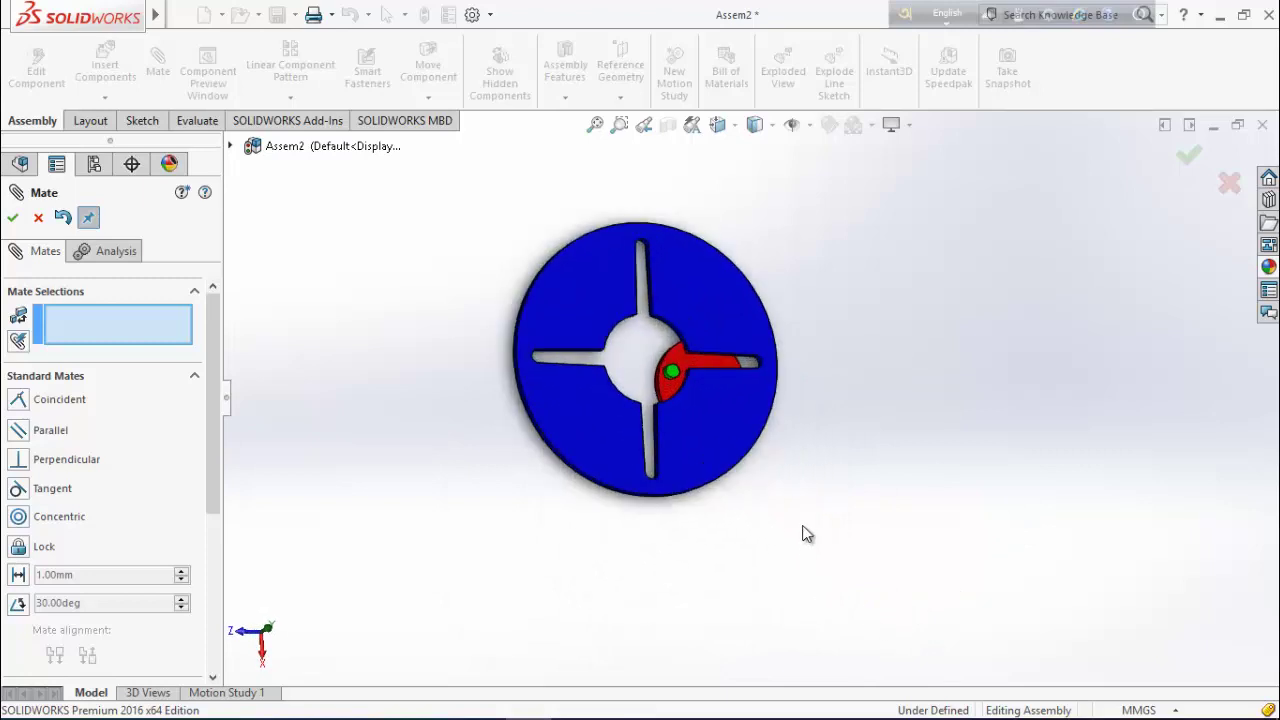
pyautogui.scroll(-4, 737, 214)
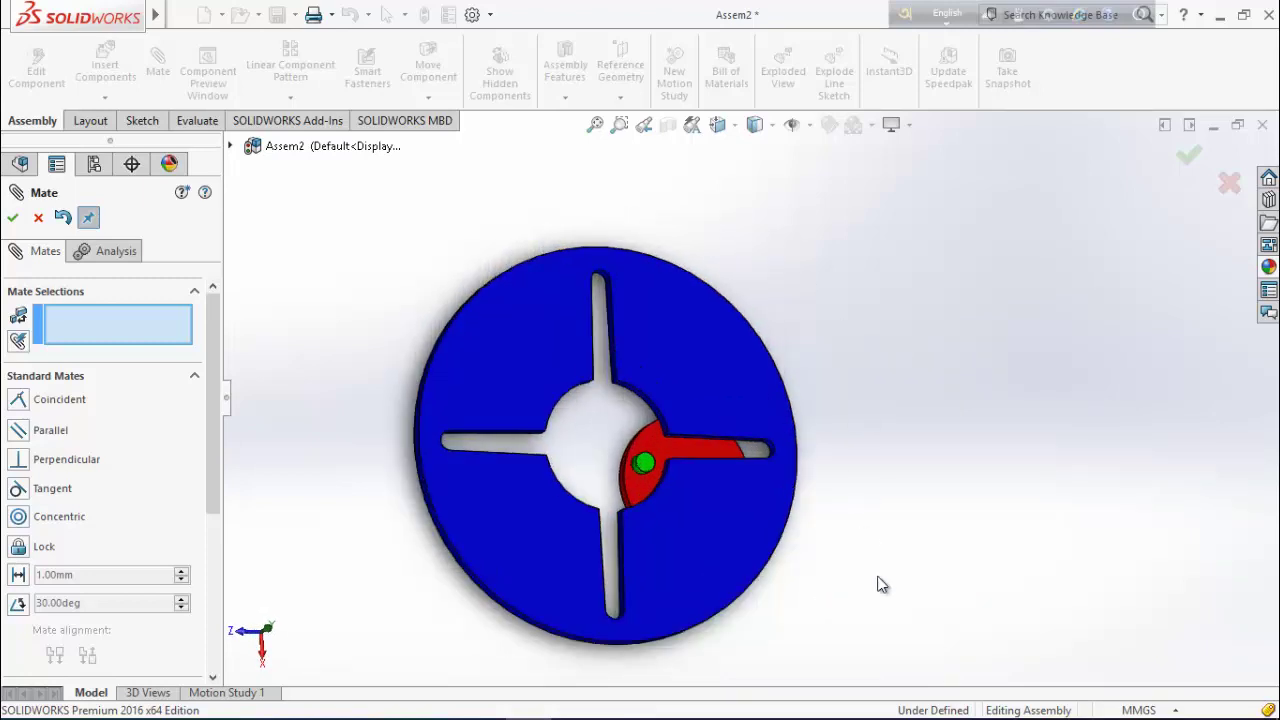
pyautogui.moveTo(882, 585)
pyautogui.mouseDown(button='middle')
pyautogui.moveTo(823, 463)
pyautogui.moveTo(951, 477)
pyautogui.moveTo(846, 537)
pyautogui.mouseUp(button='middle')
pyautogui.moveTo(723, 517); pyautogui.dragTo(714, 509, button='middle')
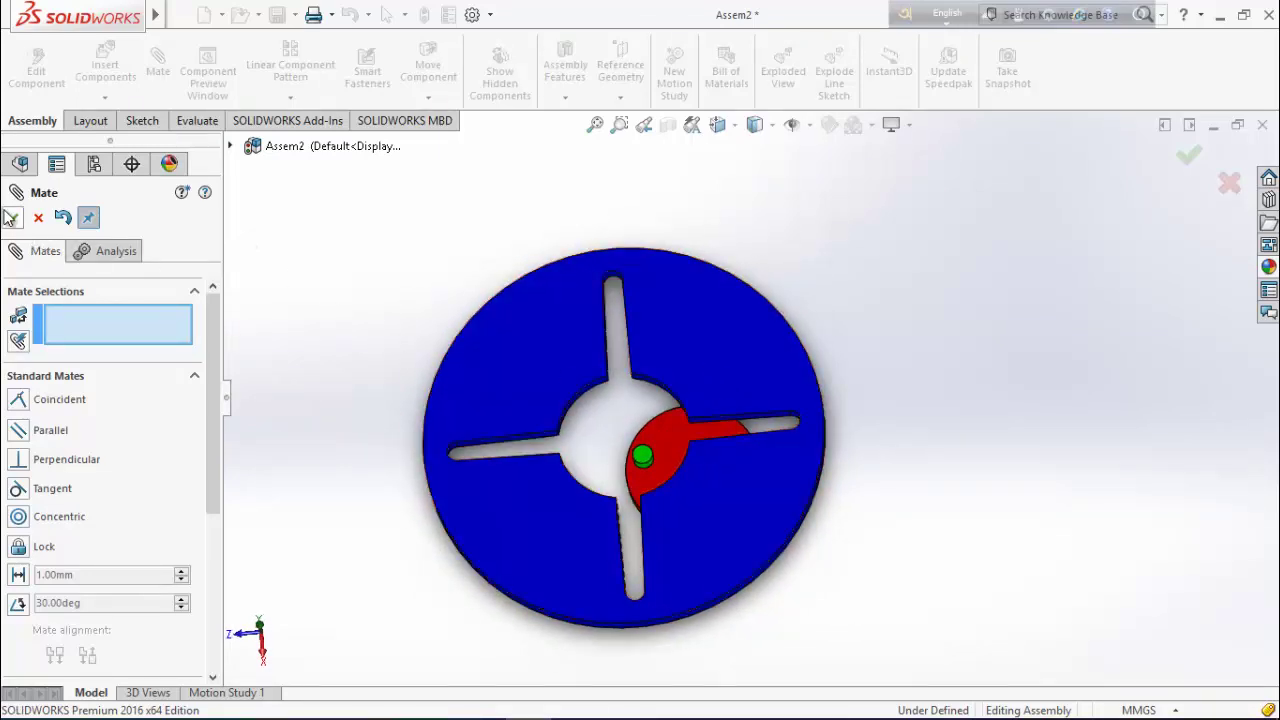
pyautogui.press('Escape')
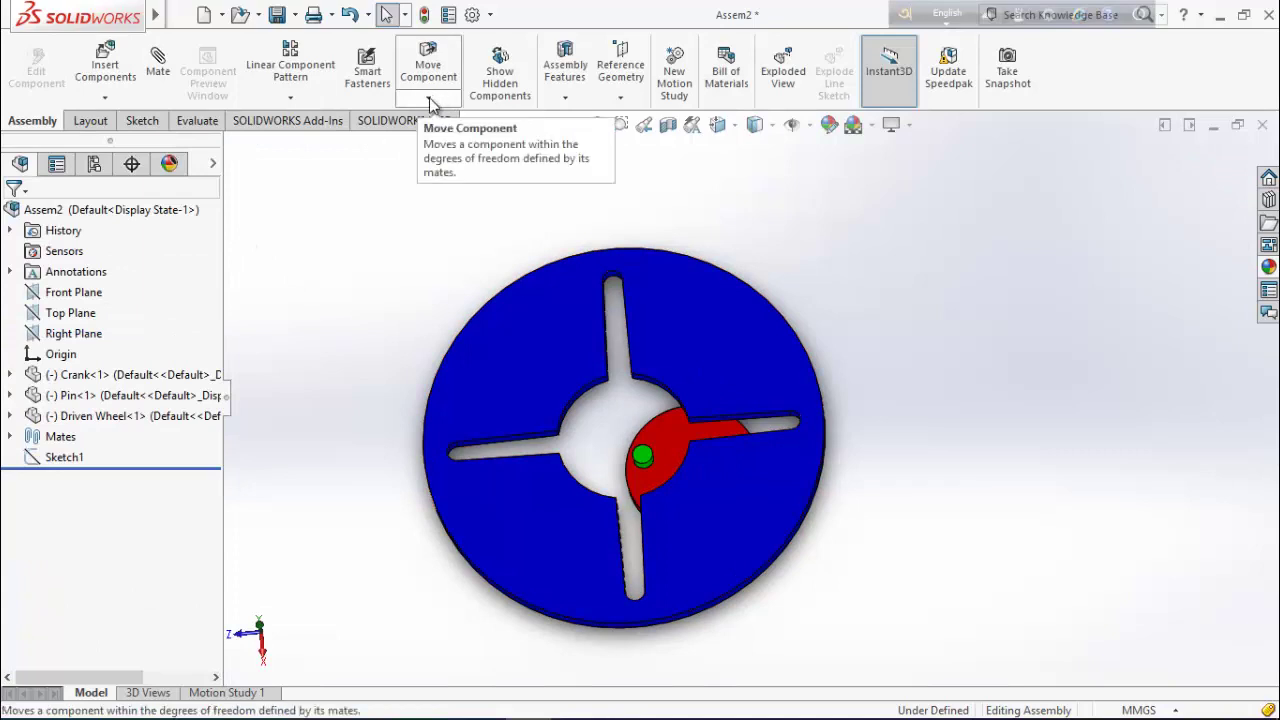
# Rotate the driven wheel with Rotate Component, using free standard drag, until its four slots lie diagonally.
pyautogui.click(430, 98)
pyautogui.click(498, 143)
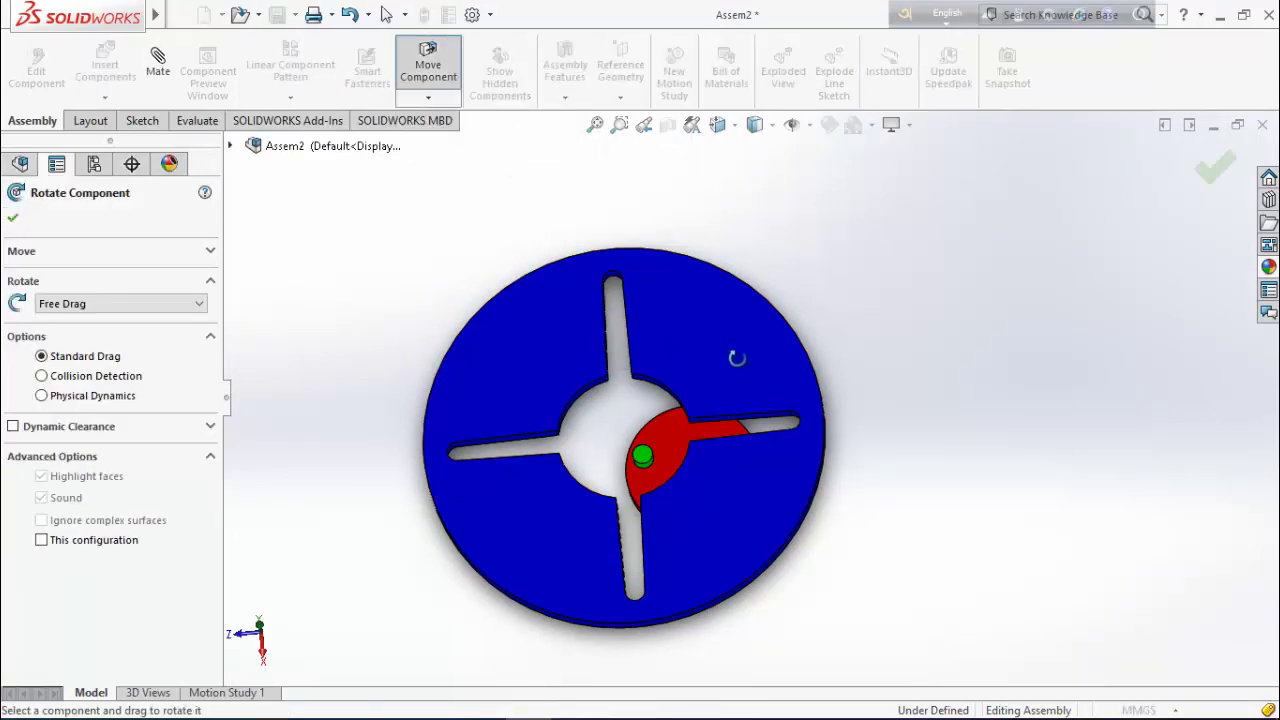
pyautogui.moveTo(737, 357); pyautogui.dragTo(698, 473)
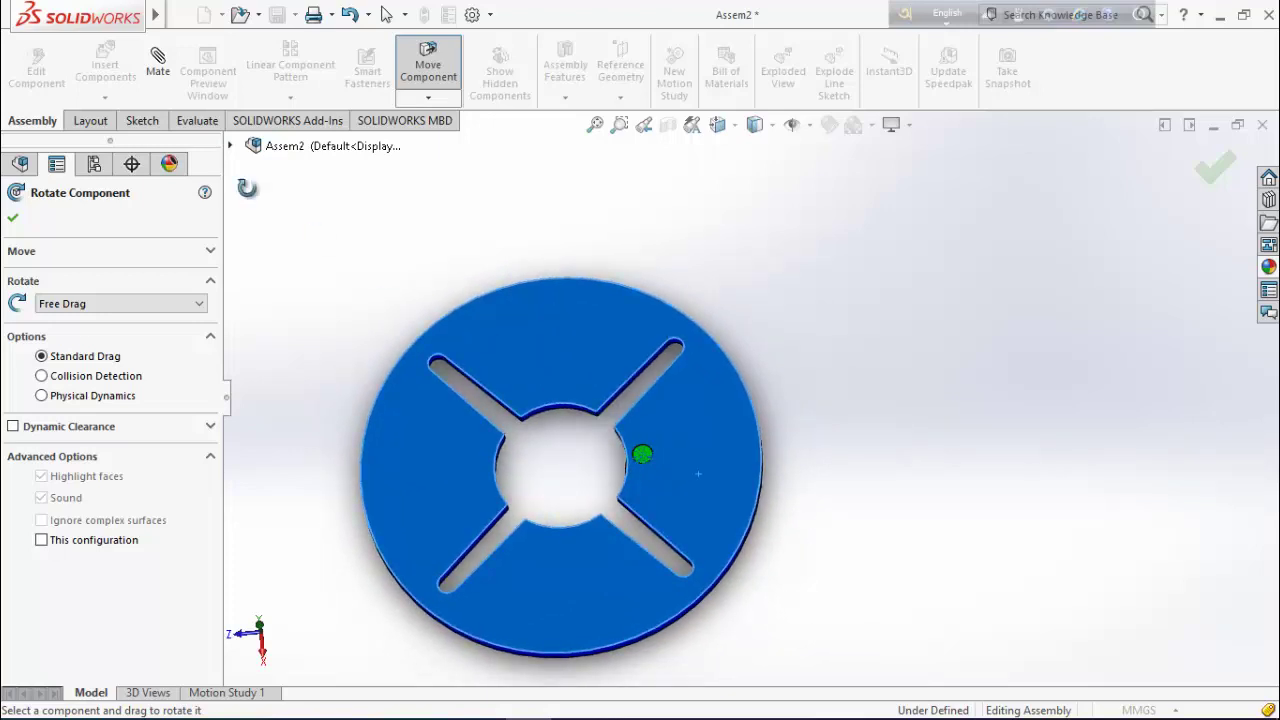
# Finish rotating the driven wheel, and reposition it and the crank so the pin sits at the mouth of a slot.
pyautogui.click(12, 217)
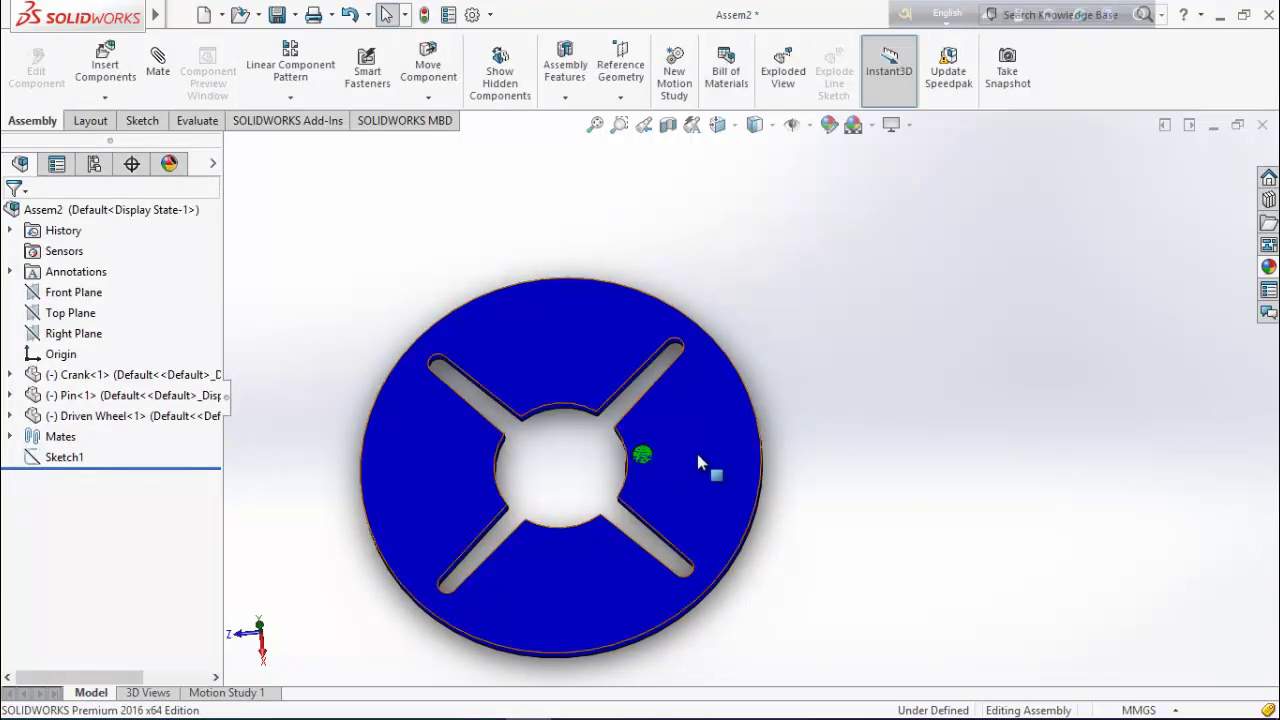
pyautogui.moveTo(730, 456); pyautogui.dragTo(762, 429)
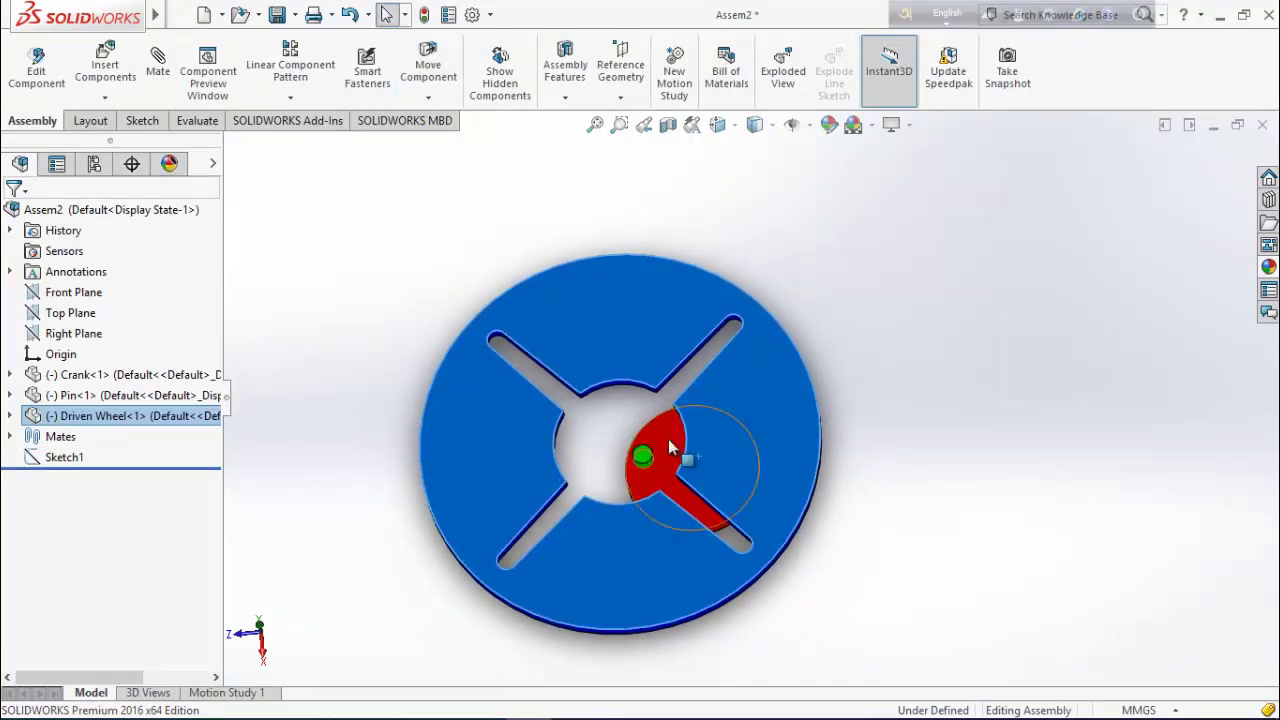
pyautogui.click(668, 456)
pyautogui.moveTo(668, 456); pyautogui.dragTo(623, 564)
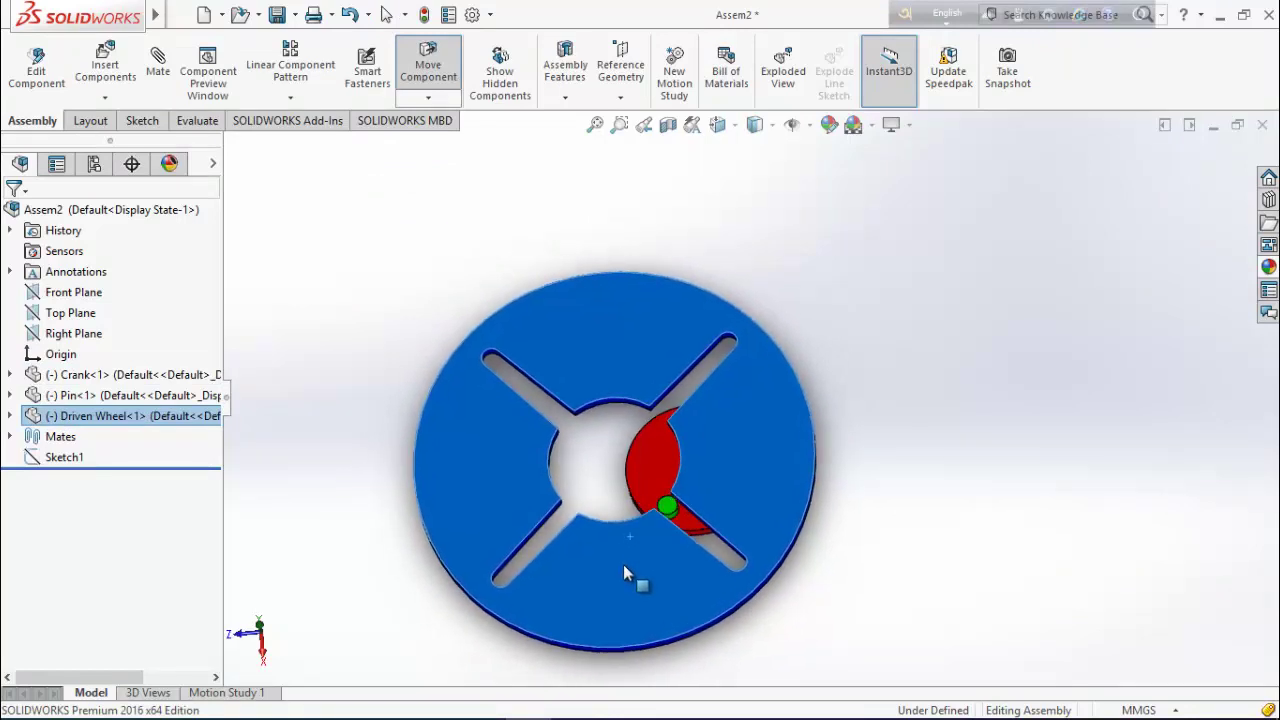
pyautogui.click(657, 466)
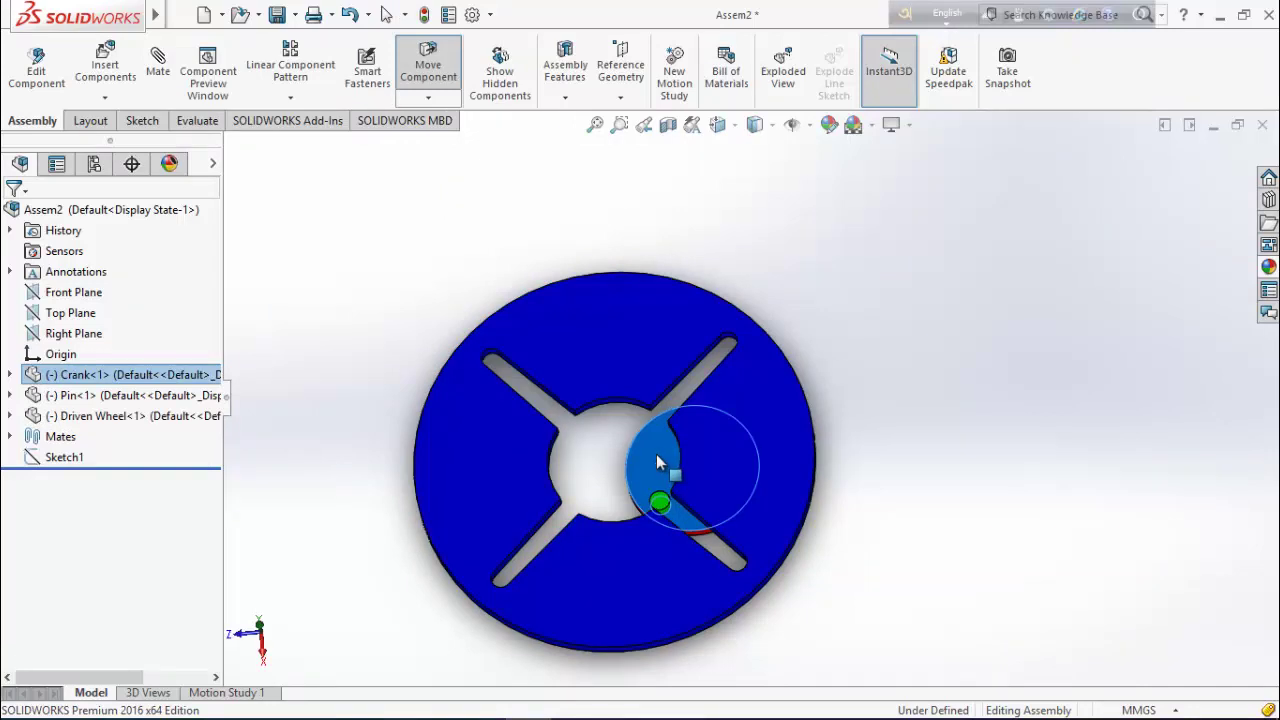
pyautogui.click(609, 562)
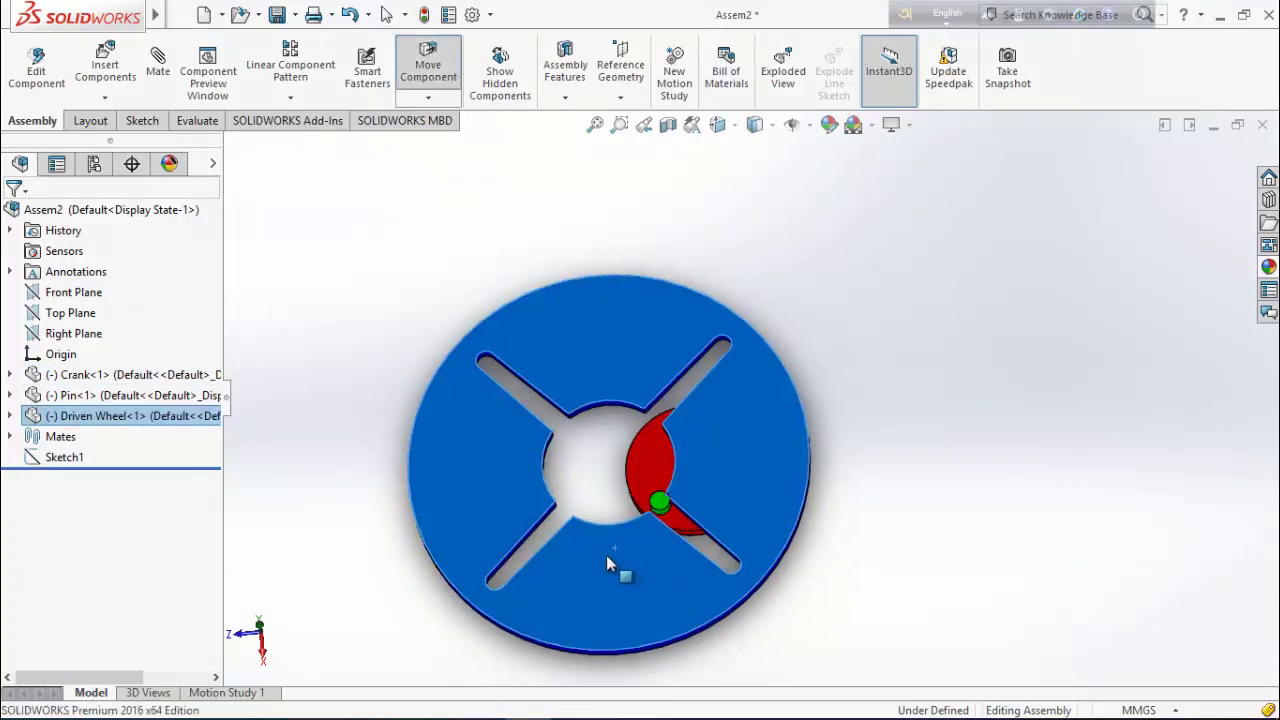
pyautogui.press('Escape')
pyautogui.scroll(-4, 615, 540)
pyautogui.press('f')
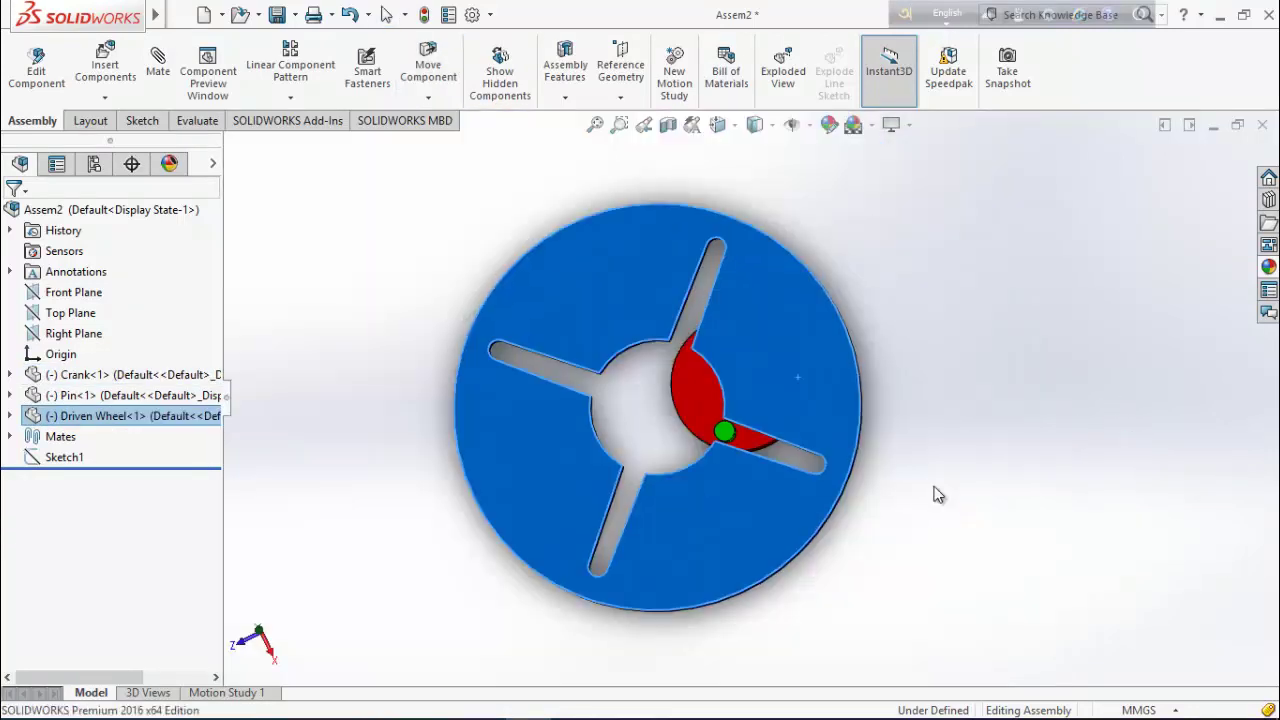
# Create a sketch on the Top Plane with the driven wheel's outer circular edge converted into it, and exit the sketch.
pyautogui.moveTo(924, 431); pyautogui.dragTo(911, 354, button='middle')
pyautogui.click(302, 416)
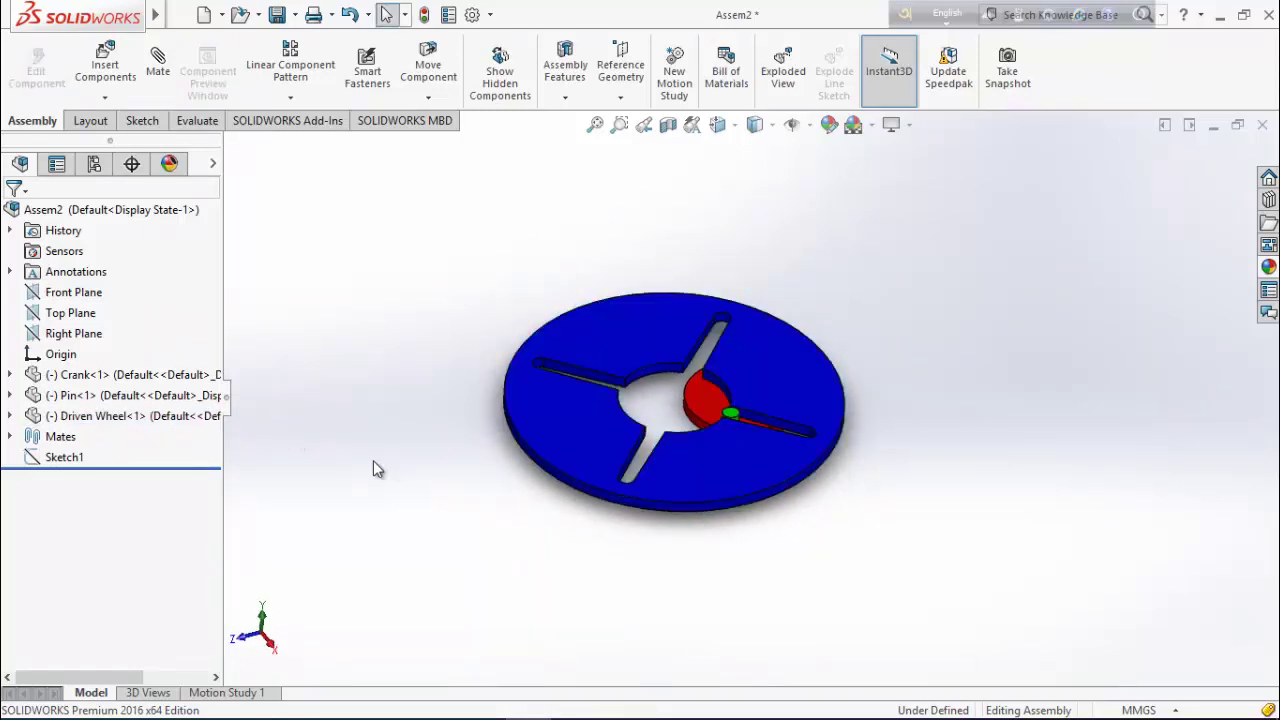
pyautogui.click(72, 312)
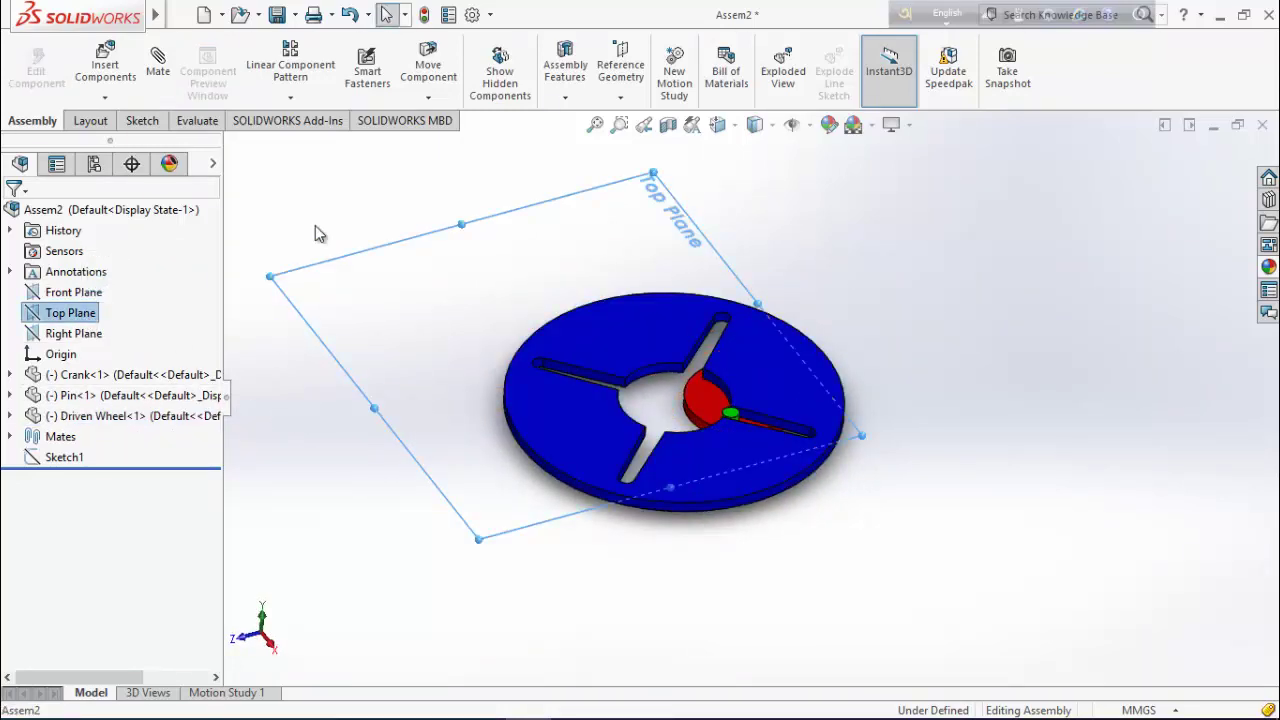
pyautogui.moveTo(476, 342); pyautogui.dragTo(330, 240, button='middle')
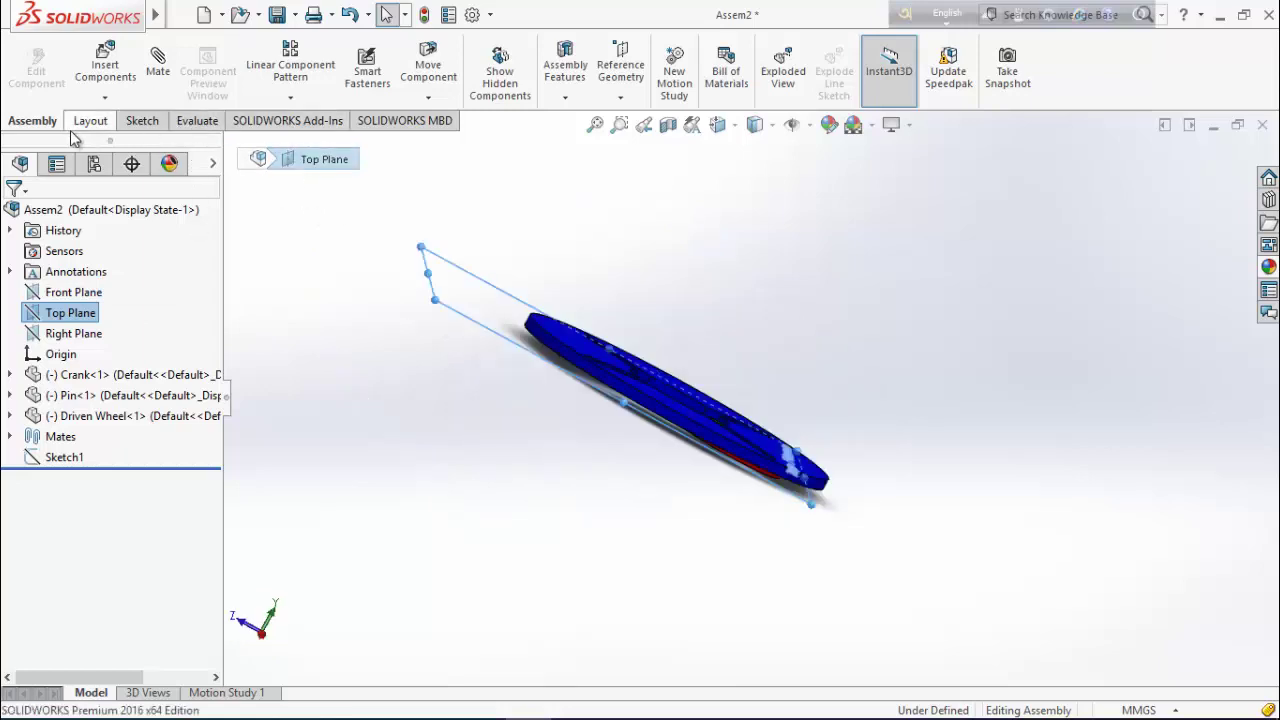
pyautogui.click(140, 122)
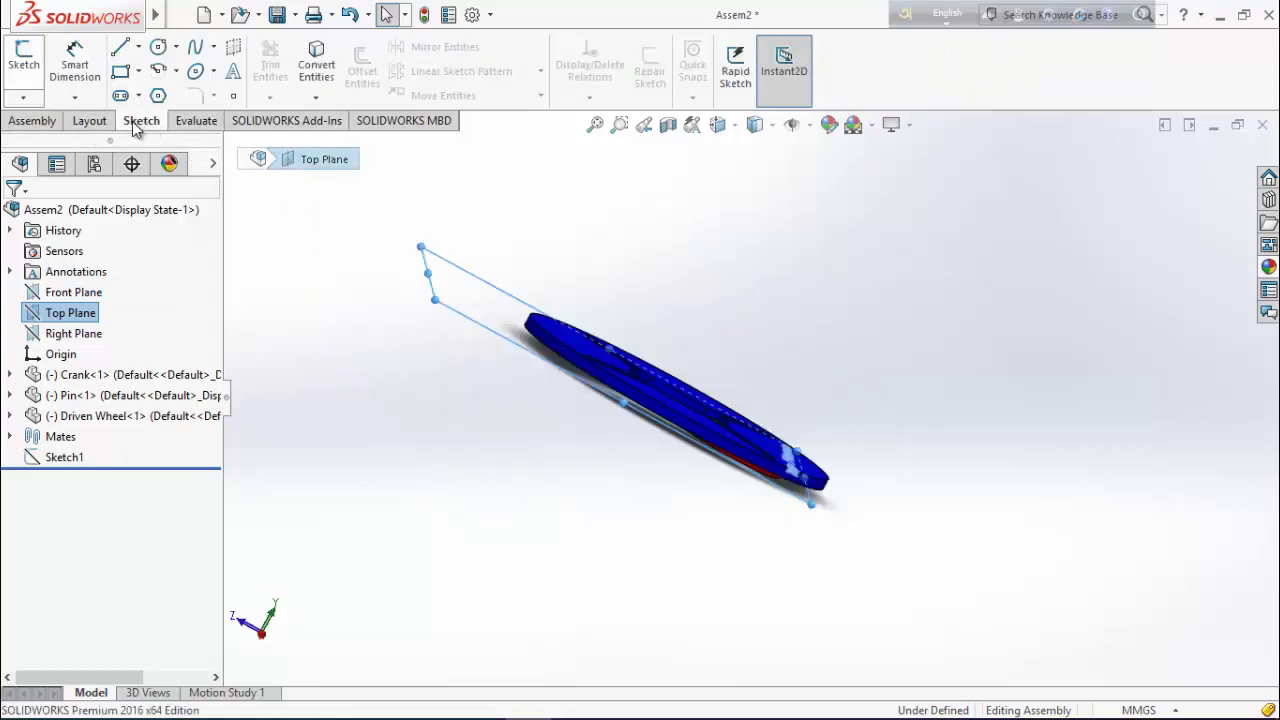
pyautogui.click(28, 66)
pyautogui.moveTo(474, 391); pyautogui.dragTo(620, 427, button='middle')
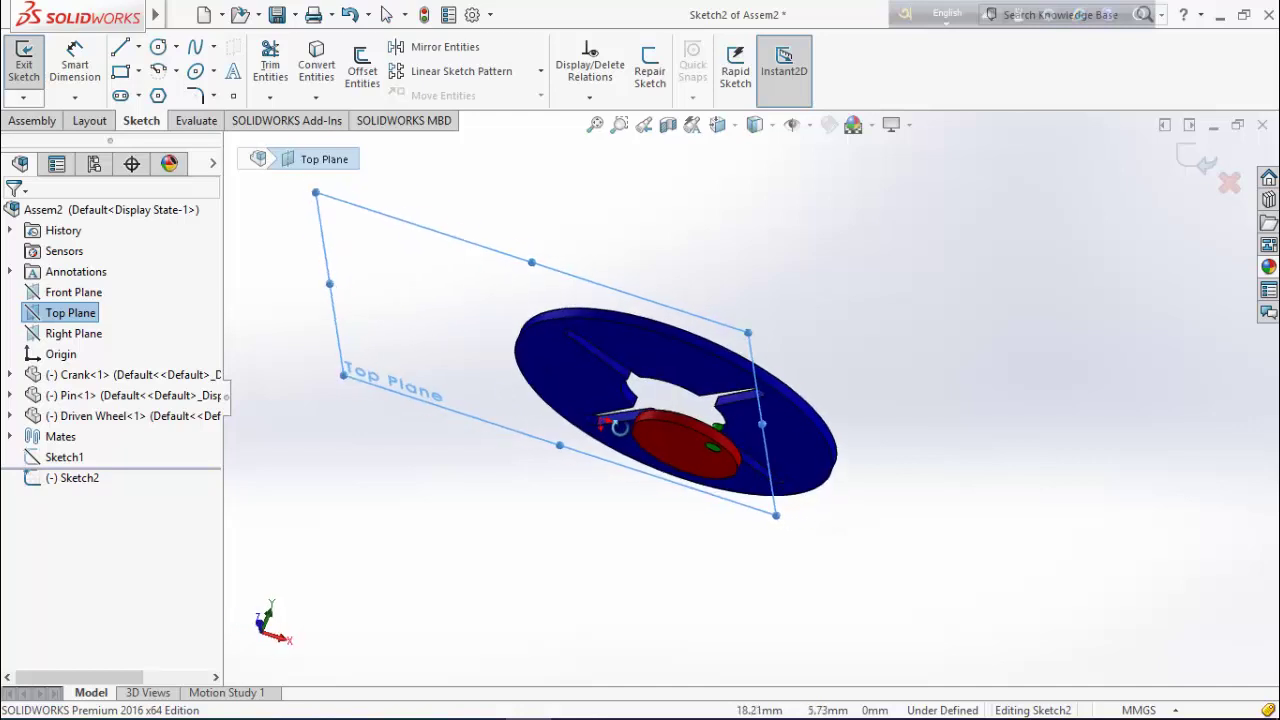
pyautogui.click(651, 344)
pyautogui.moveTo(486, 273); pyautogui.dragTo(494, 275, button='middle')
pyautogui.click(316, 63)
pyautogui.moveTo(508, 354)
pyautogui.mouseDown(button='middle')
pyautogui.moveTo(541, 303)
pyautogui.moveTo(504, 342)
pyautogui.mouseUp(button='middle')
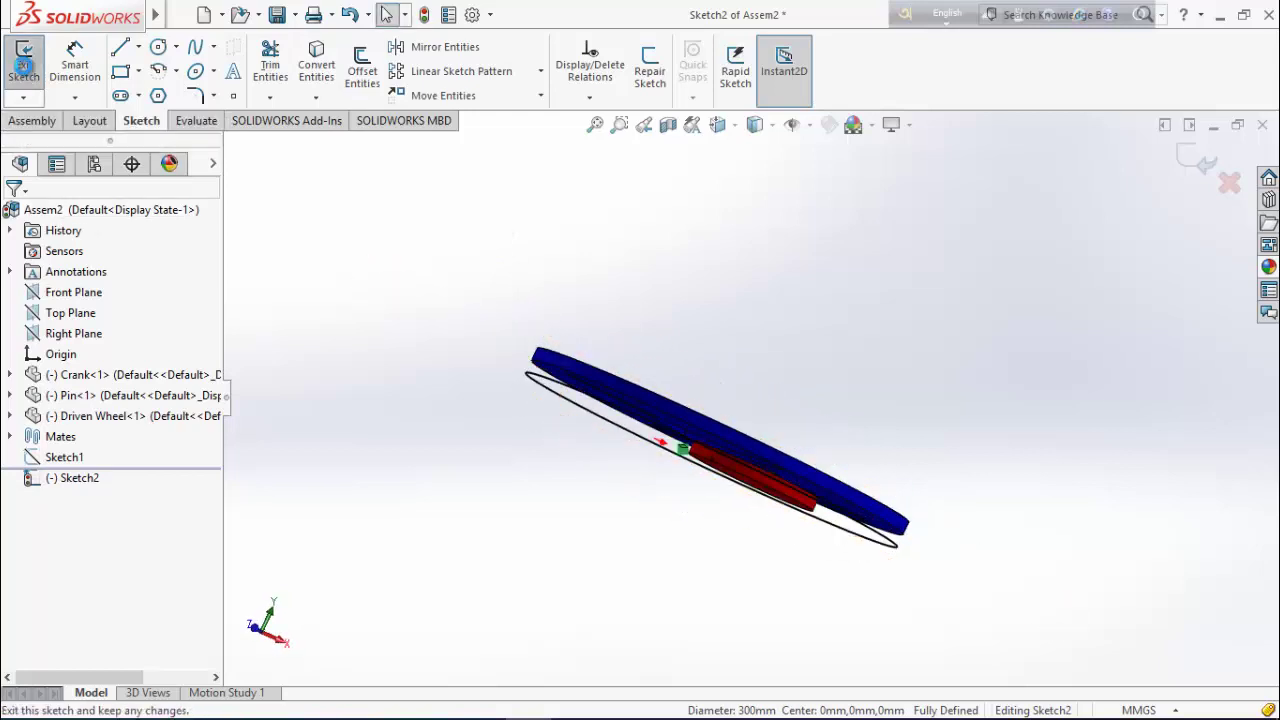
pyautogui.click(25, 70)
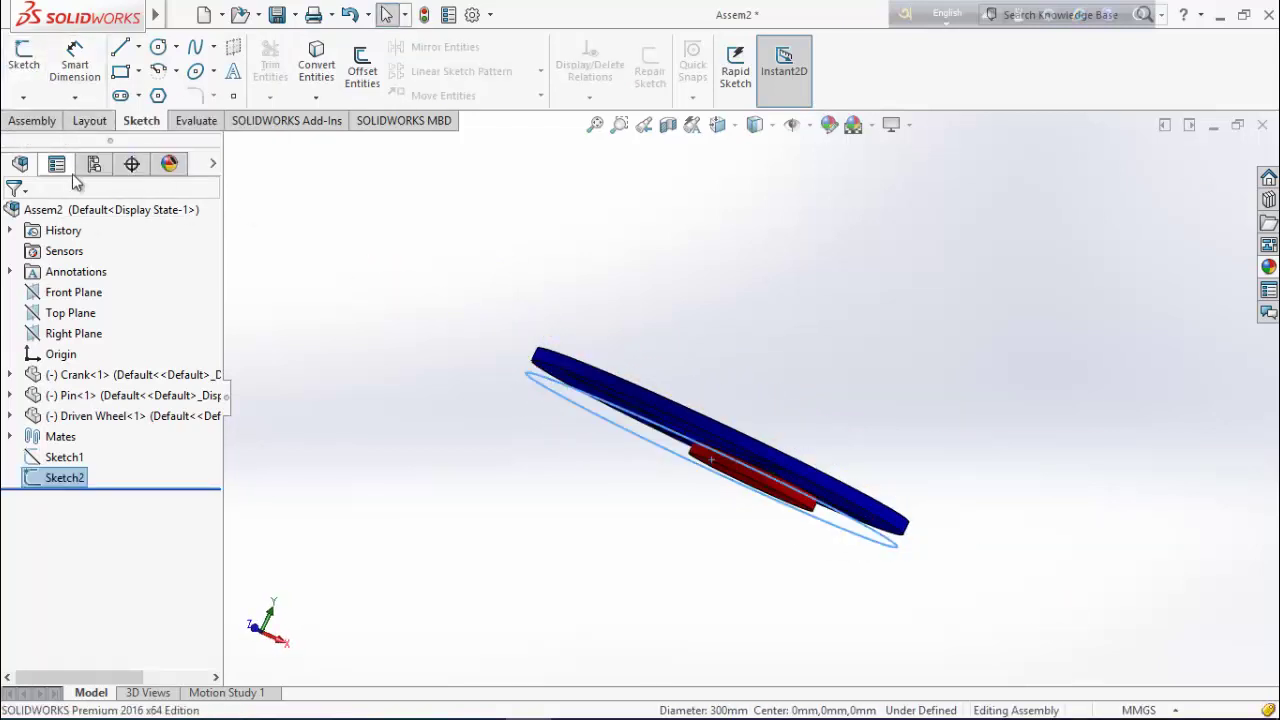
# Add a concentric mate between the new sketch circle and the driven wheel's outer cylindrical face.
pyautogui.click(40, 125)
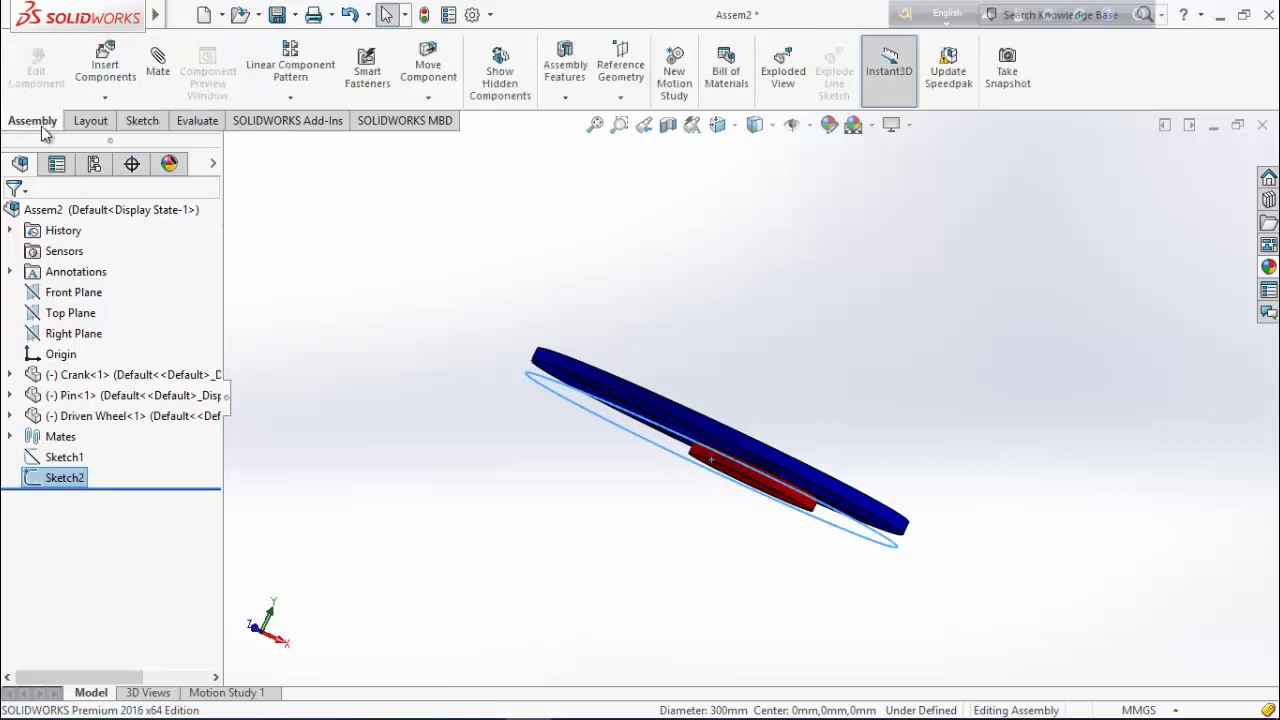
pyautogui.click(158, 62)
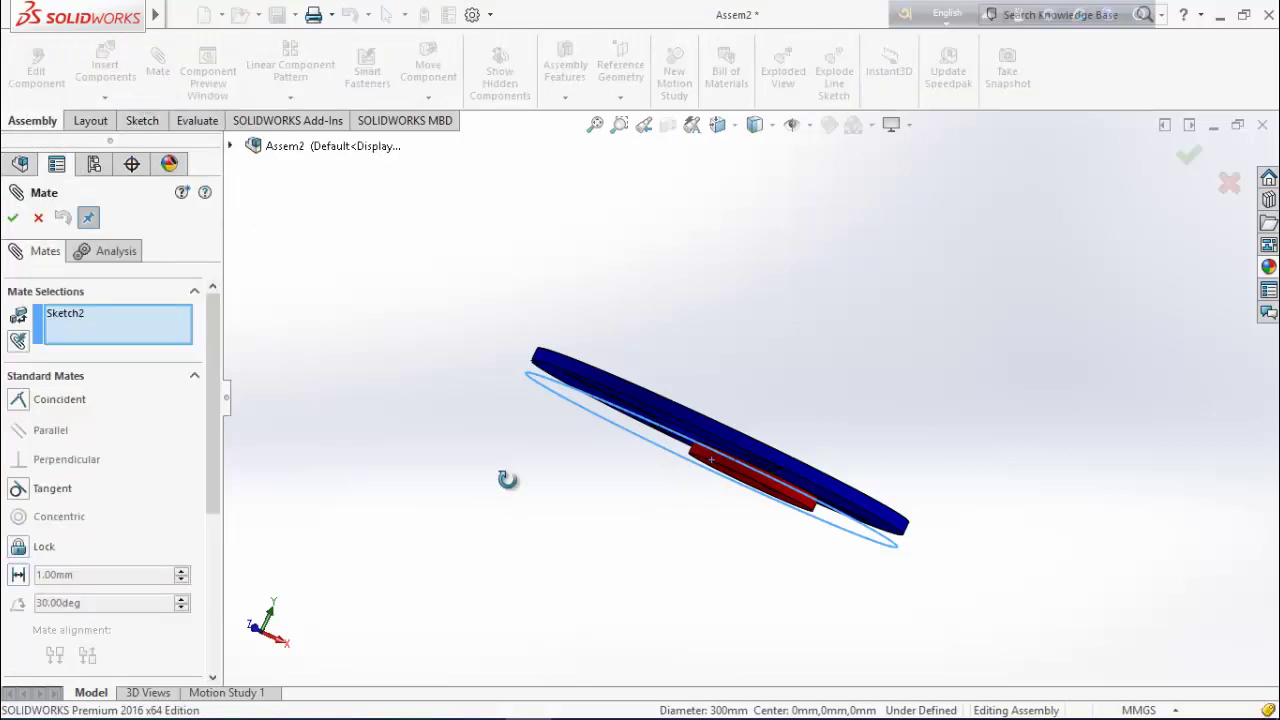
pyautogui.moveTo(507, 480)
pyautogui.mouseDown(button='middle')
pyautogui.moveTo(517, 506)
pyautogui.moveTo(503, 534)
pyautogui.mouseUp(button='middle')
pyautogui.scroll(-3, 503, 534)
pyautogui.click(697, 489)
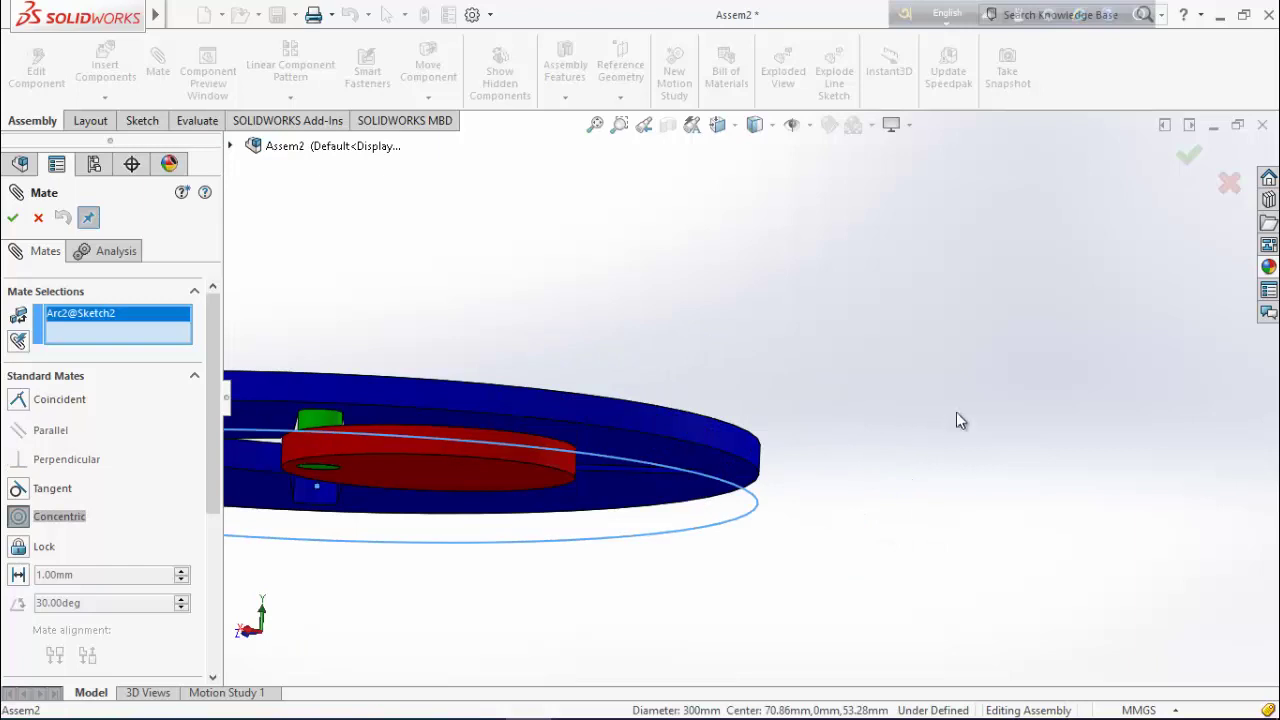
pyautogui.moveTo(956, 413); pyautogui.dragTo(802, 504, button='middle')
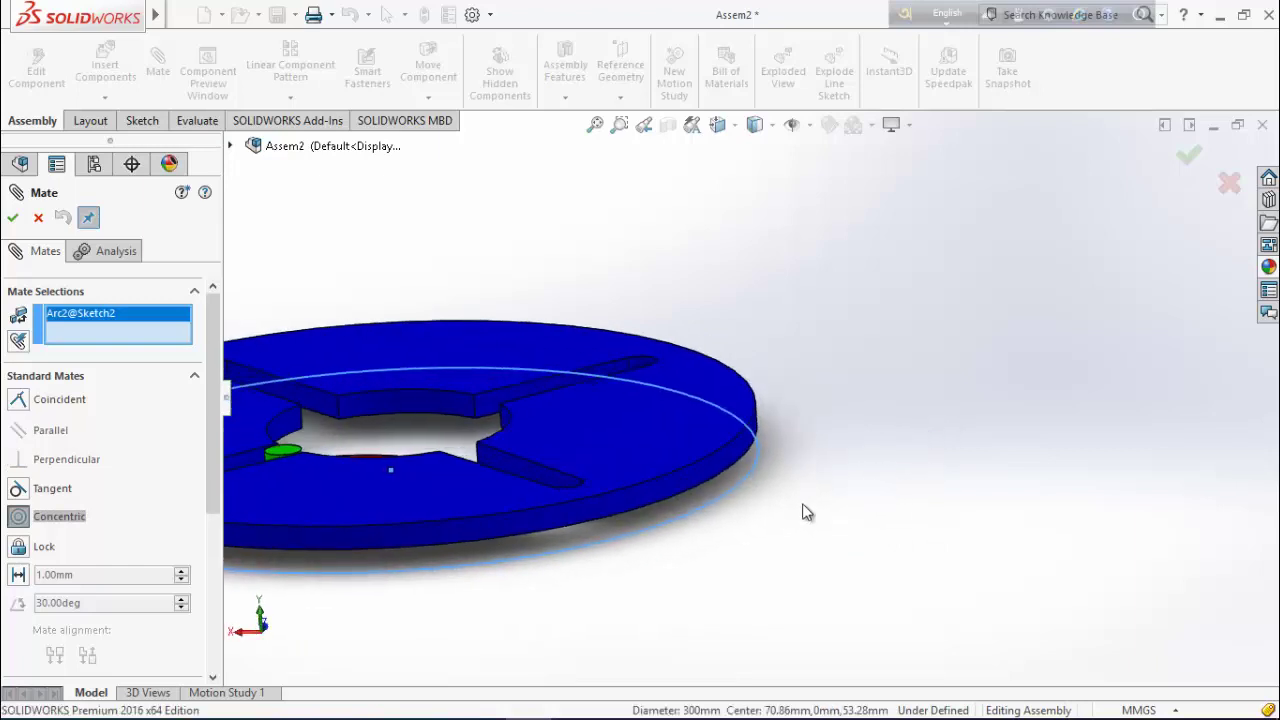
pyautogui.click(632, 500)
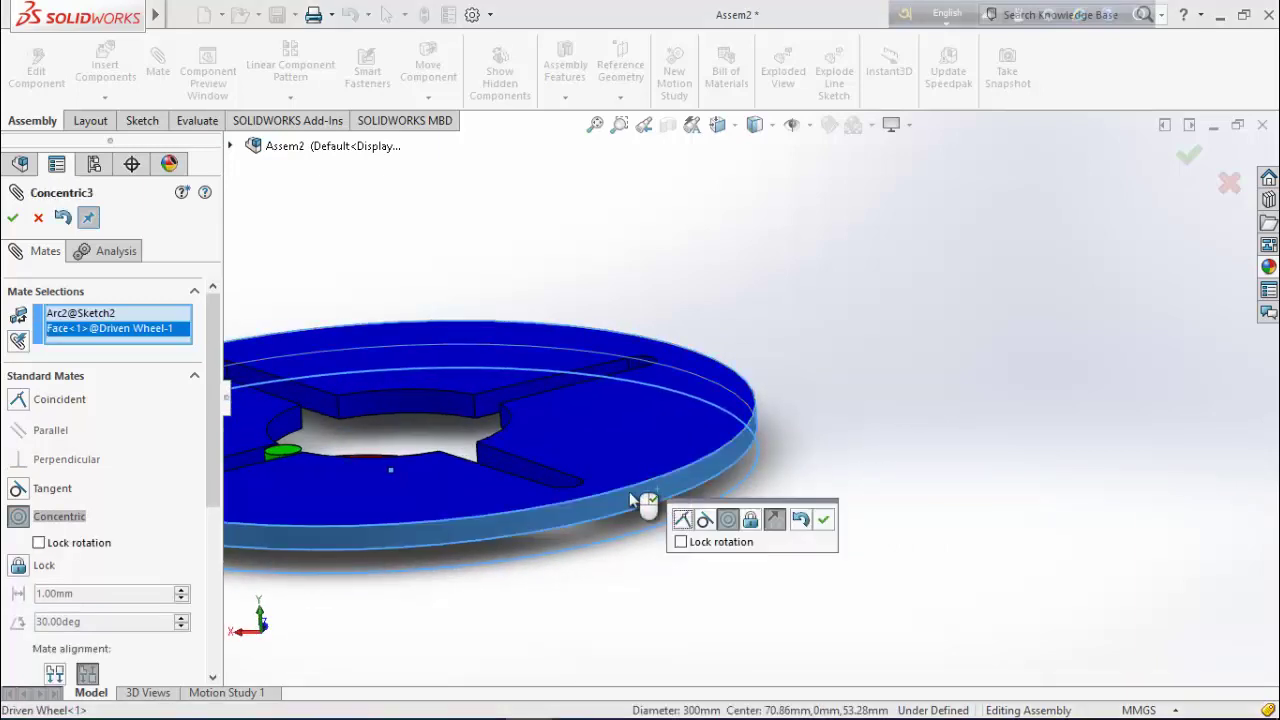
pyautogui.click(823, 519)
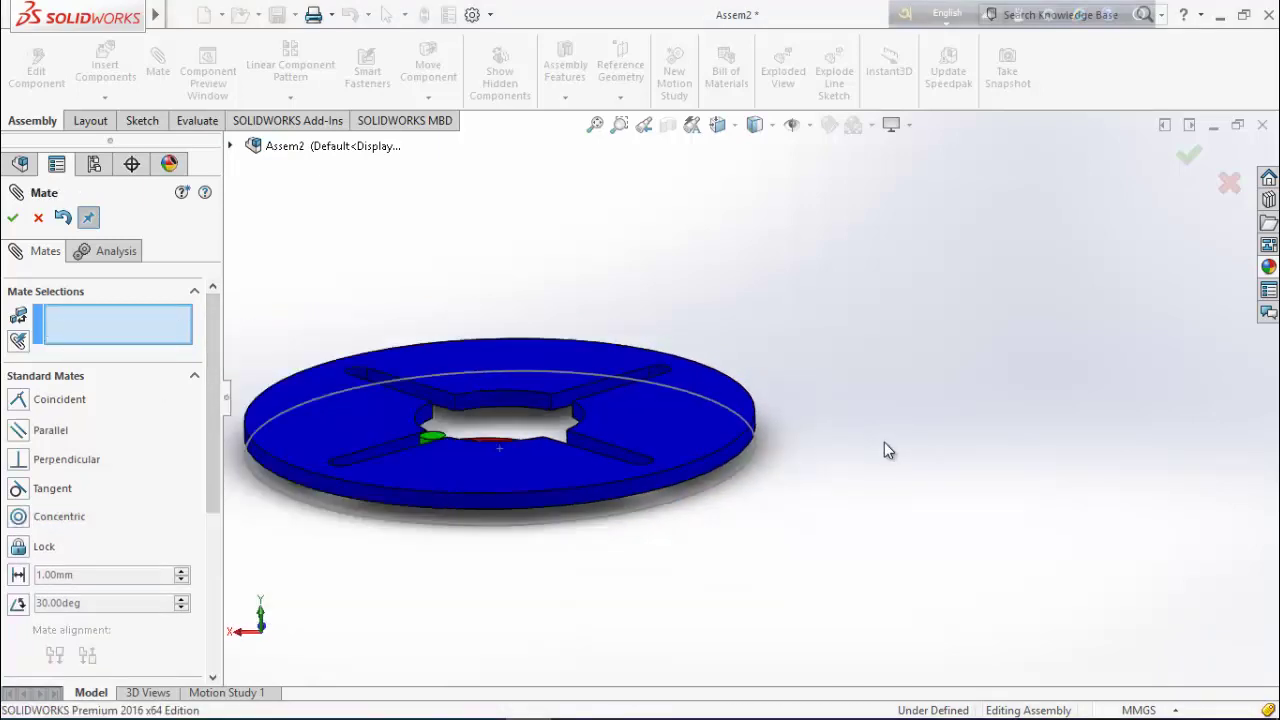
# Turn the driven wheel about its mated axis to a new angle, and finish mating.
pyautogui.moveTo(884, 450); pyautogui.dragTo(366, 449, button='middle')
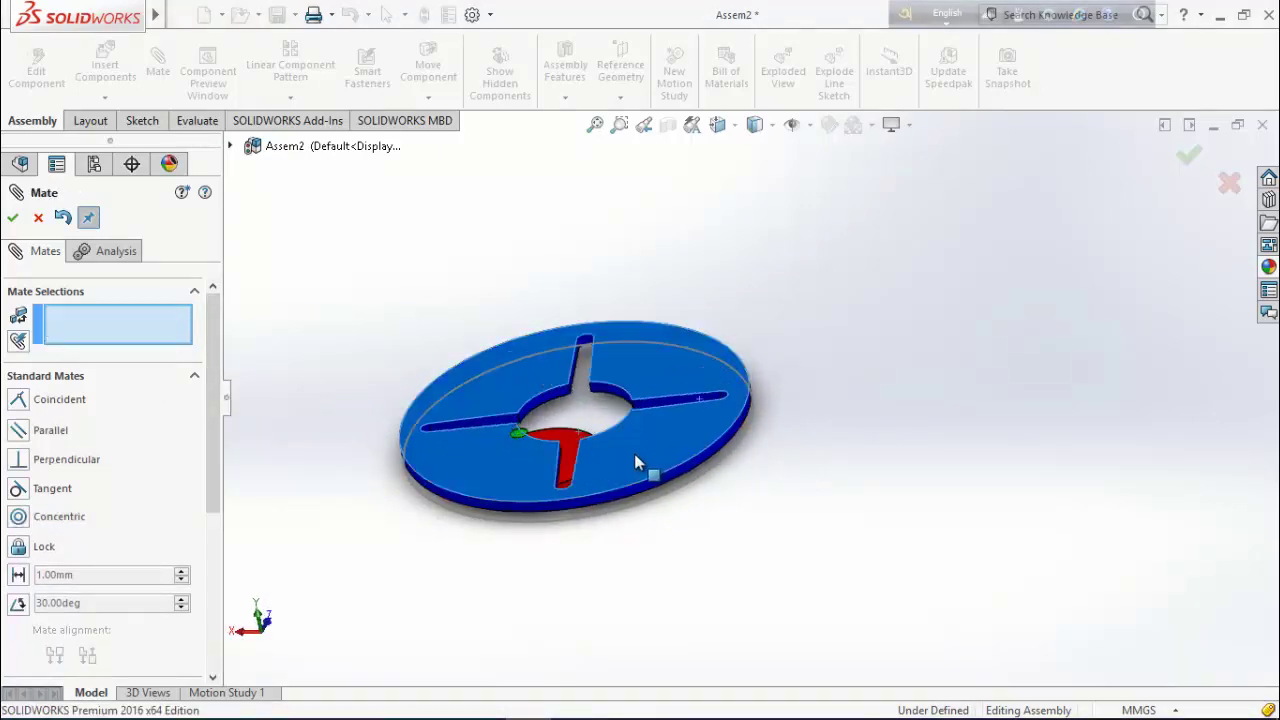
pyautogui.moveTo(636, 462); pyautogui.dragTo(524, 370)
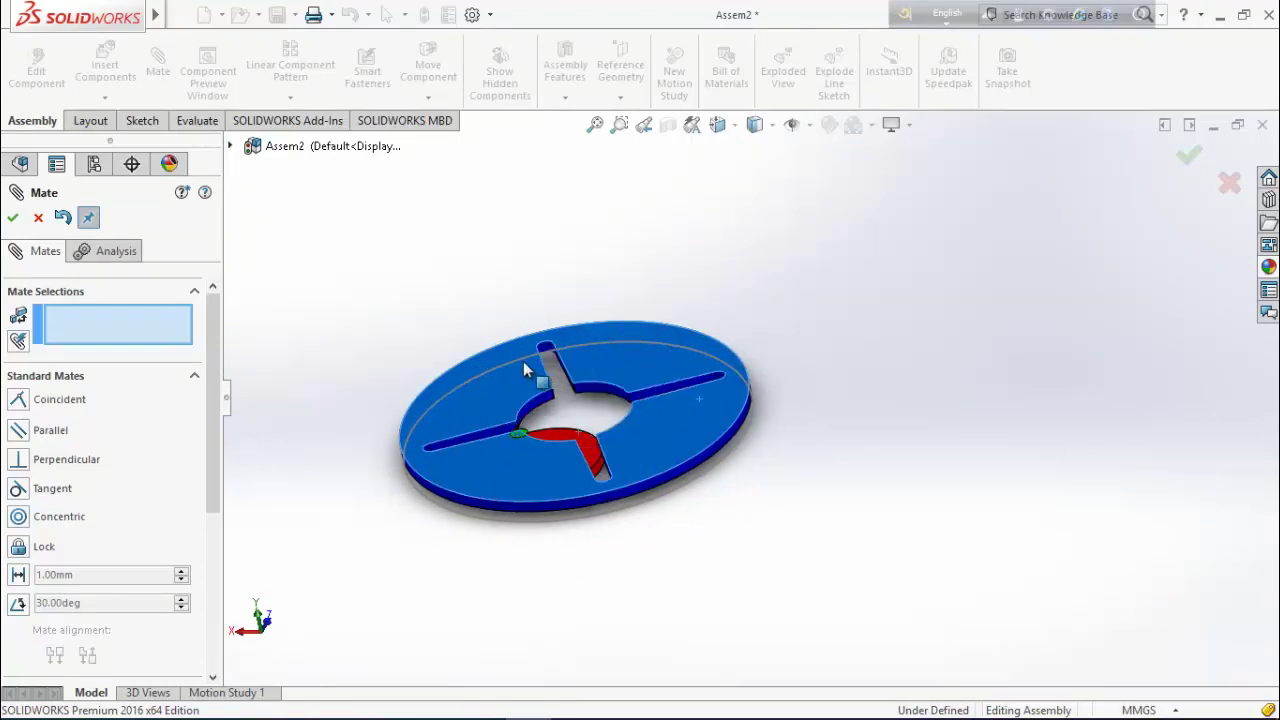
pyautogui.moveTo(524, 370); pyautogui.dragTo(868, 358, button='middle')
pyautogui.click(679, 409)
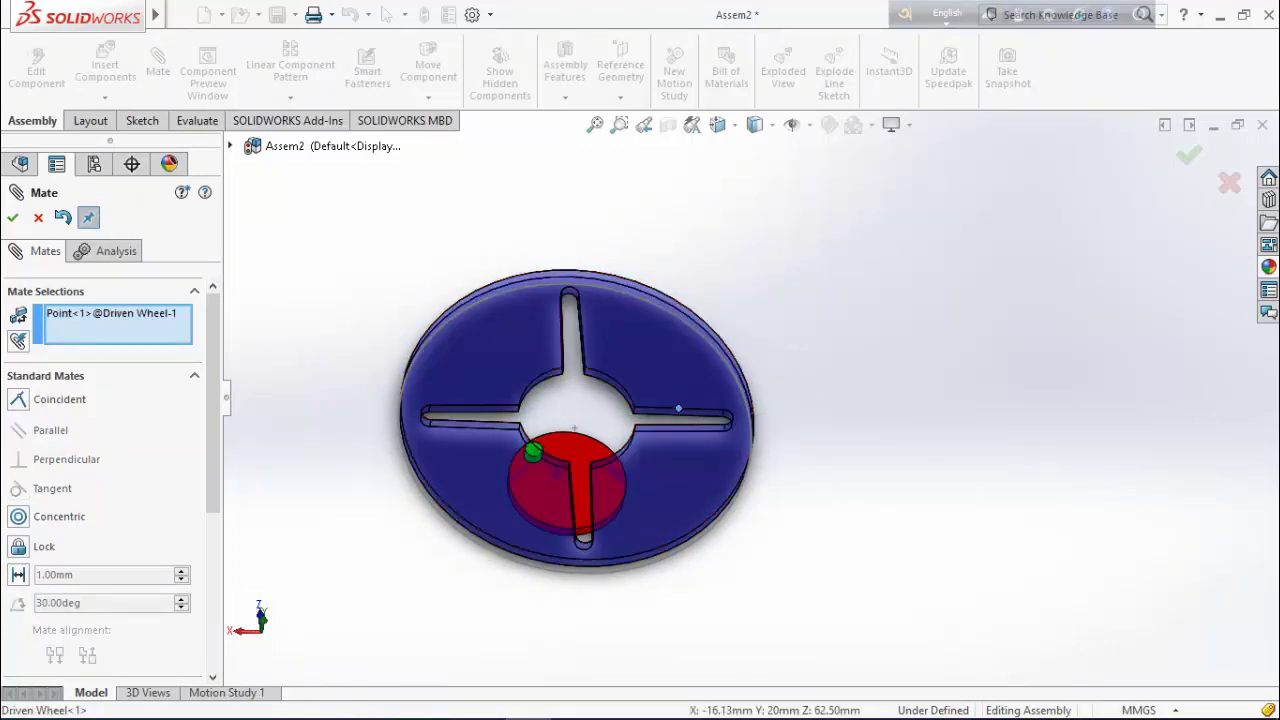
pyautogui.click(37, 218)
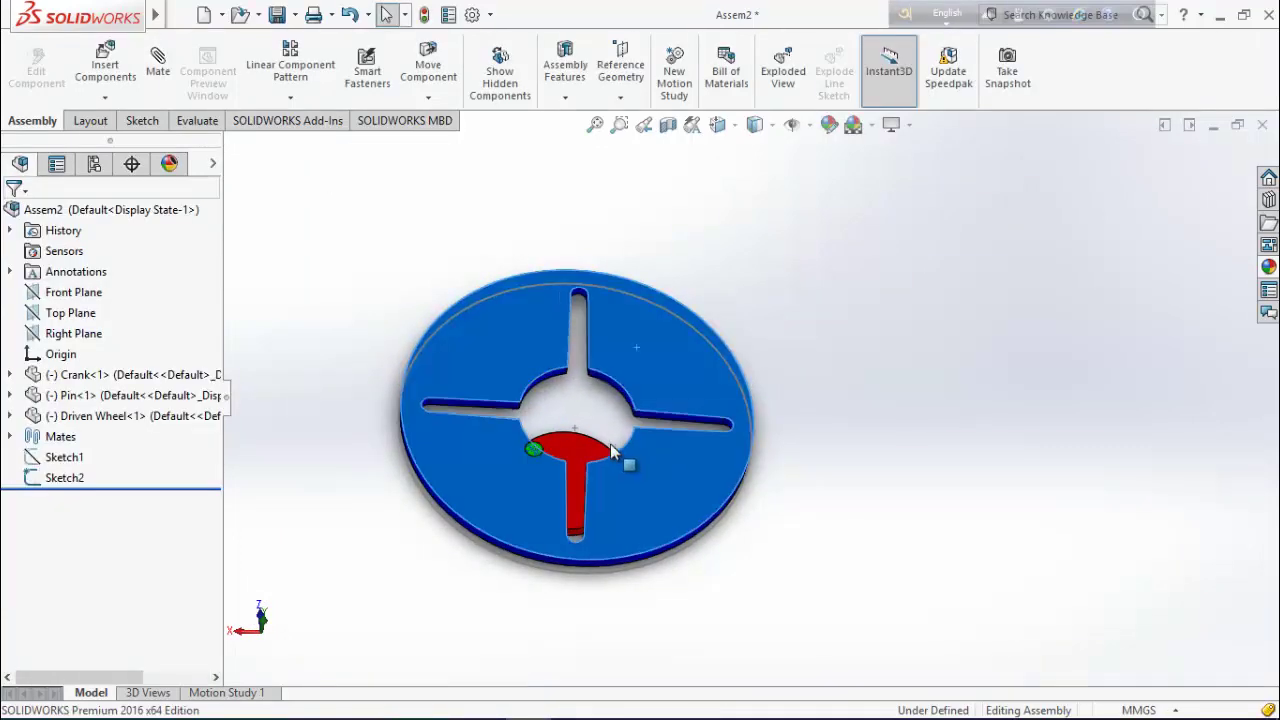
# Turn the crank until the pin reaches the mouth of the driven wheel's nearest slot.
pyautogui.moveTo(629, 457); pyautogui.dragTo(790, 632)
pyautogui.moveTo(874, 574); pyautogui.dragTo(612, 417, button='middle')
pyautogui.click(848, 497)
pyautogui.scroll(-3, 650, 428)
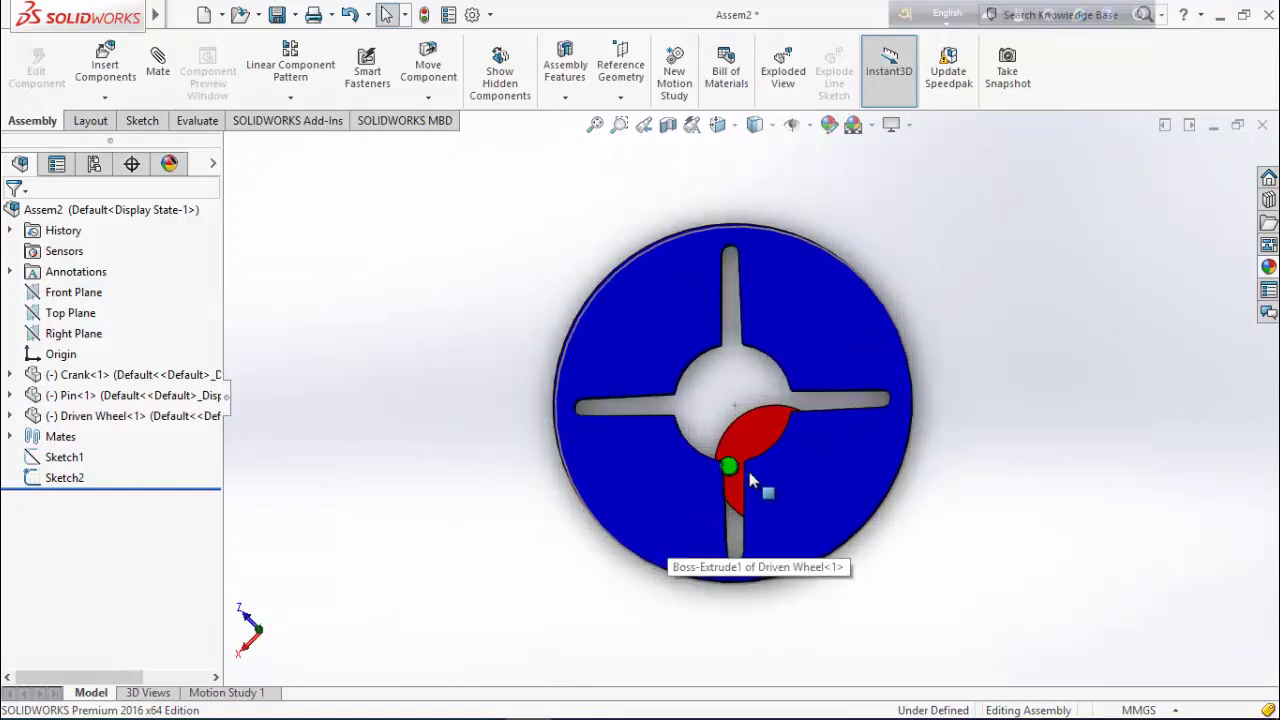
pyautogui.click(698, 498)
pyautogui.moveTo(691, 496); pyautogui.dragTo(887, 575, button='middle')
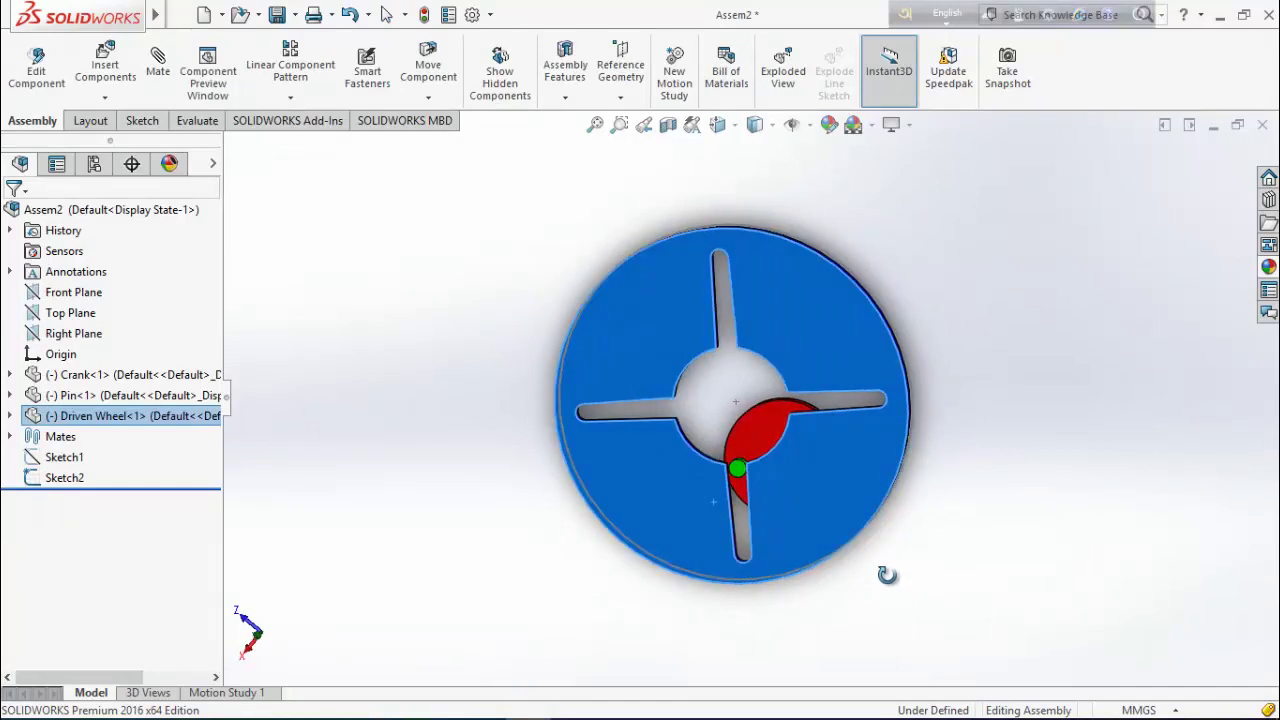
# Fine-tune the driven wheel's angle so the pin fits between the two walls of the slot mouth.
pyautogui.scroll(-6, 887, 575)
pyautogui.moveTo(870, 294); pyautogui.dragTo(857, 289)
pyautogui.moveTo(676, 201); pyautogui.dragTo(927, 284, button='right')
pyautogui.moveTo(927, 284)
pyautogui.mouseDown()
pyautogui.moveTo(936, 305)
pyautogui.moveTo(917, 298)
pyautogui.mouseUp()
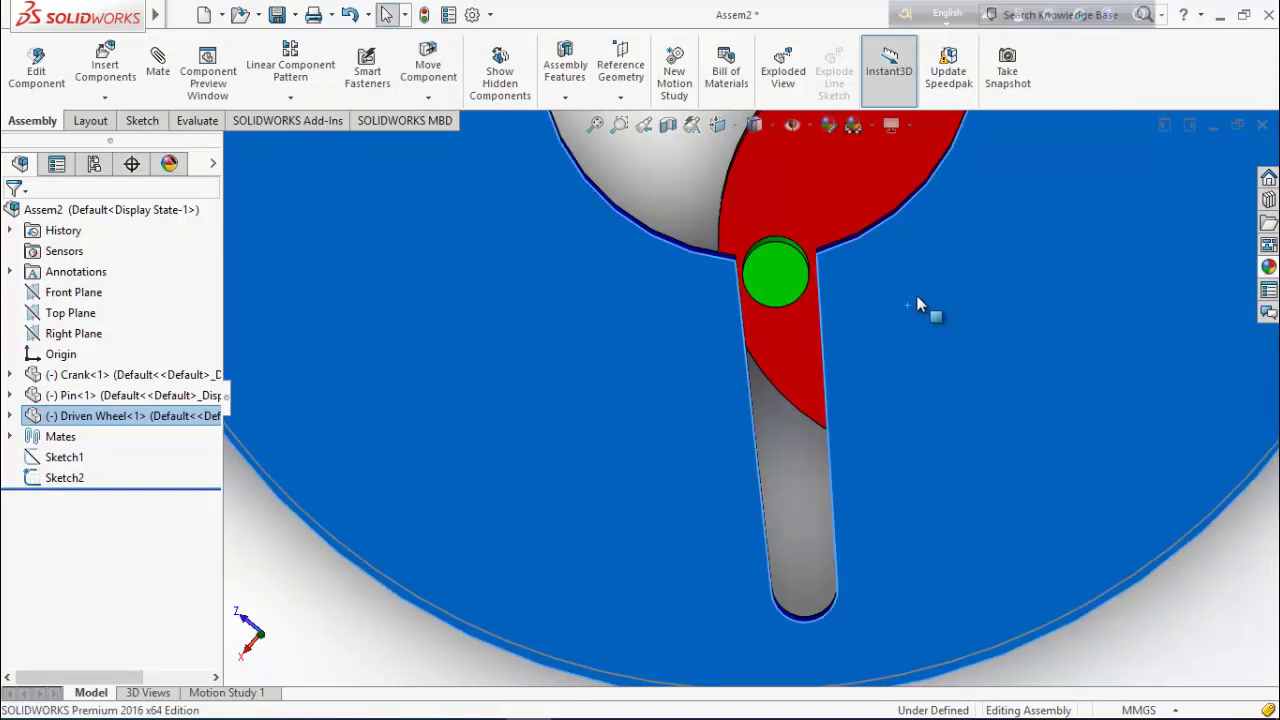
pyautogui.scroll(6, 912, 293)
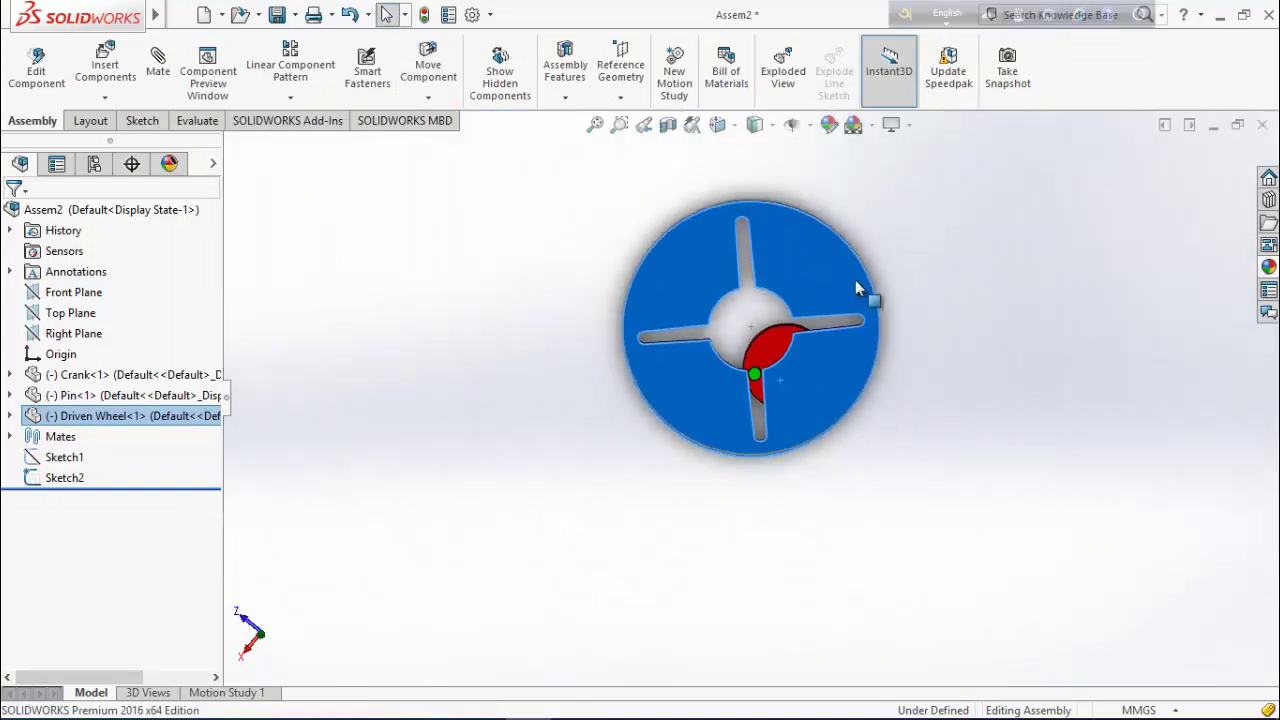
pyautogui.click(545, 288)
# Rebuild and save the assembly as Assem2.SLDASM in the Genenva Drive Internal folder.
pyautogui.click(276, 14)
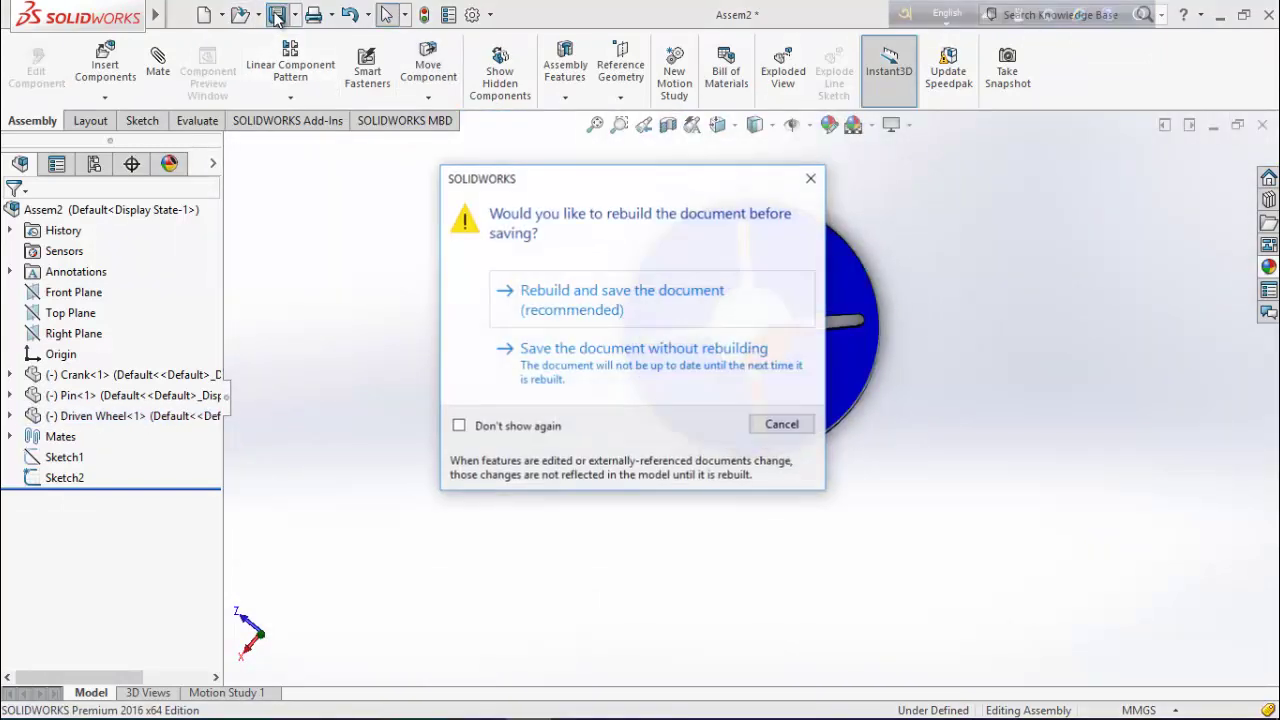
pyautogui.click(540, 292)
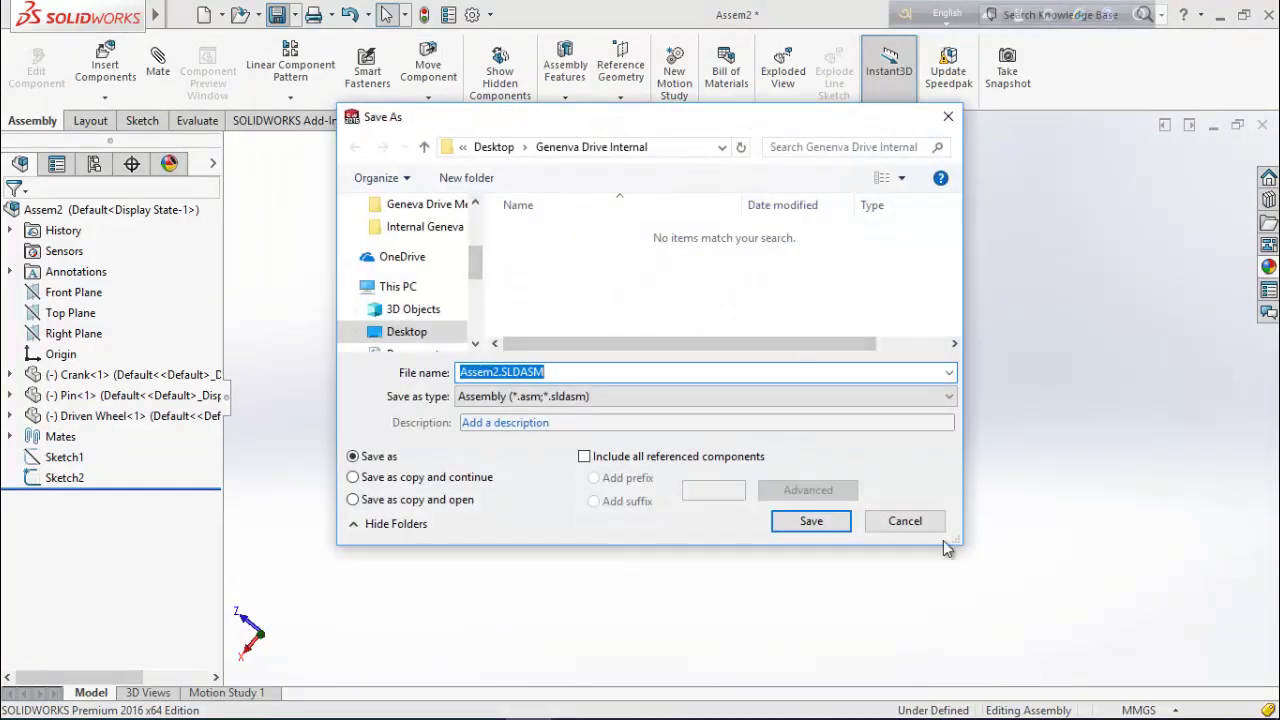
pyautogui.click(812, 521)
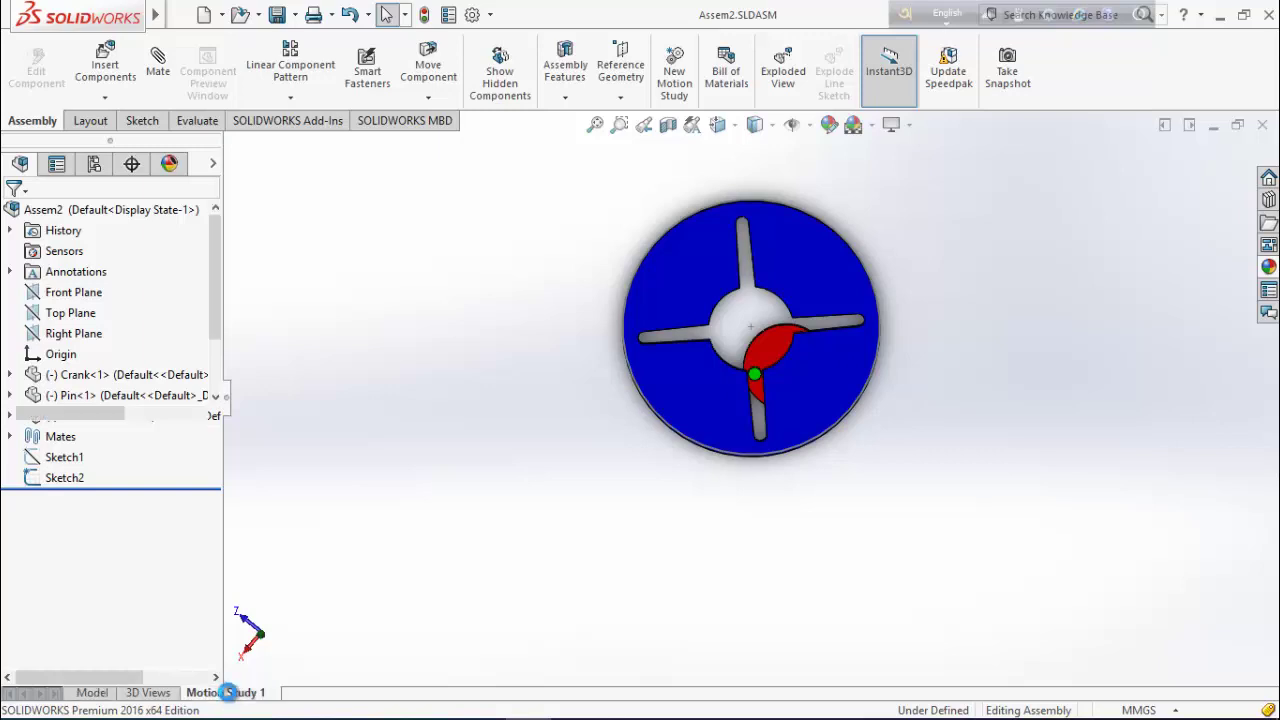
# Open Motion Study 1, set the study type to Motion Analysis and expand its timeline.
pyautogui.click(227, 694)
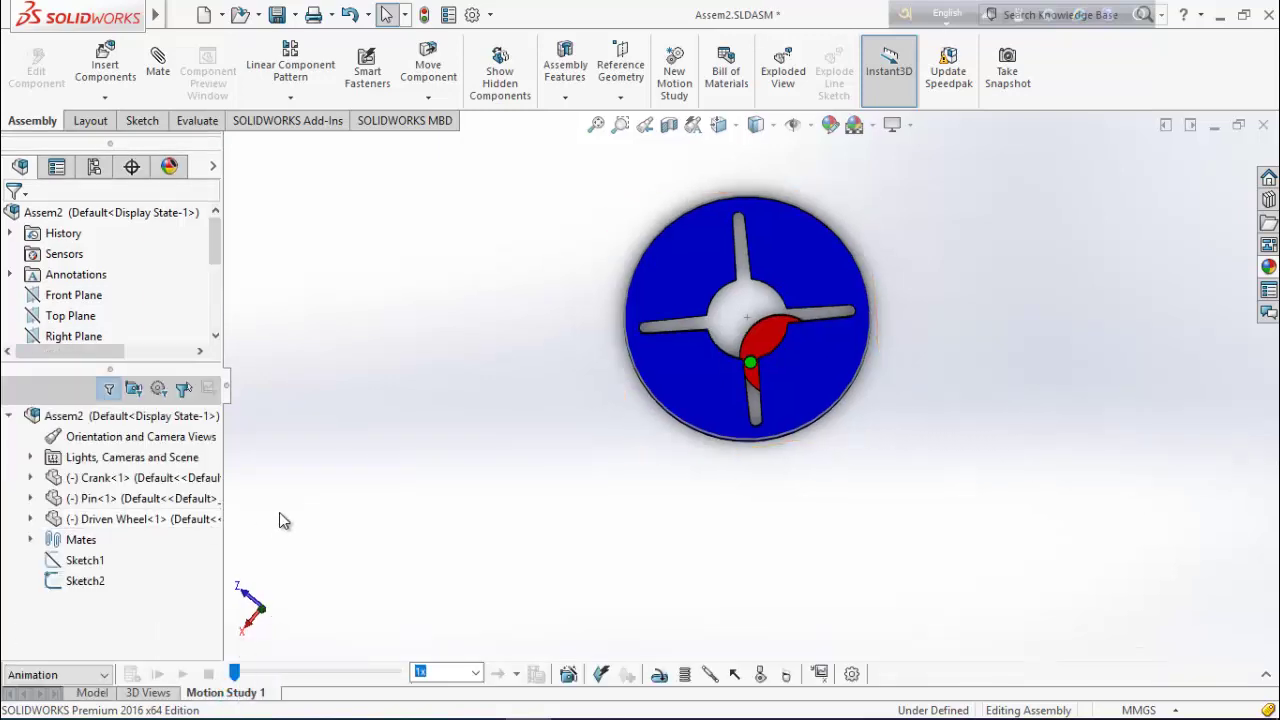
pyautogui.click(104, 675)
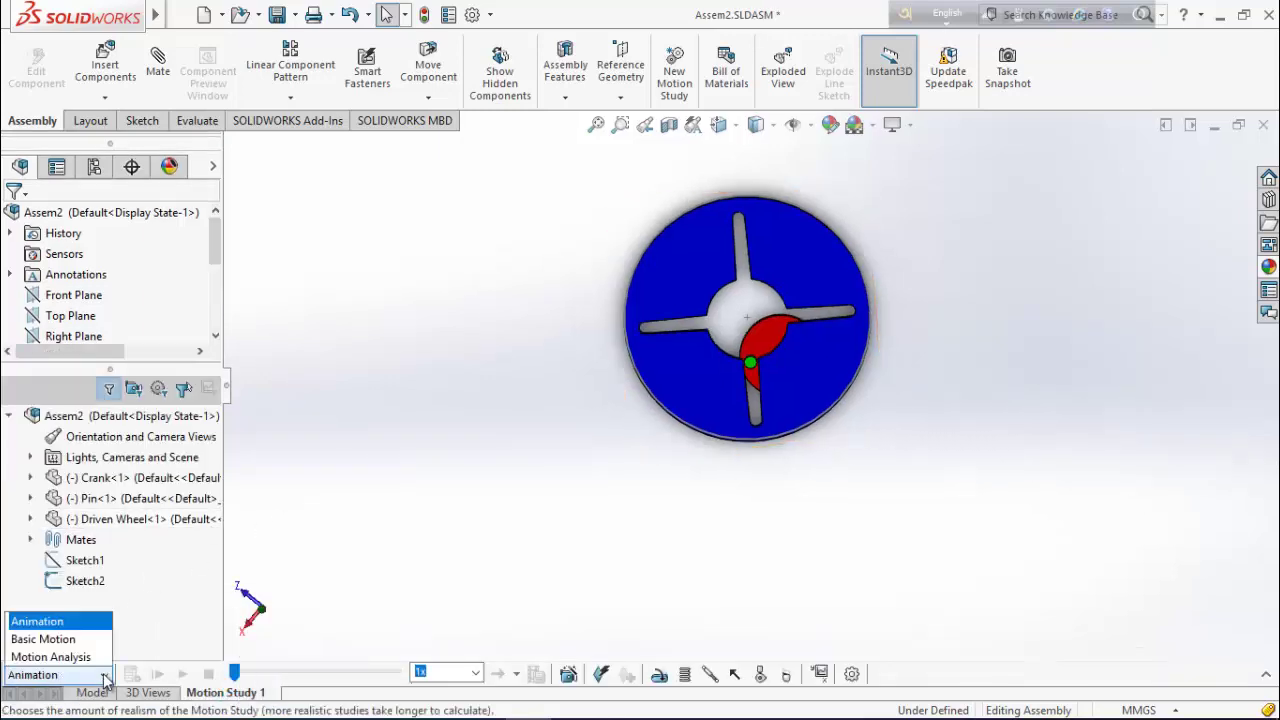
pyautogui.click(50, 657)
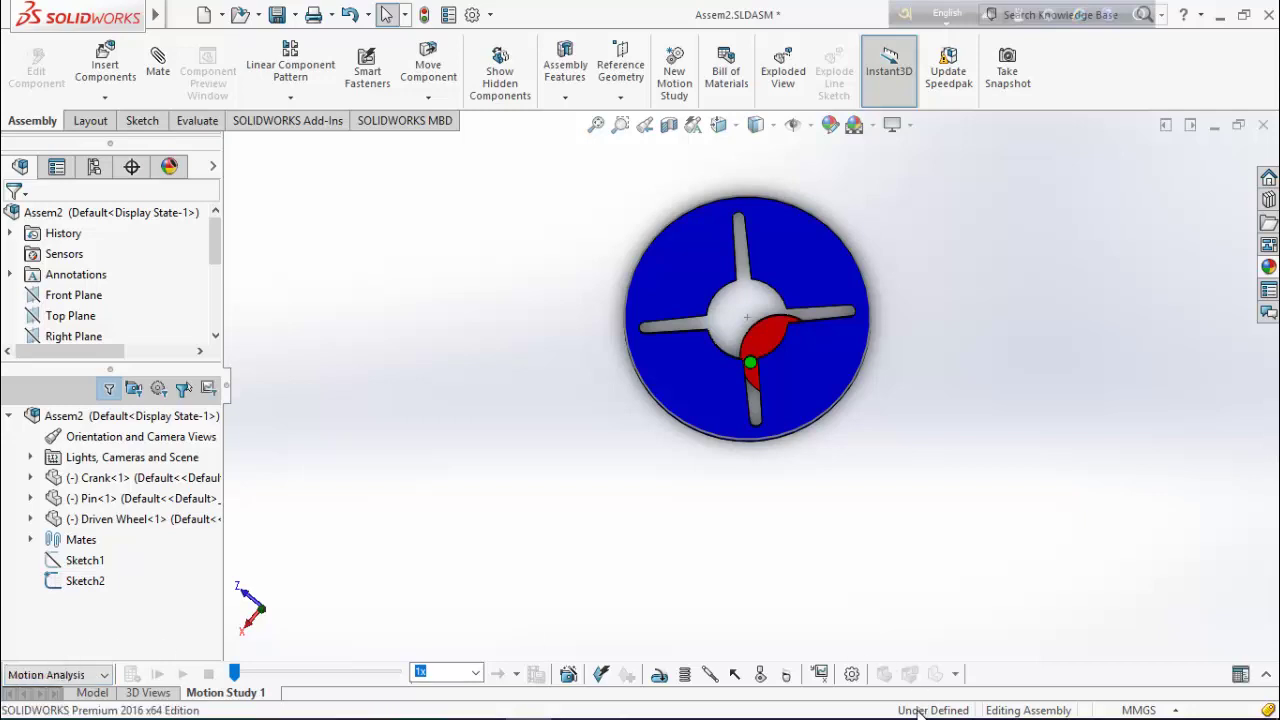
pyautogui.click(1267, 676)
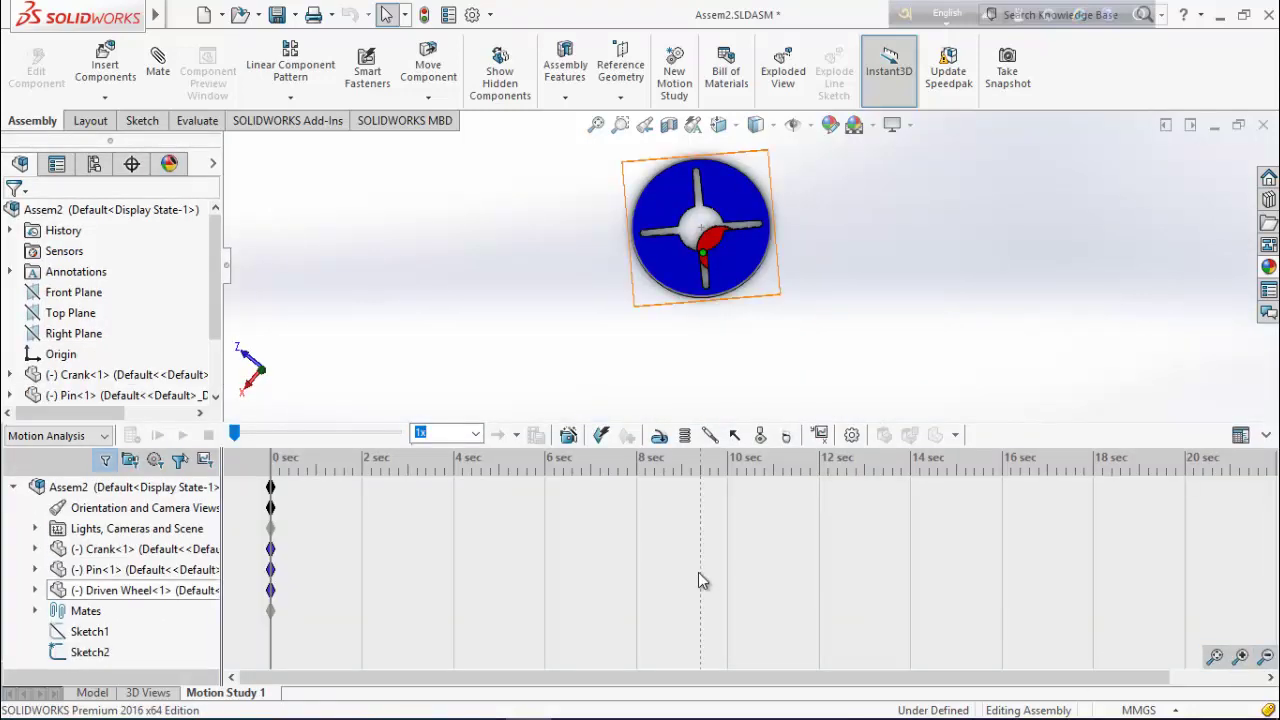
# Check the Motion Analysis settings in the motion study properties and accept them.
pyautogui.click(853, 435)
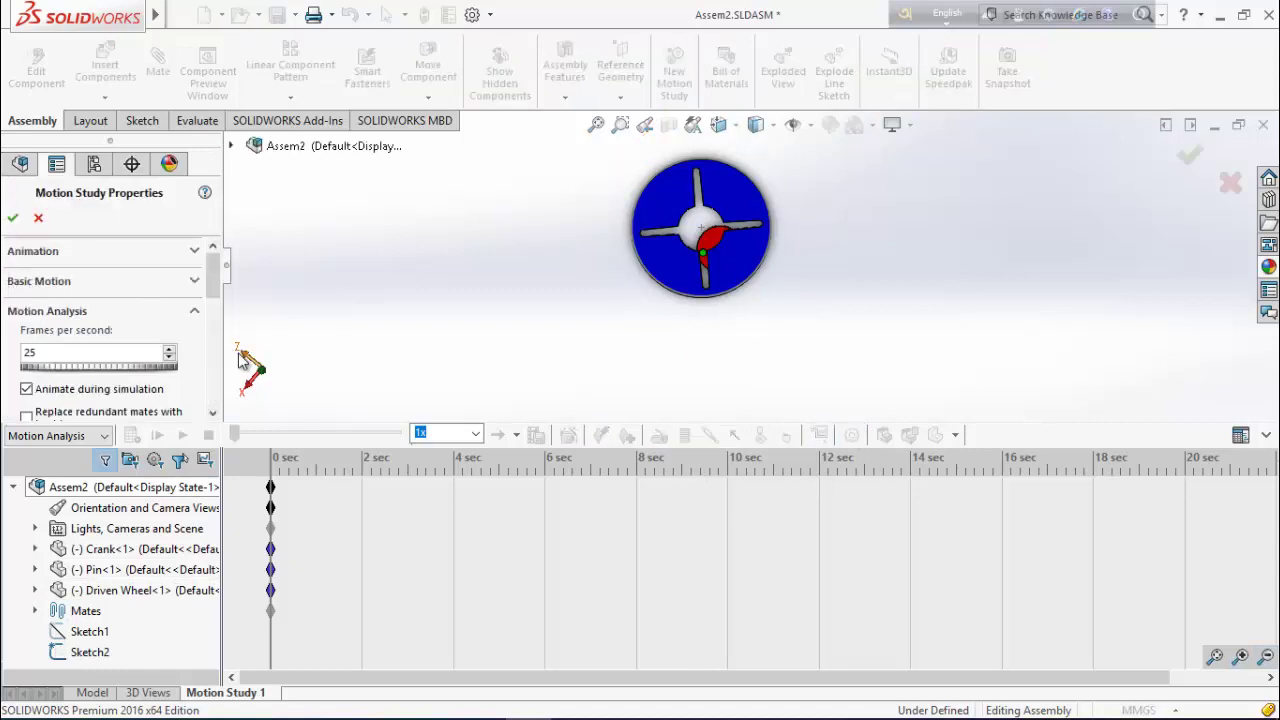
pyautogui.moveTo(213, 283); pyautogui.dragTo(170, 297)
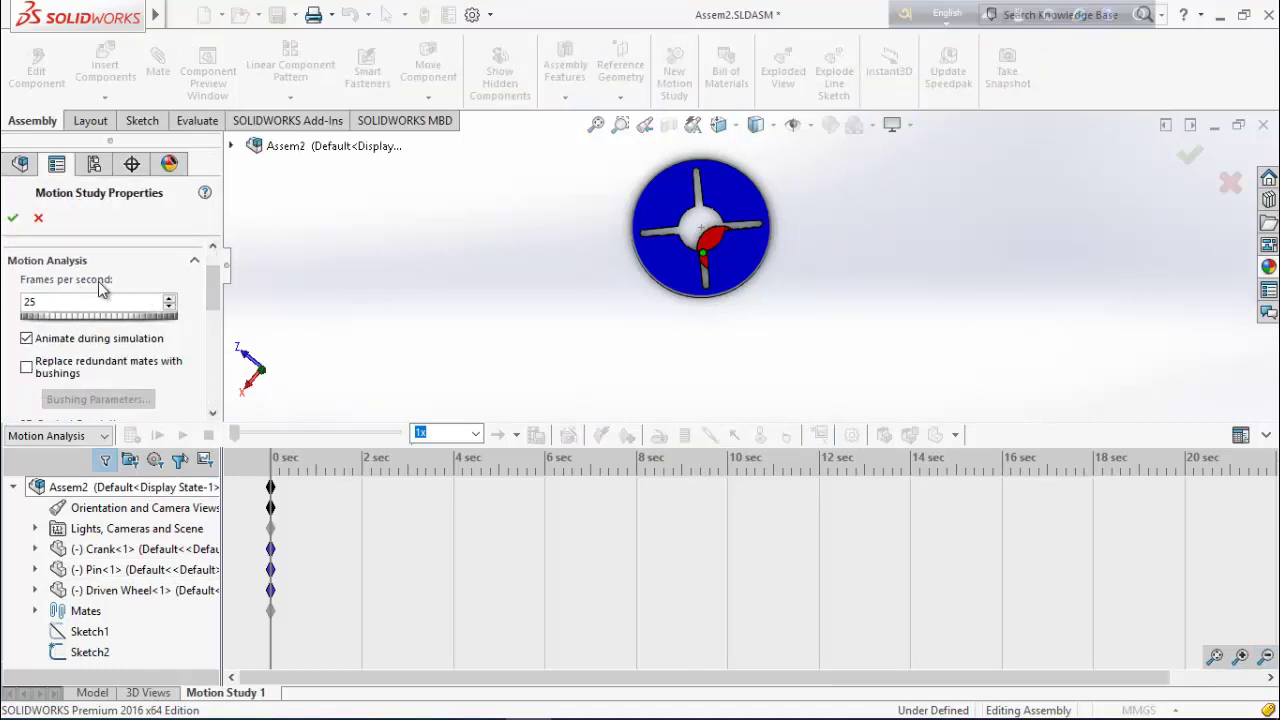
pyautogui.click(12, 219)
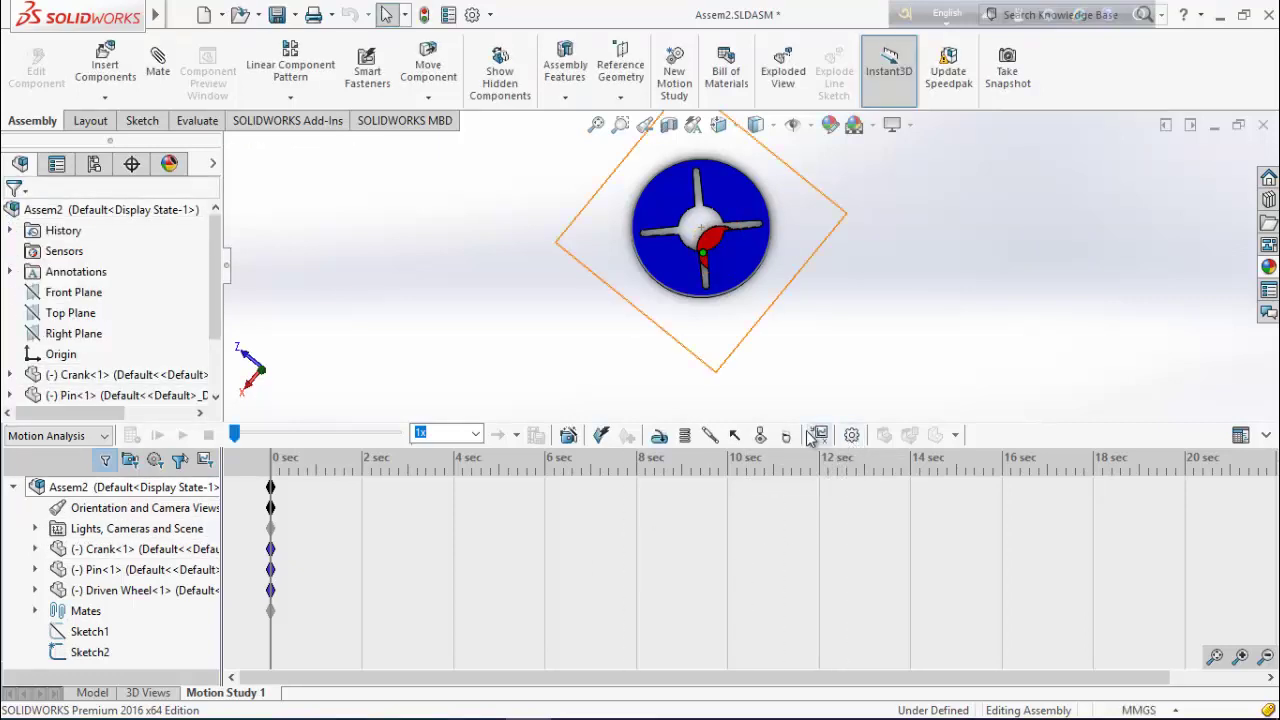
# Add a solid body contact between the pin and the driven wheel.
pyautogui.click(762, 436)
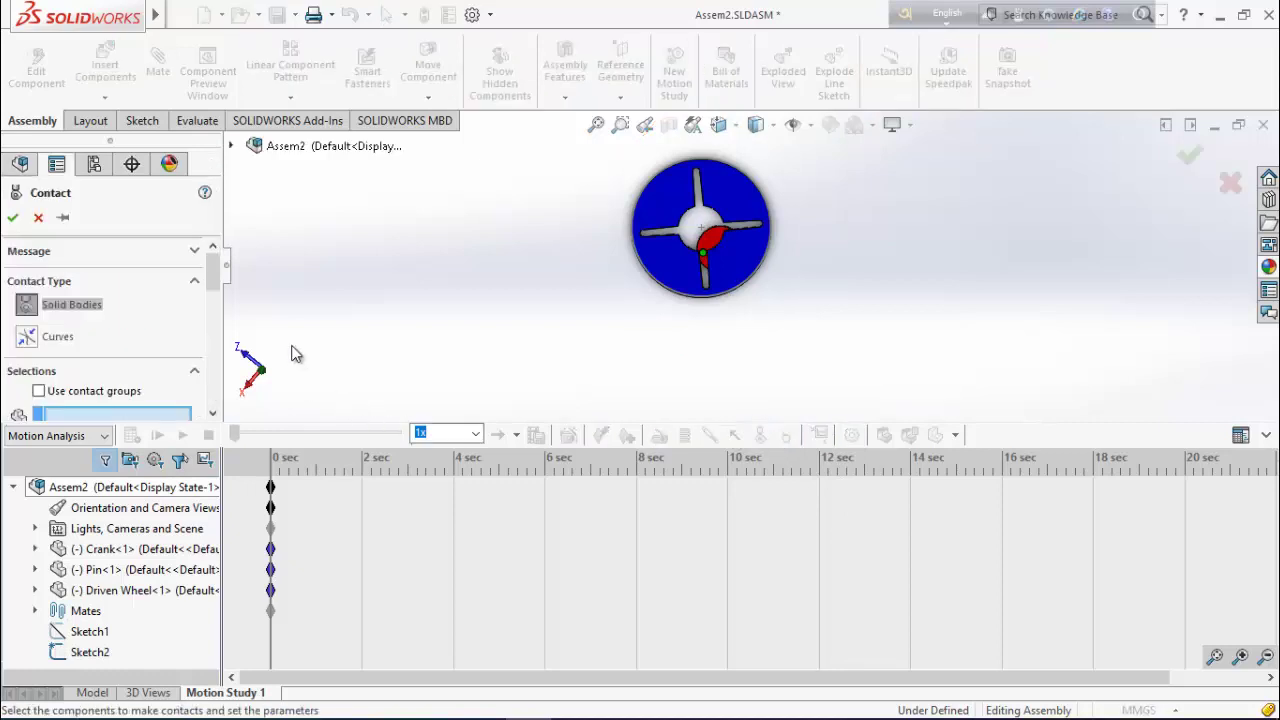
pyautogui.moveTo(209, 270); pyautogui.dragTo(170, 283)
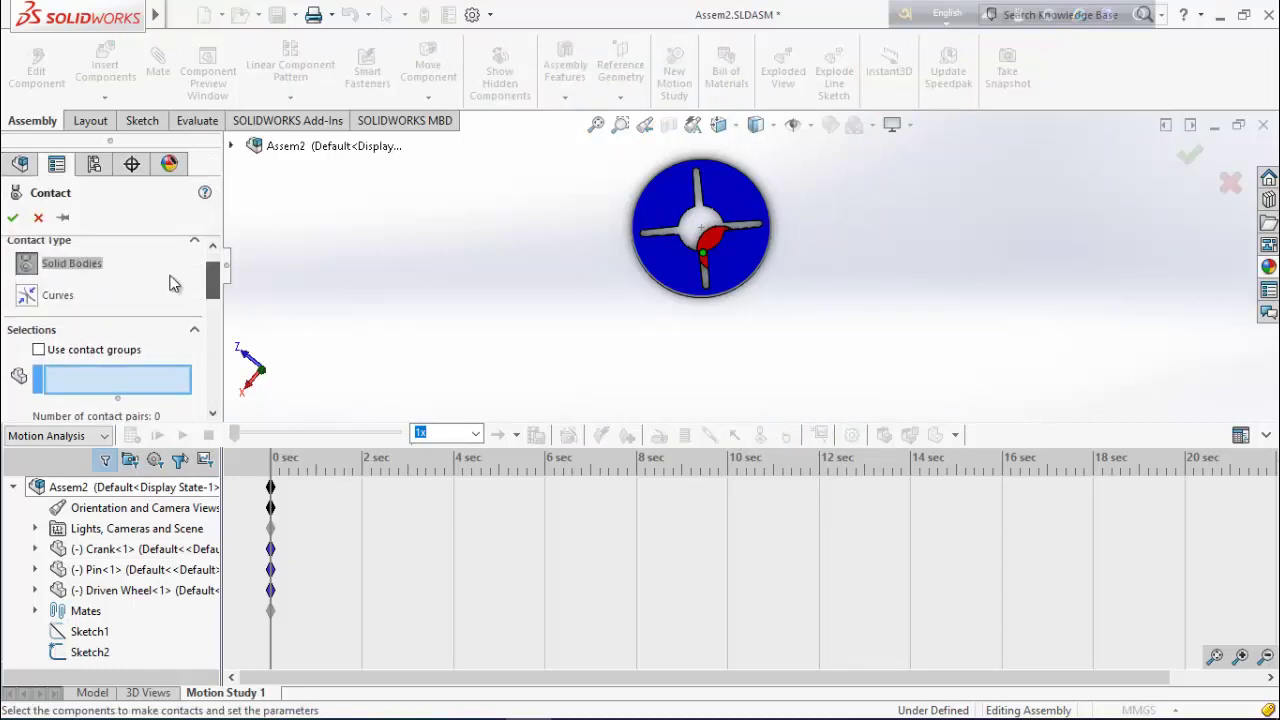
pyautogui.scroll(-3, 163, 295)
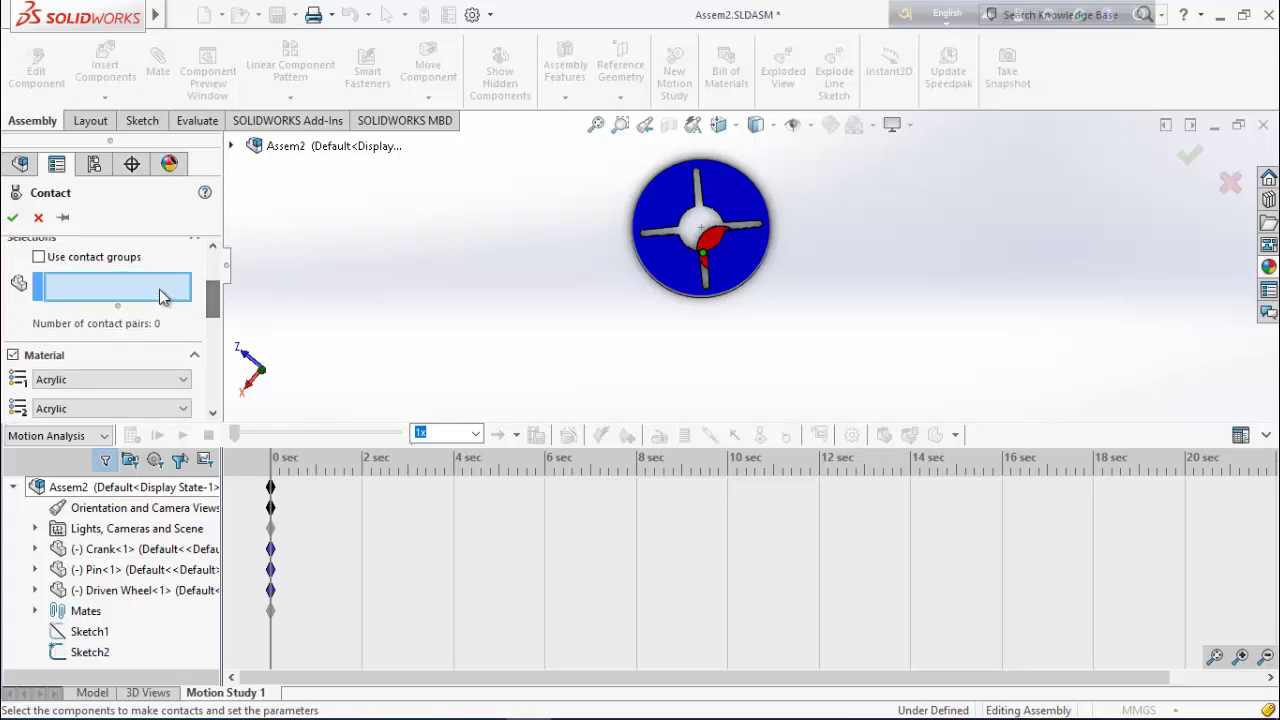
pyautogui.scroll(-10, 786, 271)
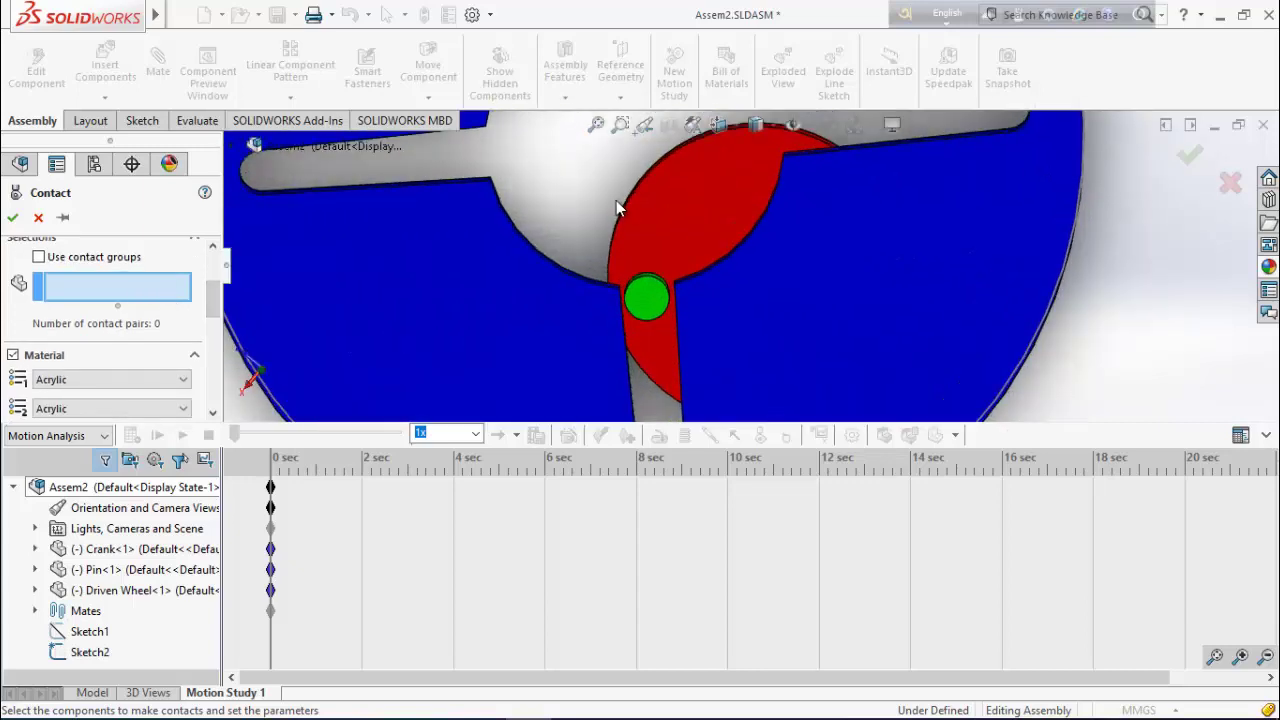
pyautogui.click(692, 350)
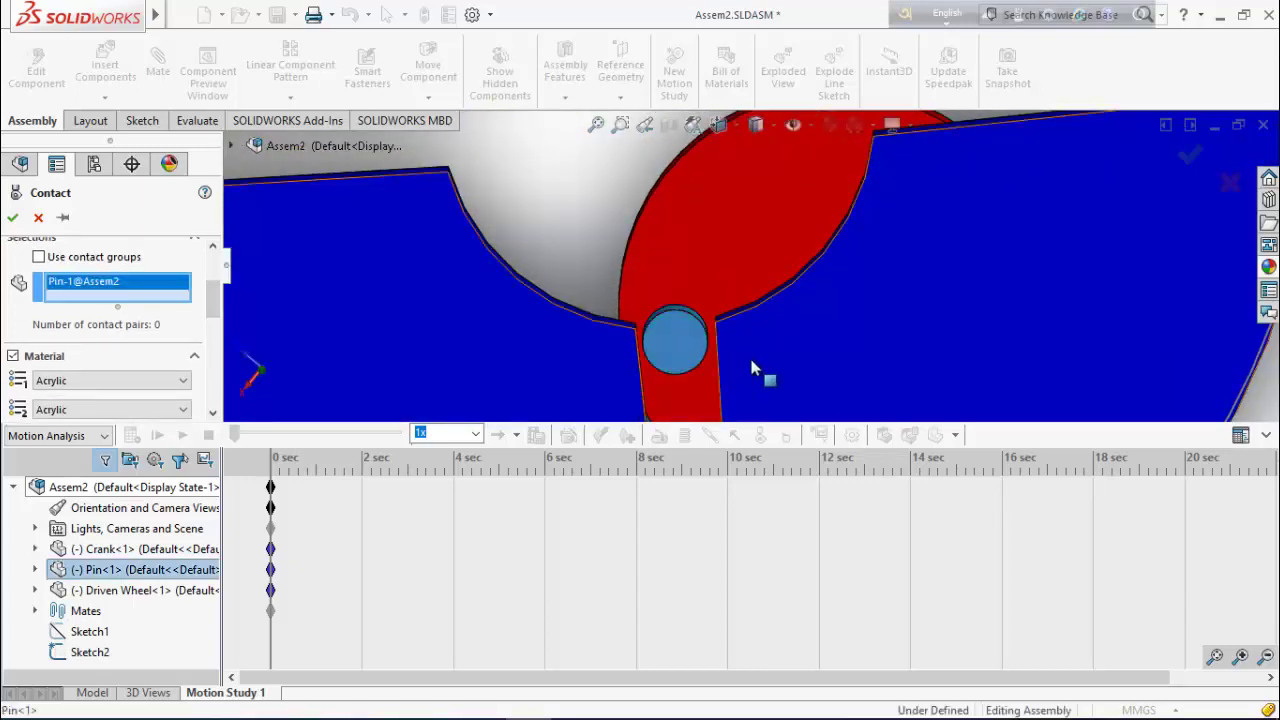
pyautogui.click(789, 347)
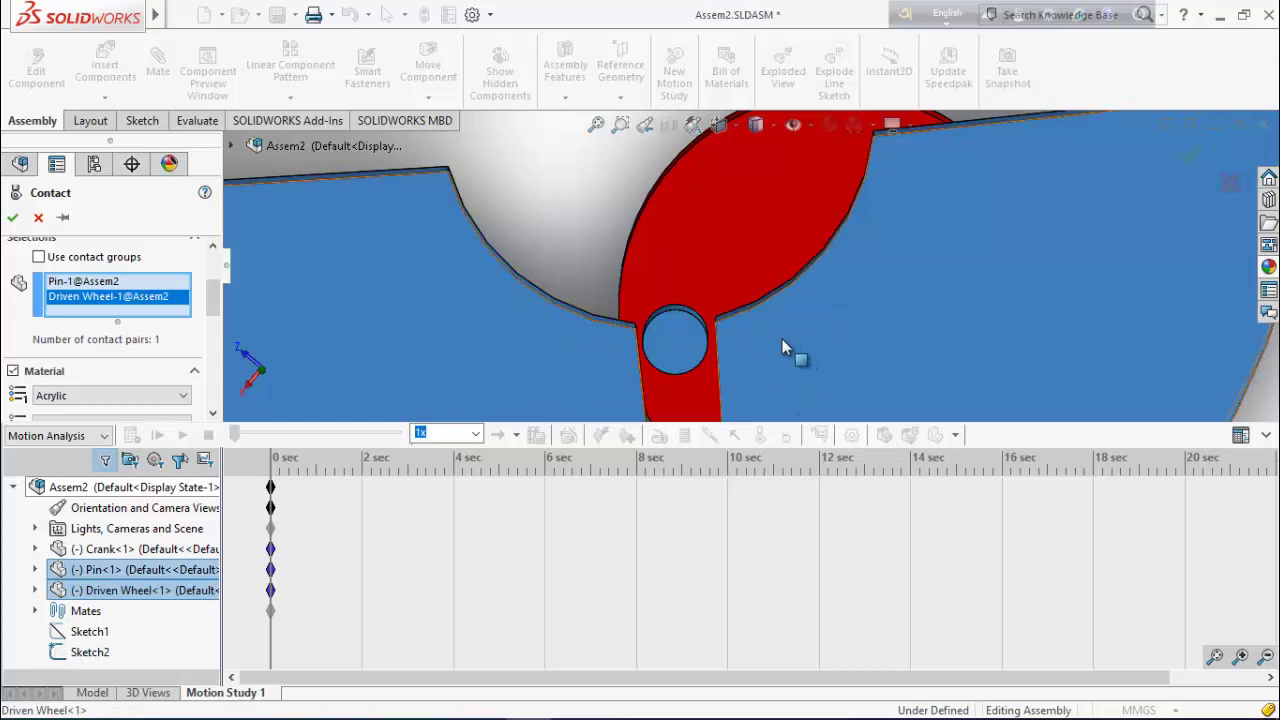
pyautogui.click(12, 218)
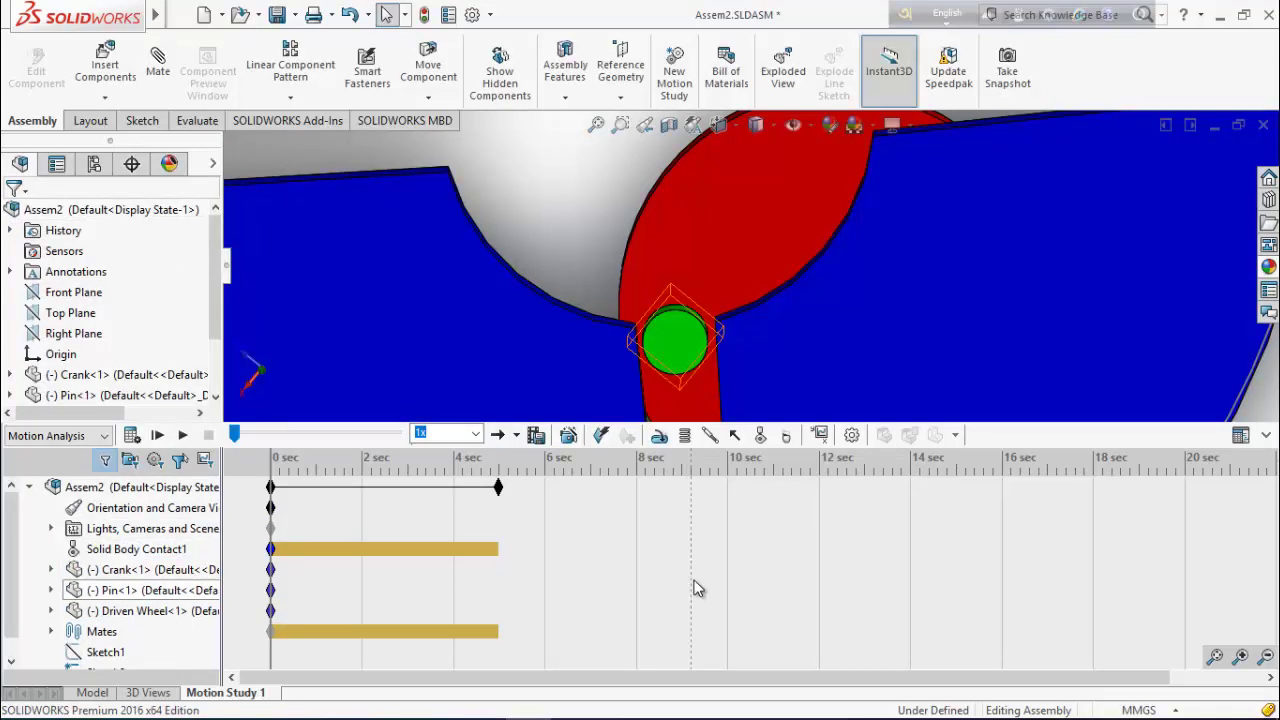
# Add a rotary motor on the crank's face with a constant speed of 20 RPM.
pyautogui.scroll(5, 710, 340)
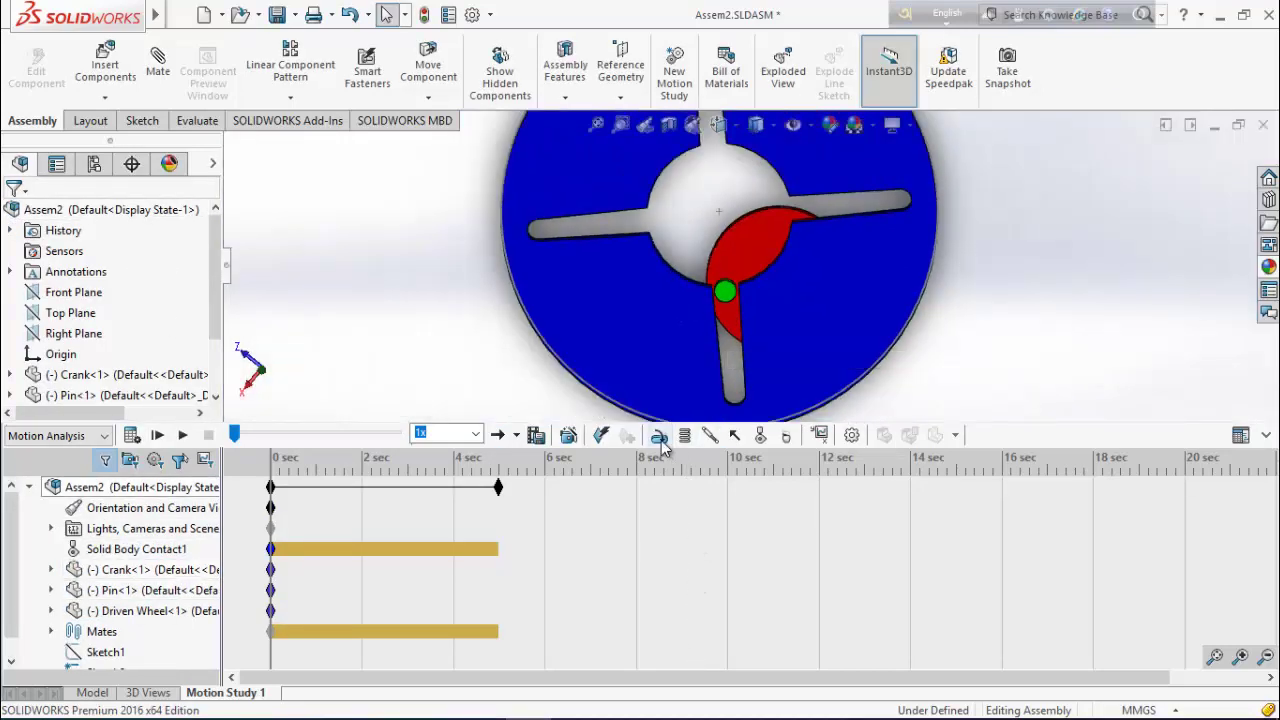
pyautogui.click(660, 435)
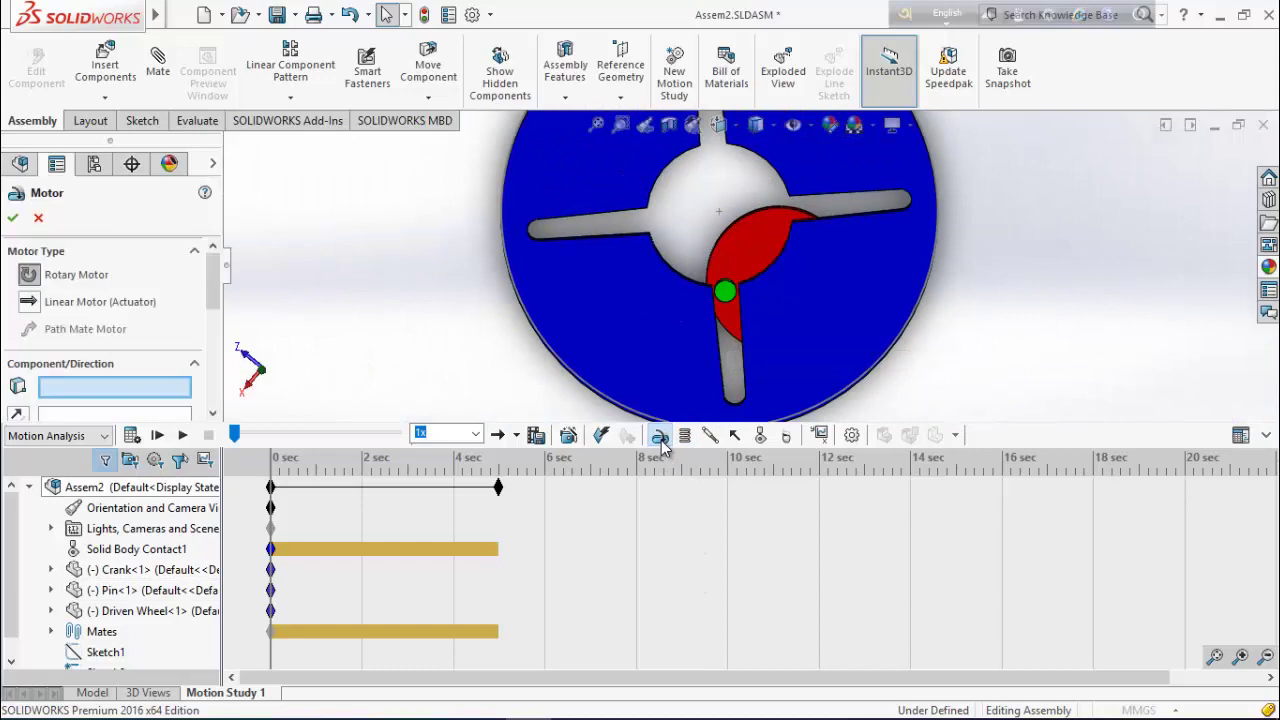
pyautogui.click(758, 253)
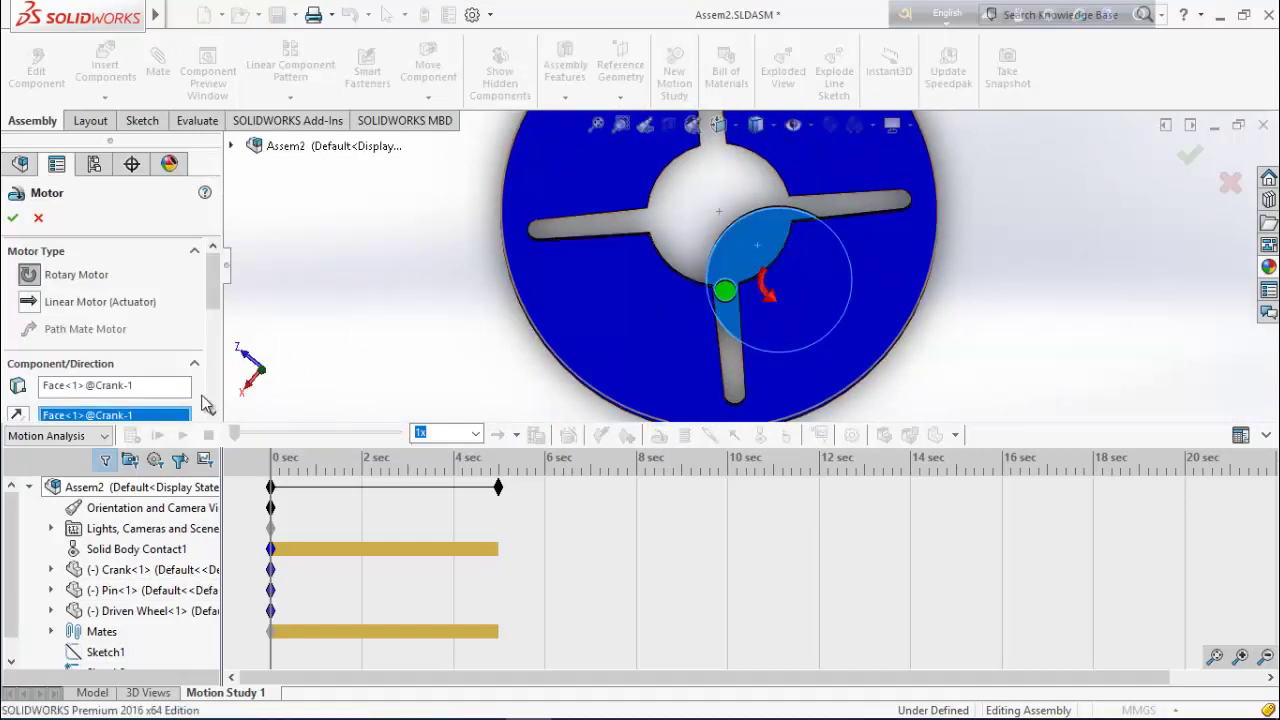
pyautogui.scroll(-3, 213, 312)
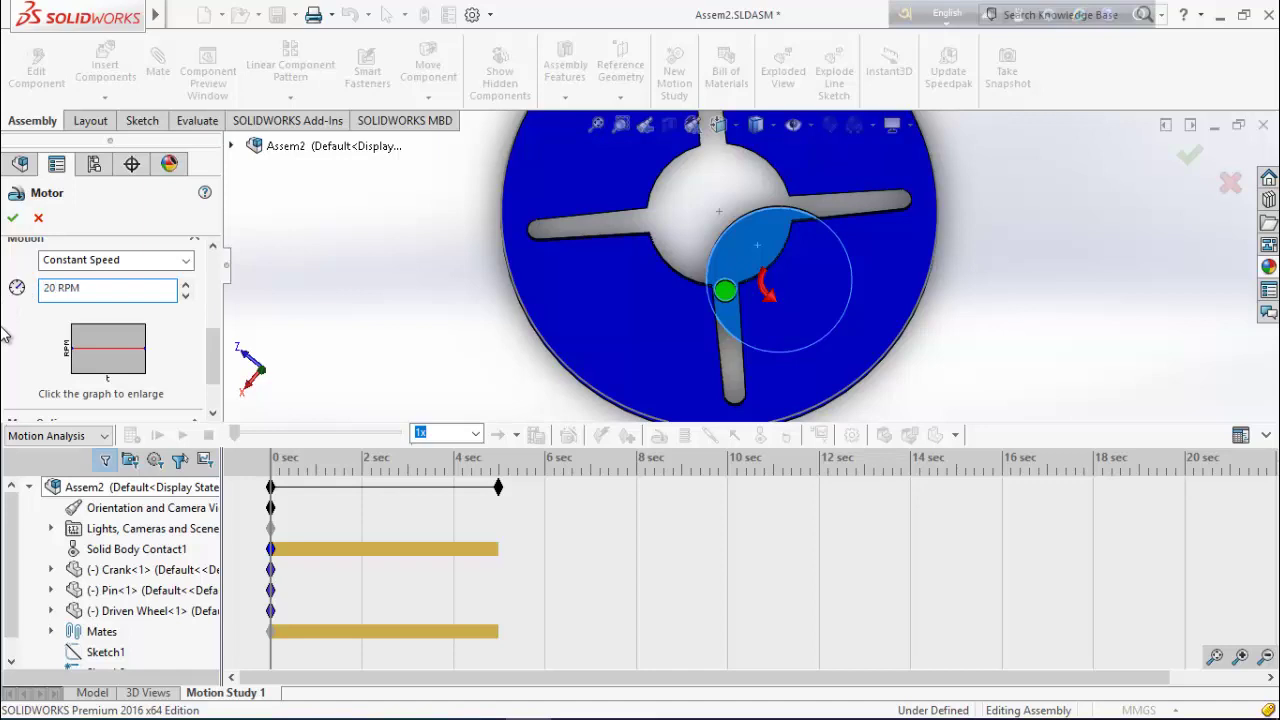
pyautogui.scroll(-1, 208, 372)
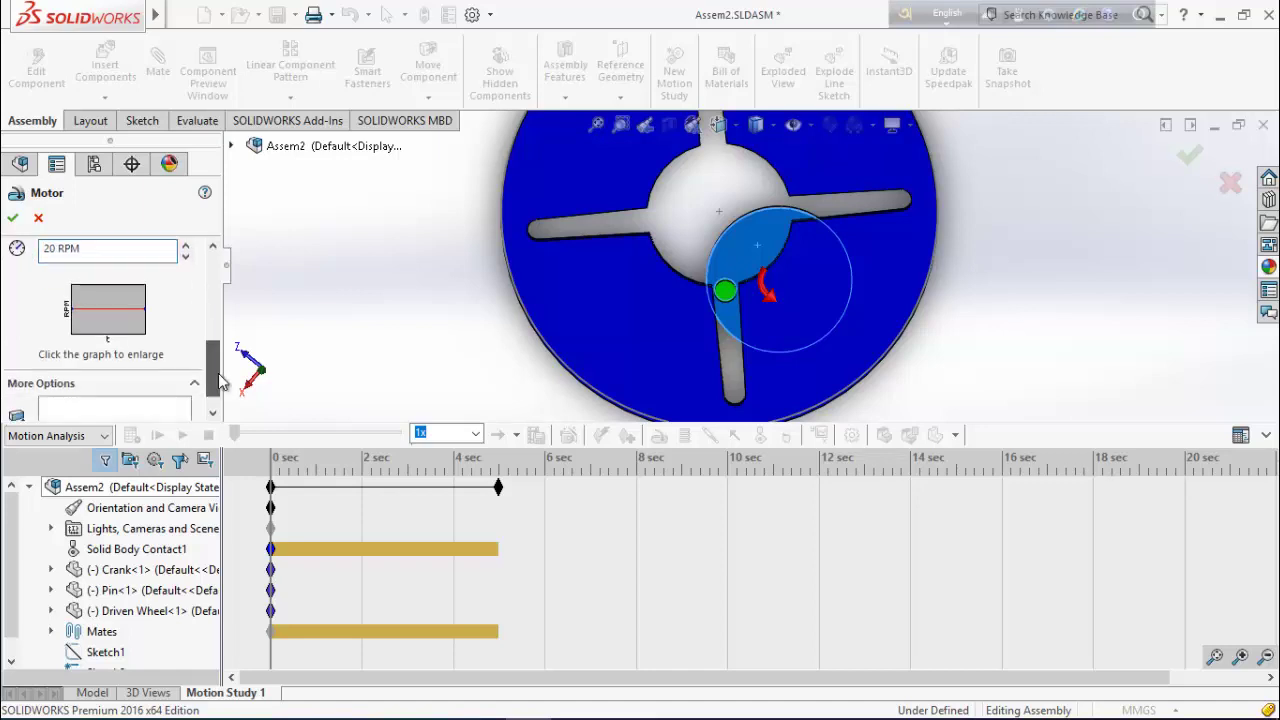
pyautogui.click(13, 219)
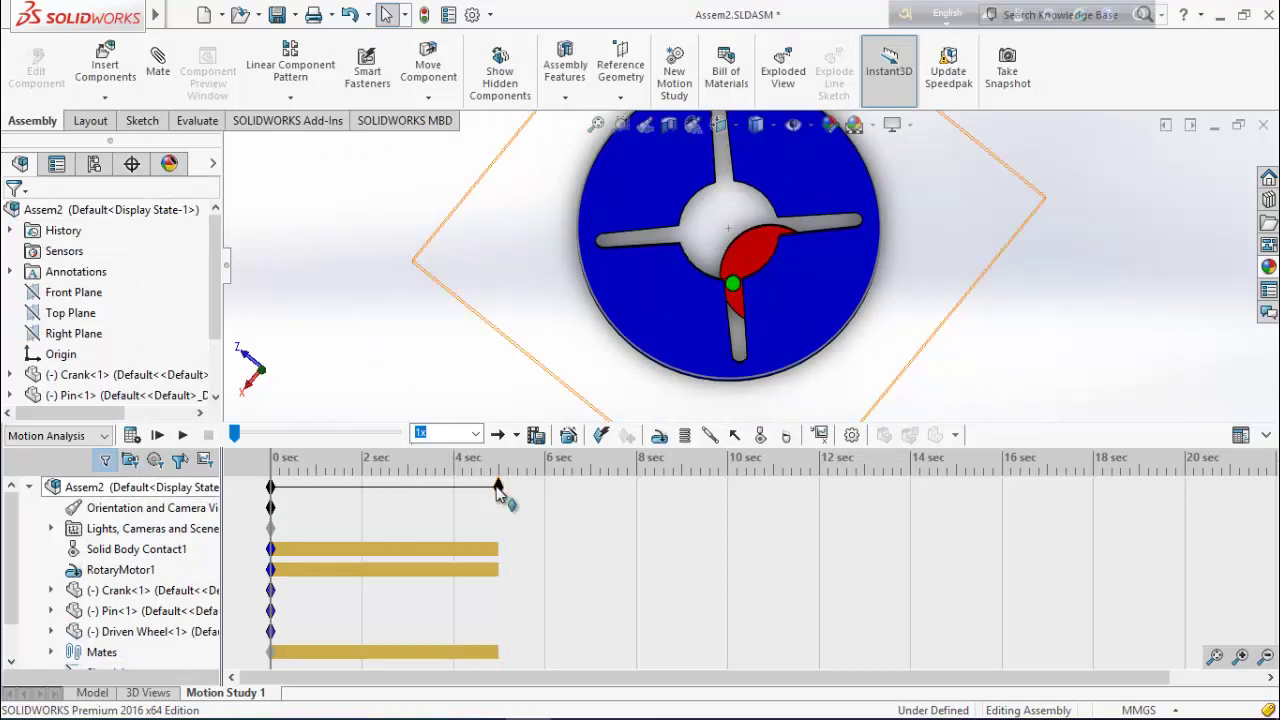
# Extend the motion study's duration to about 15.1 seconds and calculate the study.
pyautogui.moveTo(499, 488); pyautogui.dragTo(783, 497)
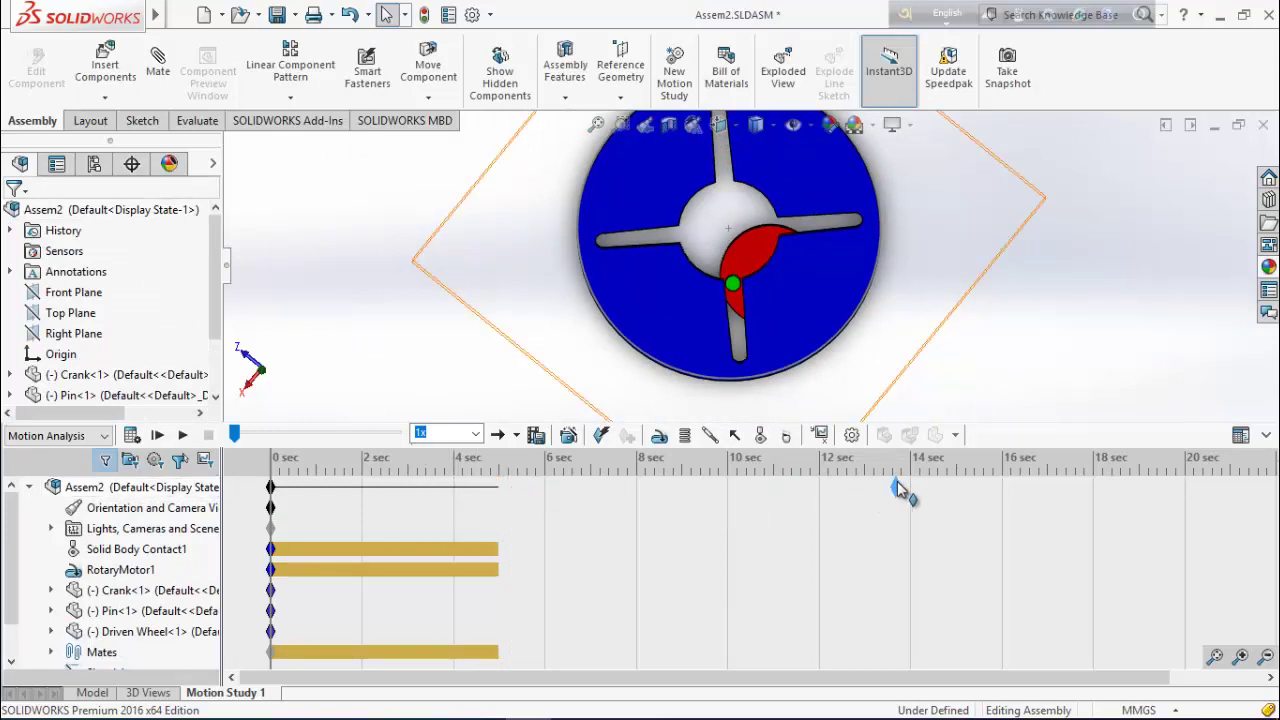
pyautogui.moveTo(957, 474); pyautogui.dragTo(957, 474)
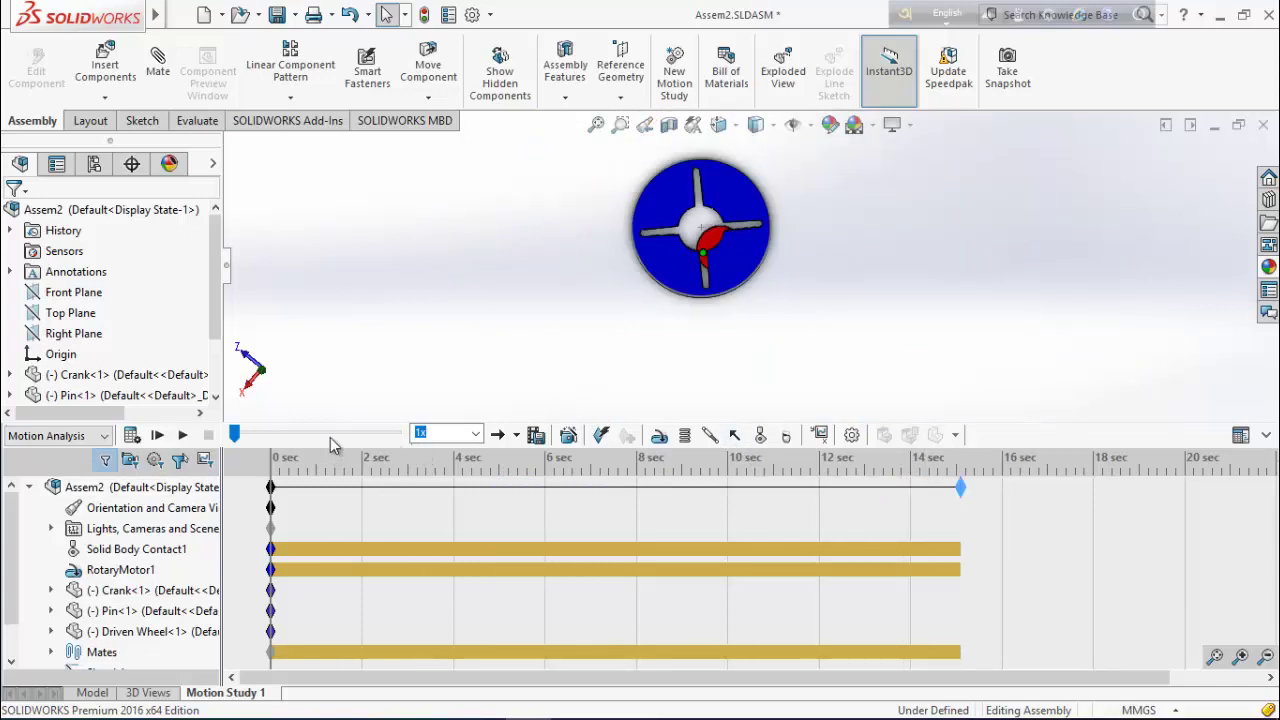
pyautogui.scroll(-2, 755, 230)
pyautogui.scroll(3, 780, 150)
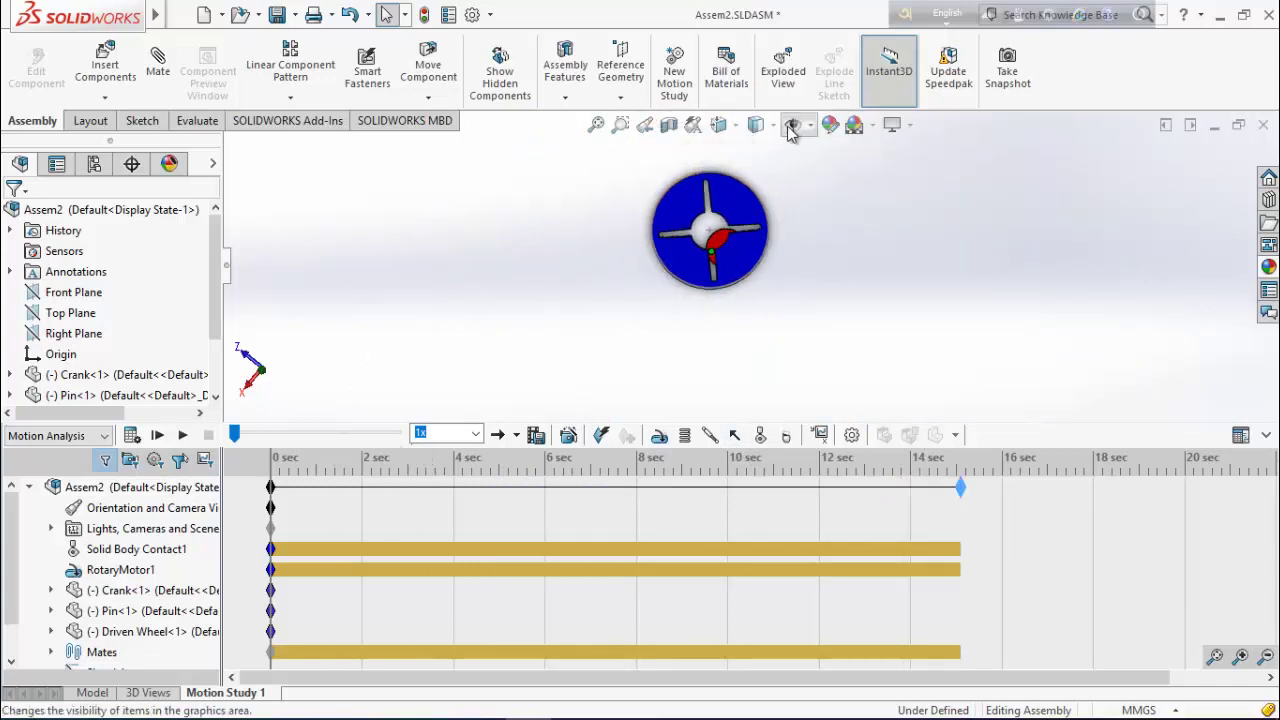
pyautogui.scroll(-3, 770, 145)
pyautogui.scroll(-2, 760, 155)
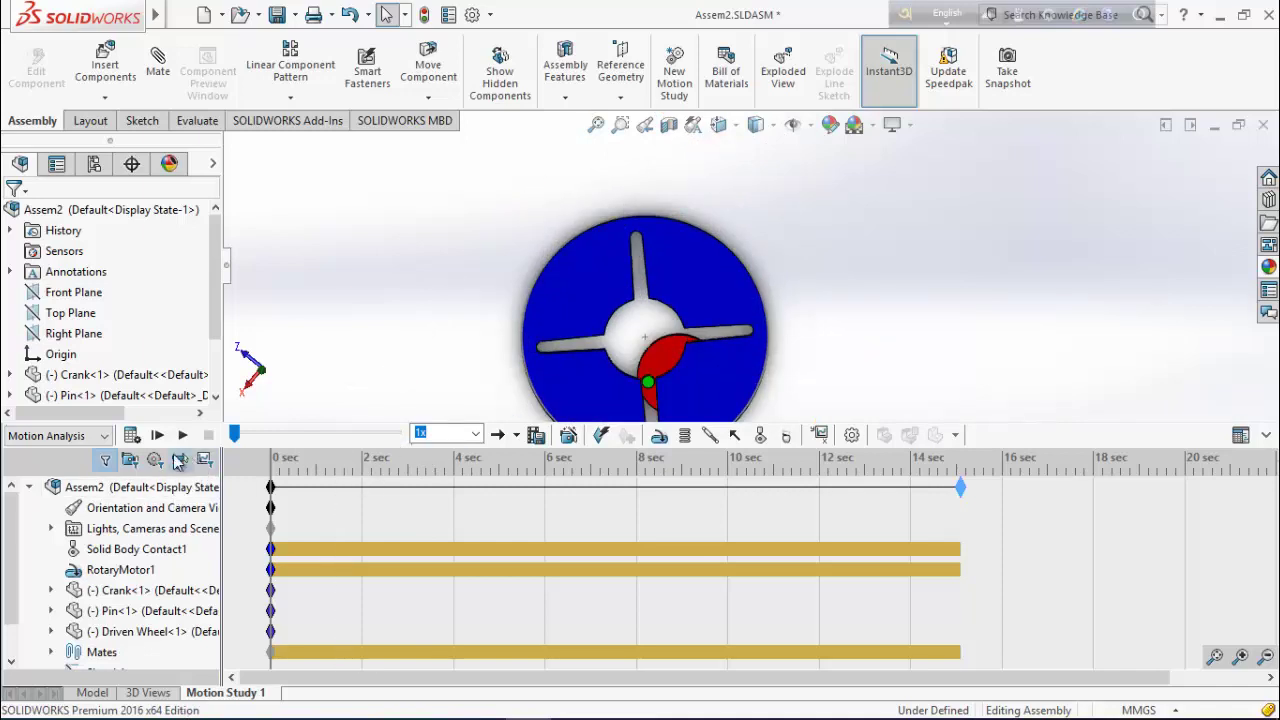
pyautogui.click(134, 435)
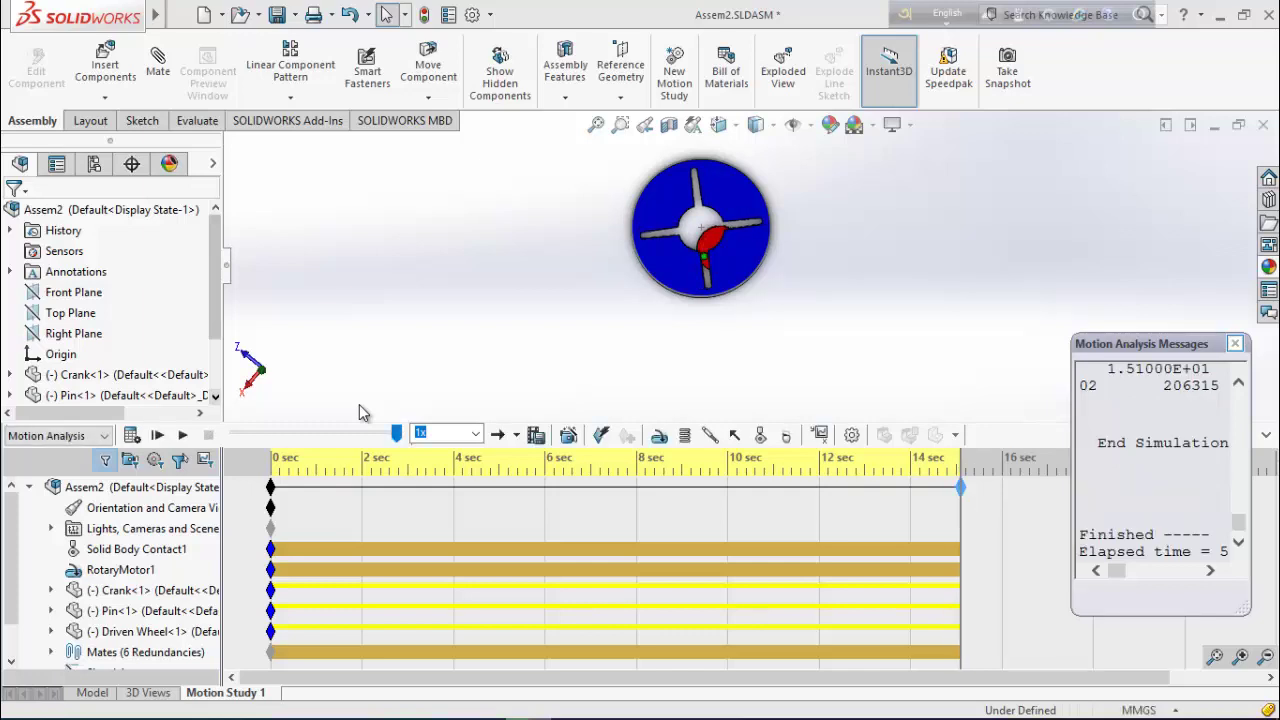
# Hide the circular layout sketch, Sketch2, on the driven wheel's face.
pyautogui.scroll(-5, 447, 228)
pyautogui.moveTo(447, 228); pyautogui.dragTo(839, 256, button='middle')
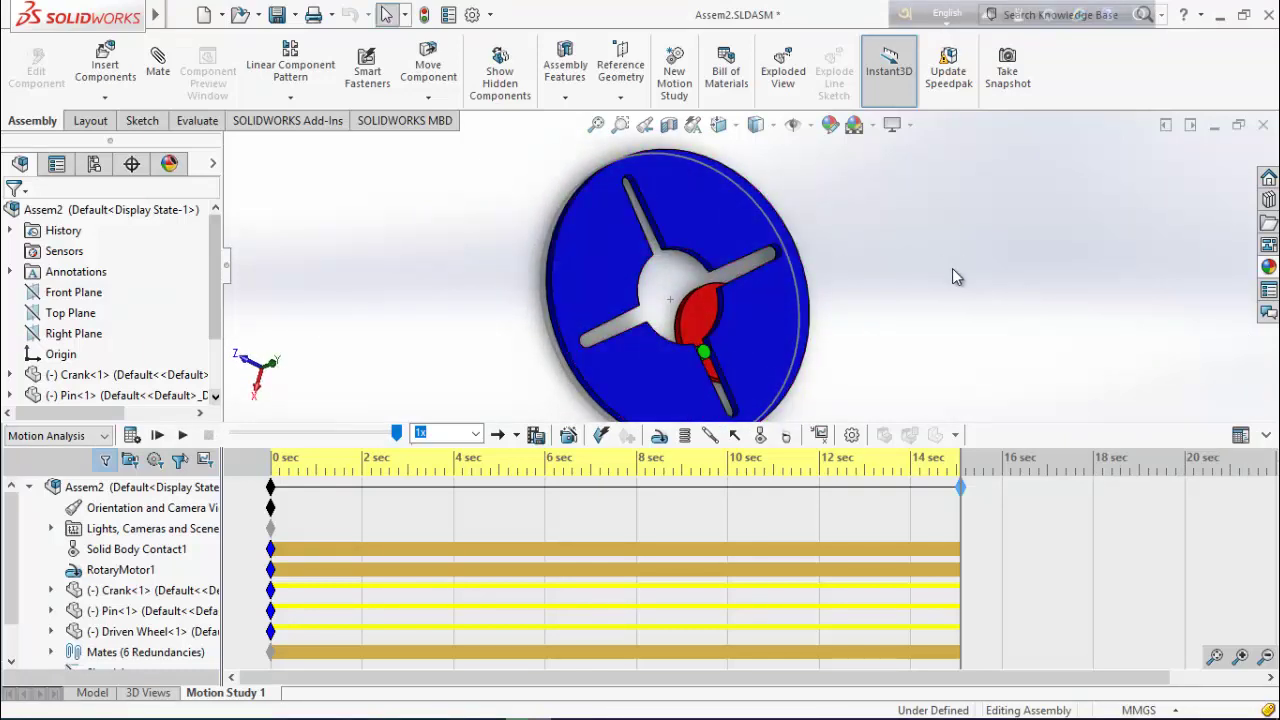
pyautogui.moveTo(952, 268); pyautogui.dragTo(803, 283, button='middle')
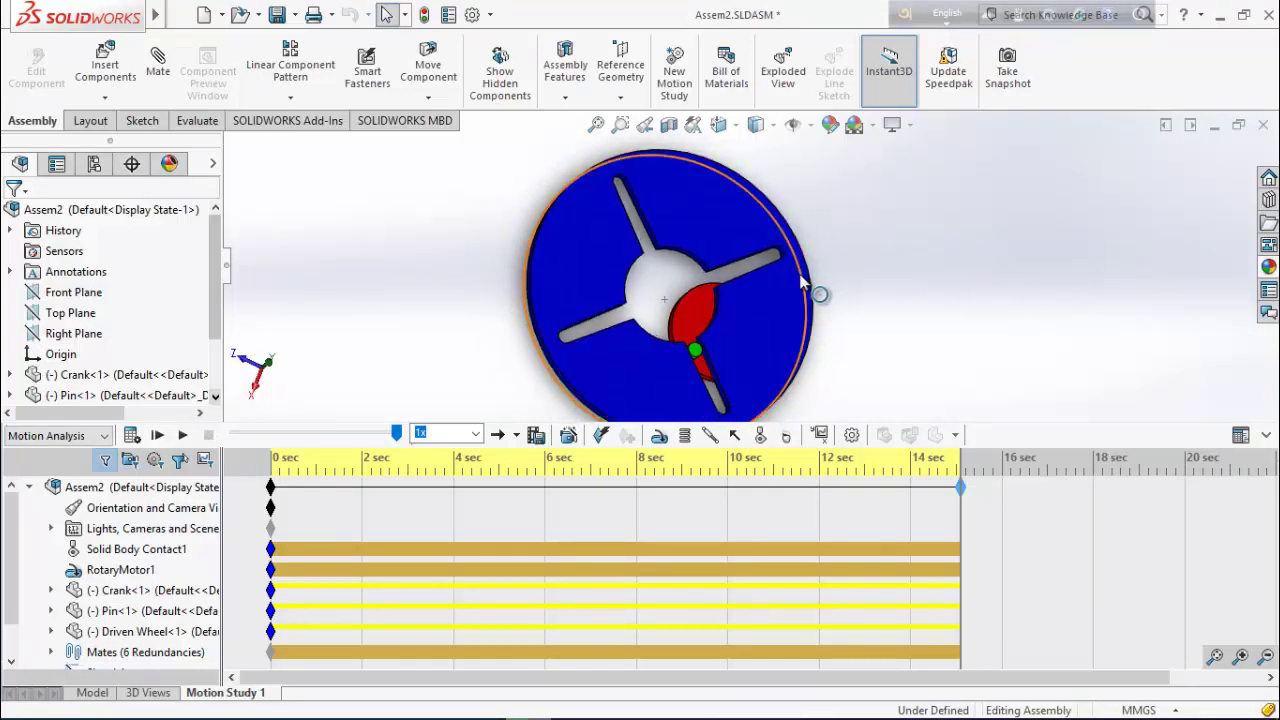
pyautogui.click(803, 283)
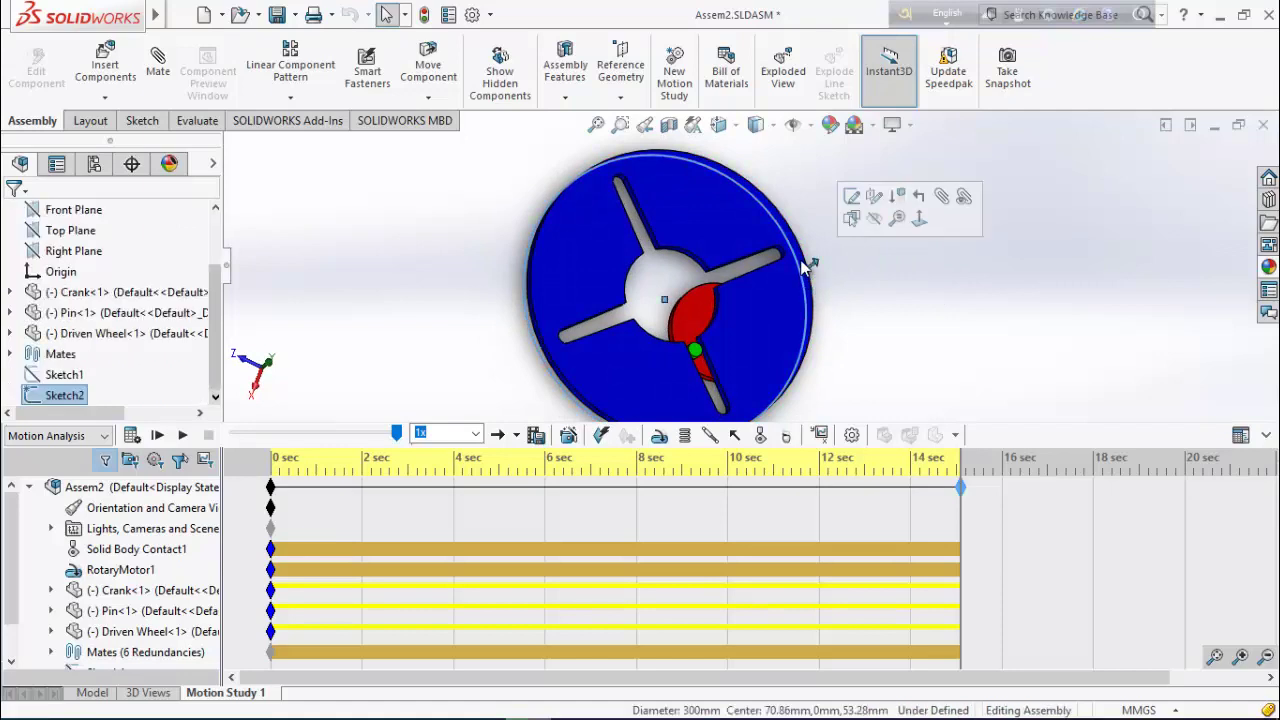
pyautogui.click(874, 217)
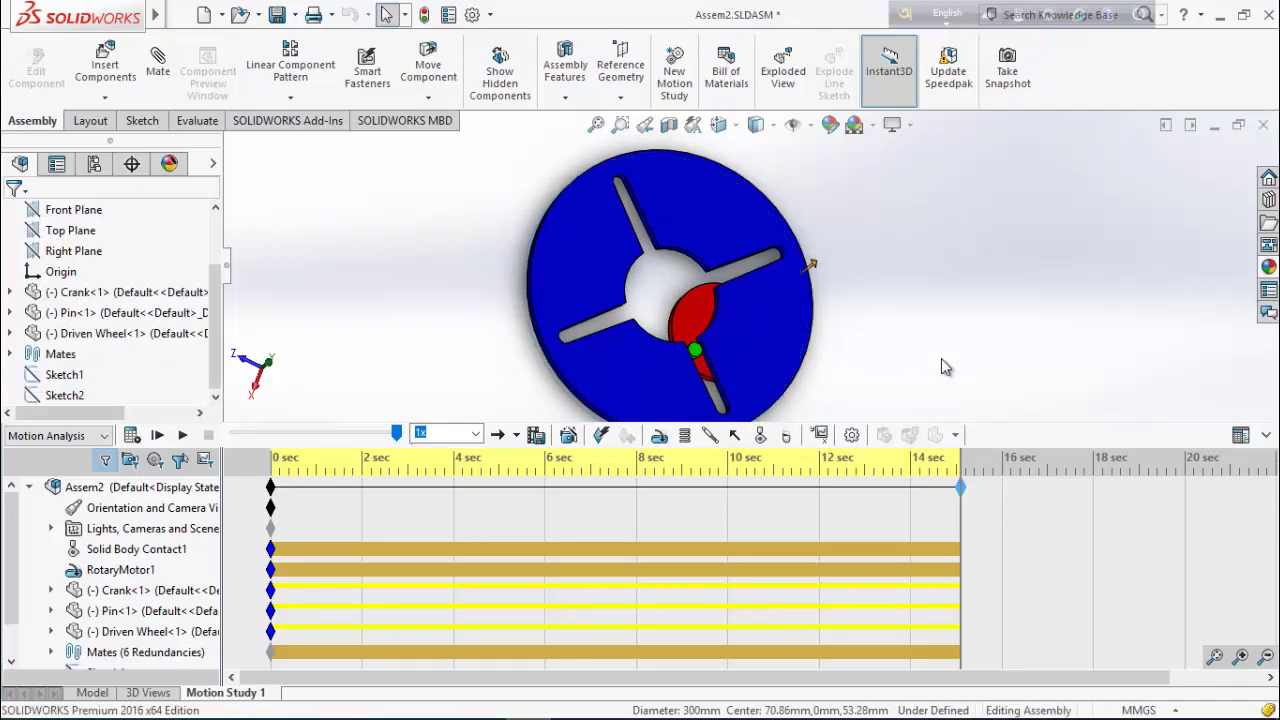
# Collapse the motion study timeline and play back the calculated motion in the enlarged view.
pyautogui.click(1267, 437)
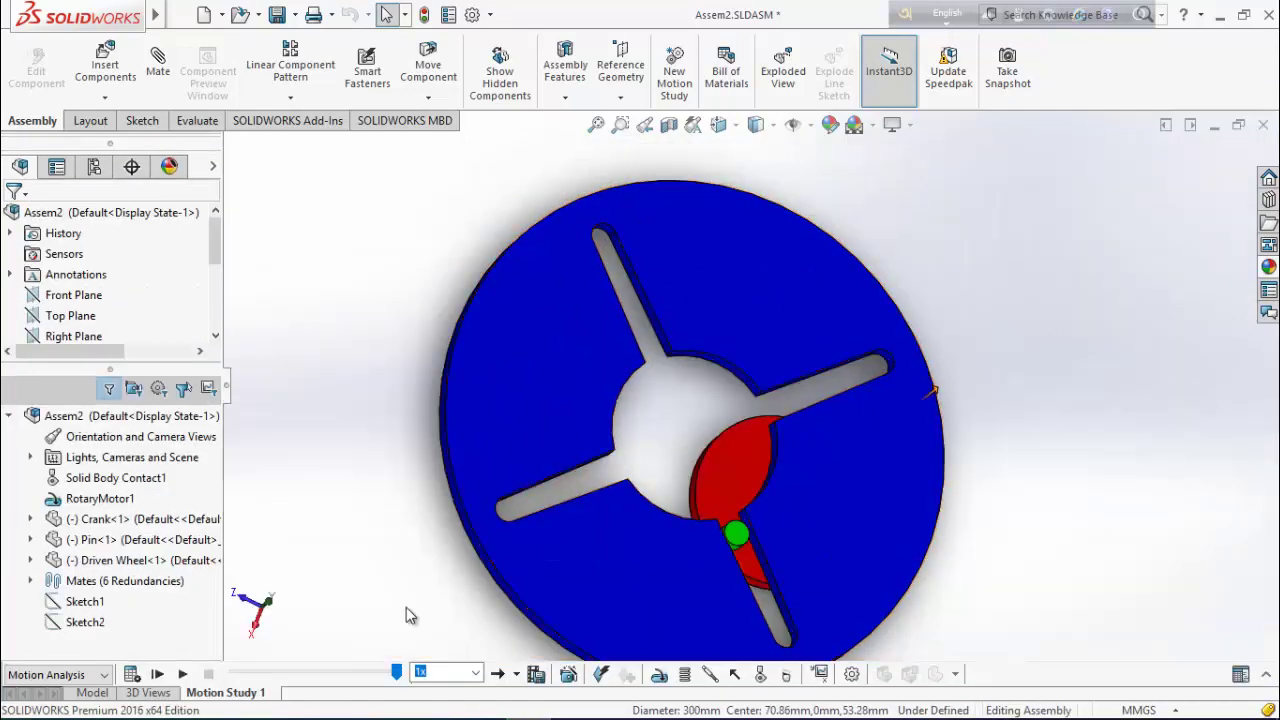
pyautogui.click(183, 675)
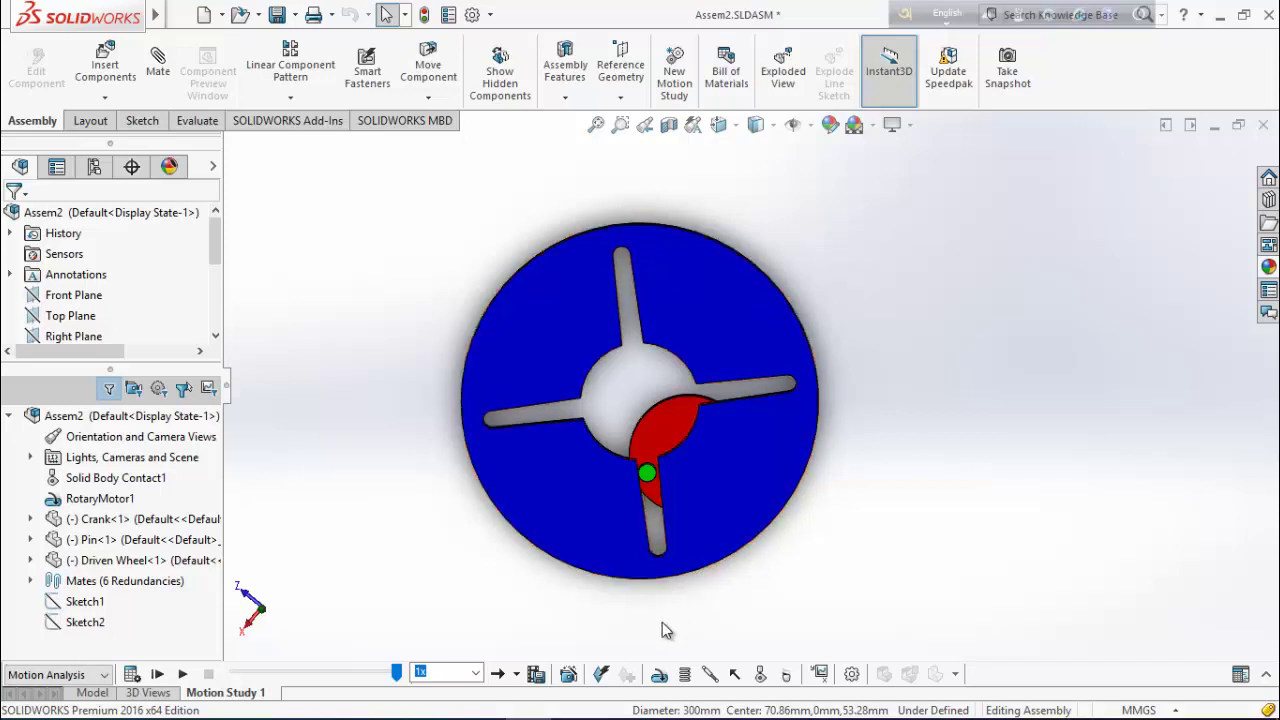
# Save the entire animation as Assem2.avi in the Genenva Drive Internal folder with a 16:9 aspect ratio.
pyautogui.click(537, 676)
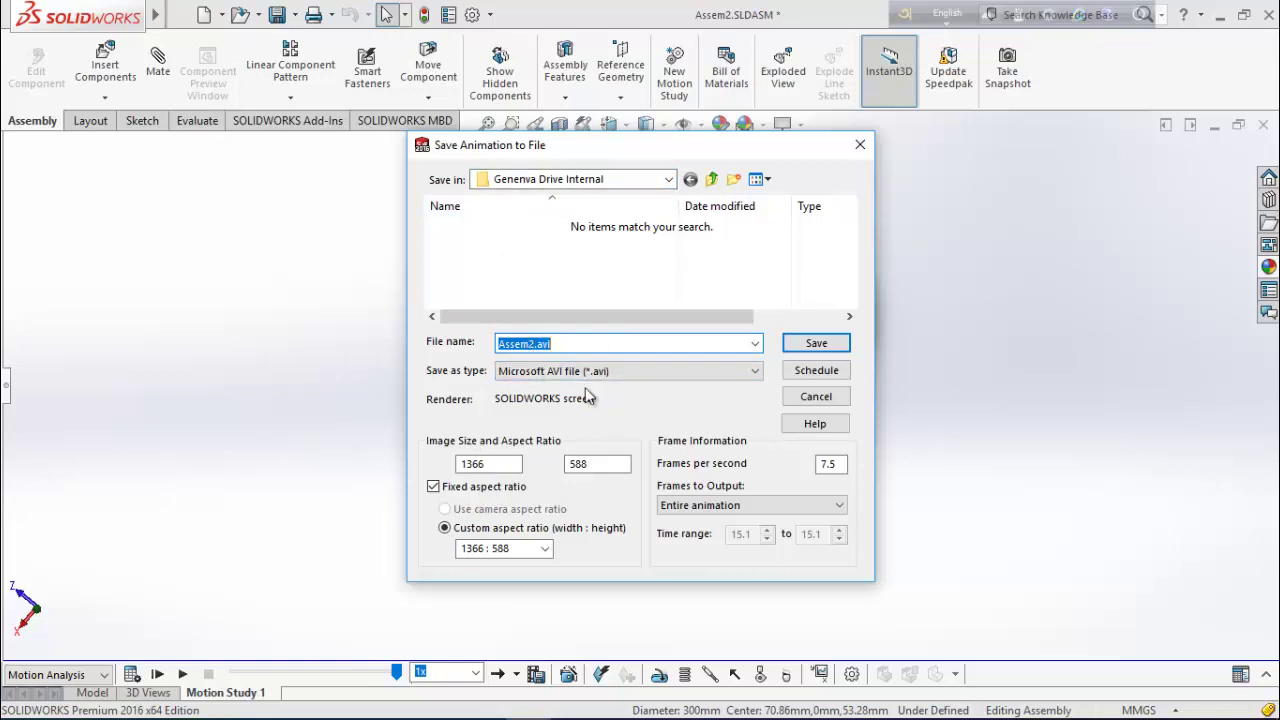
pyautogui.click(533, 547)
pyautogui.click(545, 548)
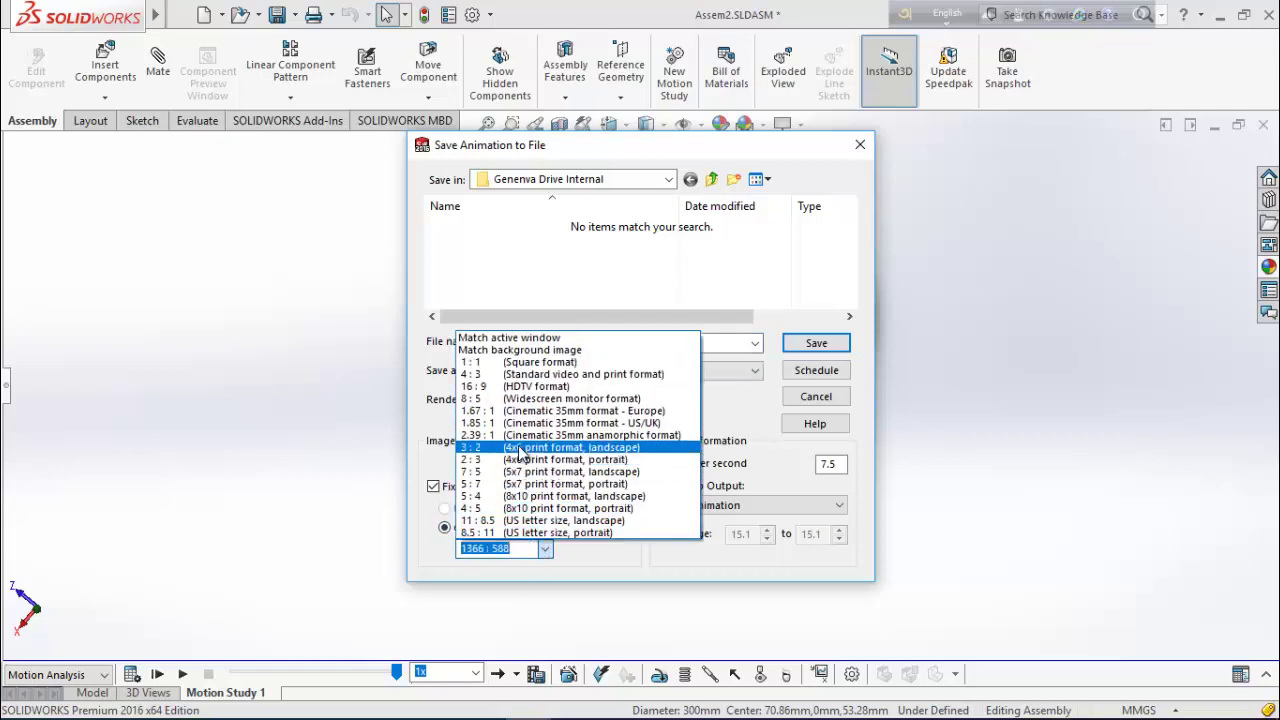
pyautogui.click(545, 390)
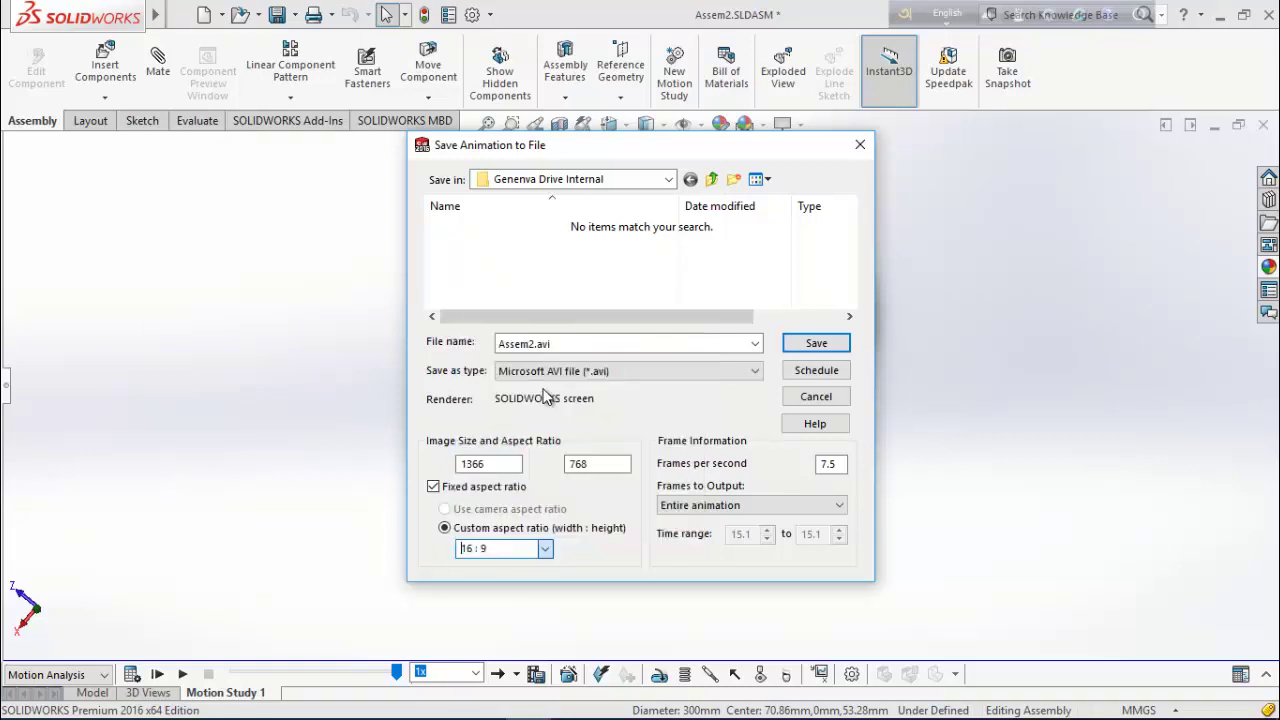
pyautogui.click(816, 343)
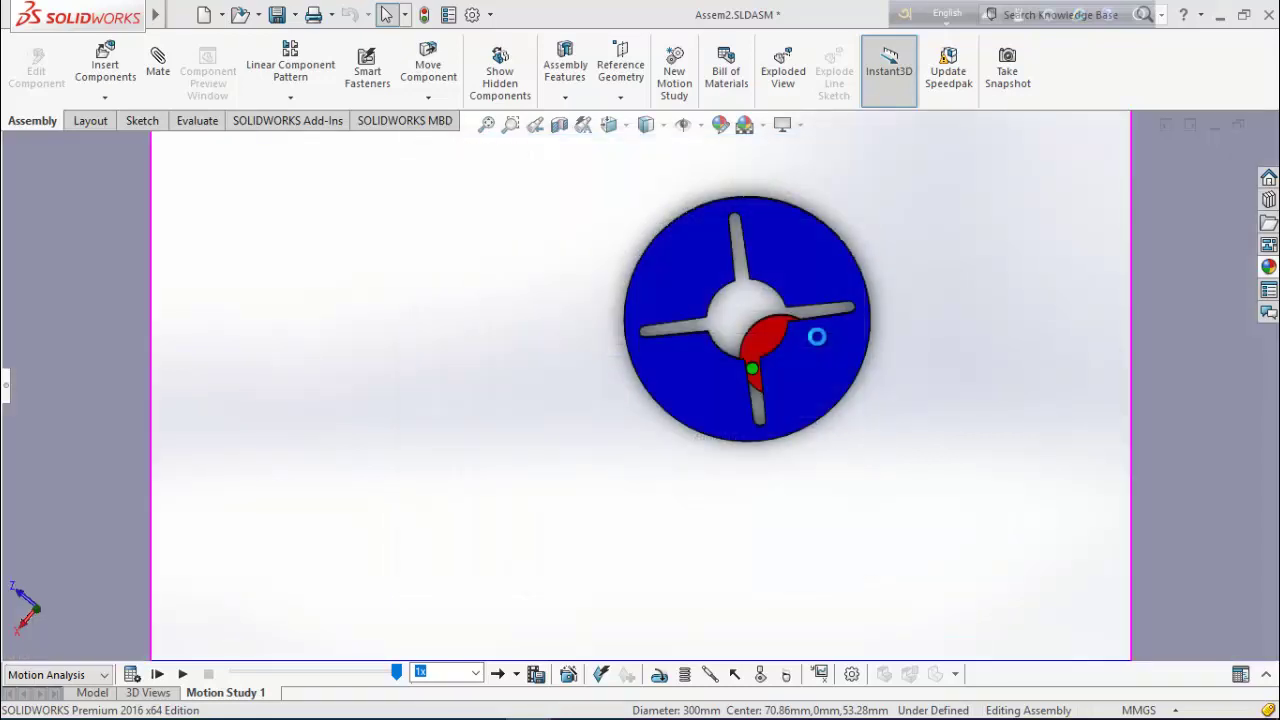
# Set the video compressor to Microsoft Video 1 and start recording the animation.
pyautogui.click(610, 346)
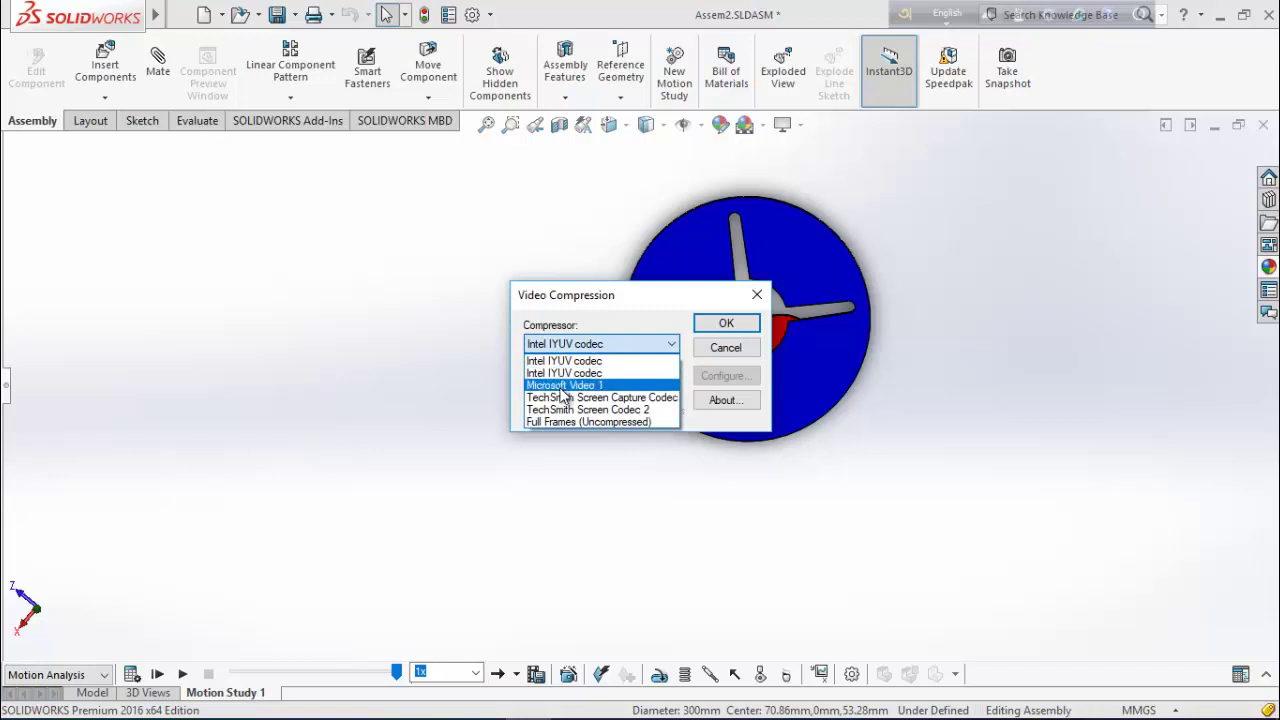
pyautogui.click(561, 388)
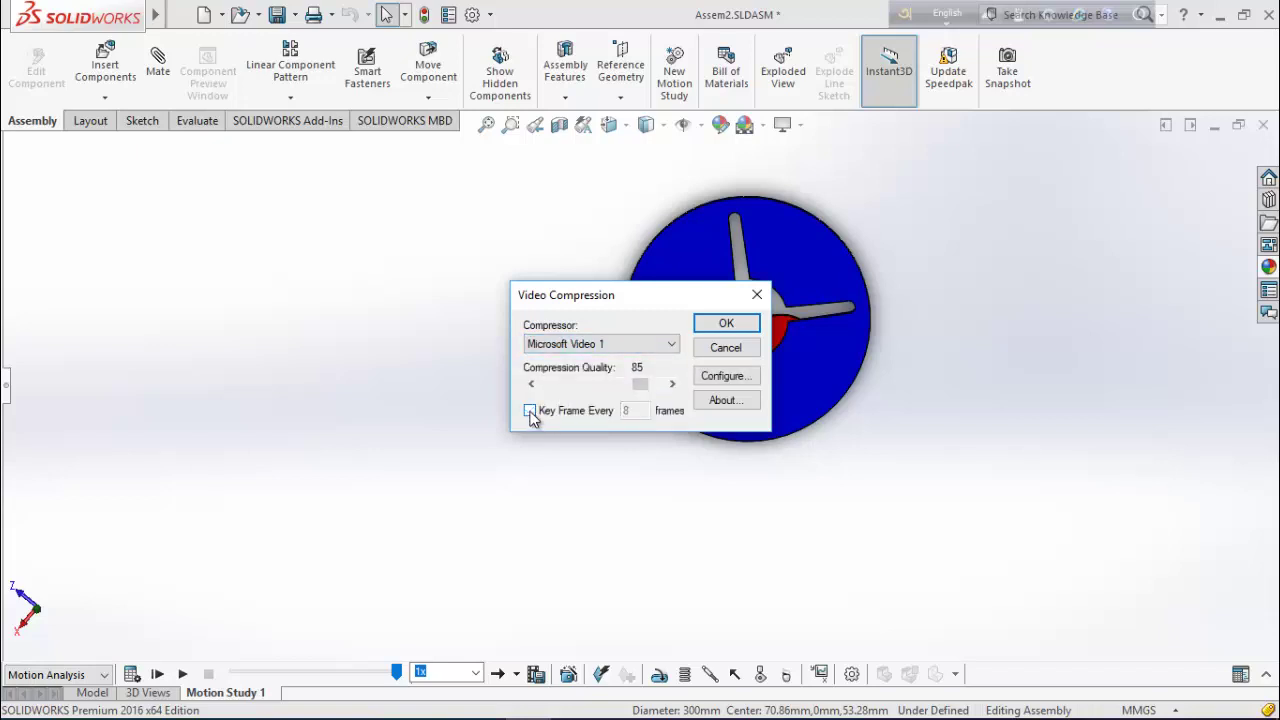
pyautogui.click(727, 325)
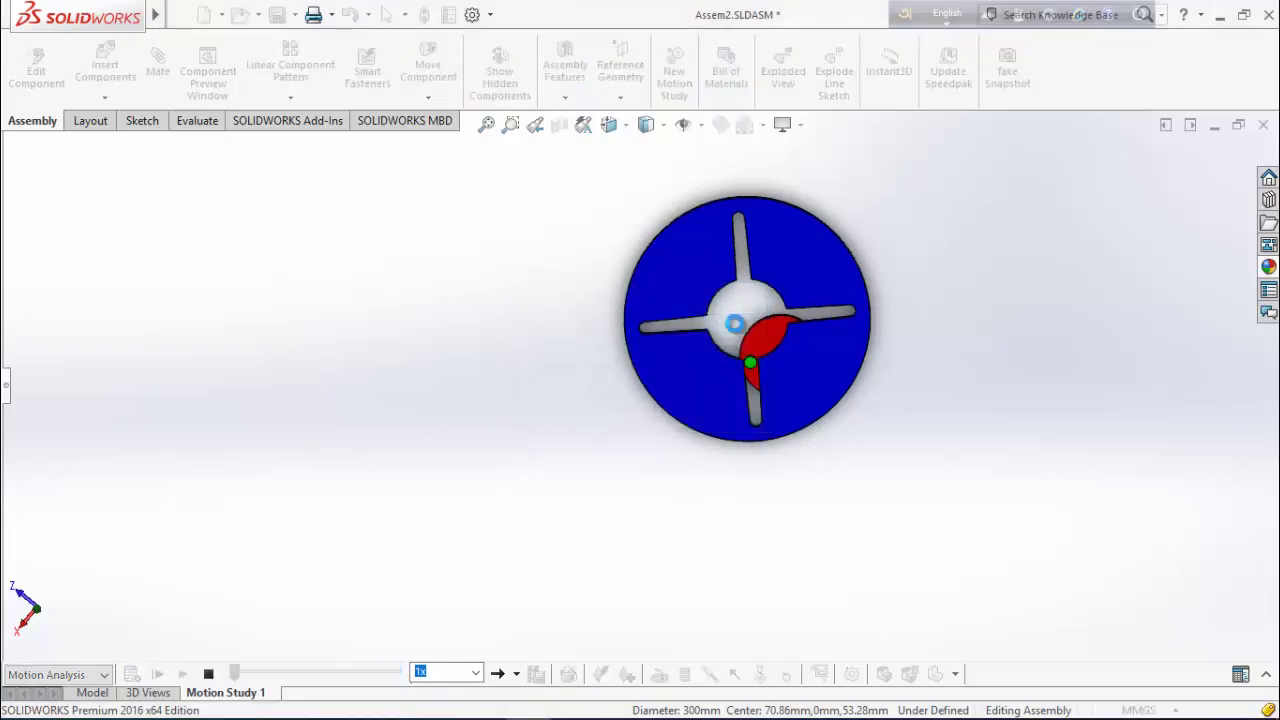